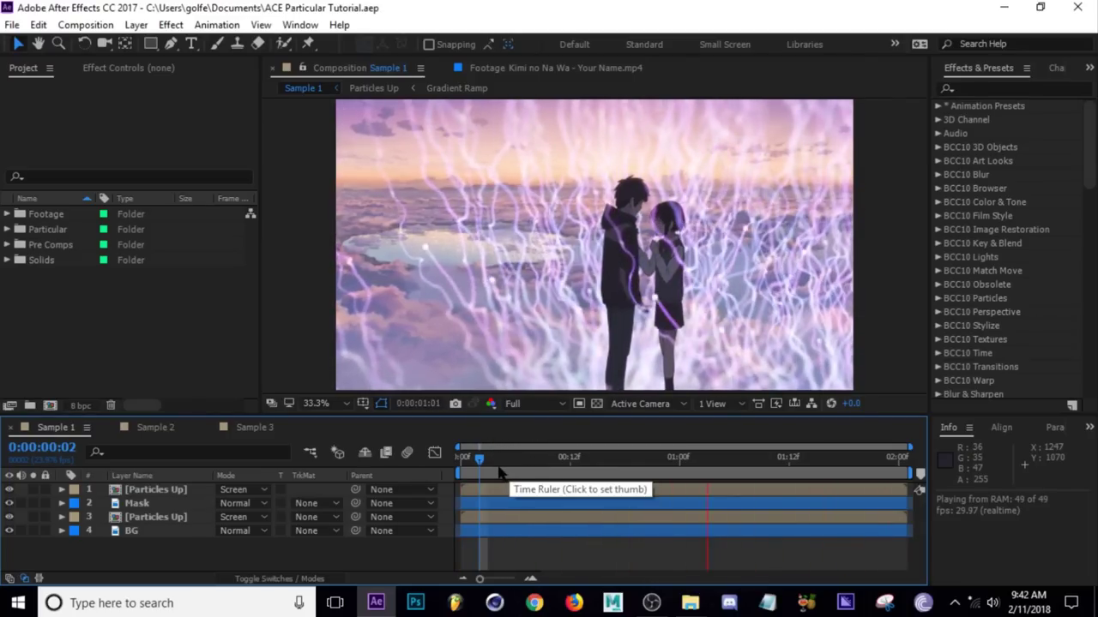
- Scrub the Sample 1 particle animation and play a preview of Sample 3
left_click_drag(493, 468, 689, 467)
left_click(164, 429)
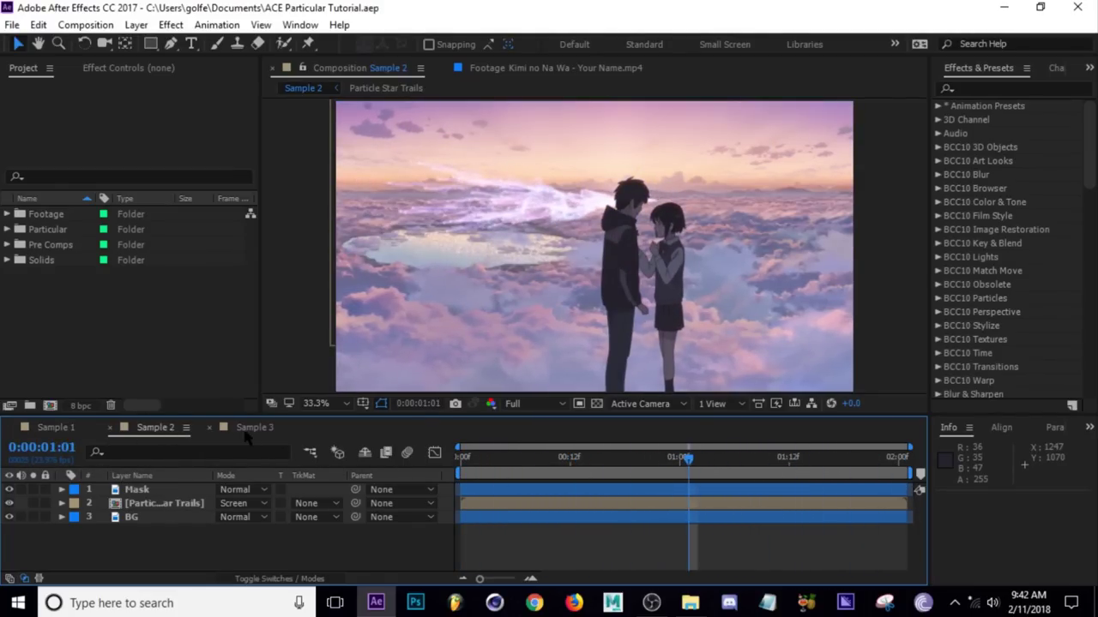
left_click(245, 430)
key("space")
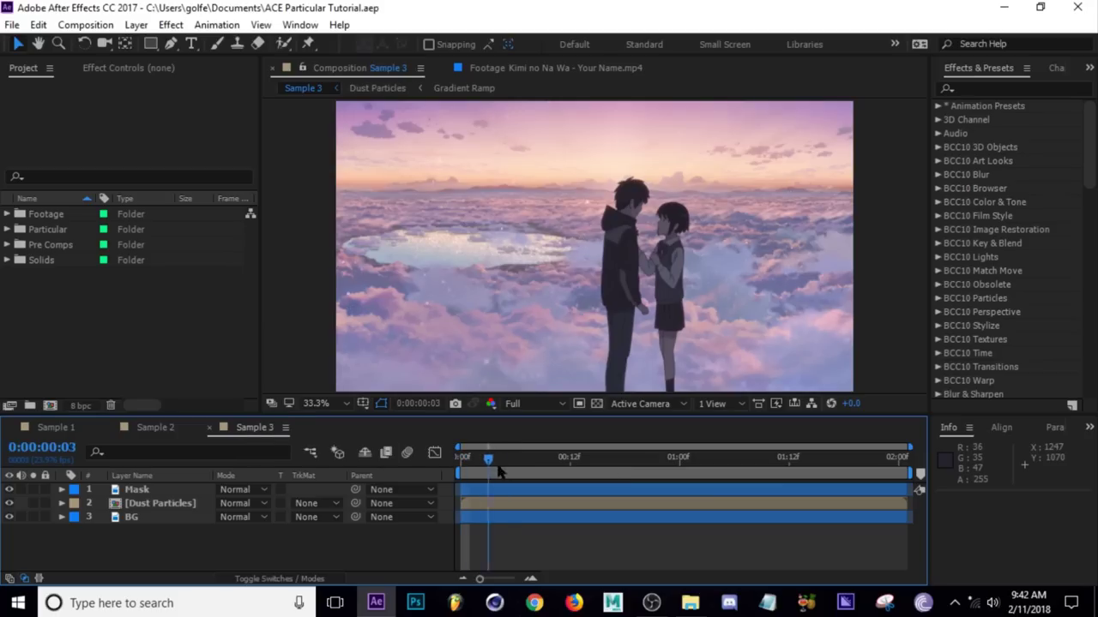
key("space")
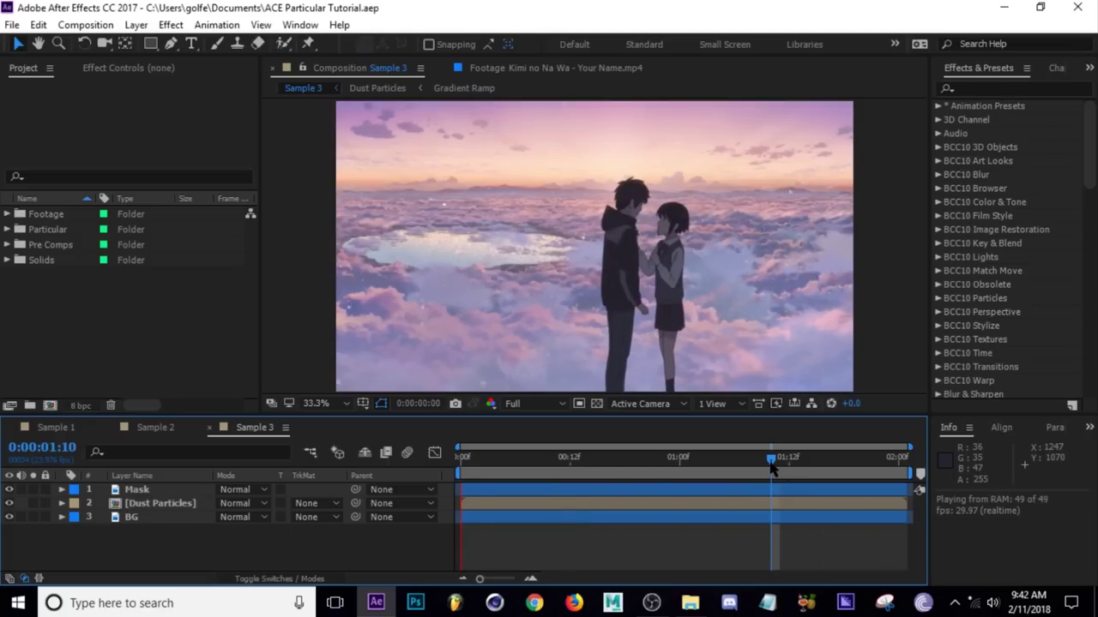
key("space")
- Preview the Sample 2 and Sample 1 compositions again, ending on Sample 2
left_click(140, 431)
left_click(551, 459)
key("space")
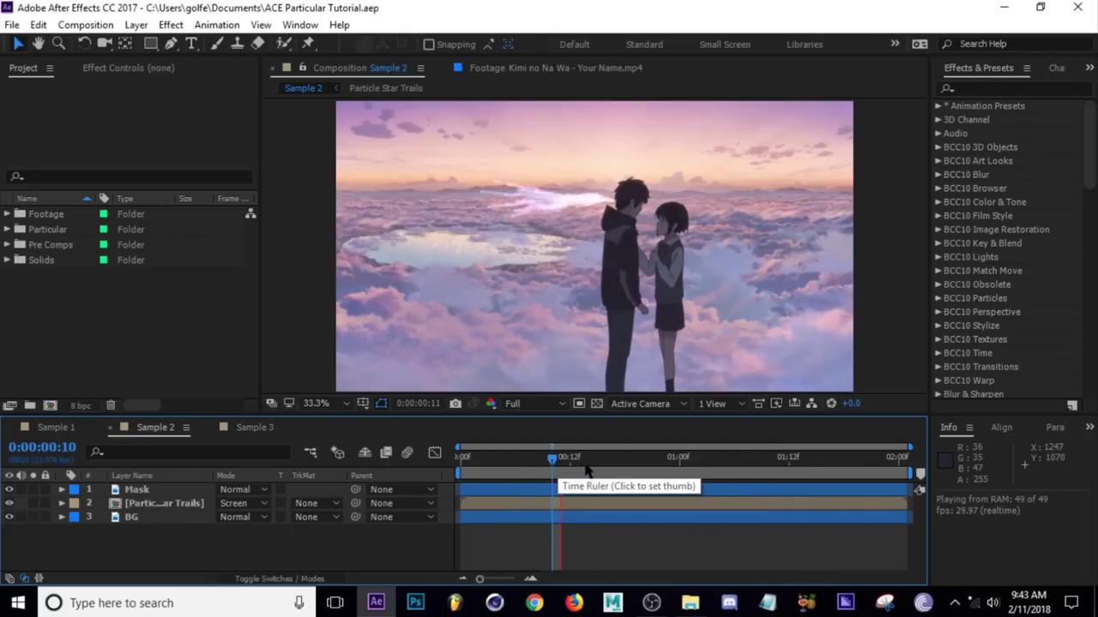
left_click(788, 457)
left_click(55, 427)
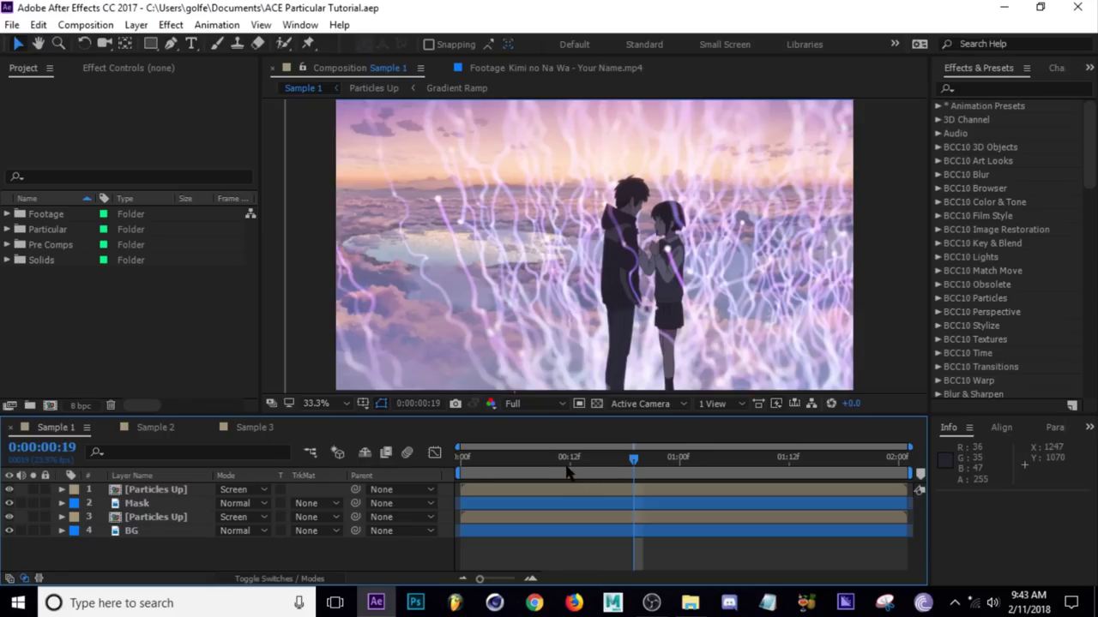
left_click(472, 457)
left_click(652, 459)
key("space")
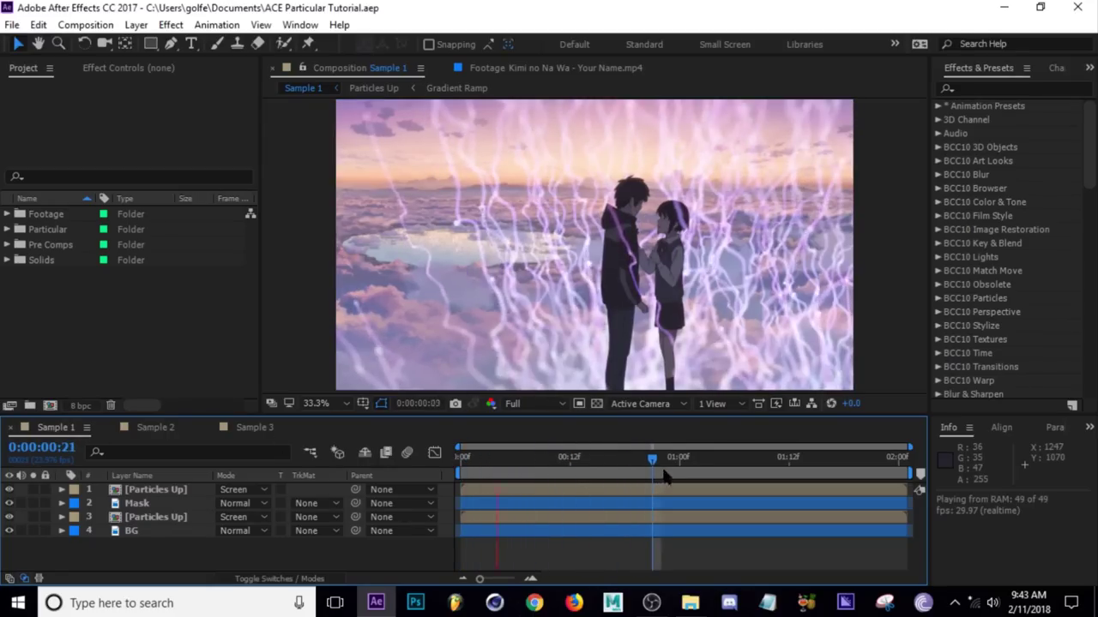
left_click(589, 457)
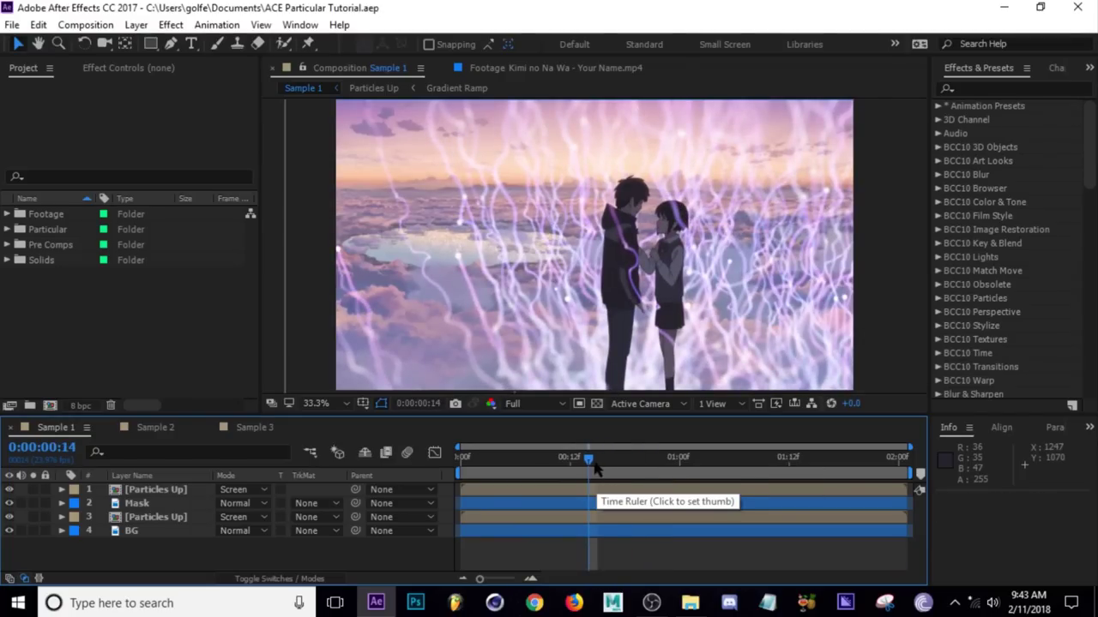
left_click_drag(594, 463, 634, 458)
left_click(155, 429)
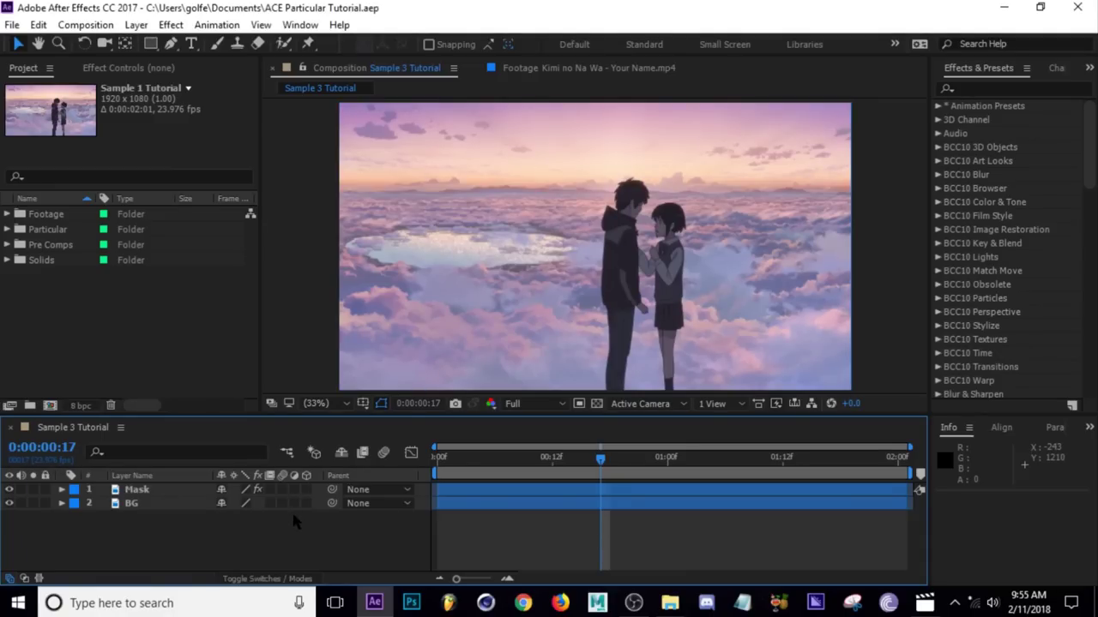
- Create a white (FFFFFF) solid named Dust with Ctrl+Y and drag it below Mask
key("ctrl+y")
type("Dust")
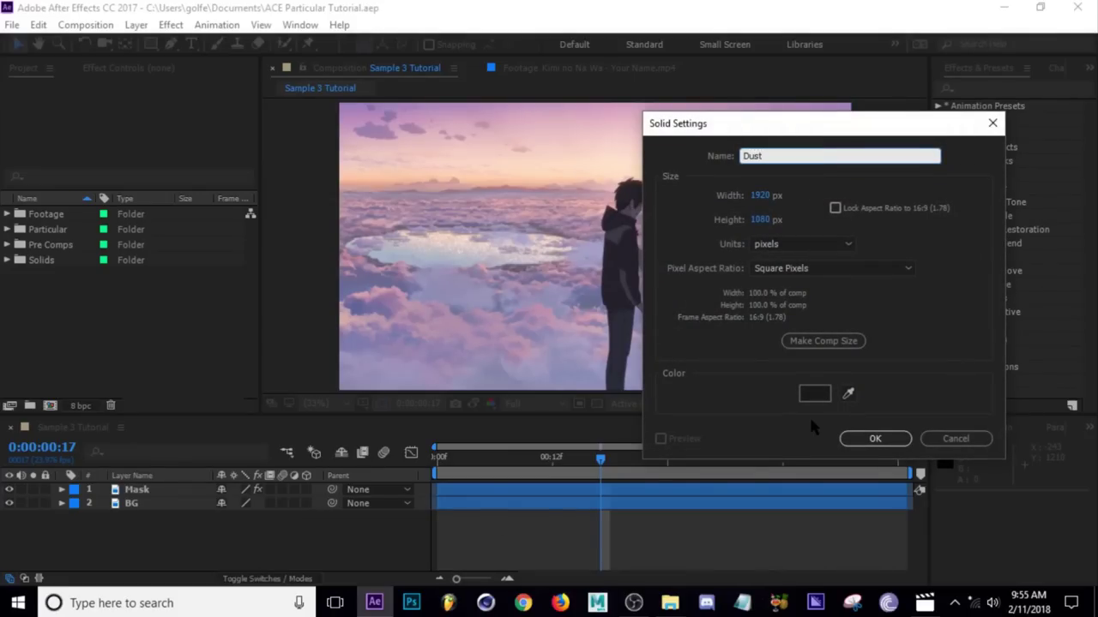
left_click(810, 390)
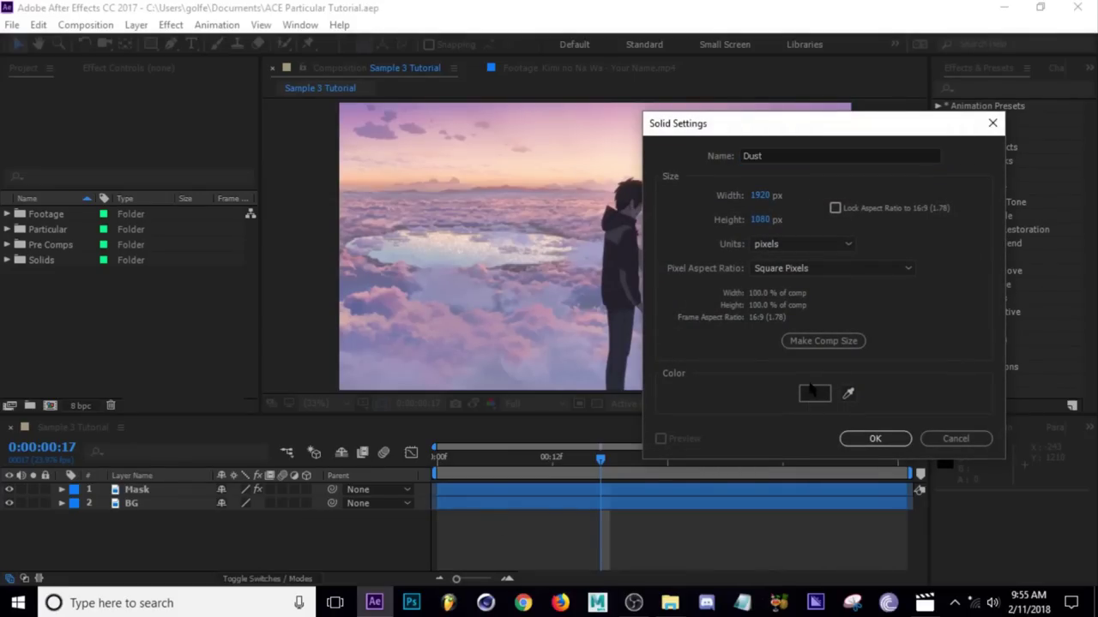
left_click(805, 401)
left_click(669, 252)
mouse_move(669, 252)
left_mouse_down()
mouse_move(691, 248)
mouse_move(669, 250)
left_mouse_up()
left_click(1022, 252)
left_click(874, 438)
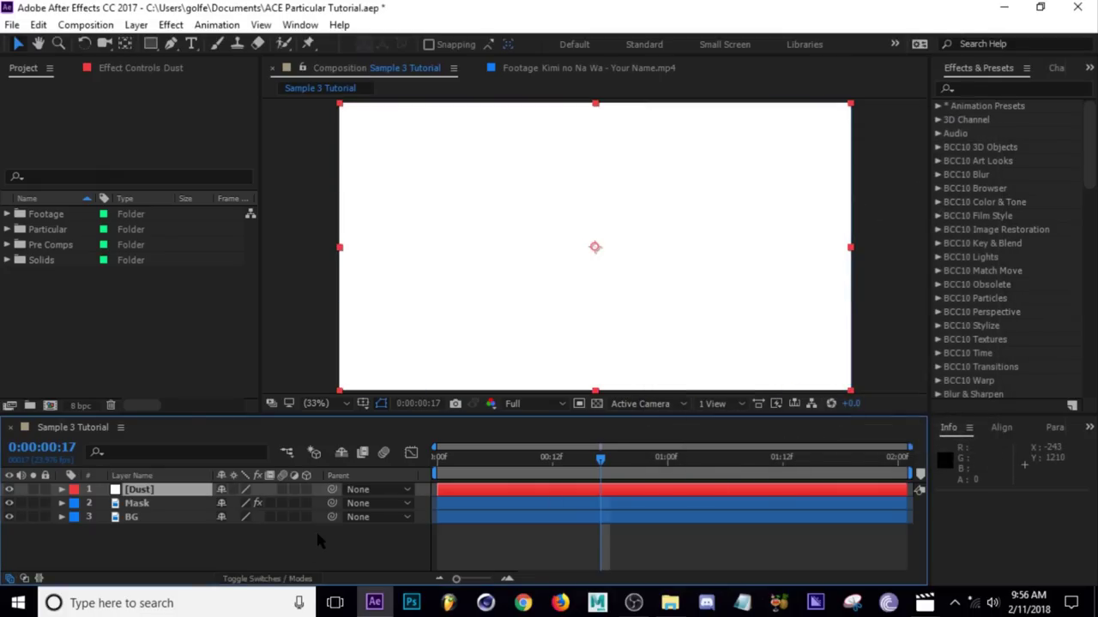
mouse_move(169, 496)
left_mouse_down()
mouse_move(177, 522)
mouse_move(172, 513)
left_mouse_up()
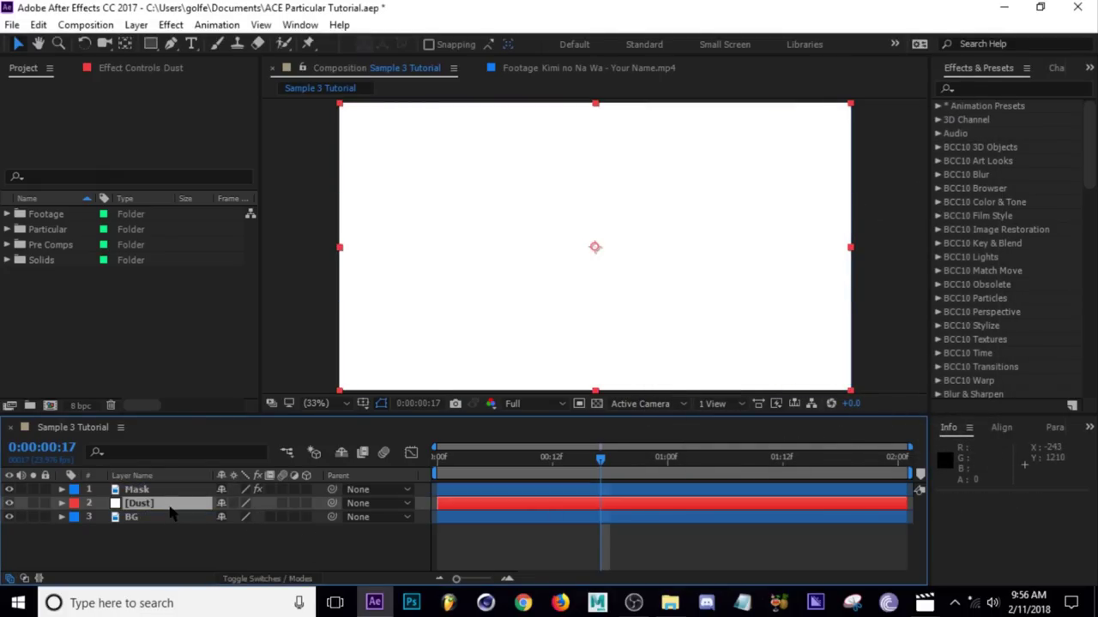
- Apply Trapcode Particular to the Dust layer by searching 'particular' in Effects & Presets
left_click(156, 506)
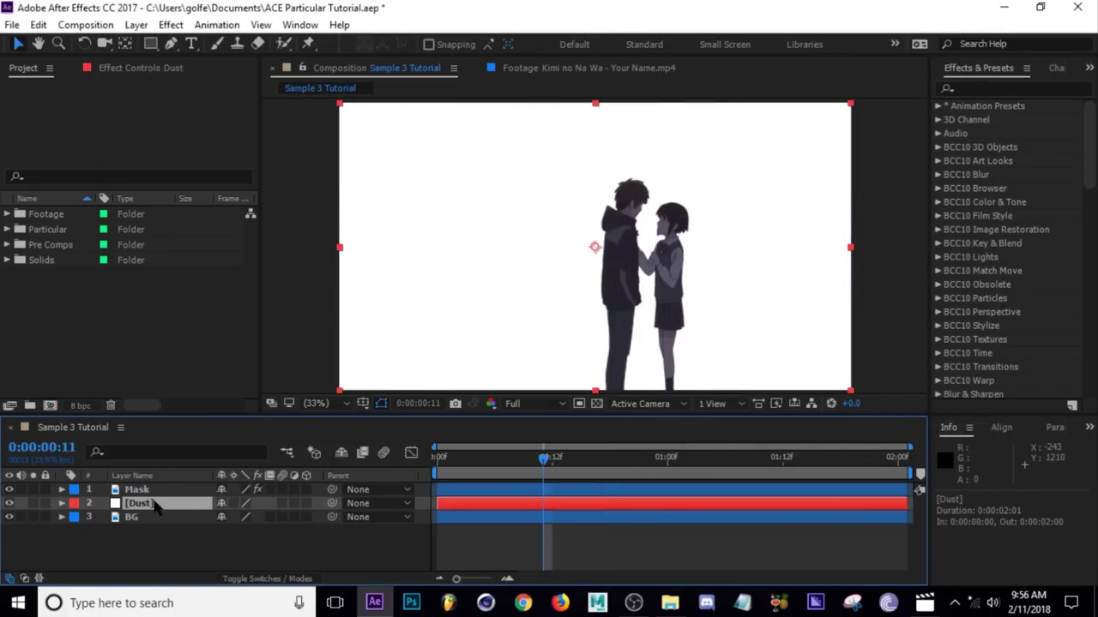
left_click(998, 88)
type("p")
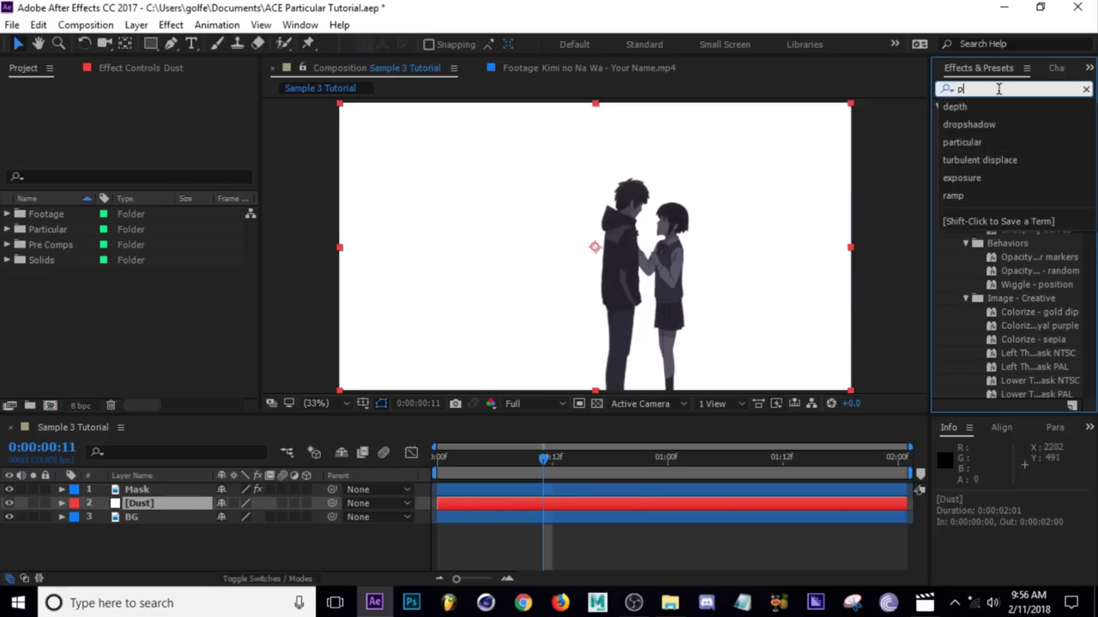
type("artic")
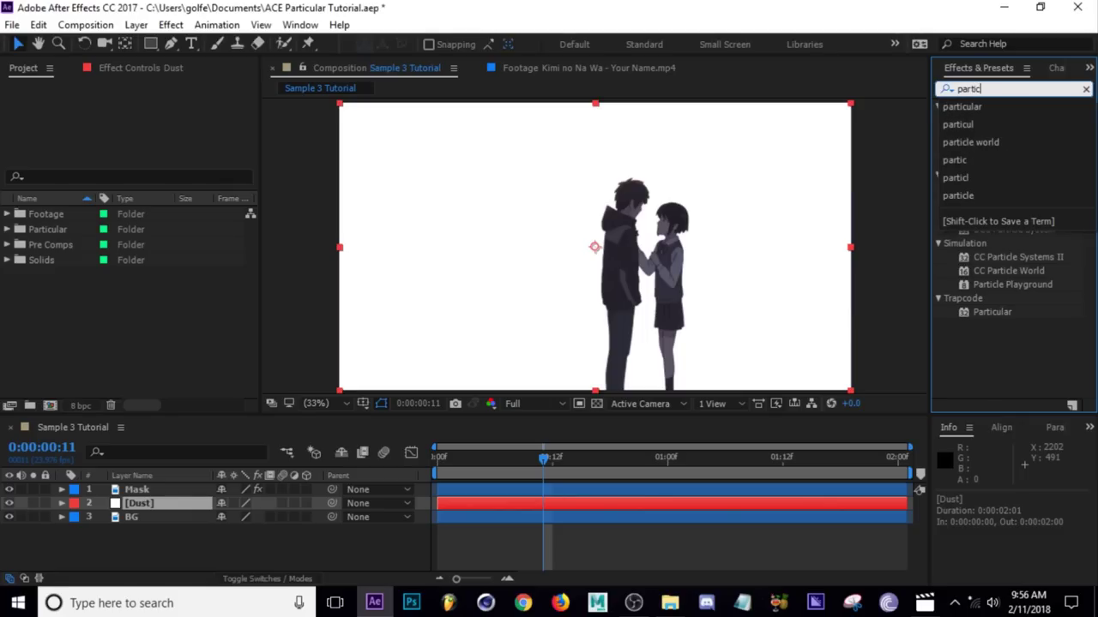
type("ular")
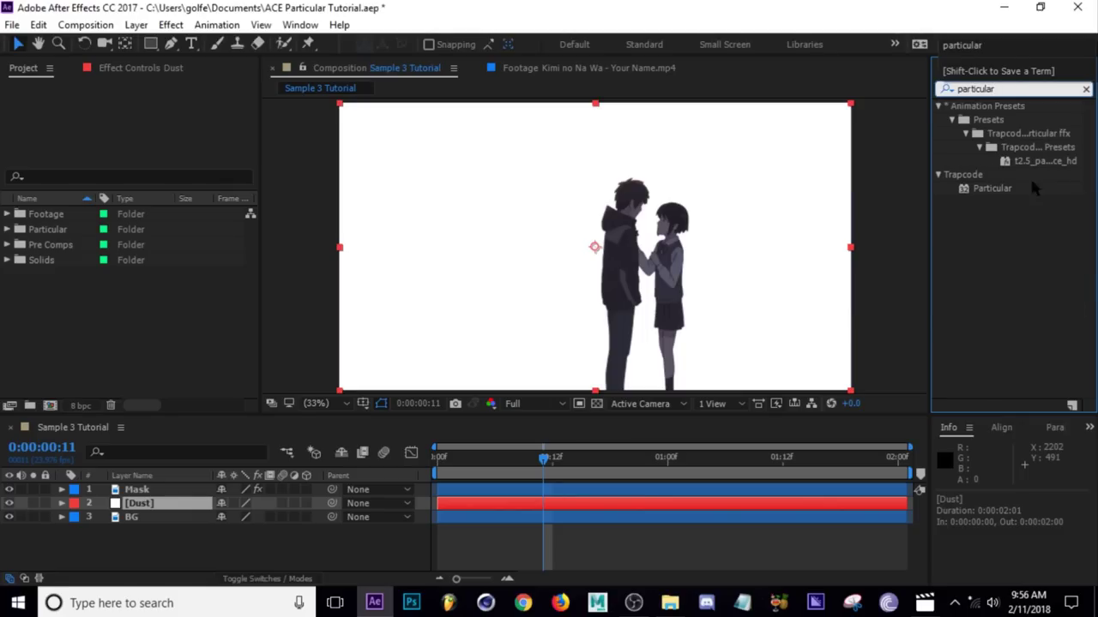
left_click(993, 192)
double_click(993, 189)
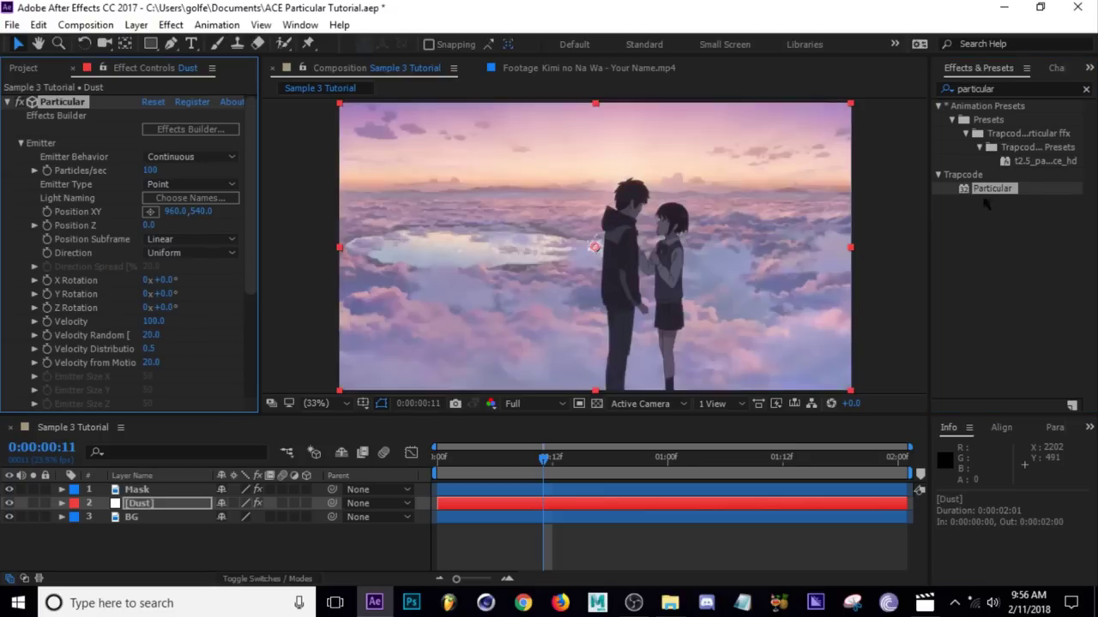
left_click_drag(546, 460, 830, 461)
left_click(158, 509)
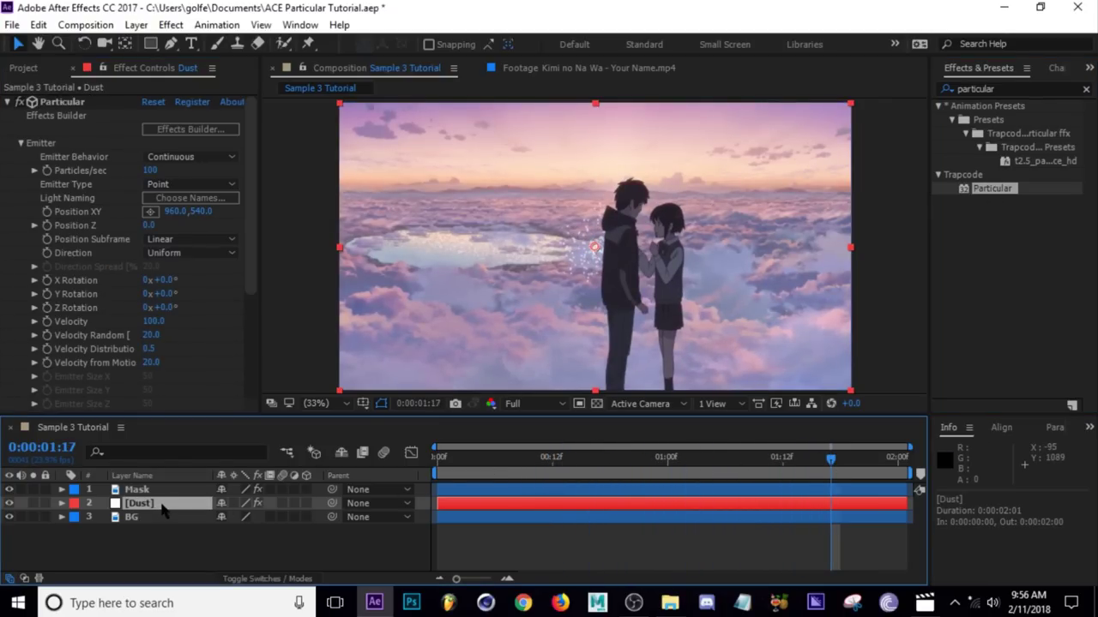
- Precompose Dust into 'Dust Comp', open it, and select the Dust layer
key("ctrl+shift+c")
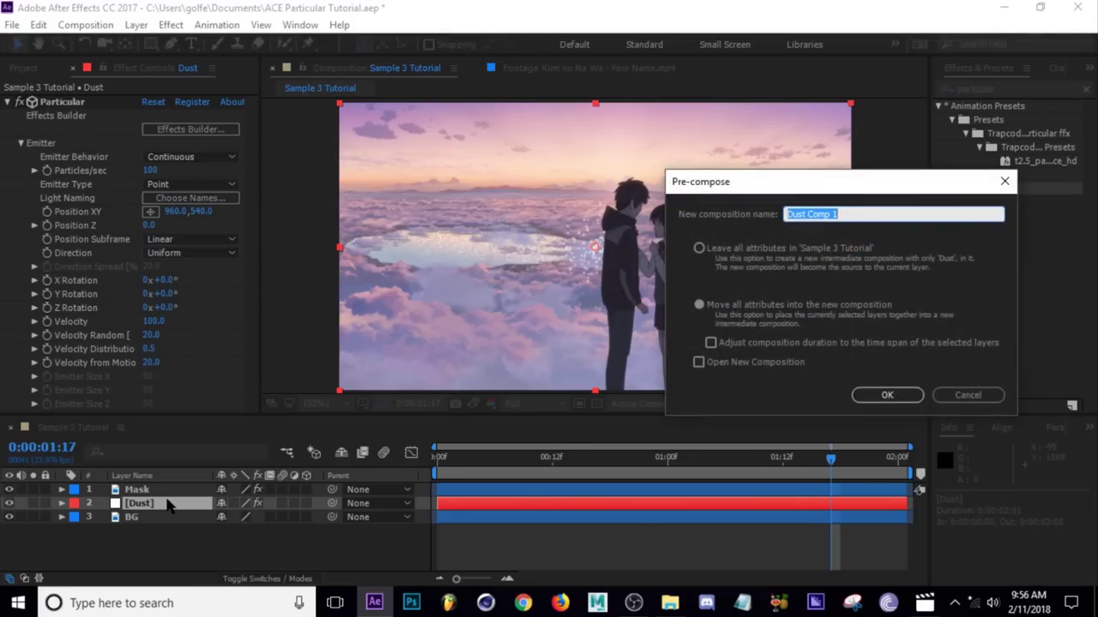
key("End")
left_click(887, 395)
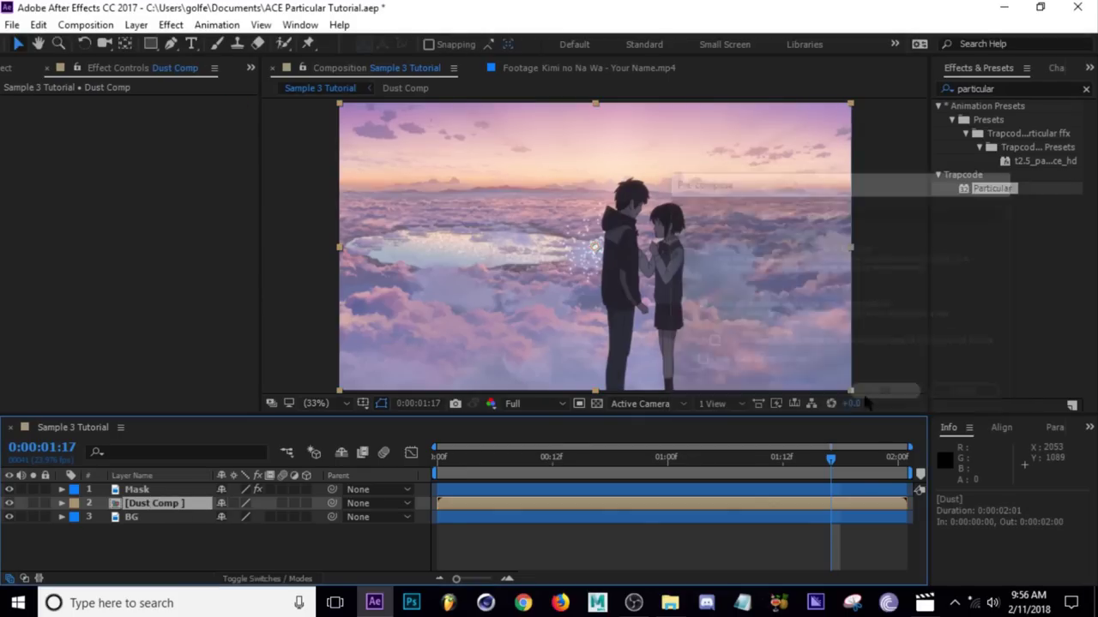
double_click(159, 510)
left_click_drag(517, 457, 662, 474)
left_click(135, 489)
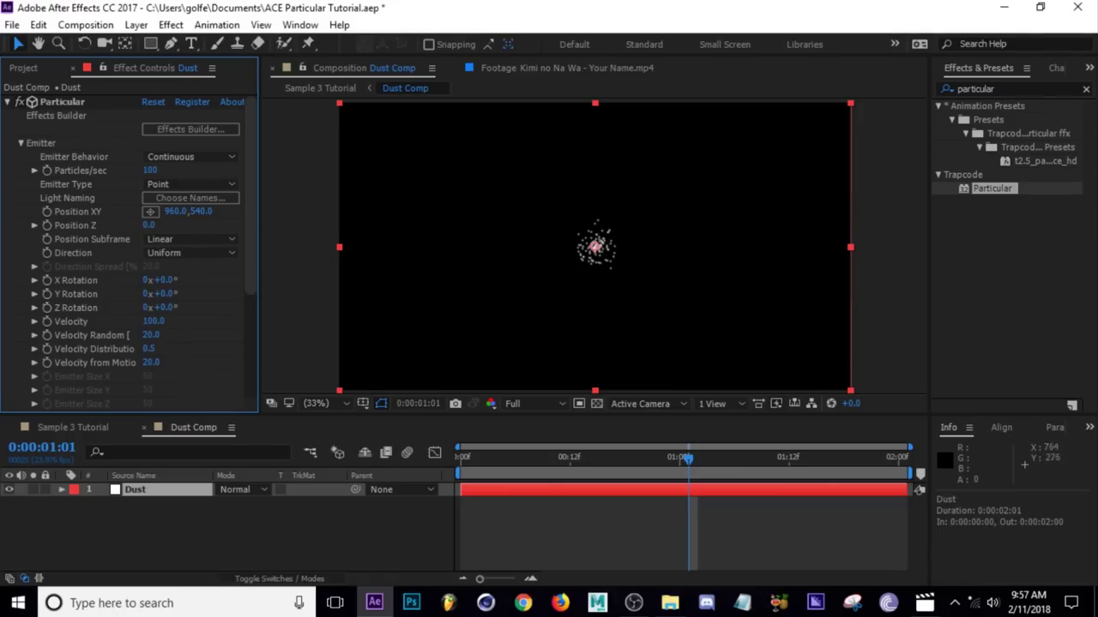
- Set Particular's Emitter Type to Box with Emitter Size X 1920 and Y 1080
left_click(177, 185)
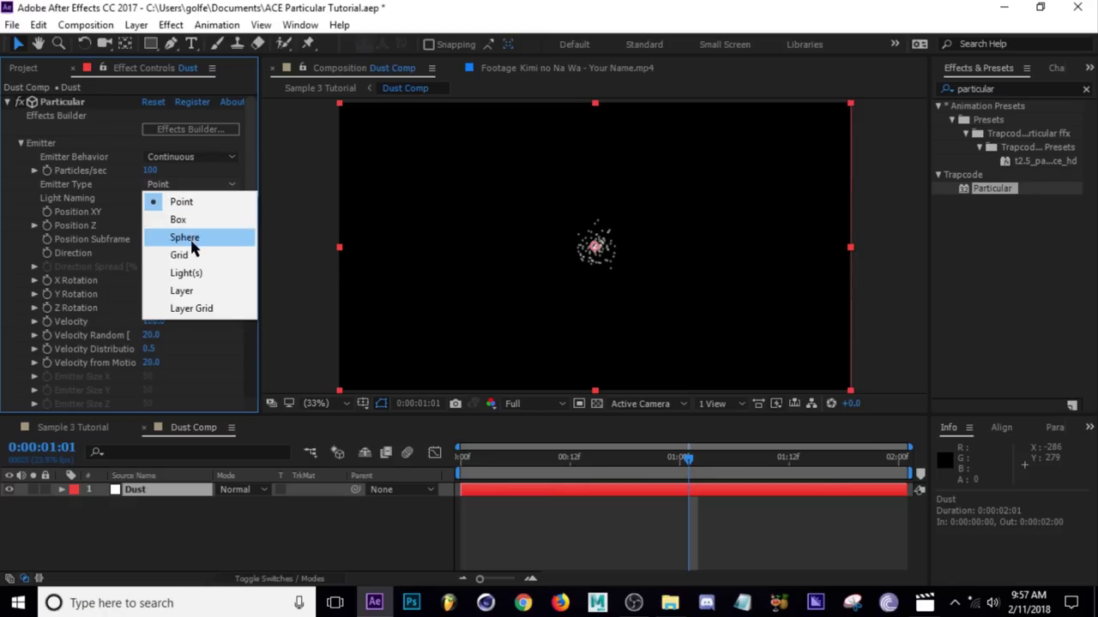
left_click(185, 220)
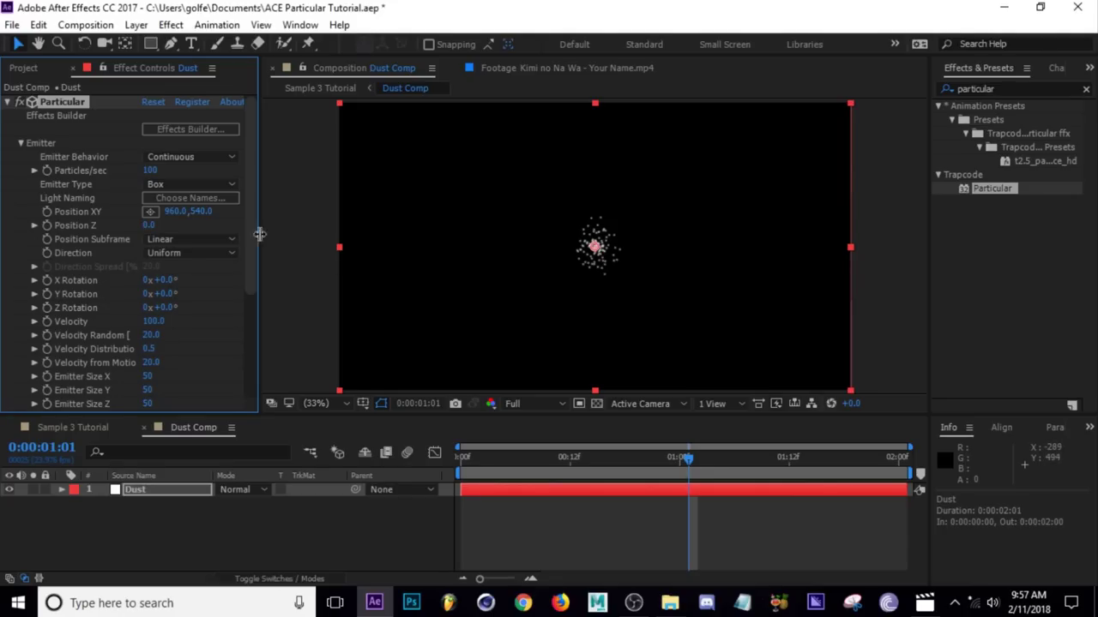
left_click_drag(254, 228, 253, 247)
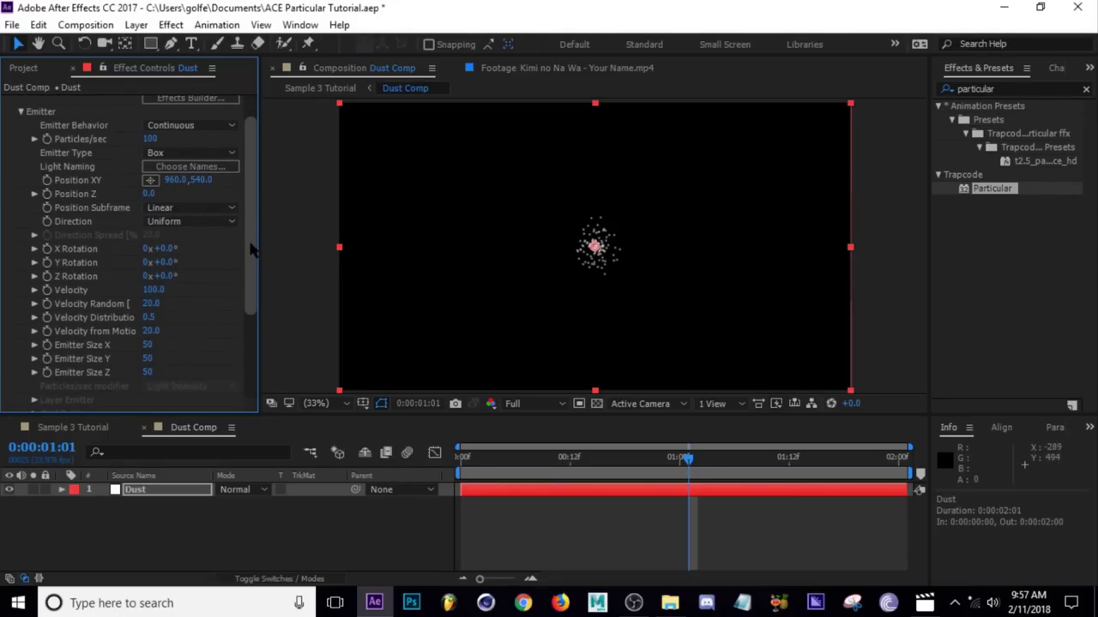
left_click_drag(253, 248, 252, 277)
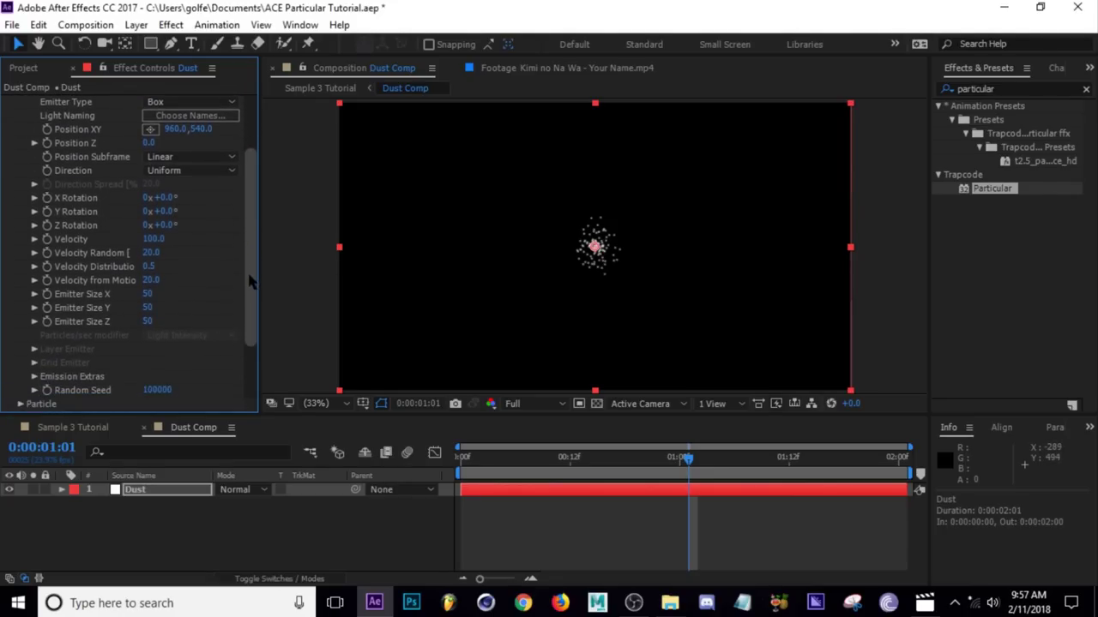
left_click(149, 295)
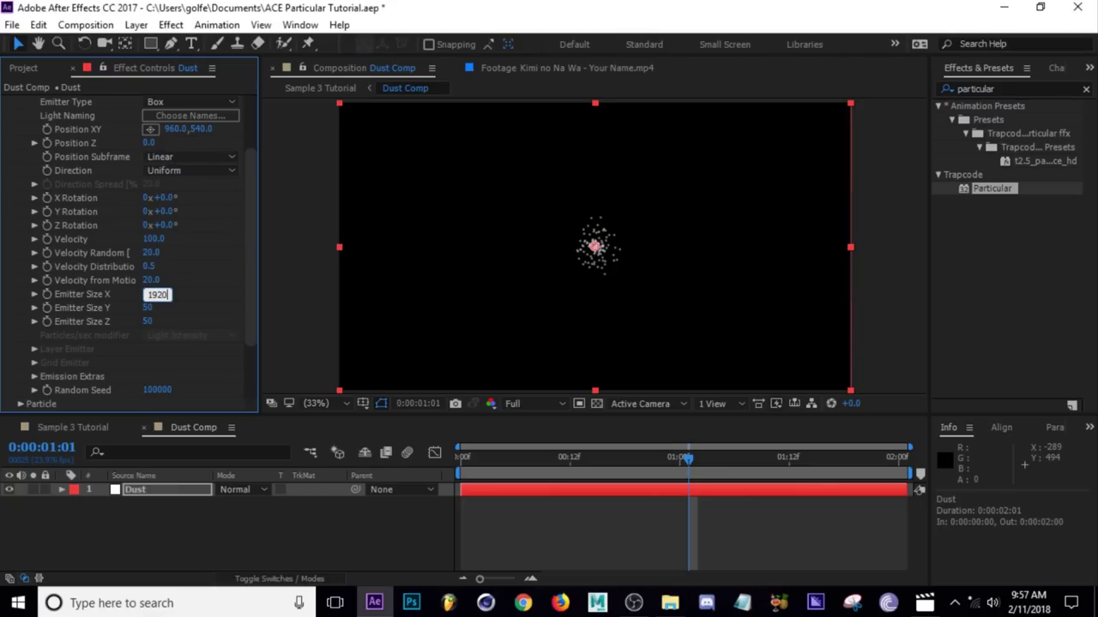
key("Return")
left_click(150, 307)
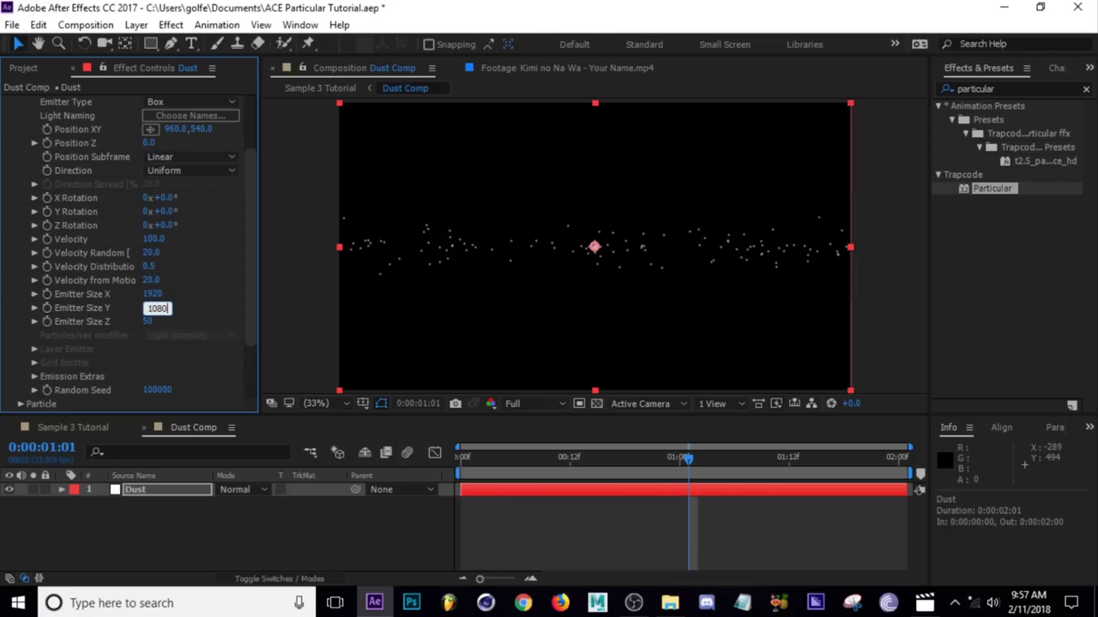
key("Return")
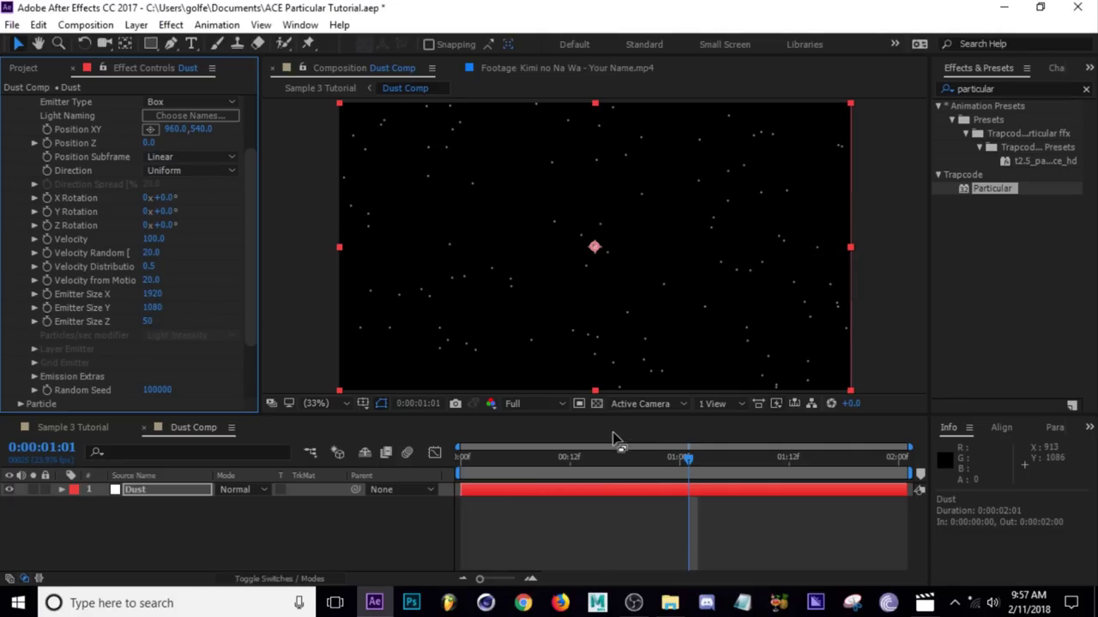
- Scrub the dust animation and set Pre Run to 100 under Emission Extras
left_click_drag(575, 464, 533, 460)
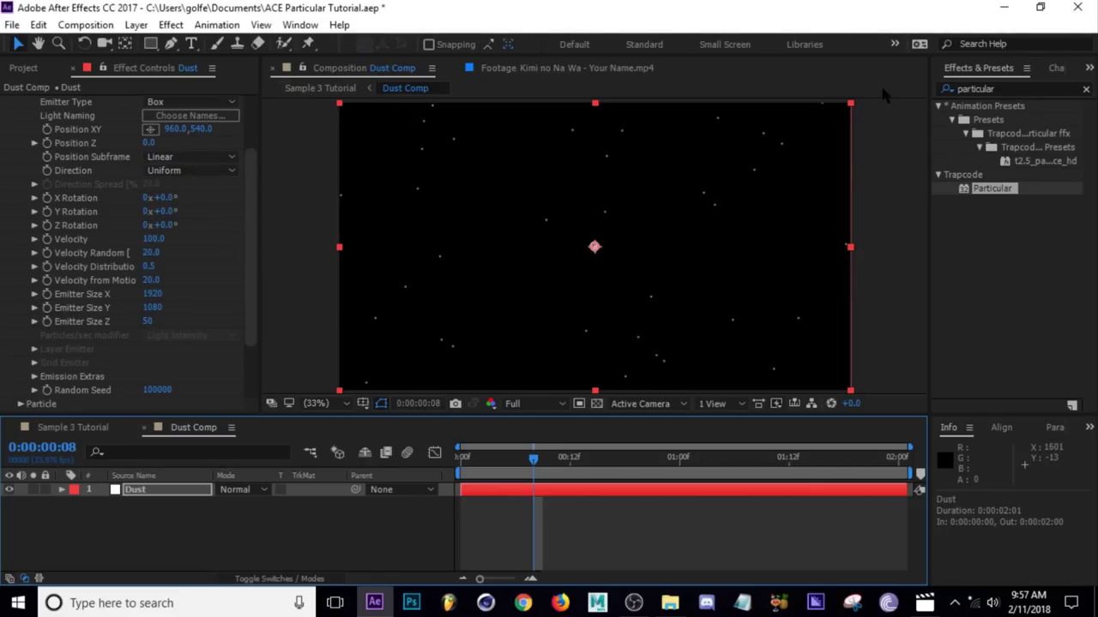
left_click(680, 460)
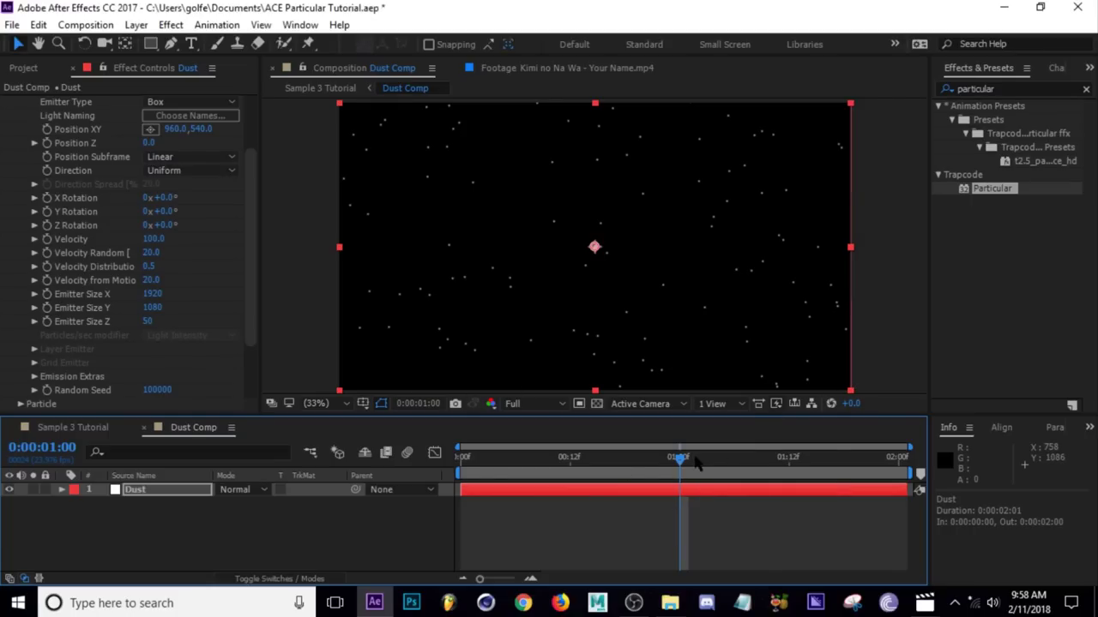
left_click_drag(680, 464, 761, 463)
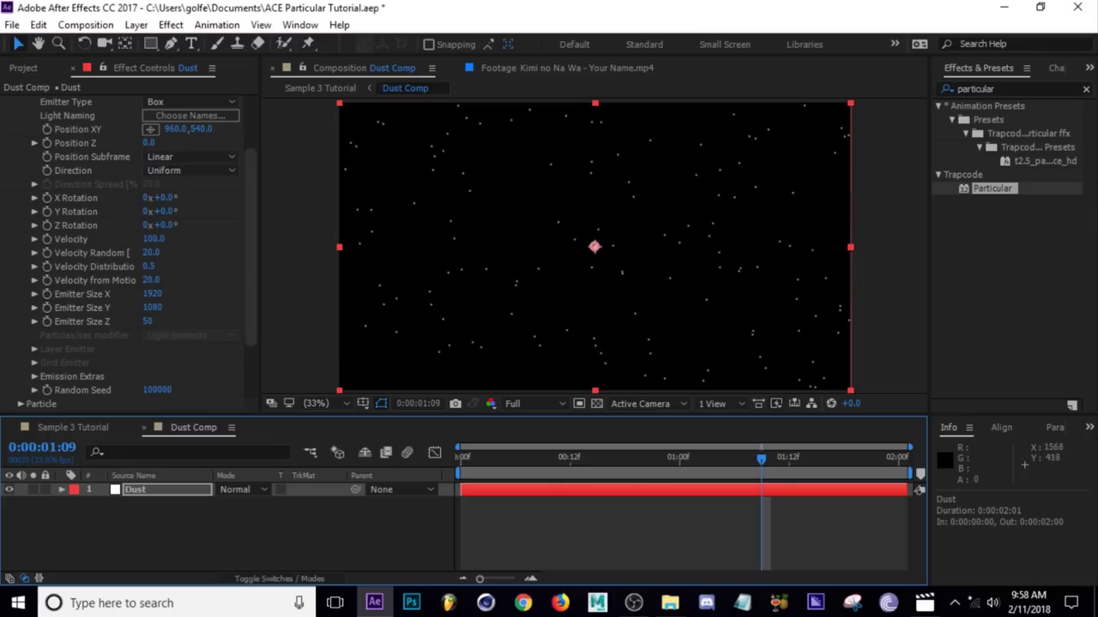
left_click_drag(771, 465, 734, 470)
left_click_drag(623, 471, 606, 471)
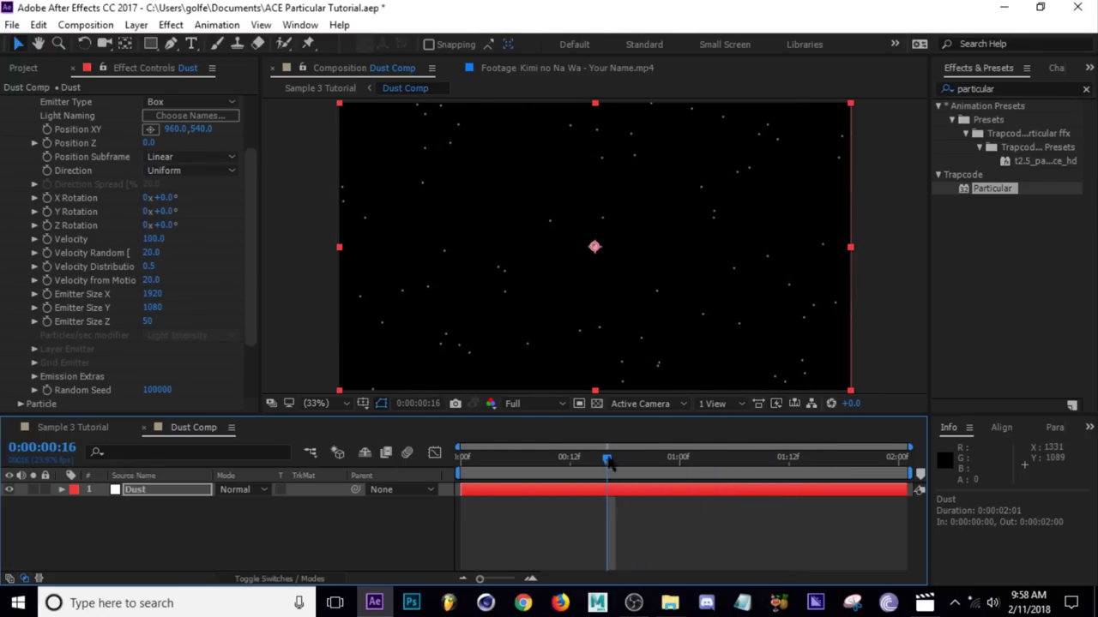
scroll(35, 343, "down", 2)
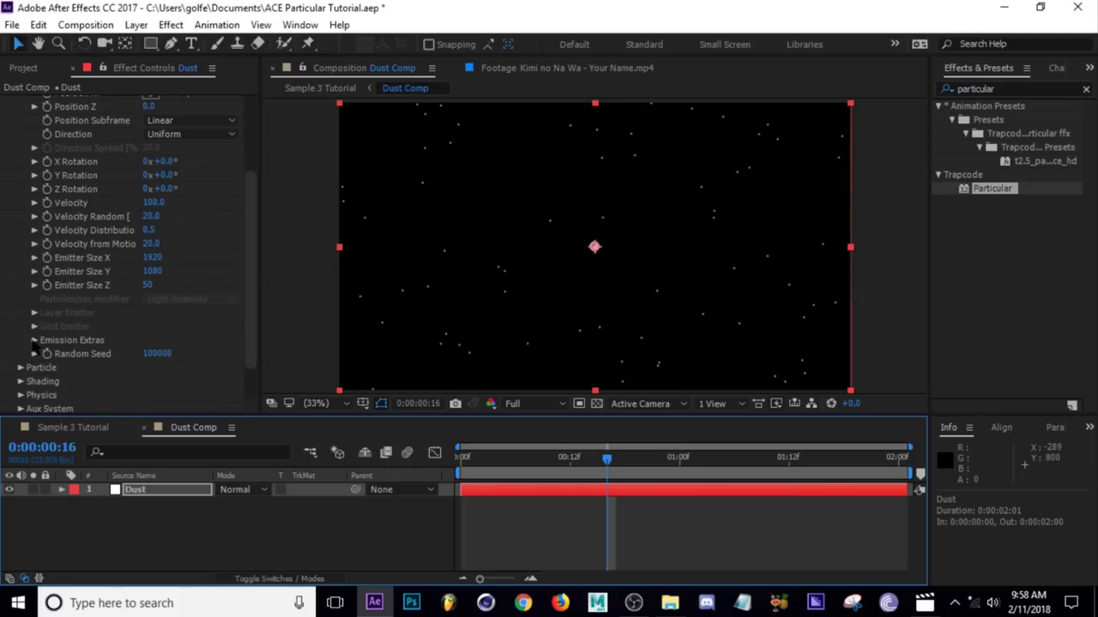
left_click(34, 340)
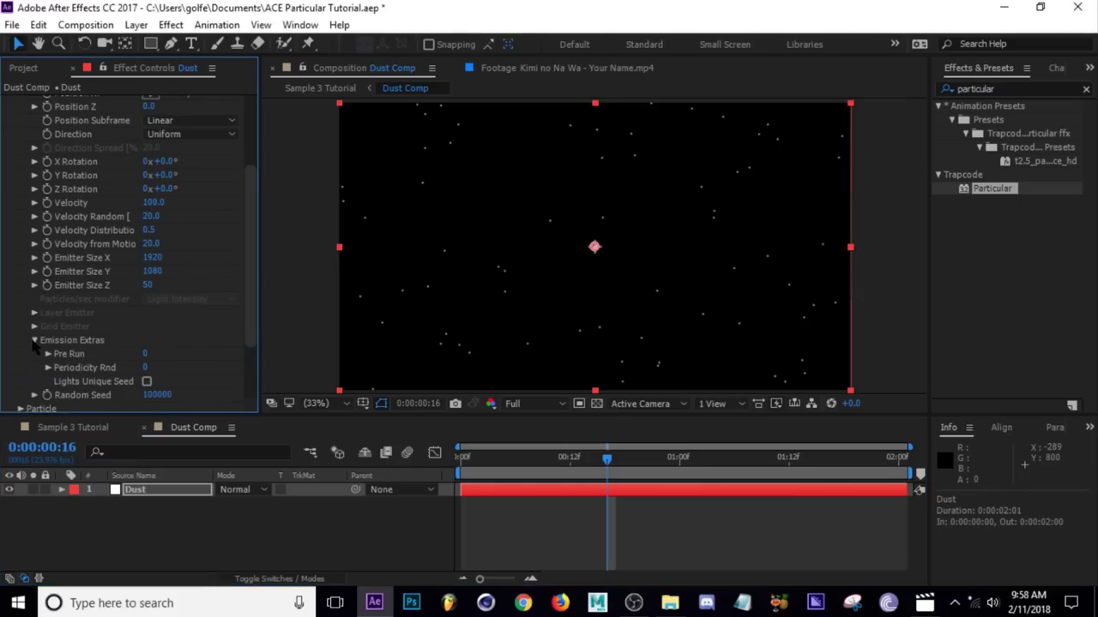
left_click(144, 352)
type("100")
key("Return")
- At frame 0, re-adjust Pre Run upward until particles fill the first frame
left_click(388, 462)
key("Home")
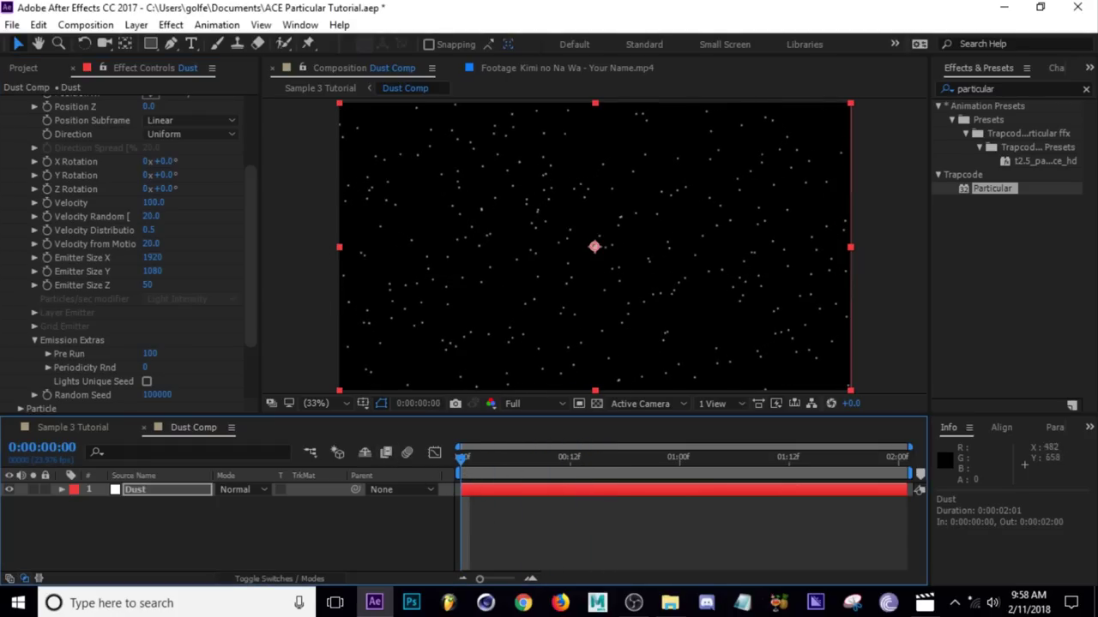
left_click(150, 353)
type("1")
key("Return")
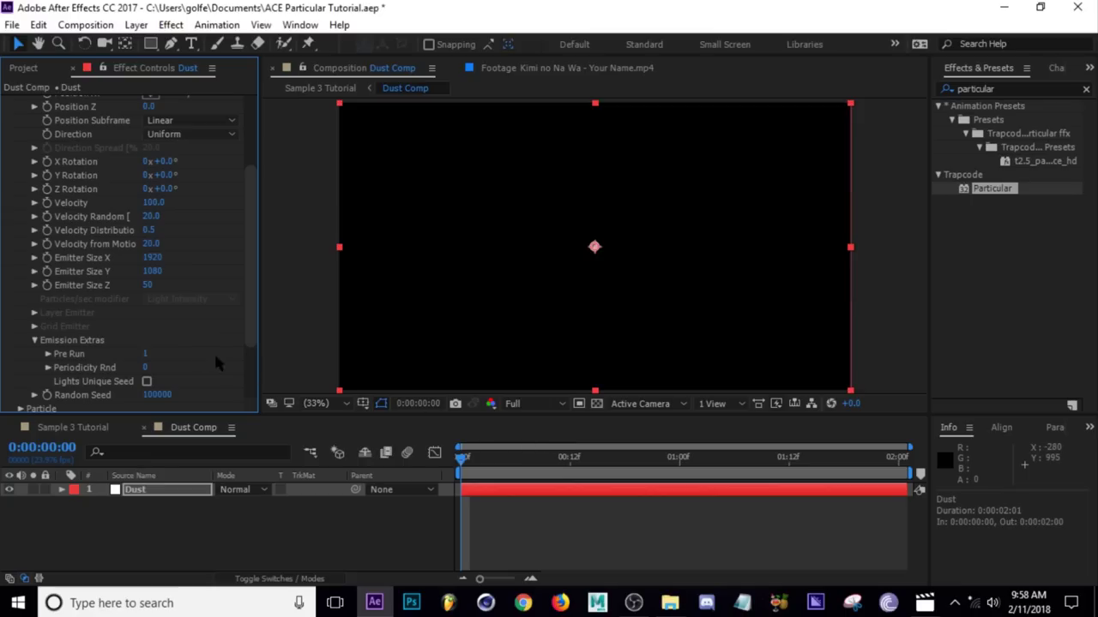
left_click_drag(147, 355, 173, 353)
left_click_drag(162, 356, 372, 360)
scroll(251, 283, "down", 5)
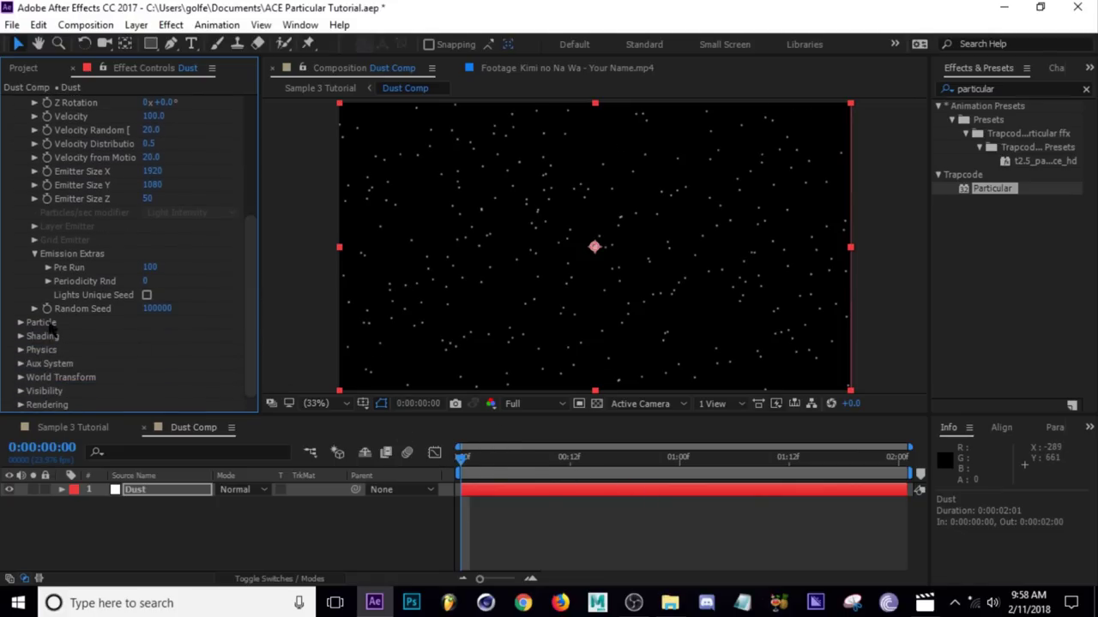
- In the Particle group, set Life to 9 seconds and Sphere Feather to 0
left_click(21, 323)
scroll(250, 274, "up", 3)
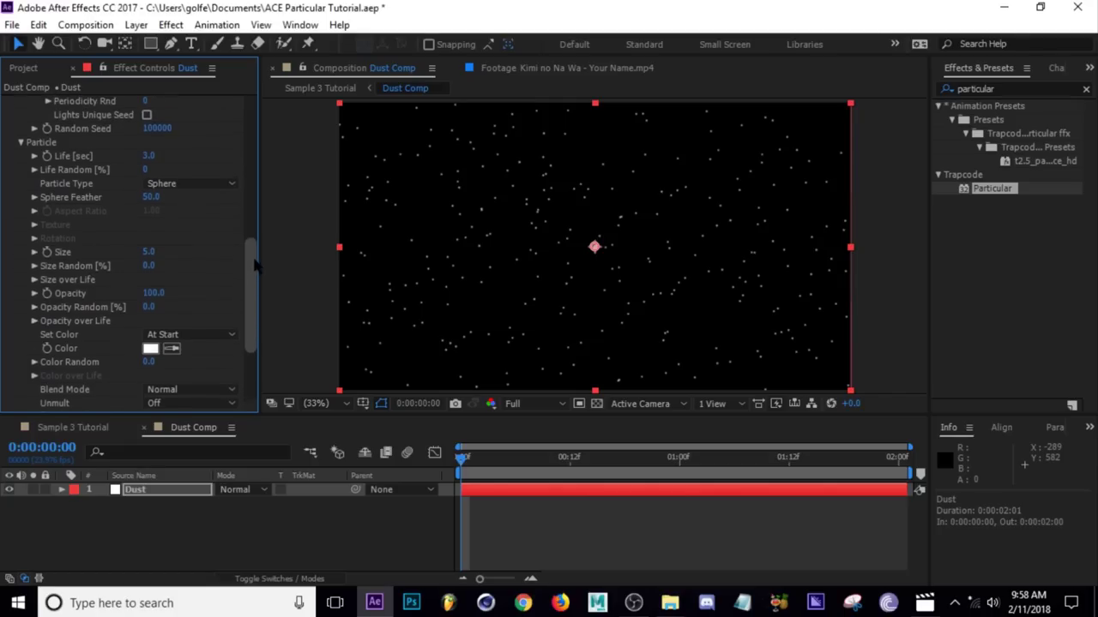
left_click(148, 168)
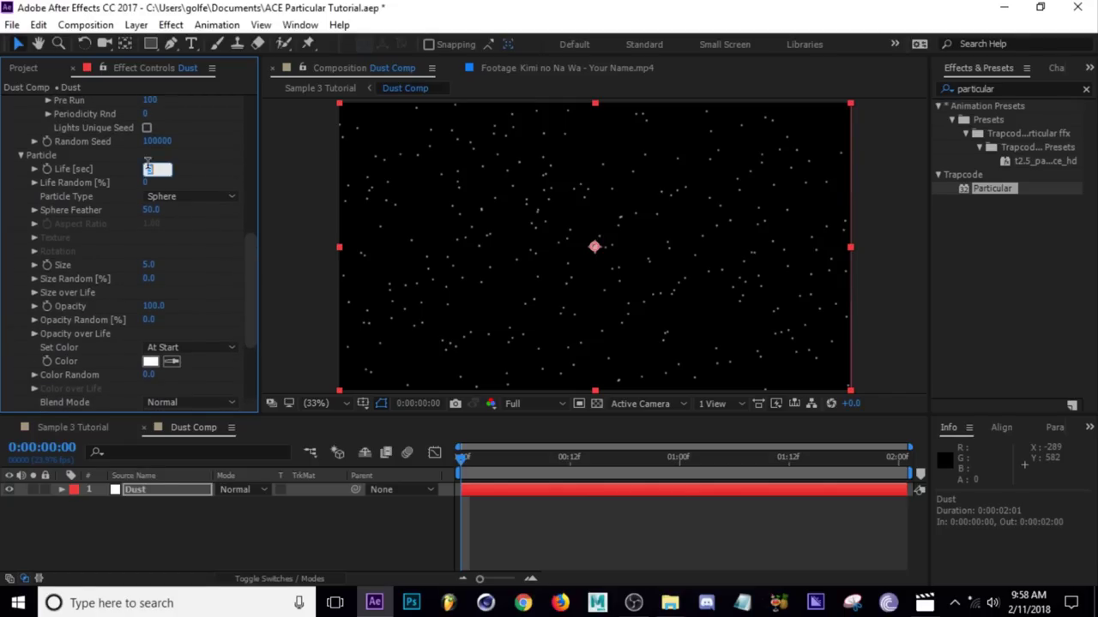
key("Return")
left_click(153, 211)
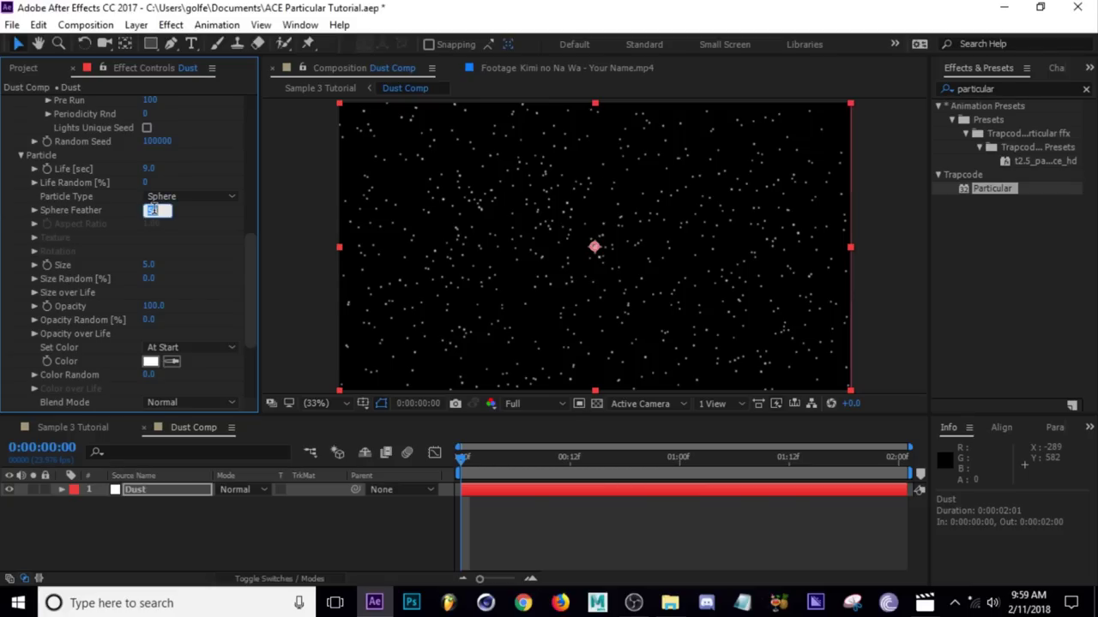
type("0")
key("Return")
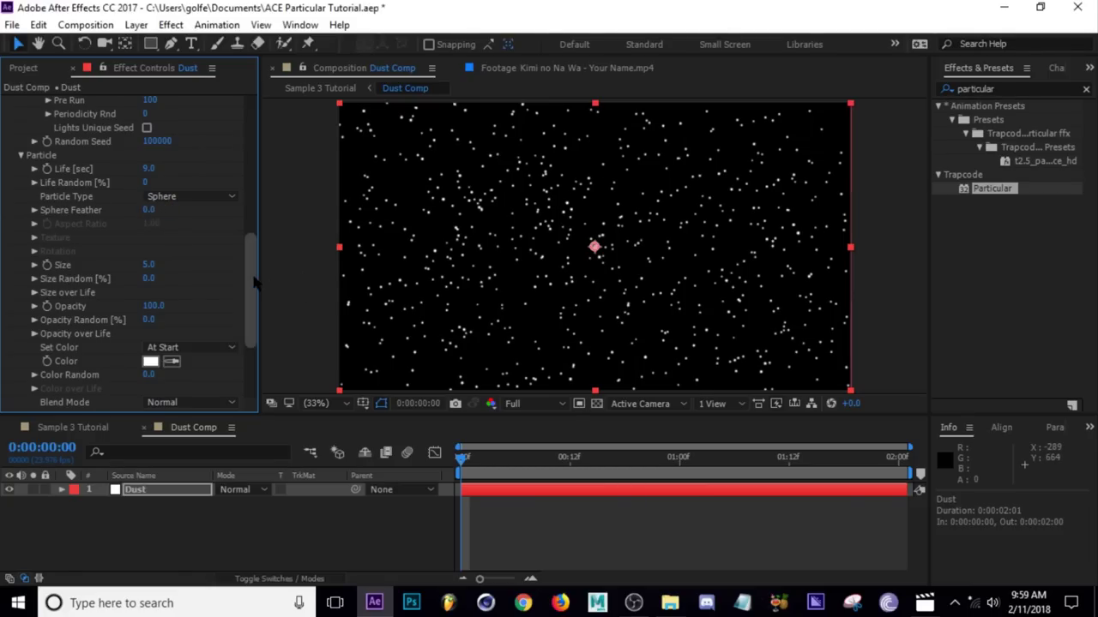
- Set particle Size to 3 and scrub ahead to check the finer dust
scroll(254, 283, "down", 1)
left_click(149, 233)
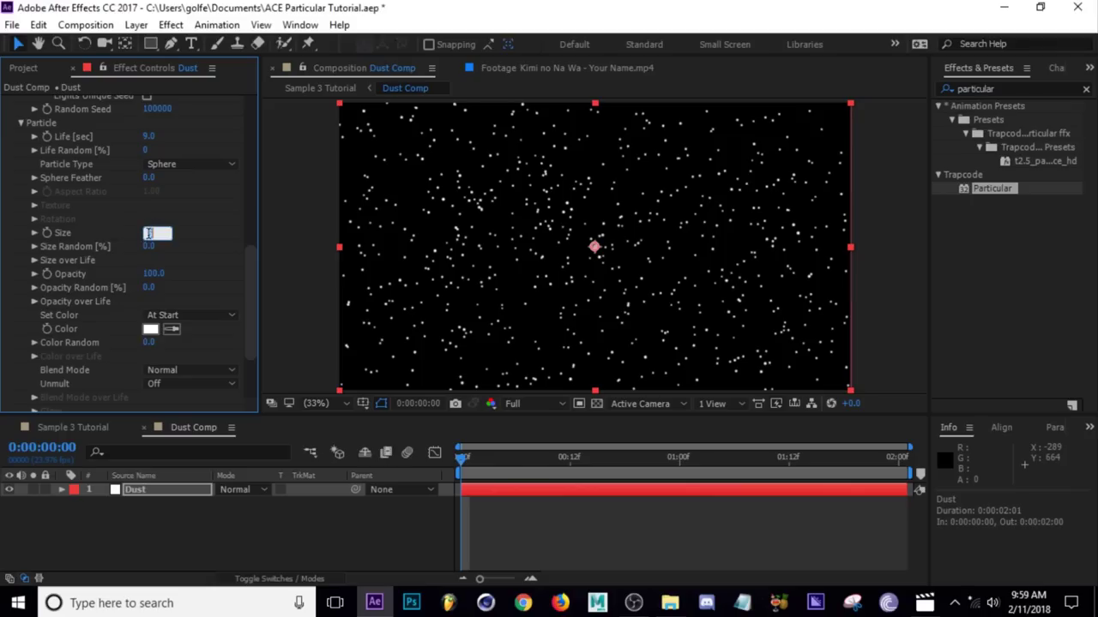
key("Return")
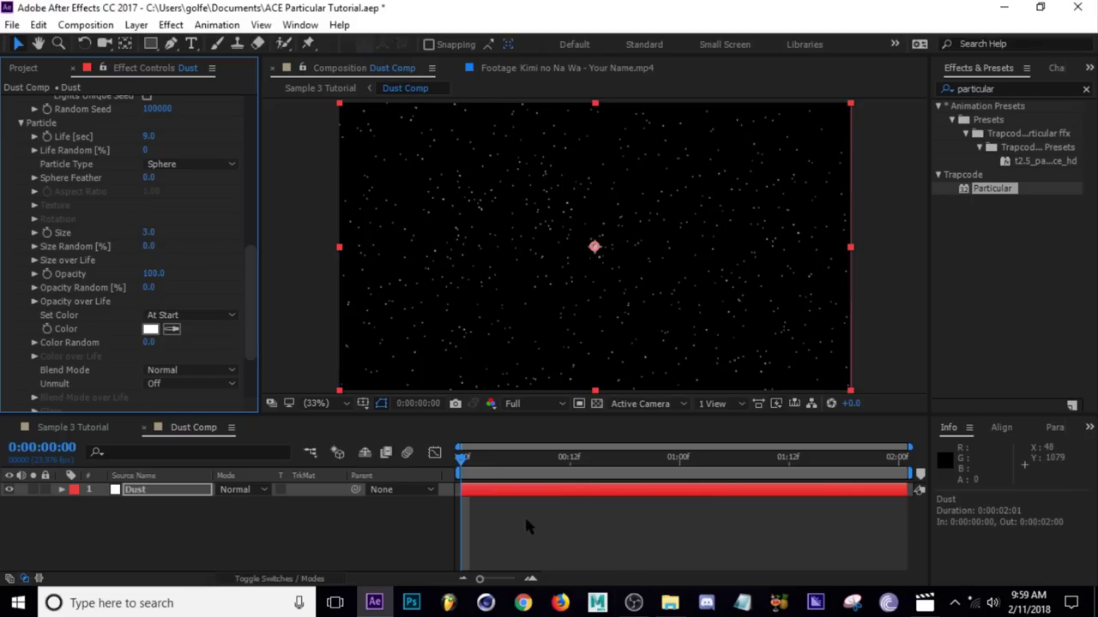
left_click(535, 461)
left_click_drag(539, 464, 762, 456)
scroll(258, 300, "up", 1)
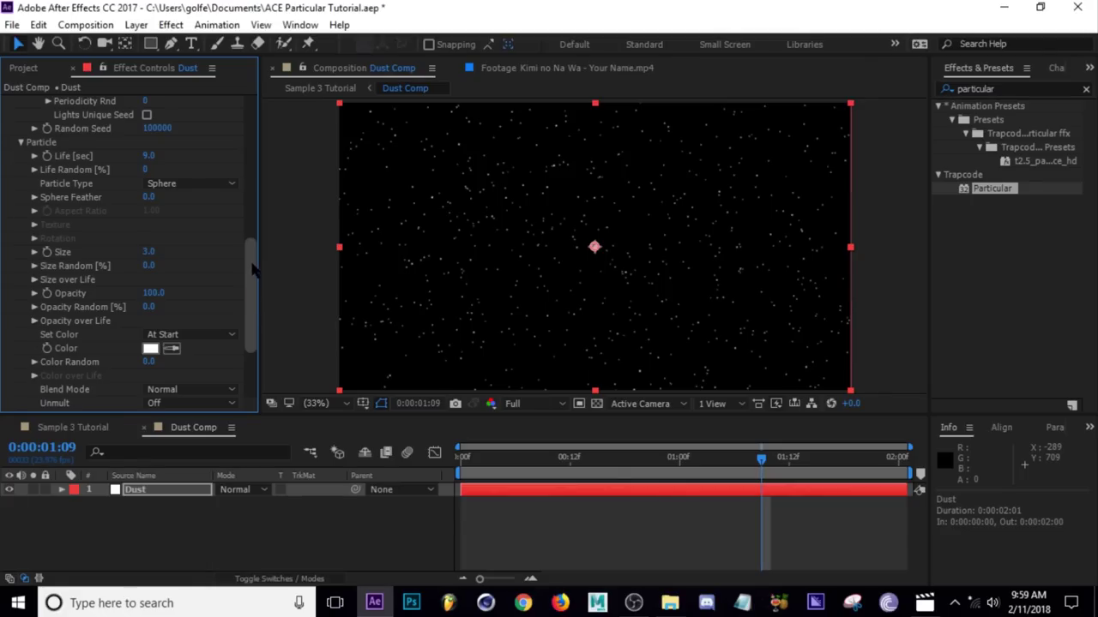
scroll(254, 271, "down", 6)
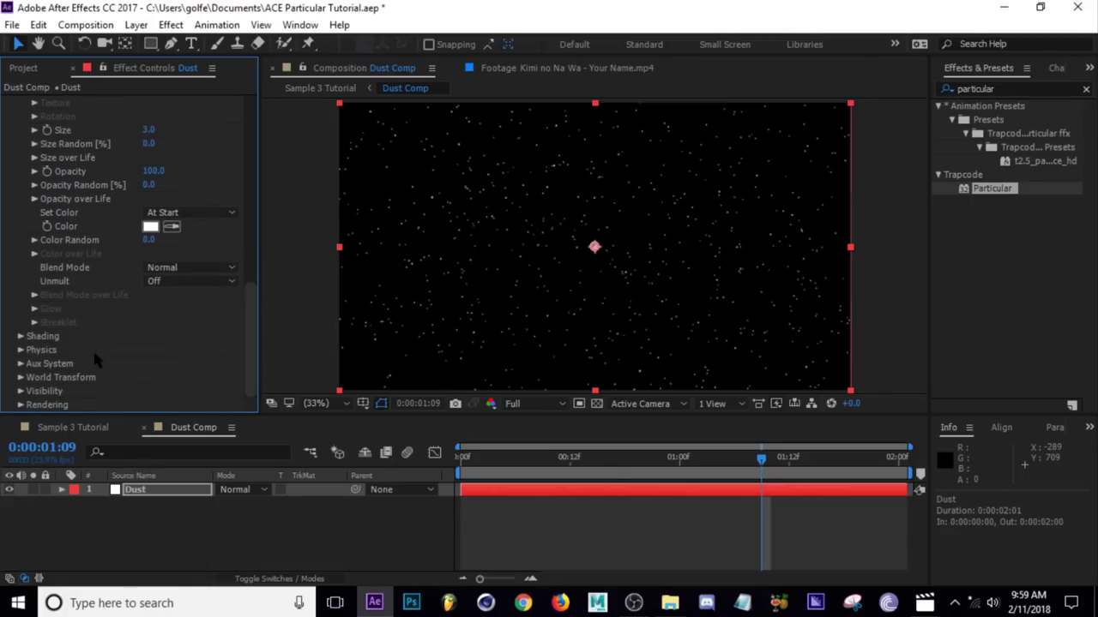
- Set Physics Gravity to -95 and preview the rising dust from near the start
left_click(20, 350)
scroll(240, 325, "down", 3)
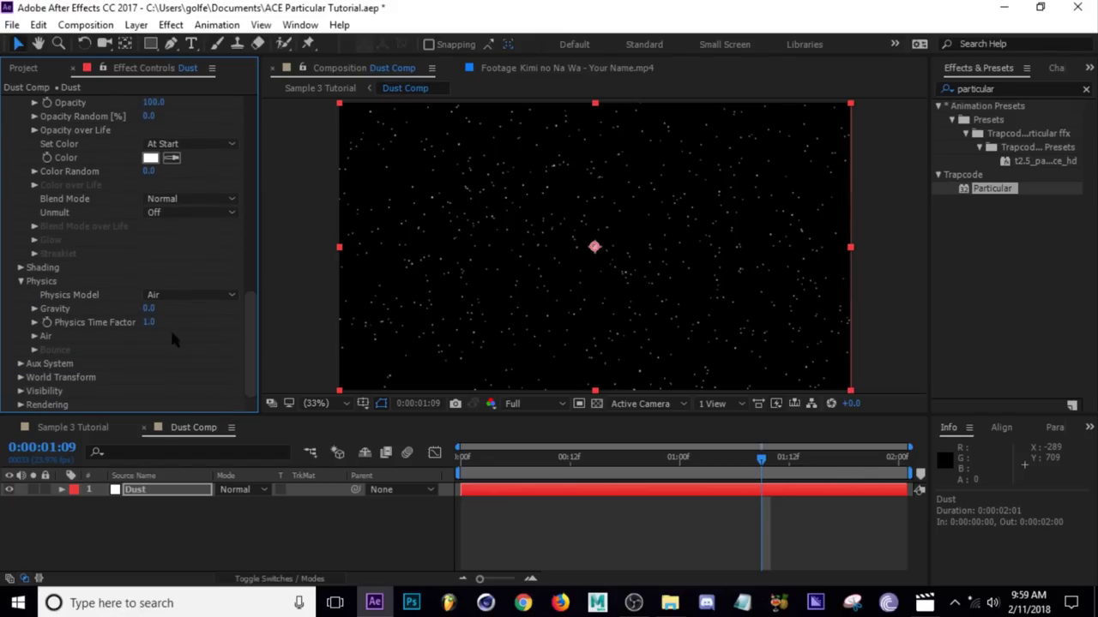
left_click(148, 309)
type("-95")
key("Return")
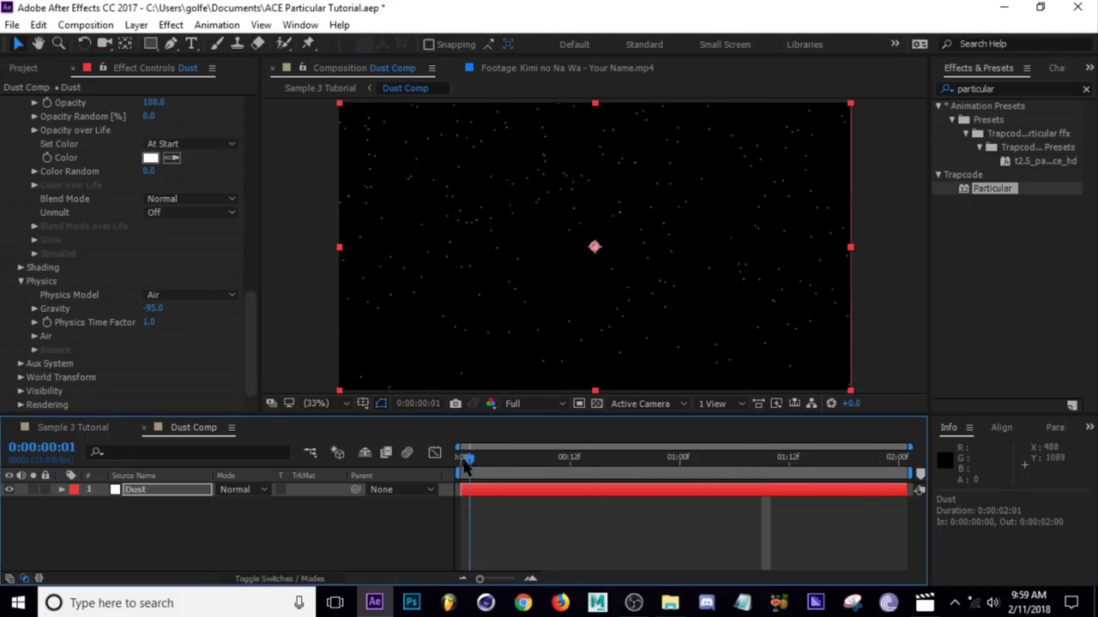
left_click_drag(460, 459, 508, 461)
key("space")
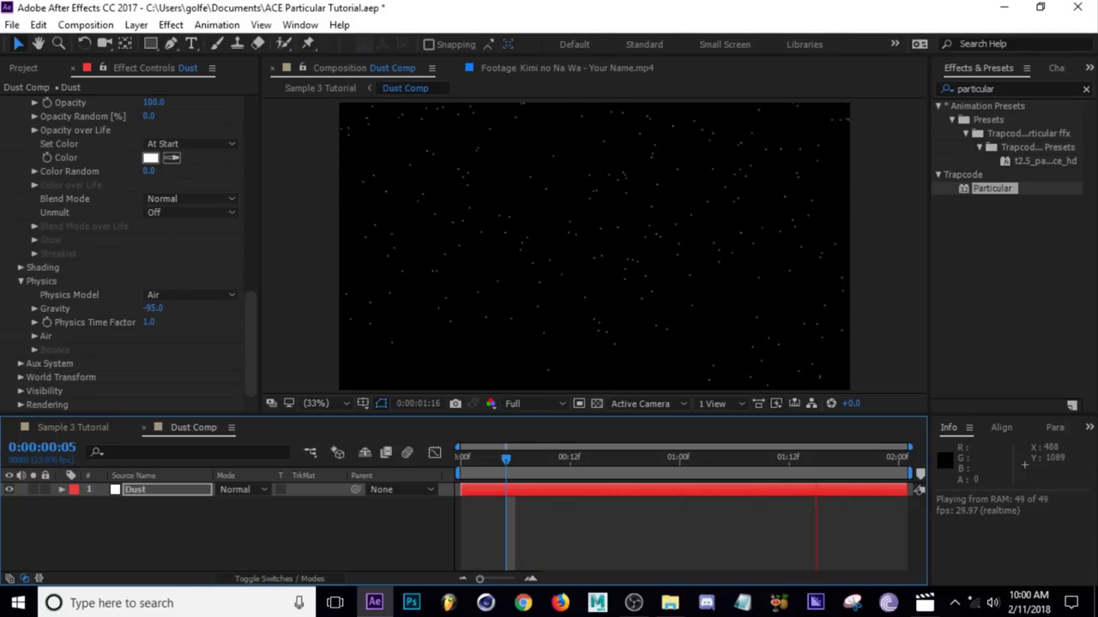
- Set Emitter Size Z to 3000 and check the particles at a later frame
left_click(524, 458)
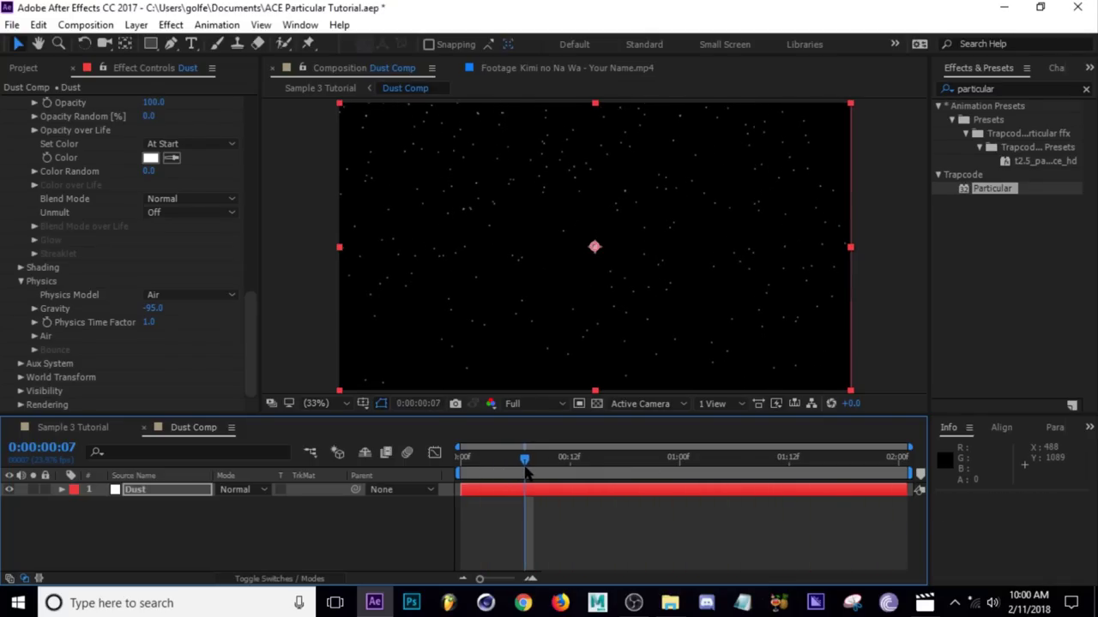
left_click_drag(253, 335, 257, 166)
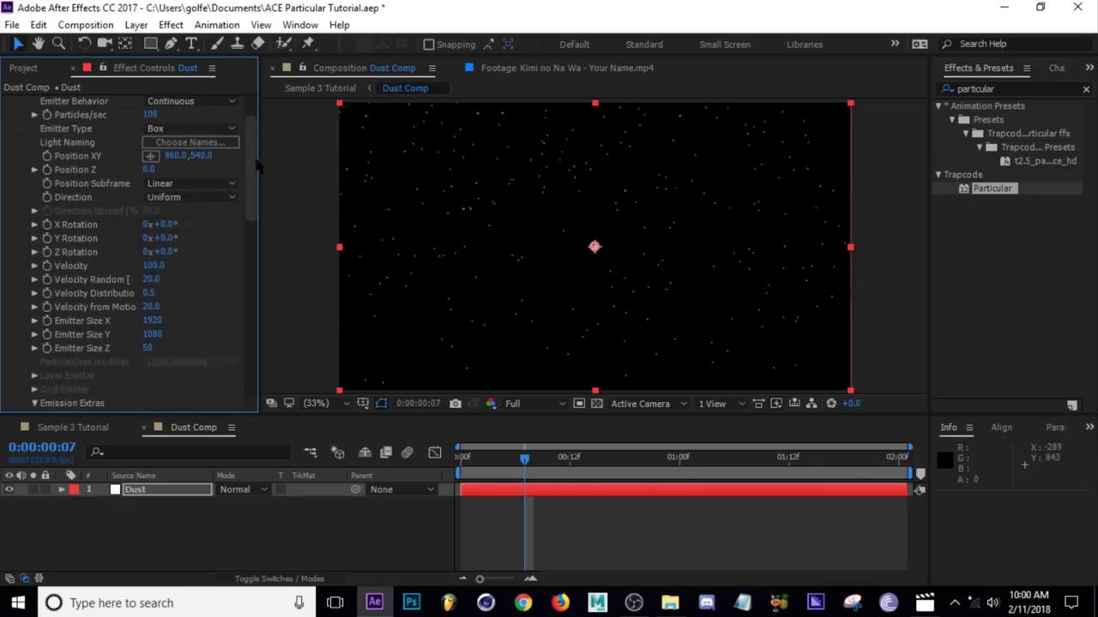
left_click(149, 349)
type("3000")
key("Return")
left_click_drag(493, 451, 742, 454)
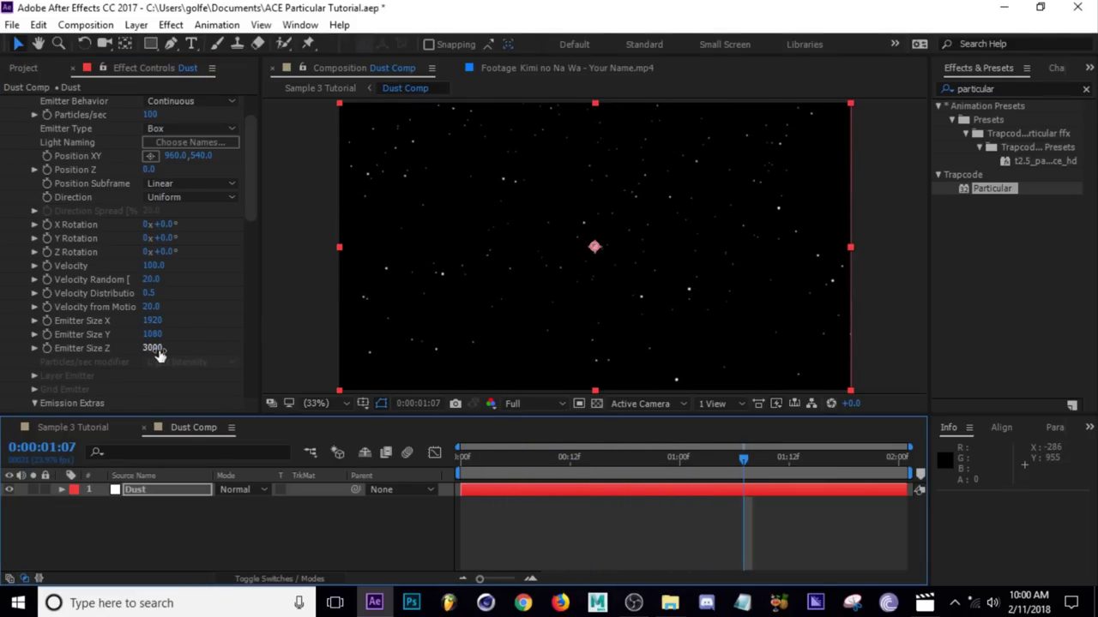
- Undo a trial Emitter Size Z increase and preview Dust Comp from an earlier frame
left_click_drag(159, 351, 112, 319)
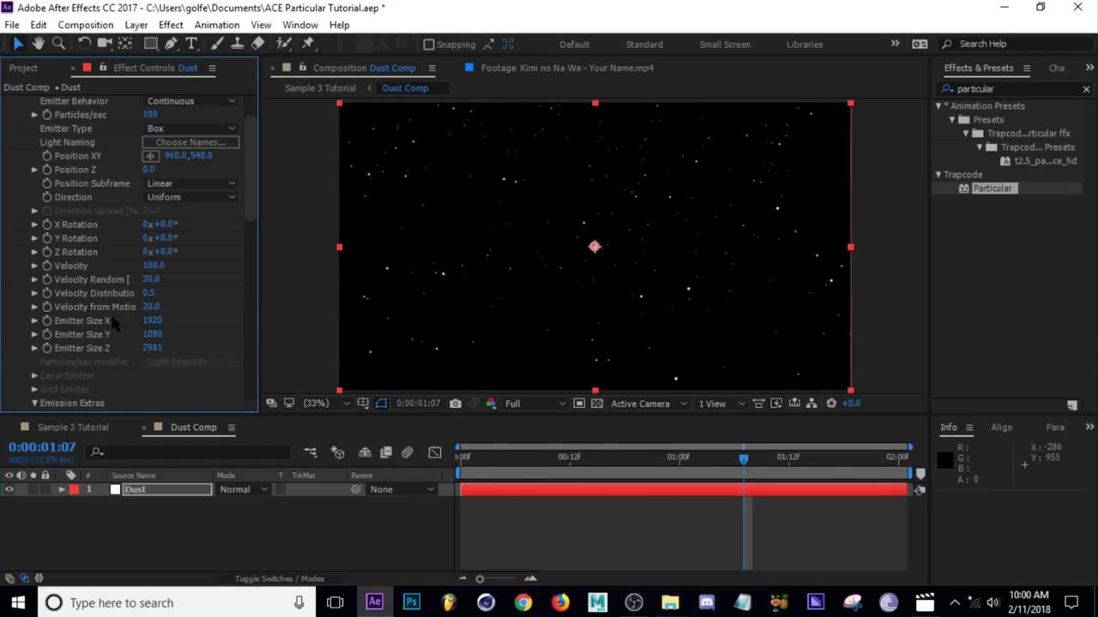
key("ctrl+z")
left_click_drag(495, 459, 668, 480)
left_click(615, 532)
key("space")
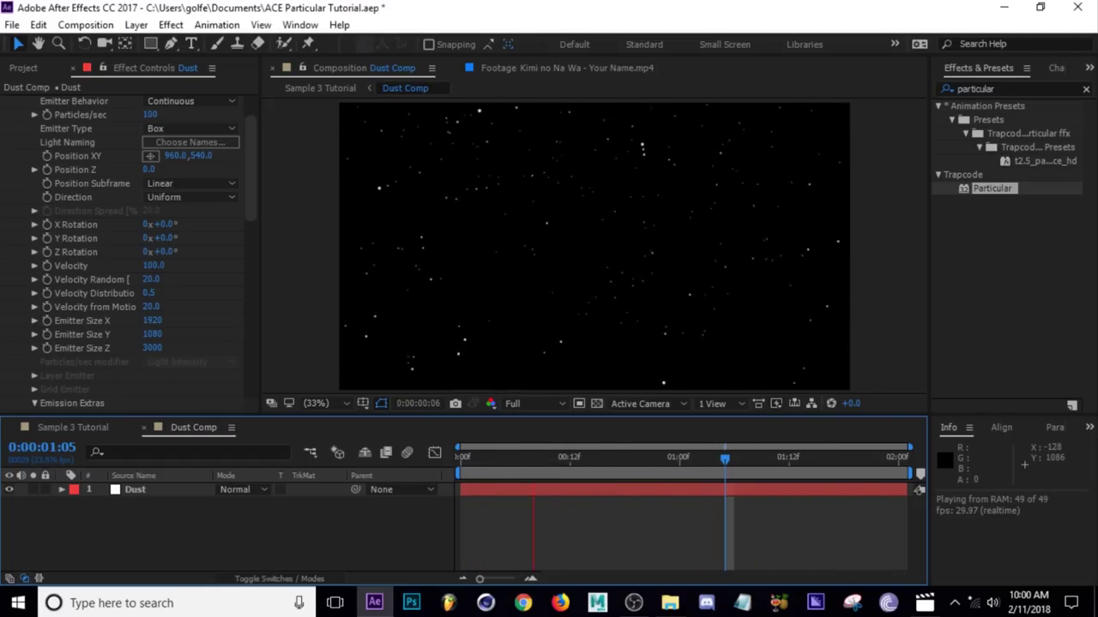
- Switch to Sample 3 Tutorial, stop playback, and scrub its first second
left_click(562, 464)
key("shift+comma")
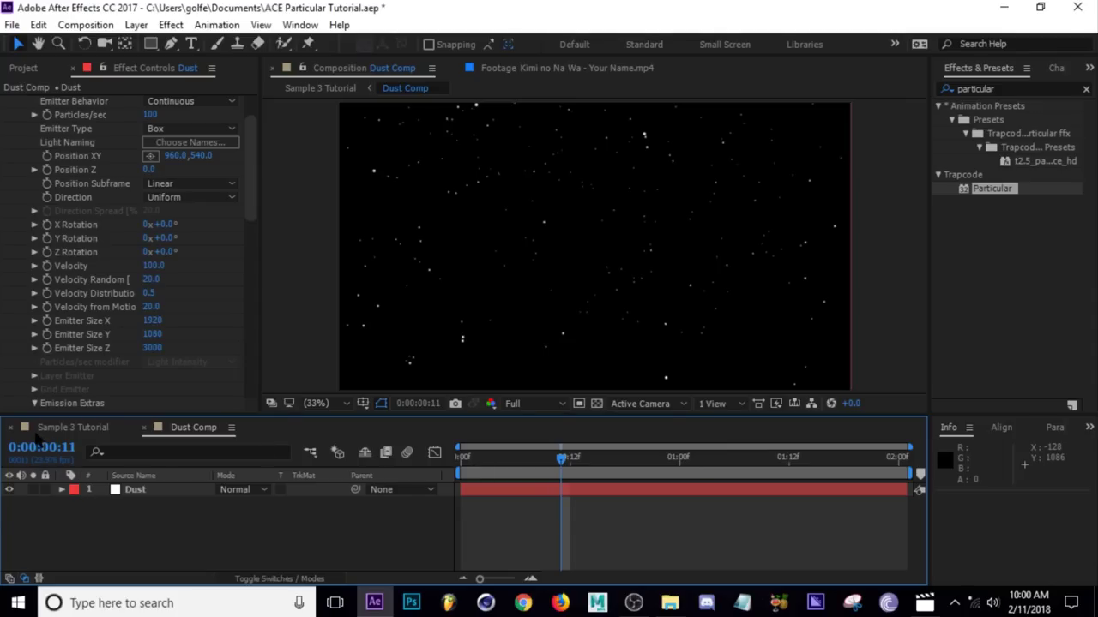
left_click_drag(543, 458, 821, 480)
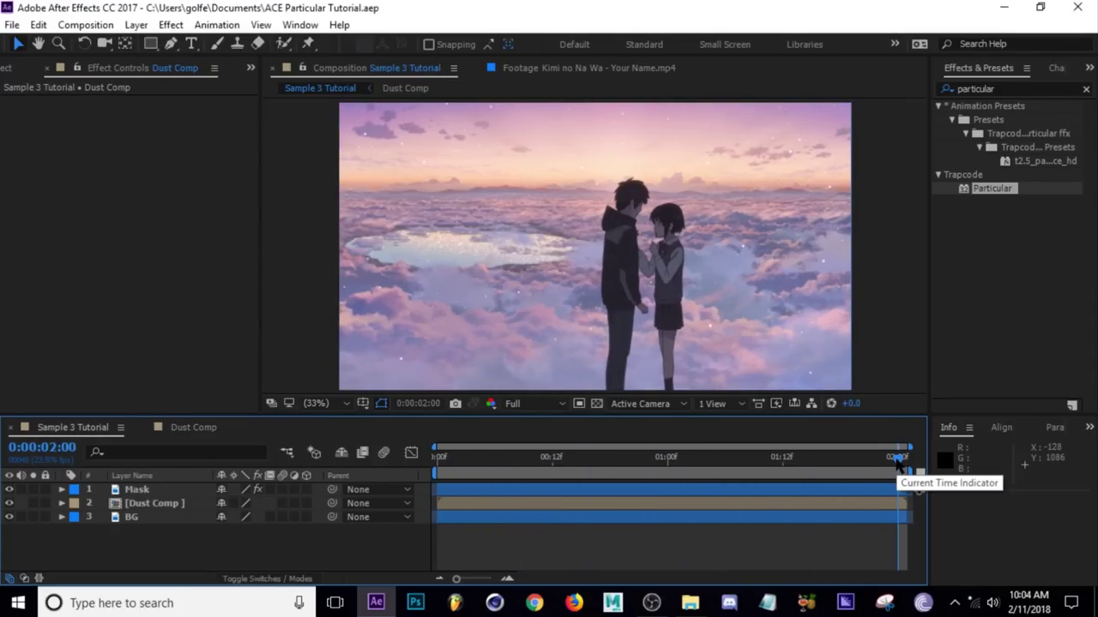
left_click_drag(897, 463, 437, 463)
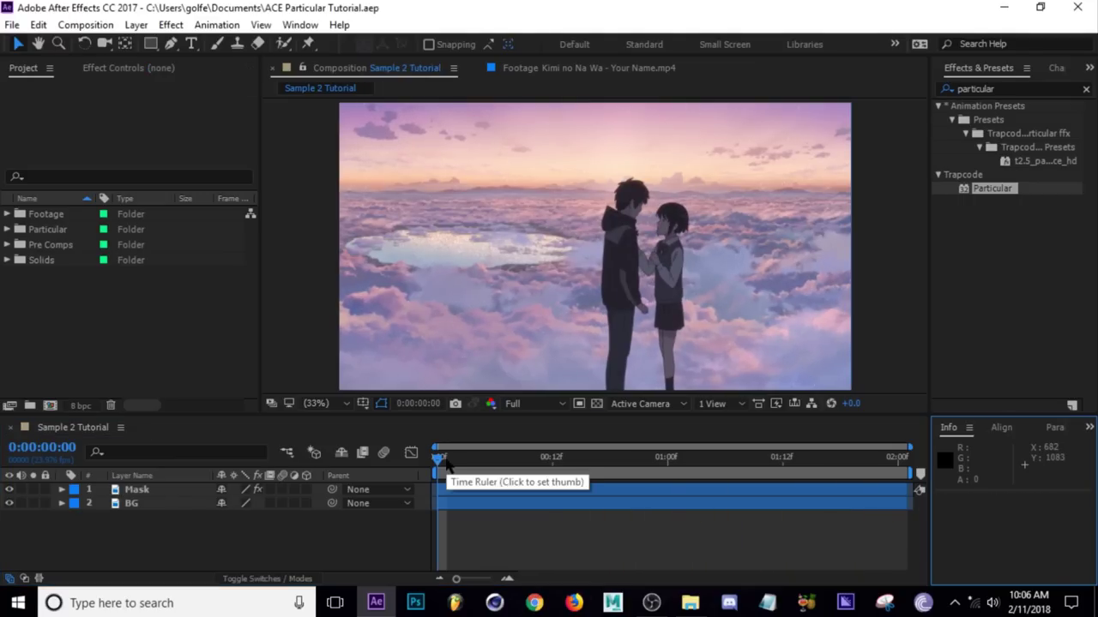
left_click_drag(451, 463, 390, 455)
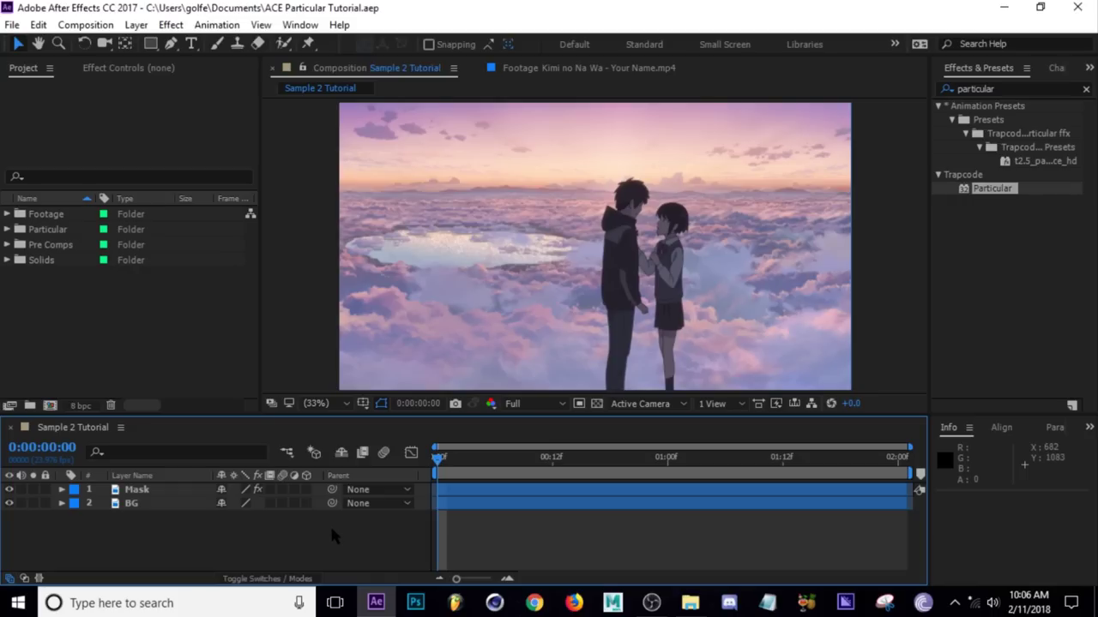
- Drag the Particular solid from the Solids folder between the Mask and BG layers
left_click(8, 260)
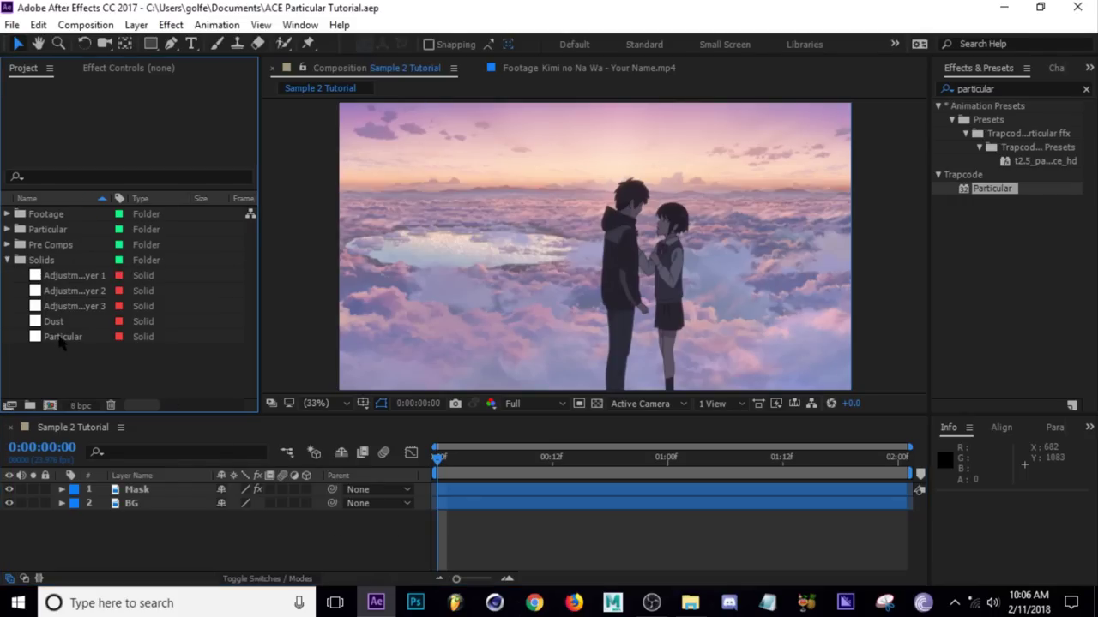
left_click_drag(62, 337, 127, 510)
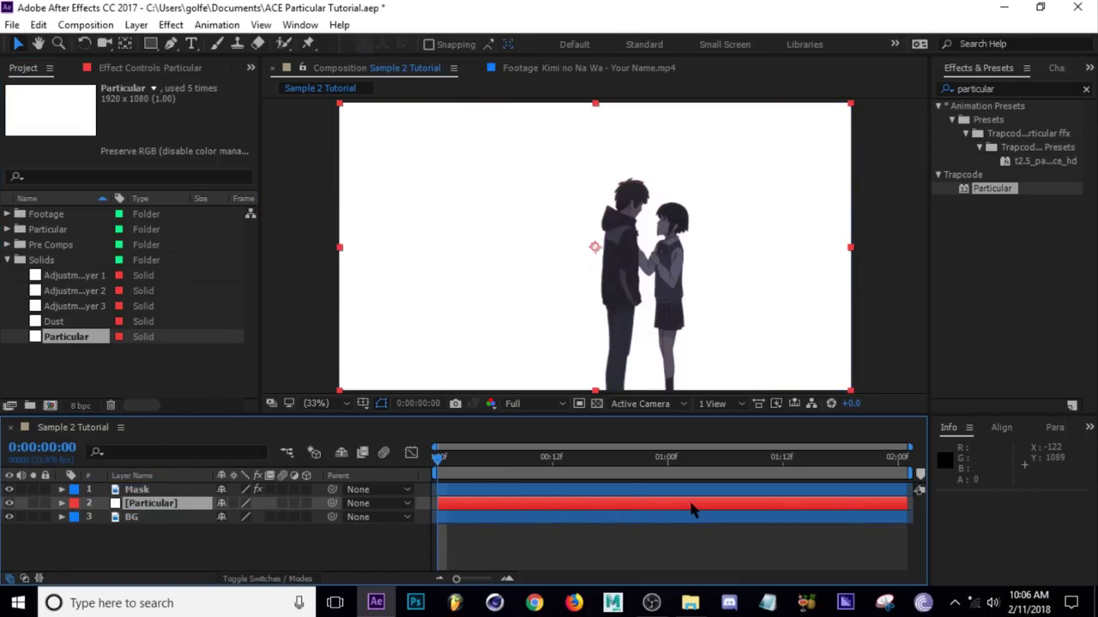
left_click(327, 538)
key("ctrl+y")
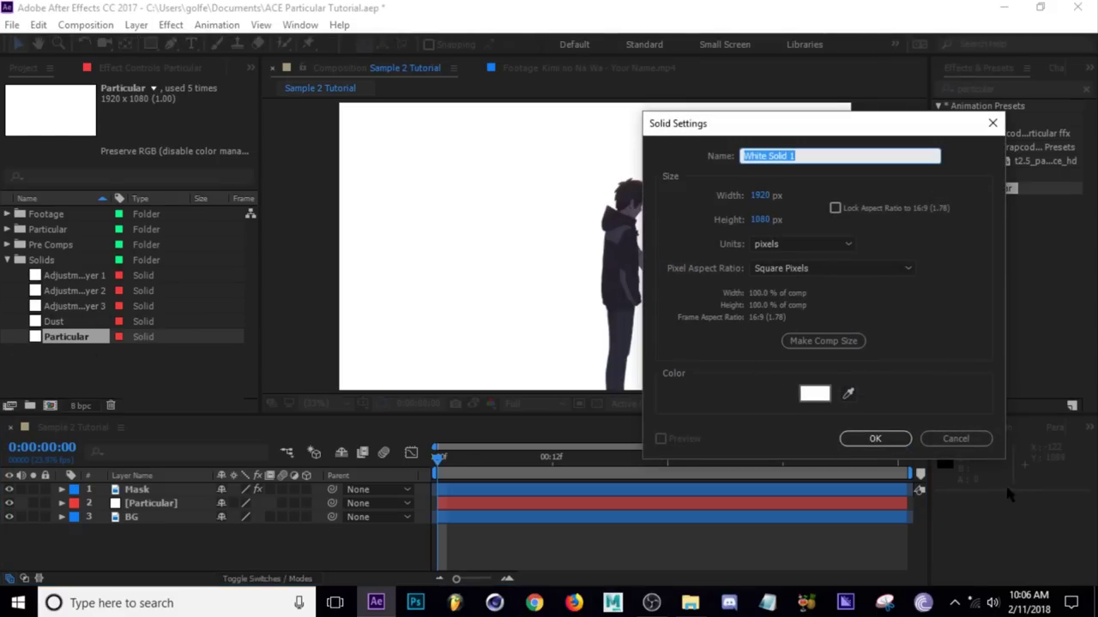
left_click(958, 439)
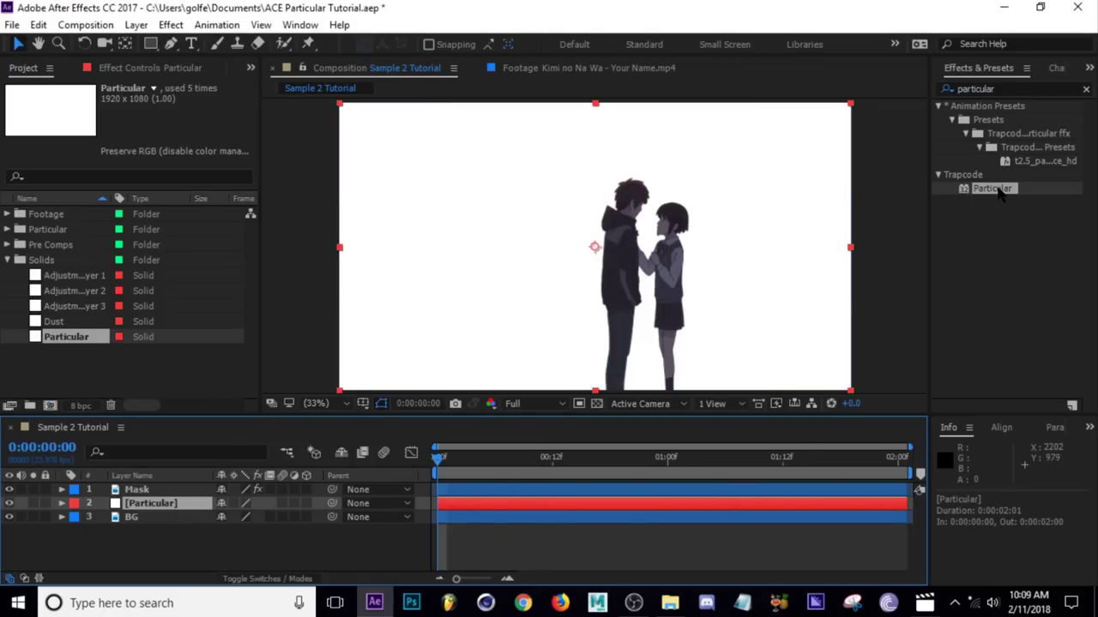
- Apply Particular to the layer, pre-compose it as Star Trails Comp, and open that comp
double_click(993, 189)
left_click(178, 509)
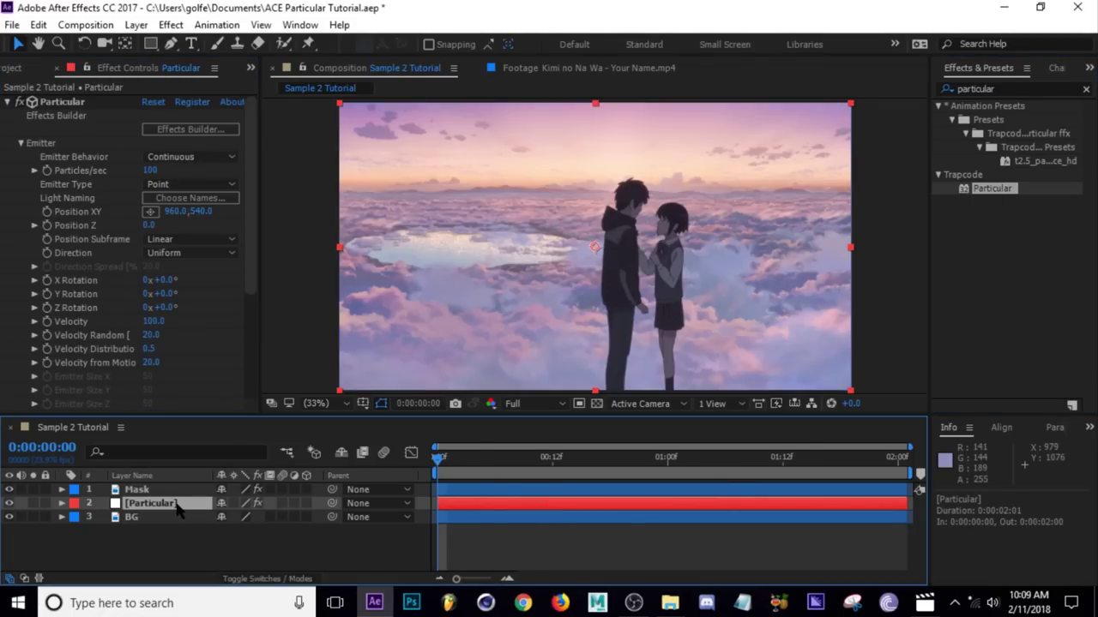
key("ctrl+shift+c")
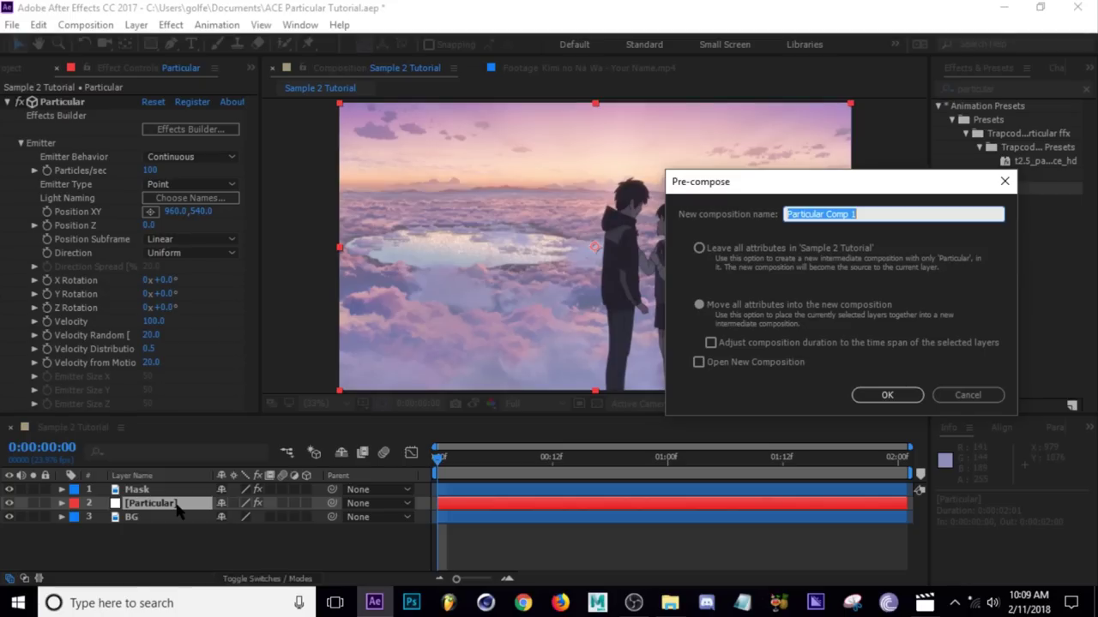
type("Star Trails")
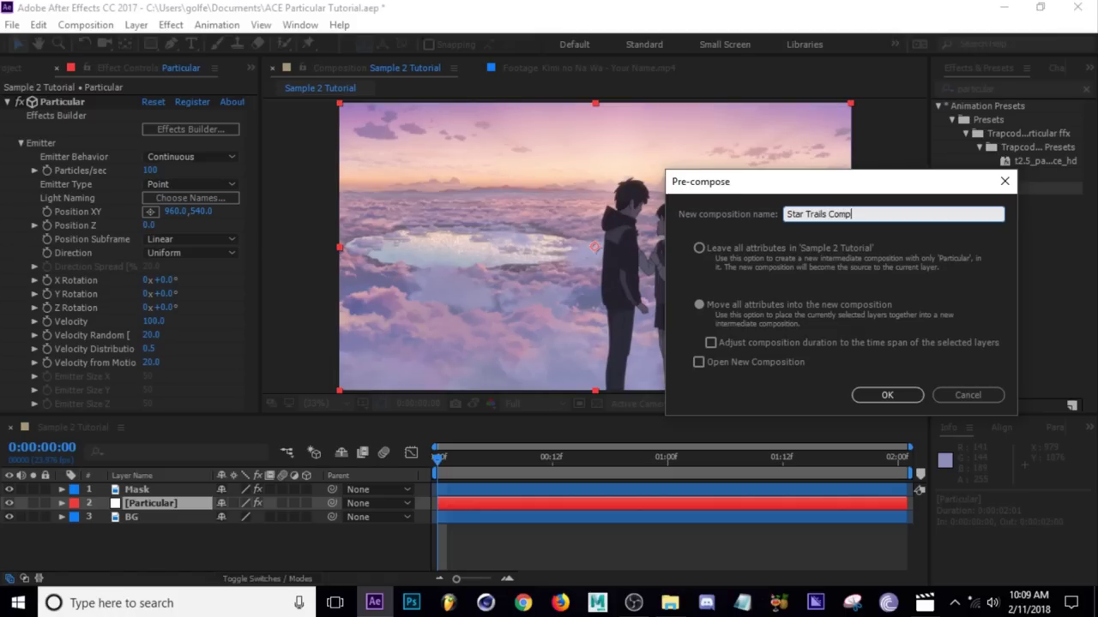
key("Return")
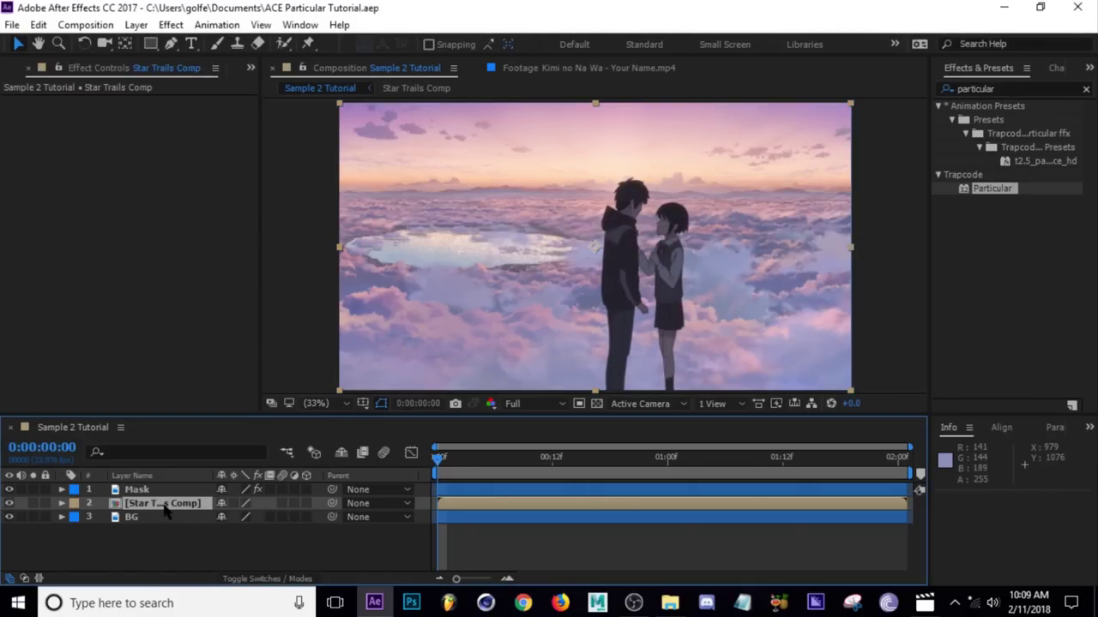
double_click(165, 503)
left_click_drag(515, 458, 467, 491)
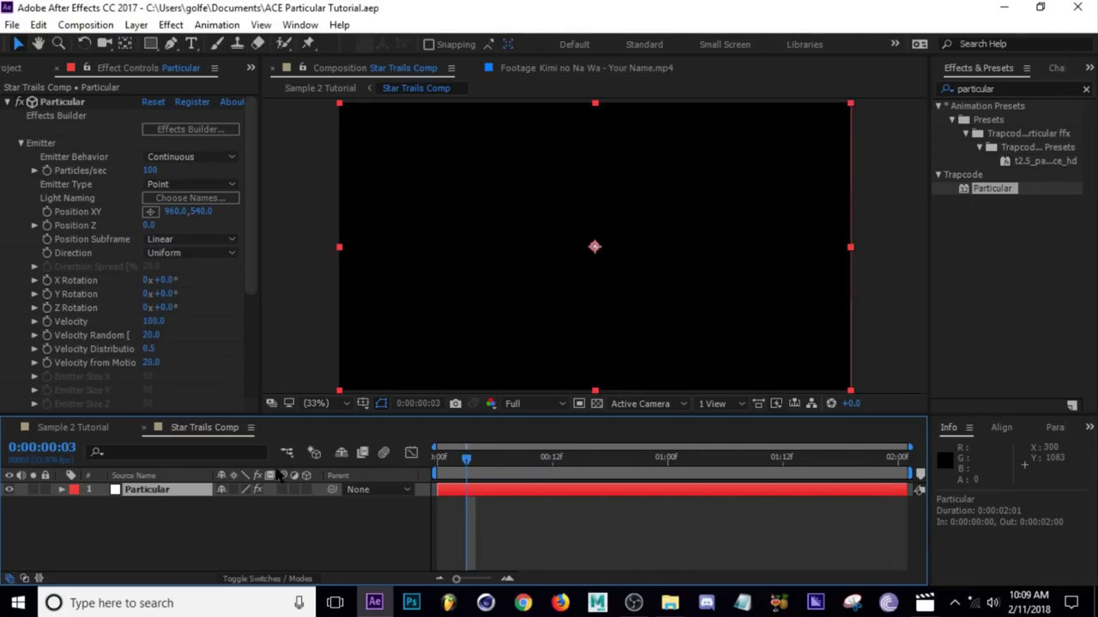
- Set the emitter's Particles/sec to 85 and Velocity to 140
left_click(151, 171)
type("85")
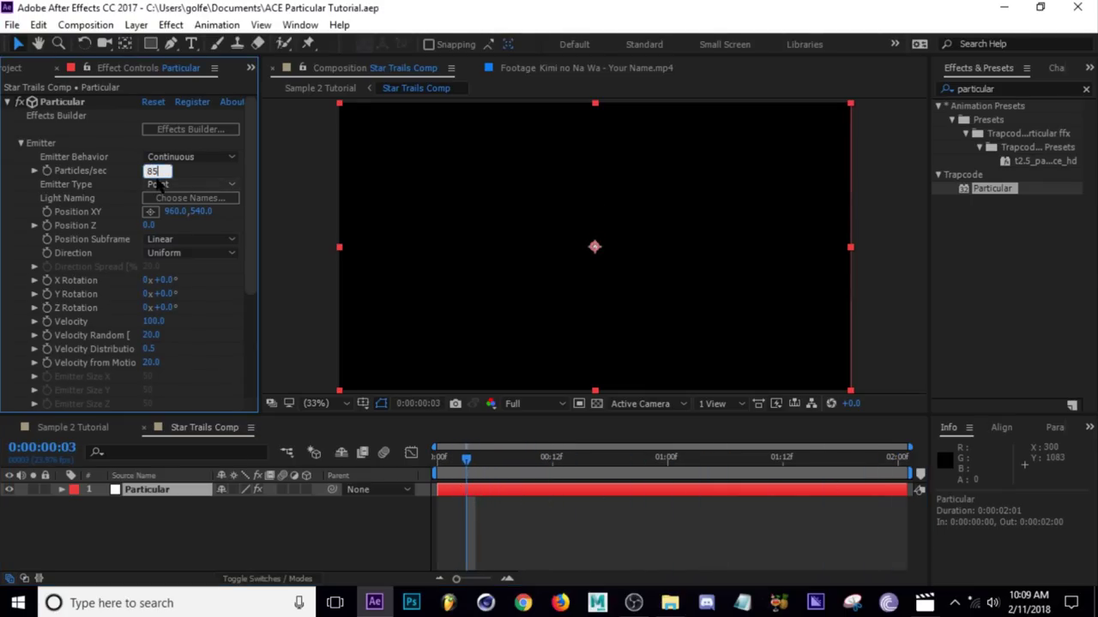
key("Return")
scroll(249, 233, "down", 2)
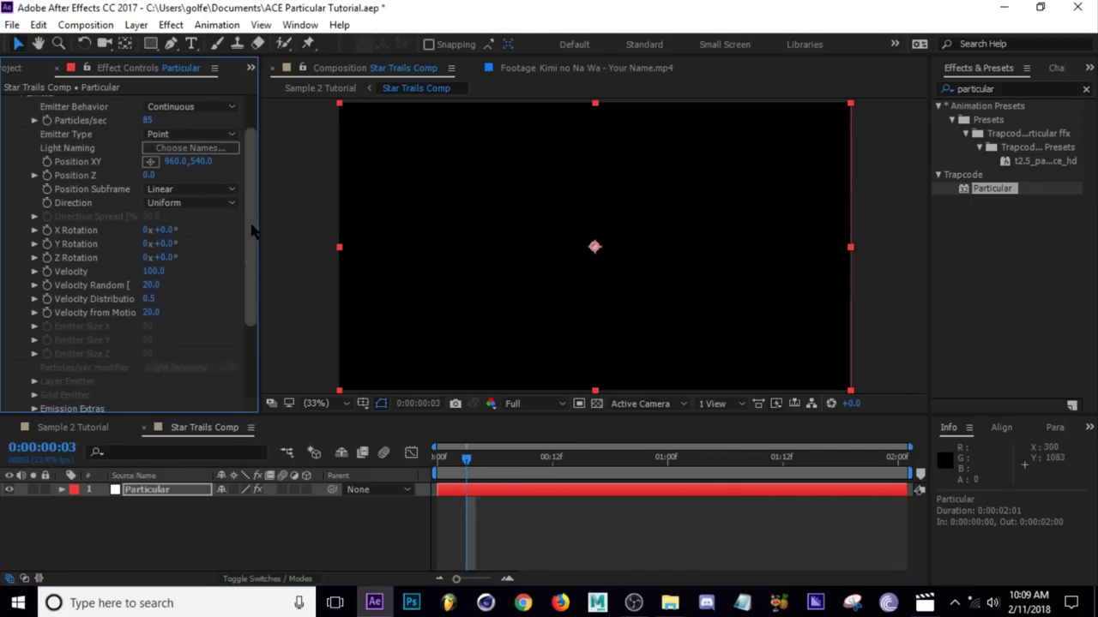
left_click(152, 271)
type("14")
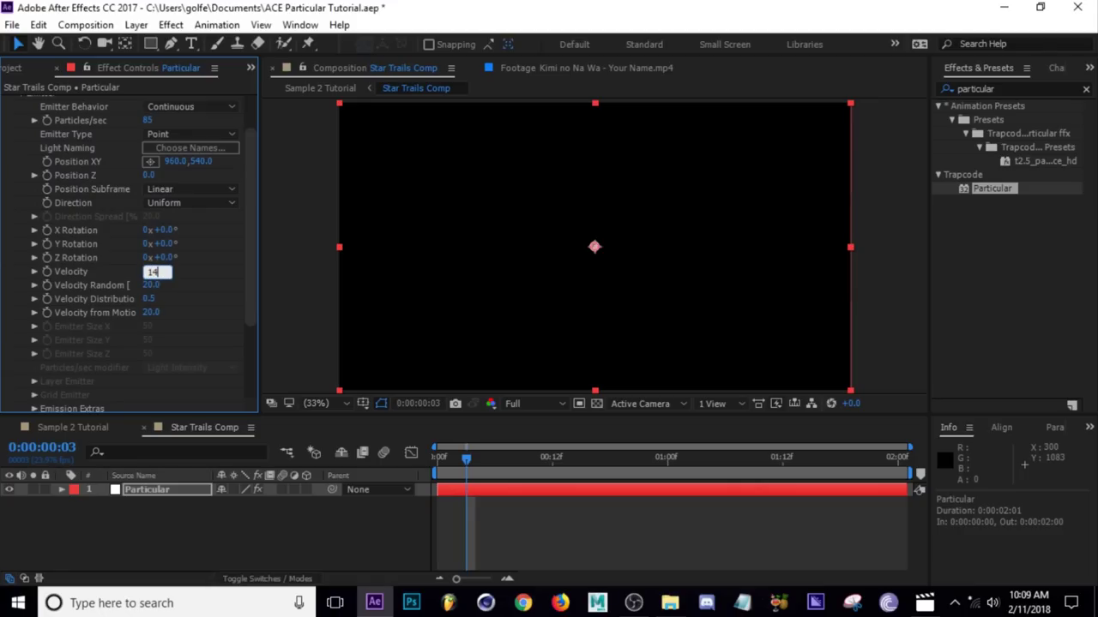
type("0")
key("Return")
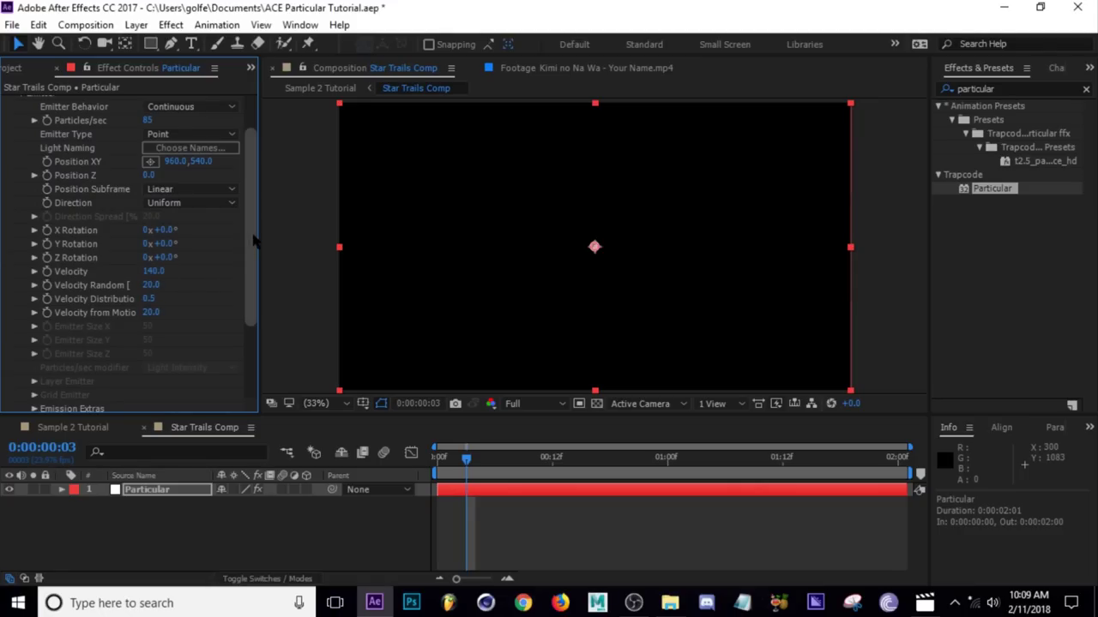
- Expand Emission Extras and play a preview of the particle burst
left_click_drag(254, 243, 257, 316)
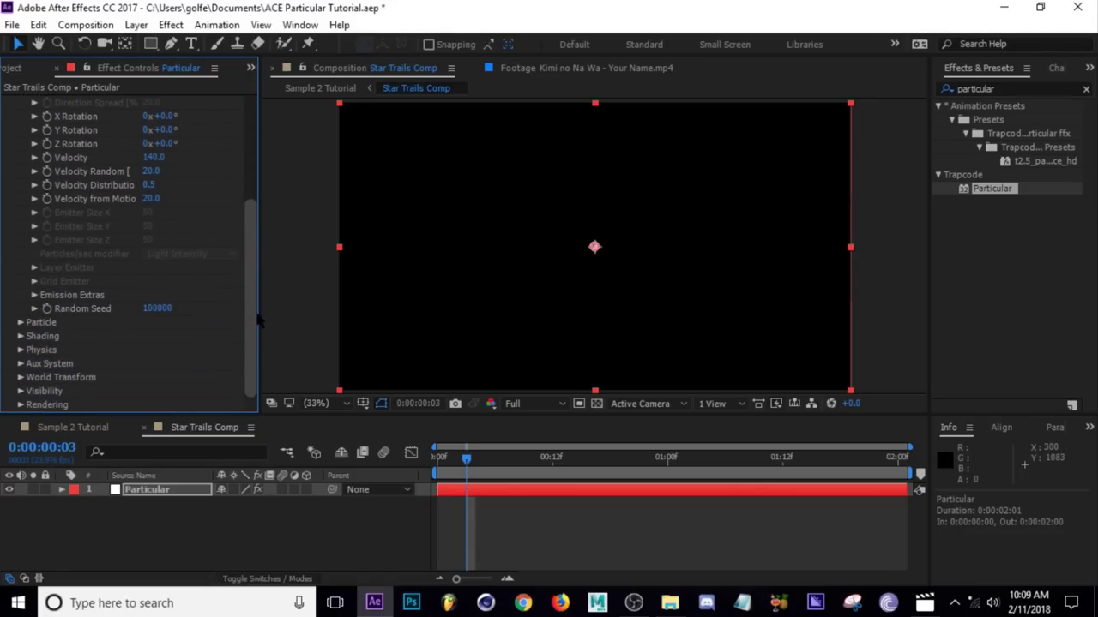
left_click(35, 295)
left_click(512, 513)
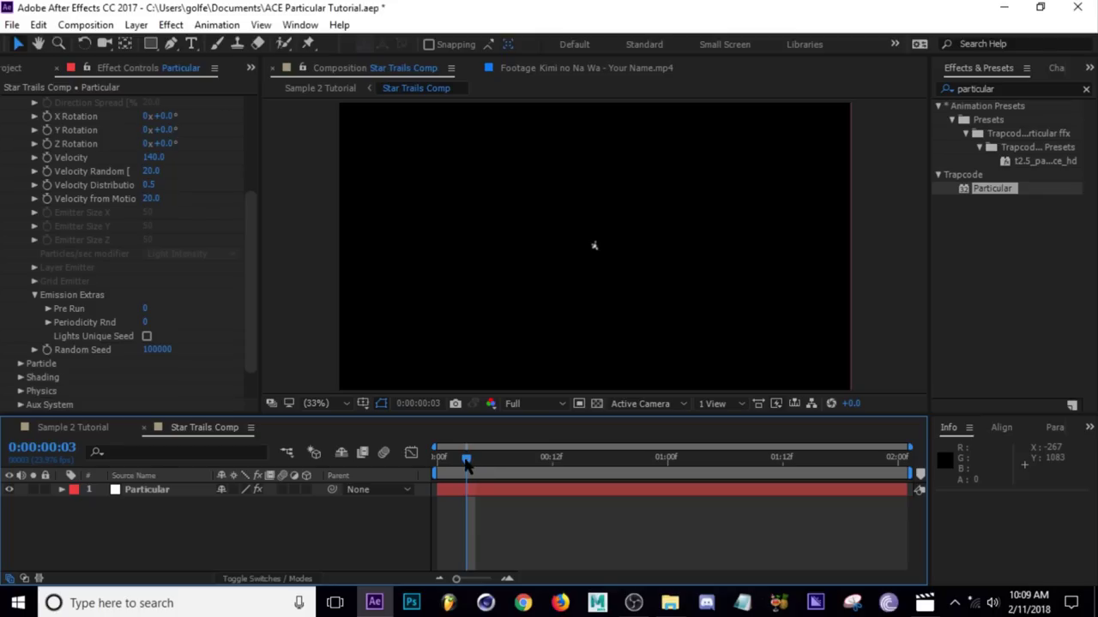
key("space")
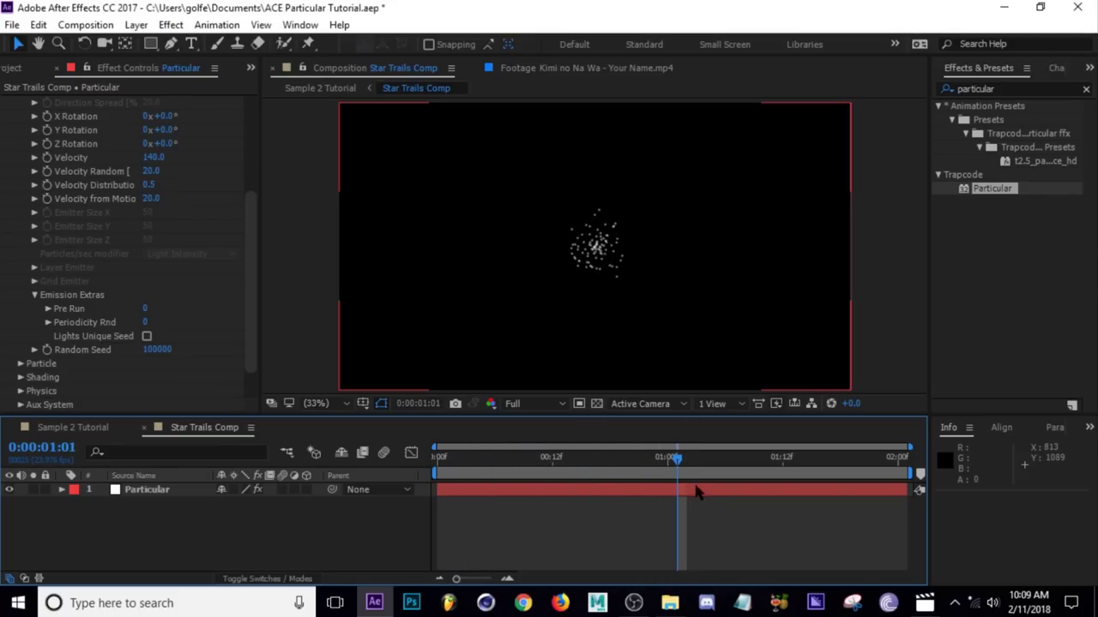
scroll(172, 257, "up", 3)
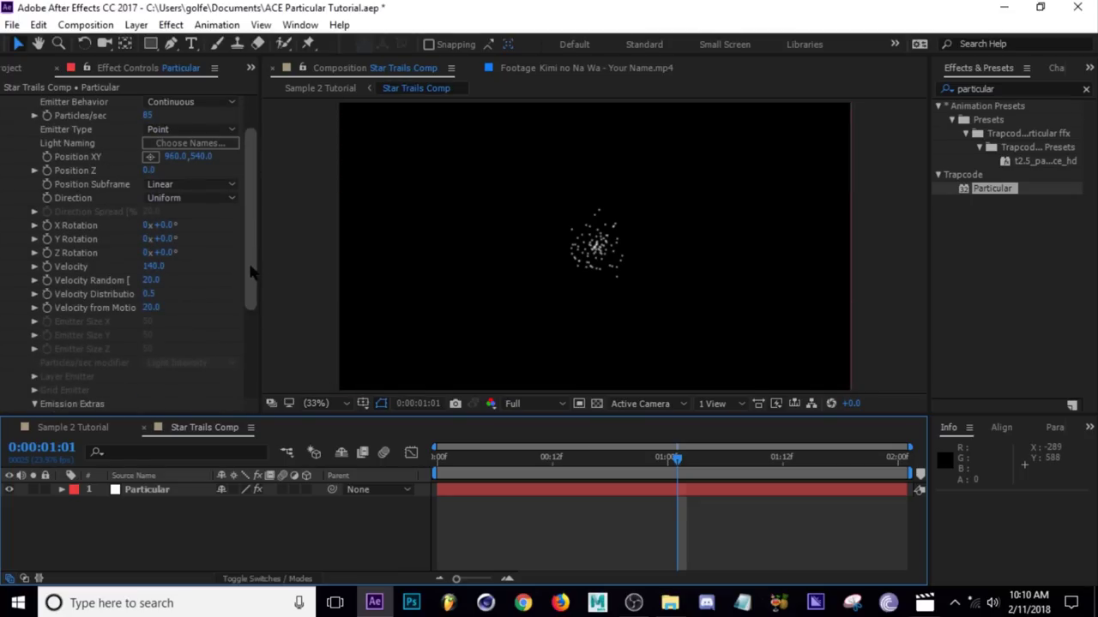
scroll(253, 326, "down", 4)
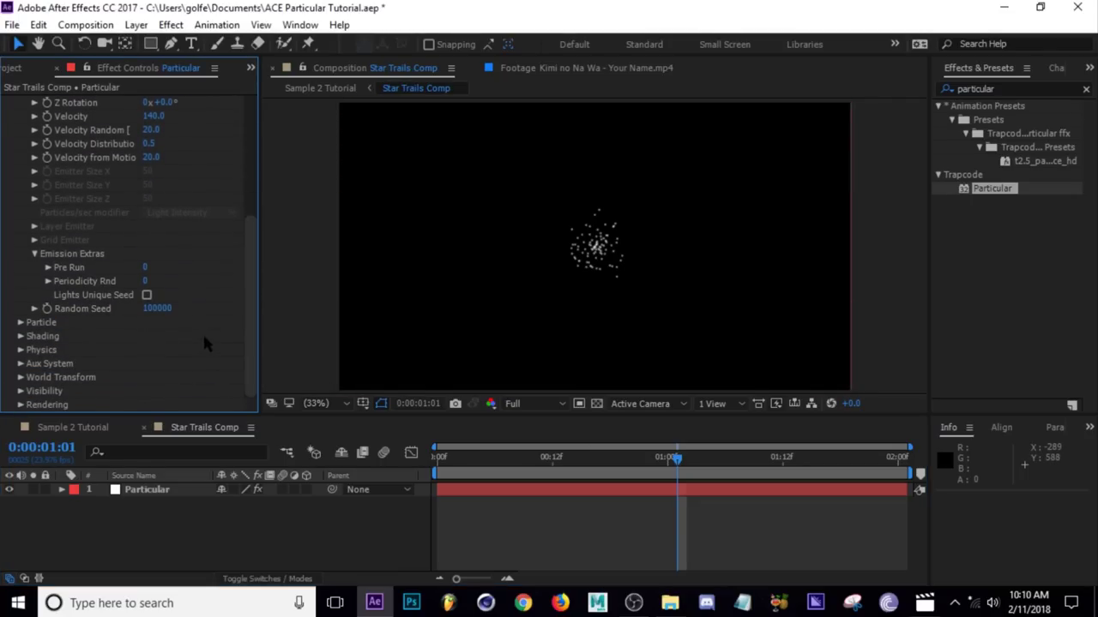
- Set the Aux System to emit continuously and scrub to 0:00:01:10 to check trails
left_click(20, 363)
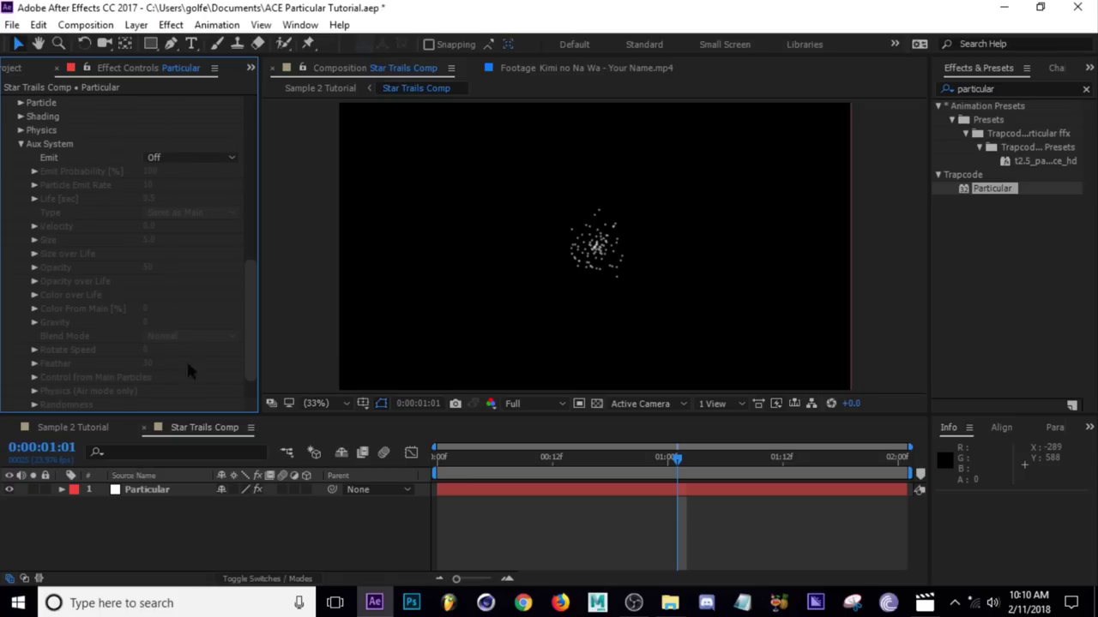
left_click_drag(253, 306, 263, 266)
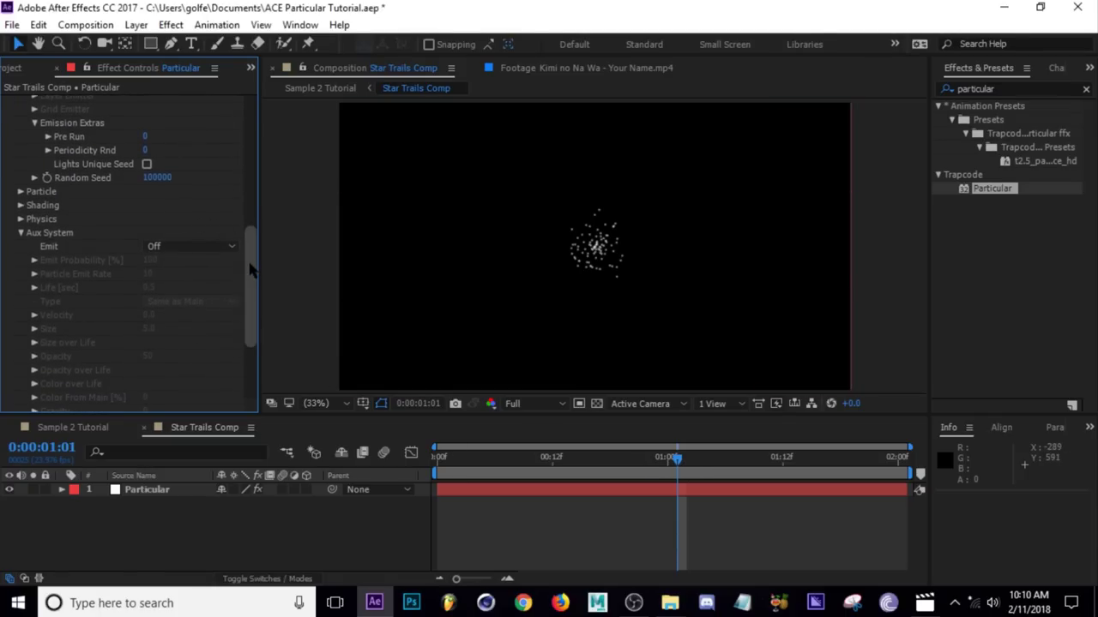
left_click(169, 246)
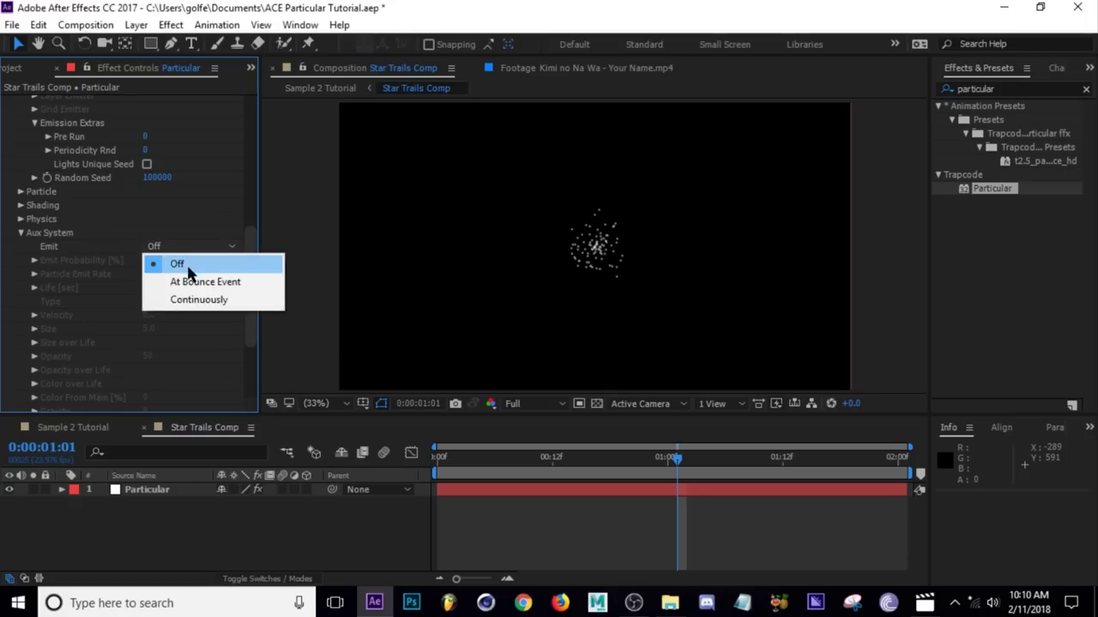
left_click(192, 300)
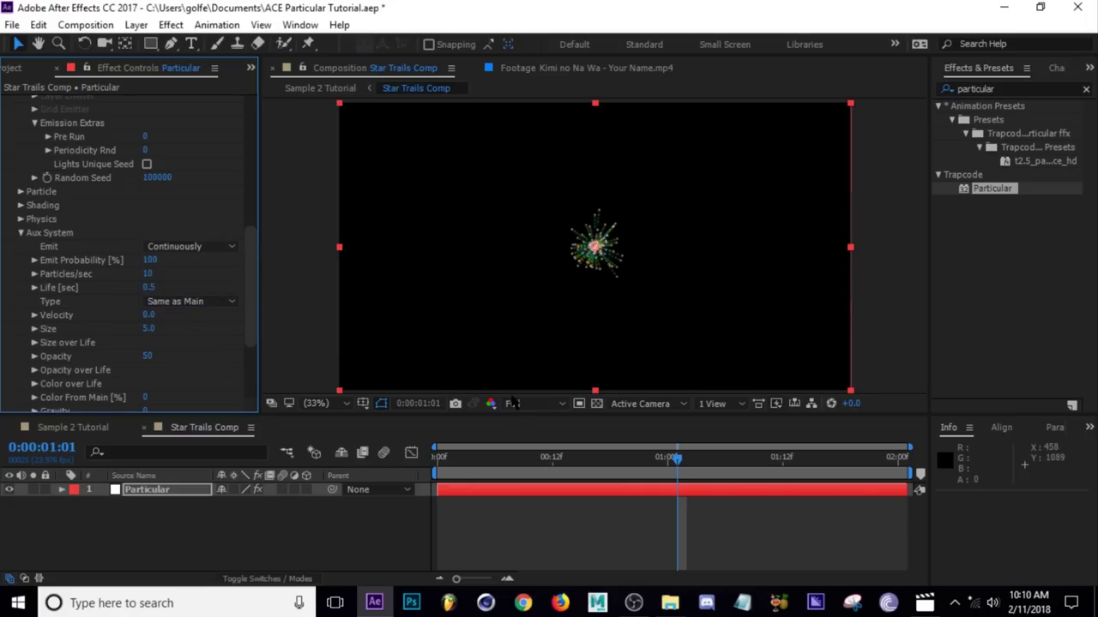
left_click_drag(677, 458, 761, 457)
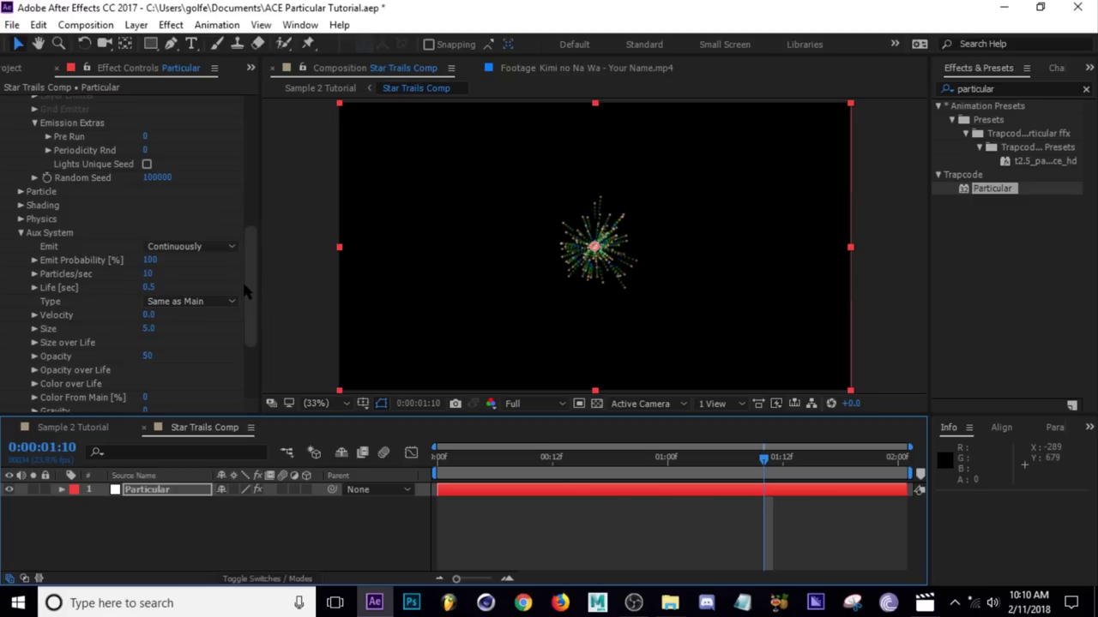
- Set the aux particle Size to 3.5
scroll(243, 292, "down", 2)
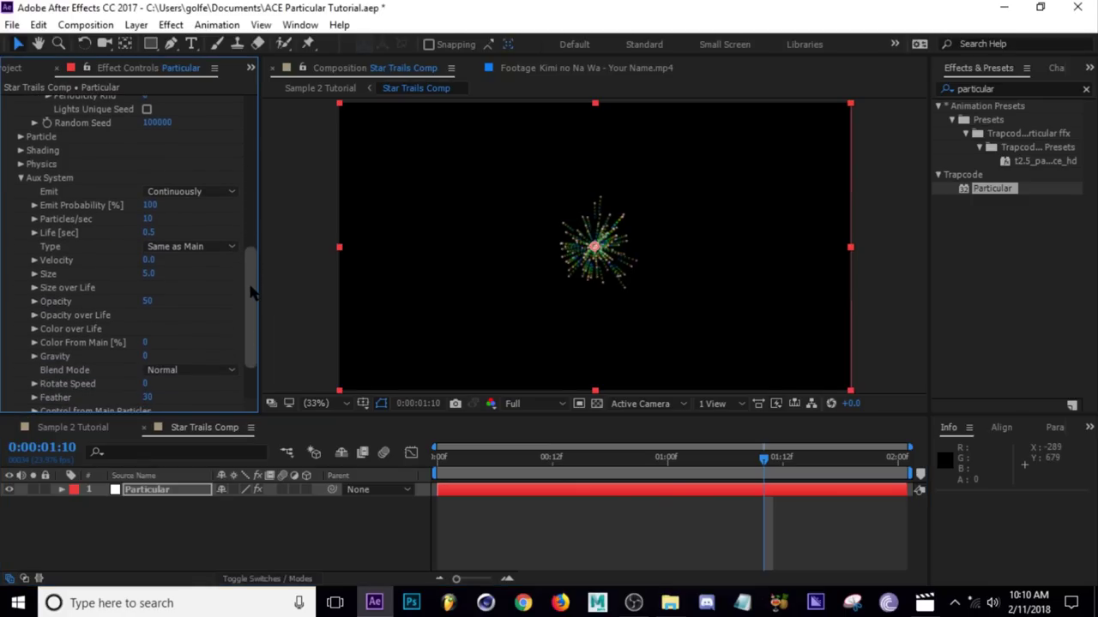
left_click(148, 274)
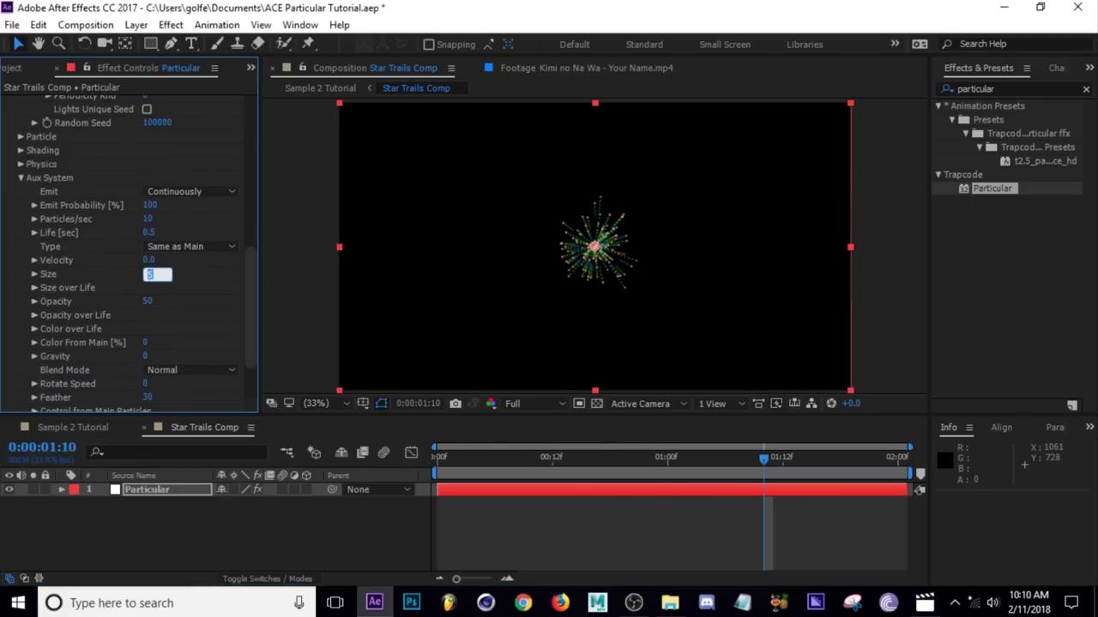
type("3.5")
key("Return")
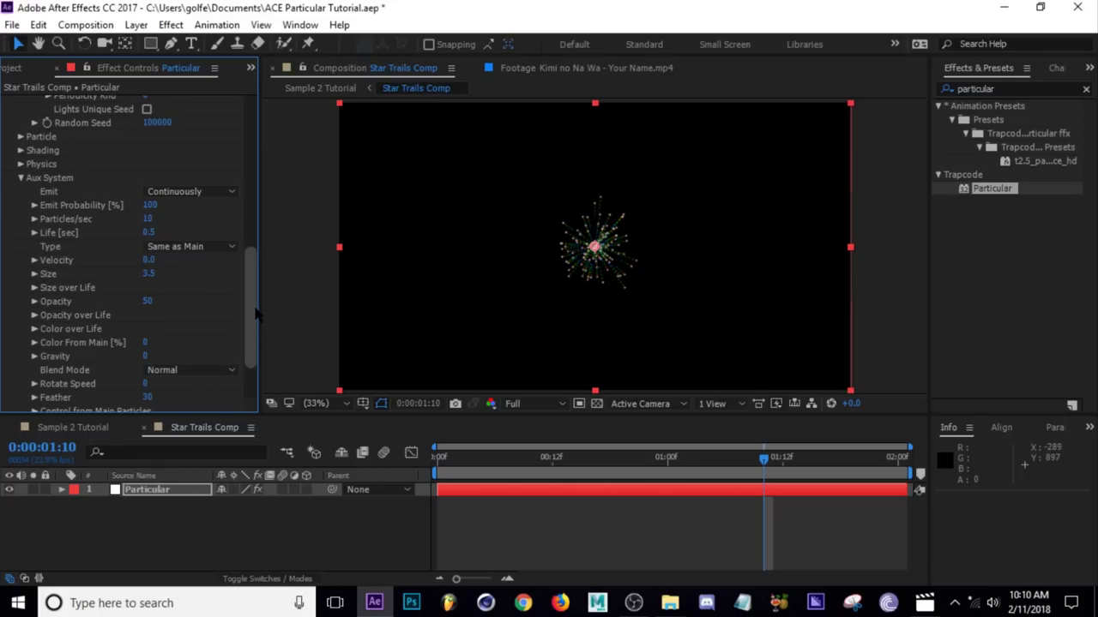
scroll(155, 326, "down", 1)
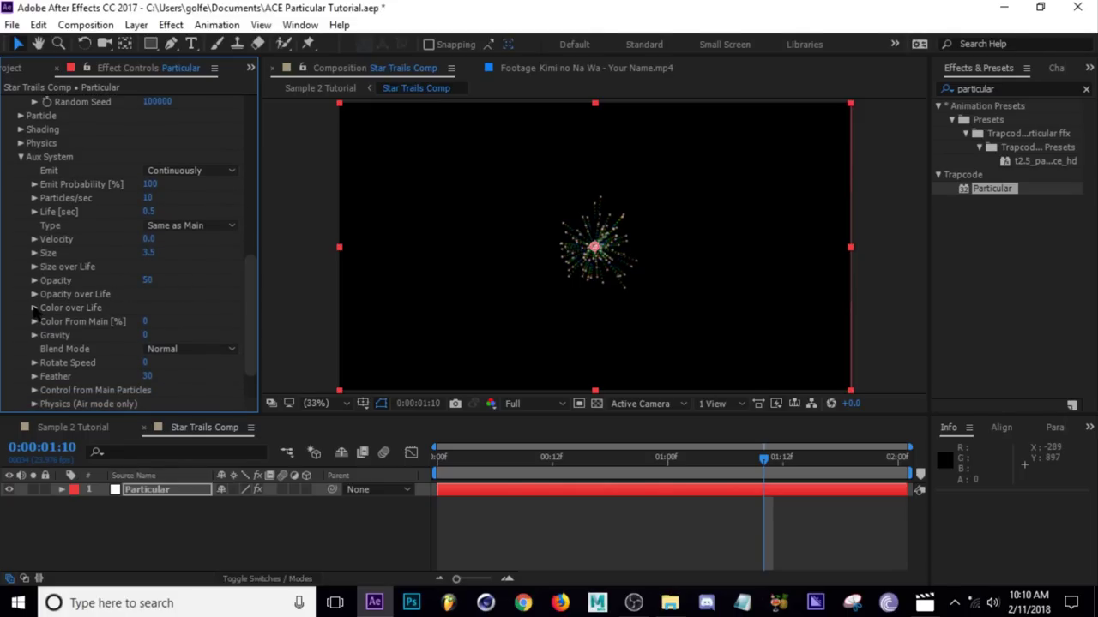
- Try the yellow-red-pink-purple aux Color over Life preset, then apply the white-to-black preset
left_click(34, 308)
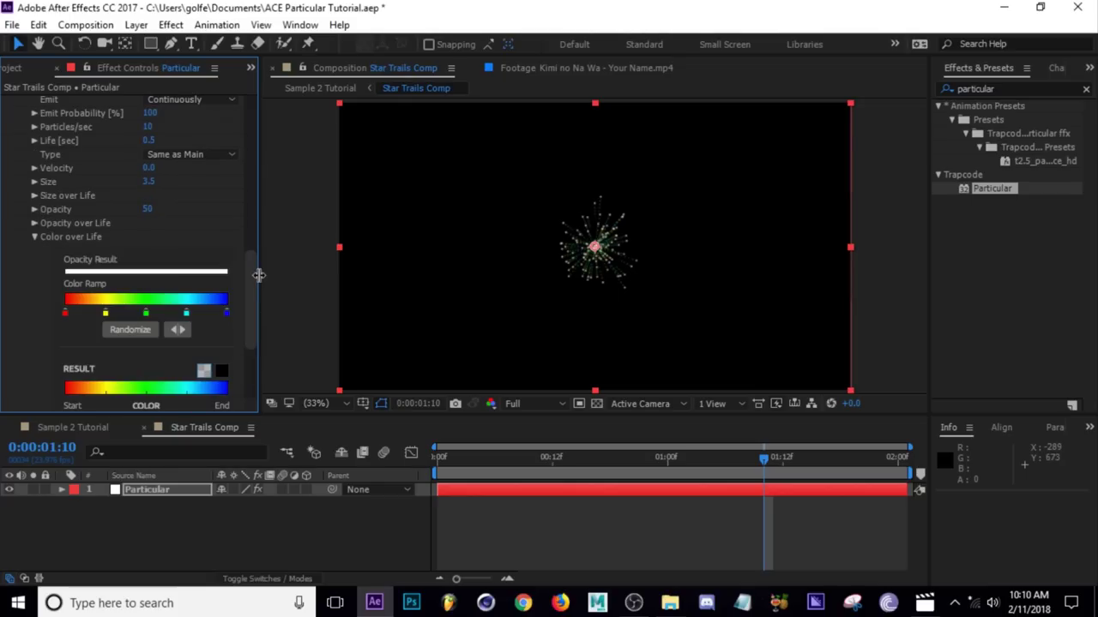
left_click_drag(257, 272, 341, 277)
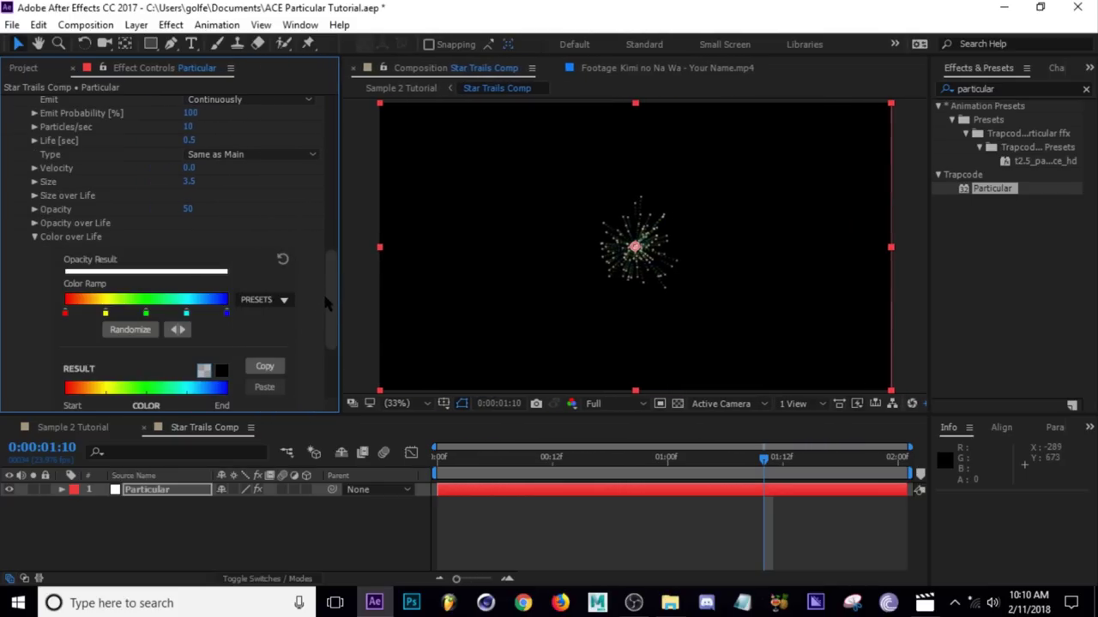
scroll(326, 302, "down", 2)
left_click(782, 458)
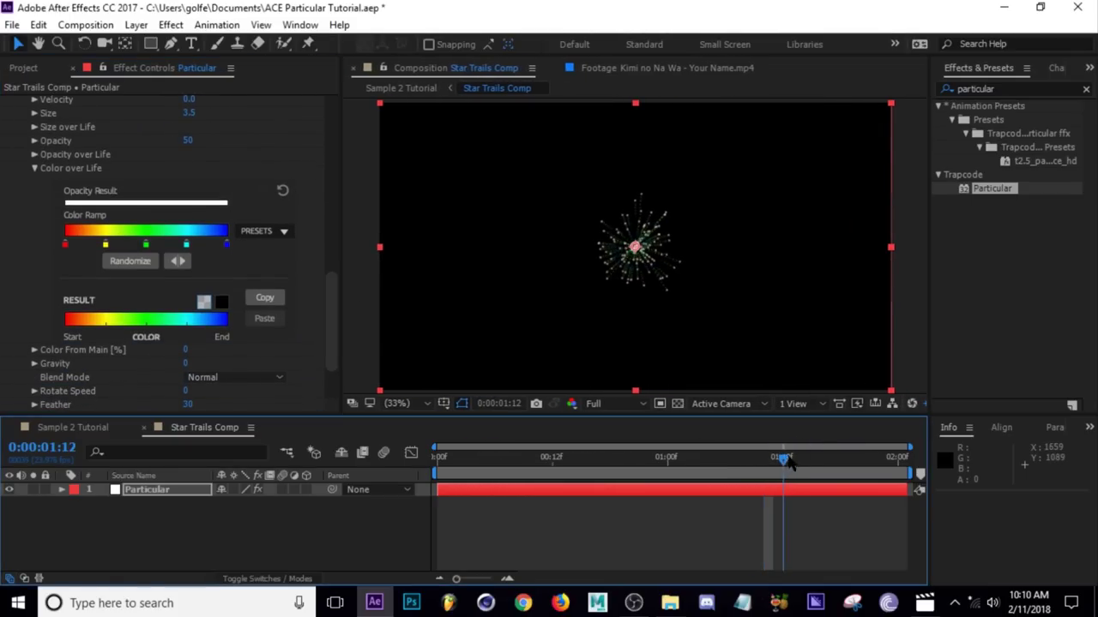
left_click_drag(789, 462, 791, 459)
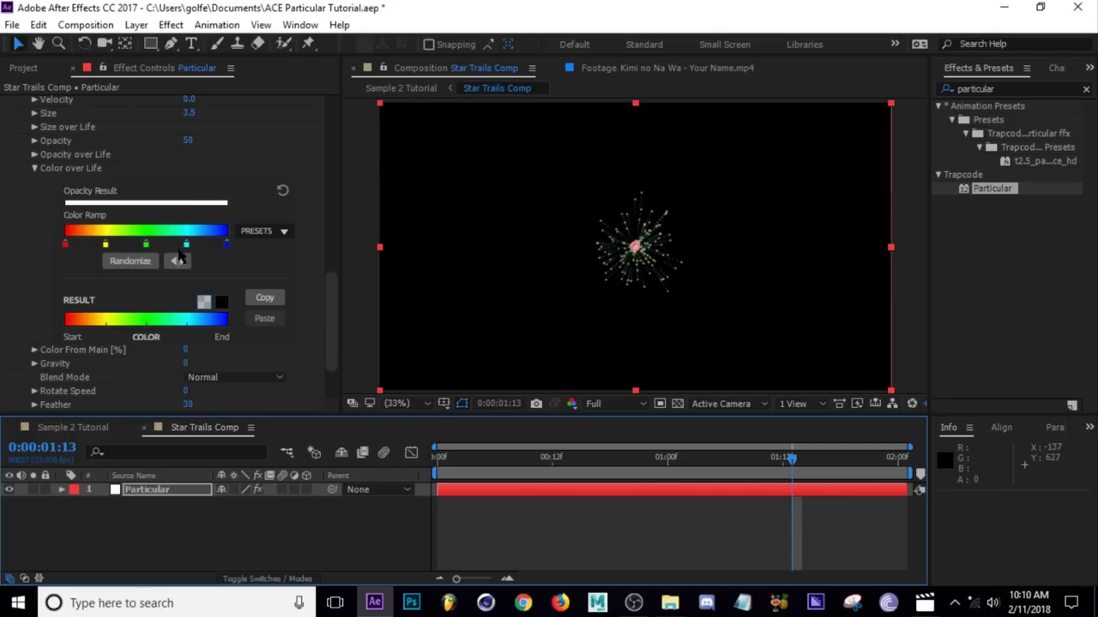
left_click(272, 232)
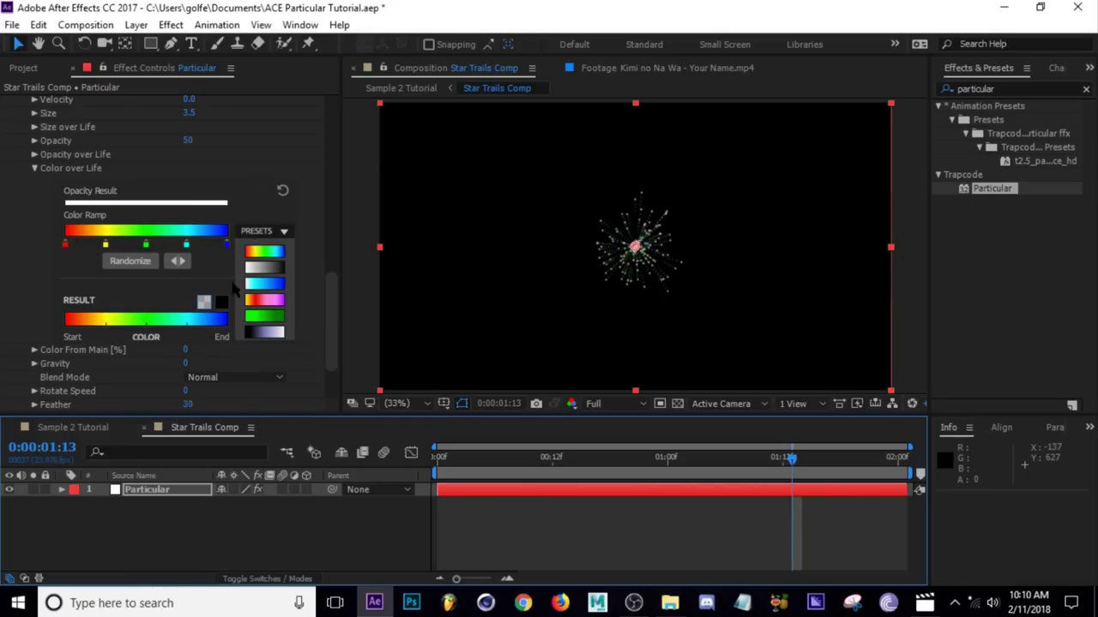
left_click(264, 302)
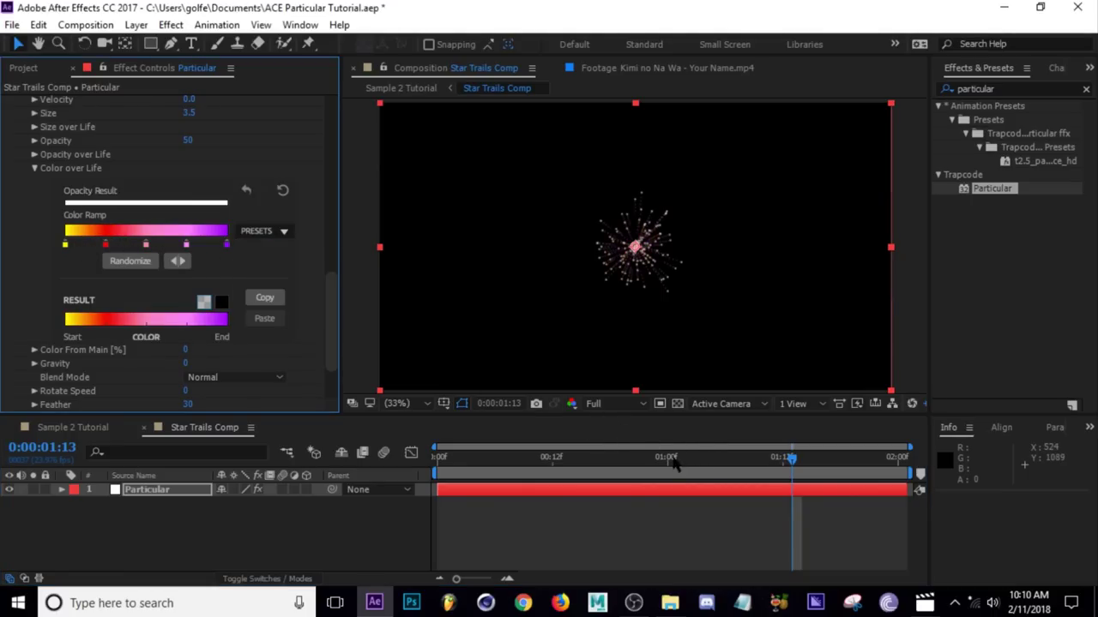
left_click_drag(559, 463, 861, 480)
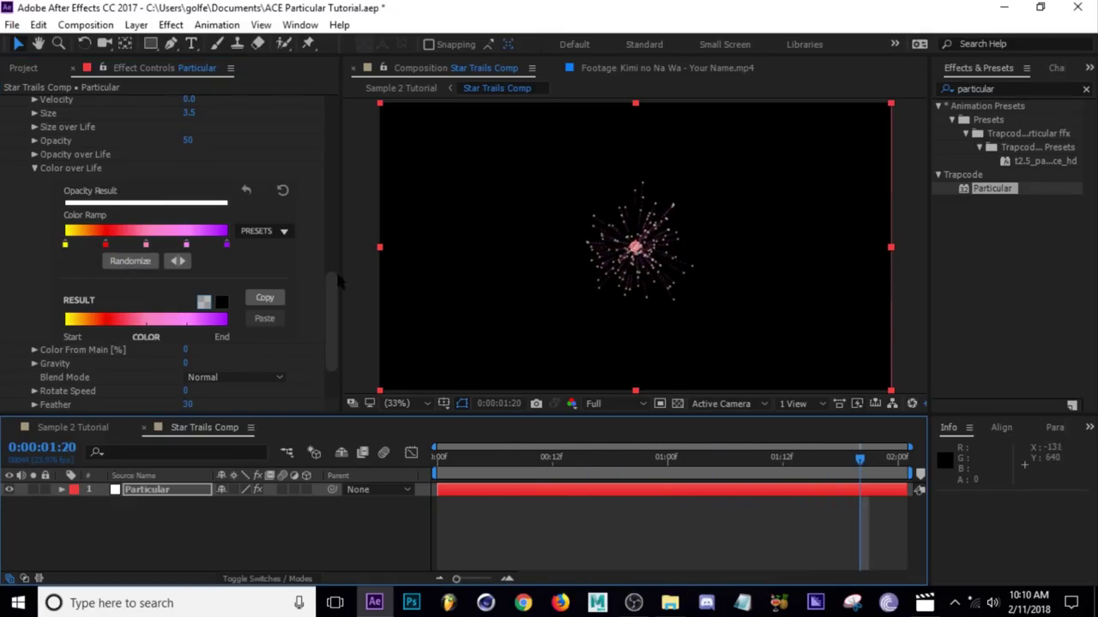
left_click(250, 232)
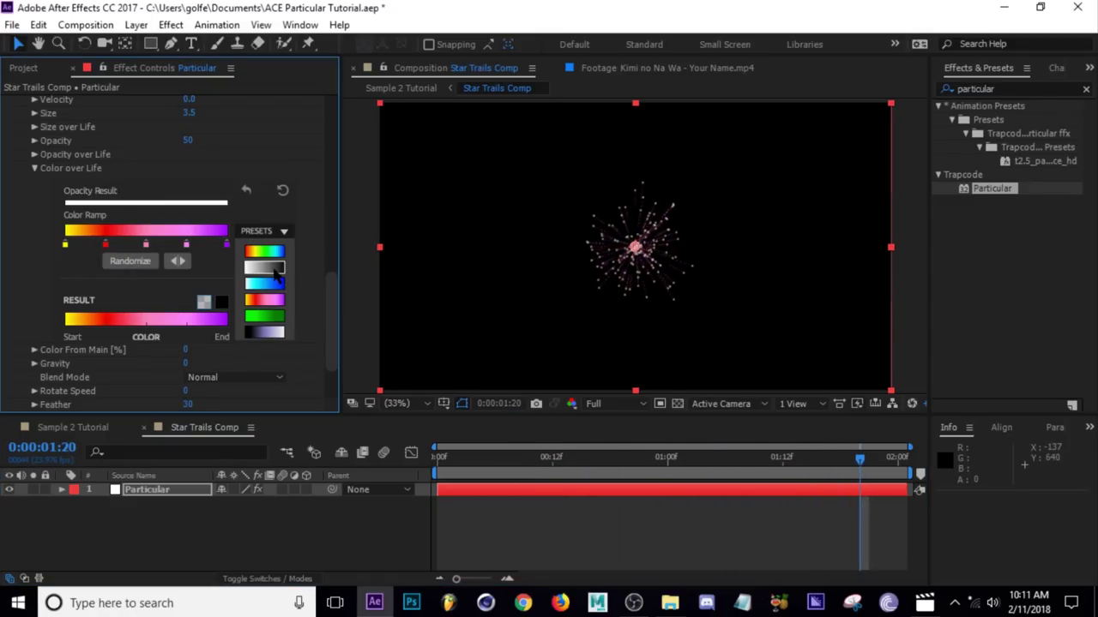
left_click(275, 270)
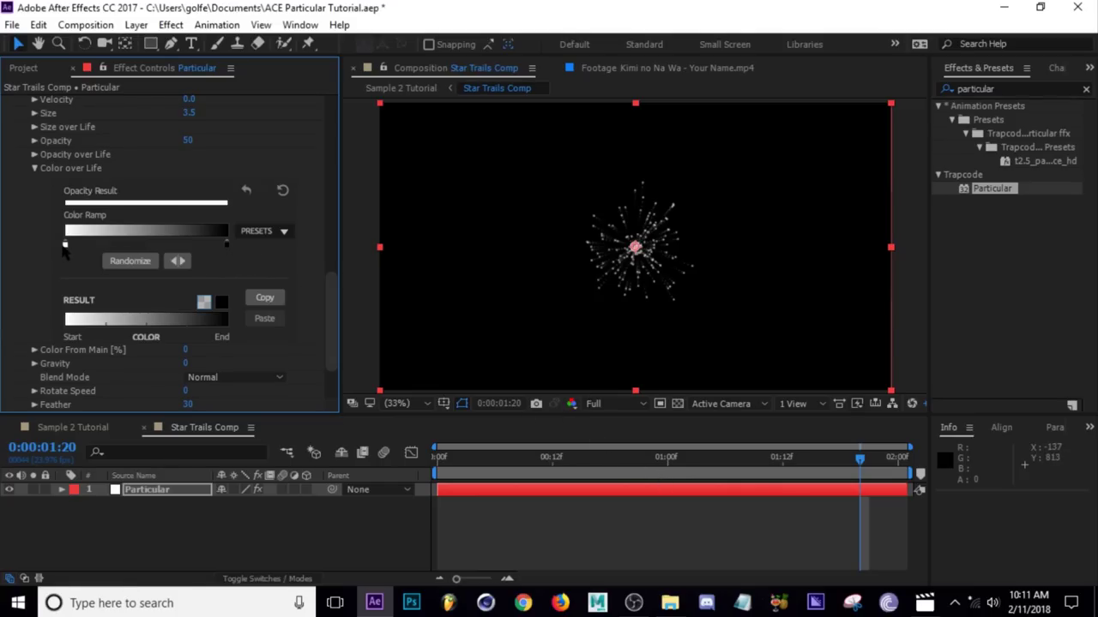
- Recolour the ramp stops to purple 8D55FF and bright blue 4978FF, then scrub to preview
double_click(66, 245)
left_click_drag(868, 226, 867, 273)
left_click(895, 359)
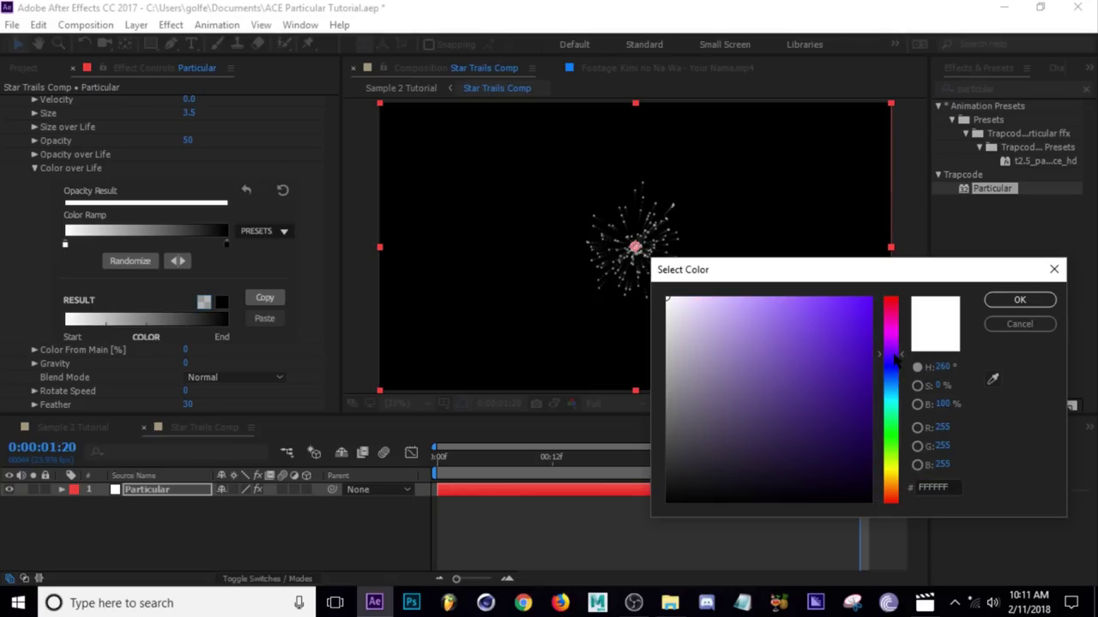
left_click(803, 297)
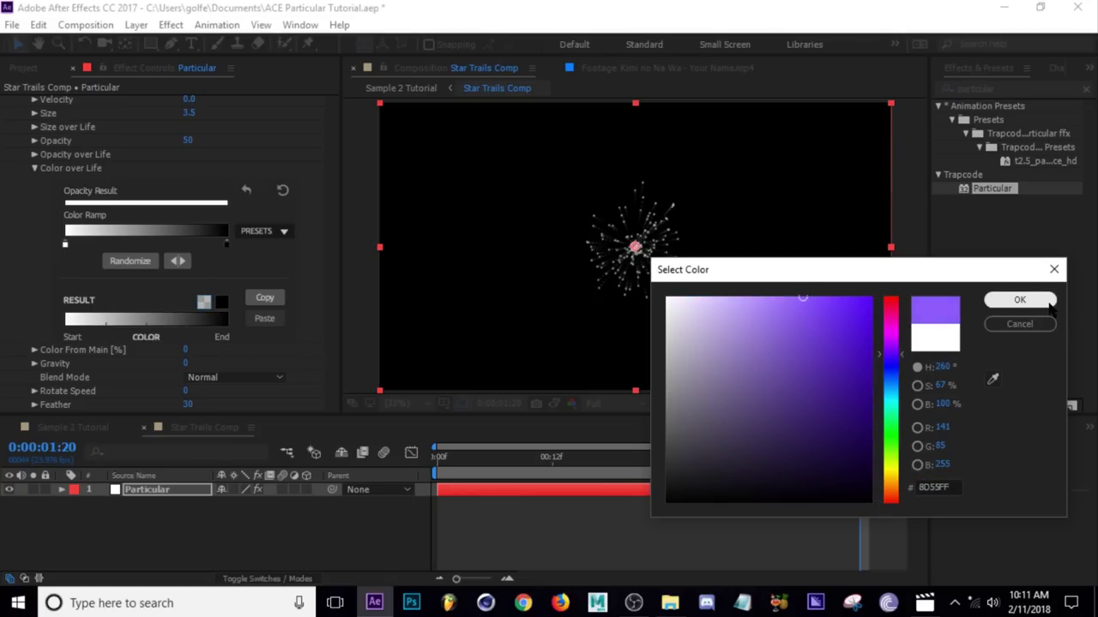
left_click(1050, 302)
double_click(227, 246)
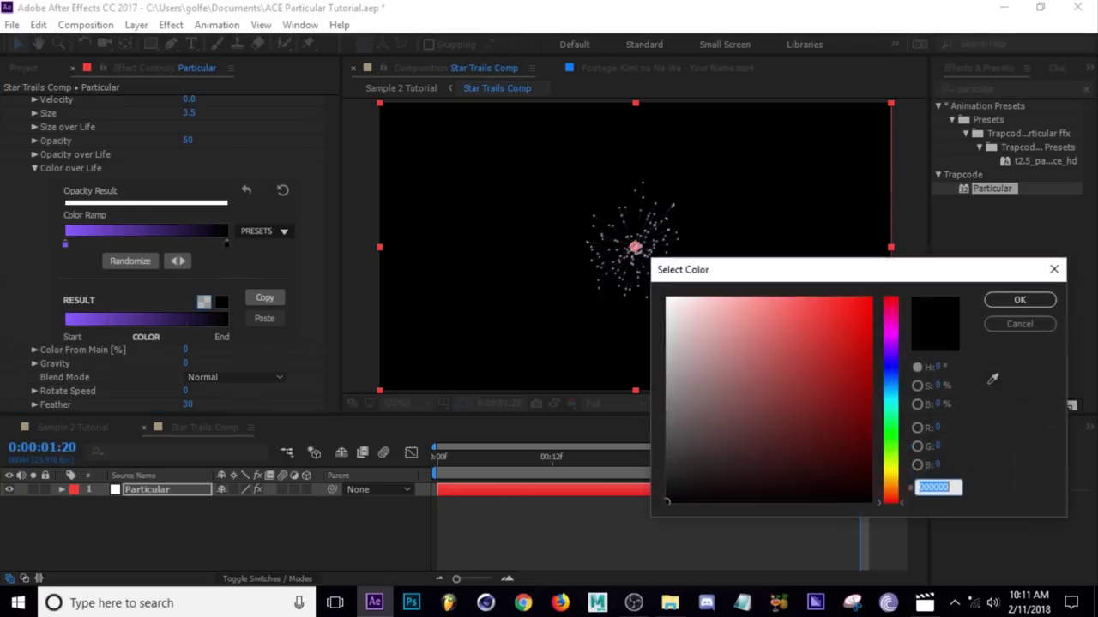
left_click(892, 379)
left_click(815, 293)
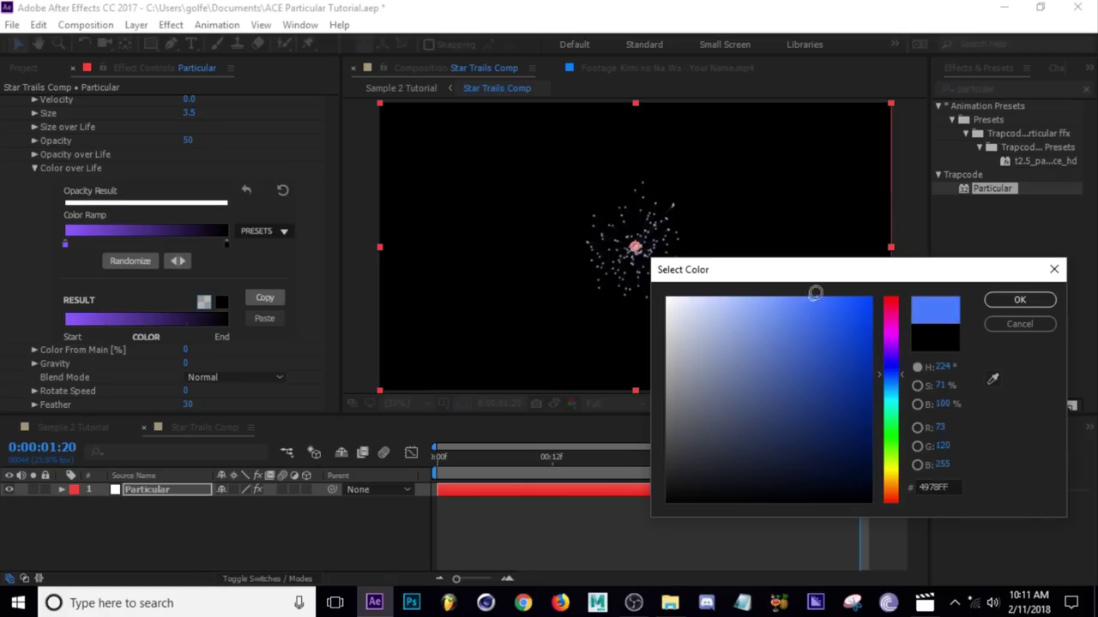
left_click(1019, 299)
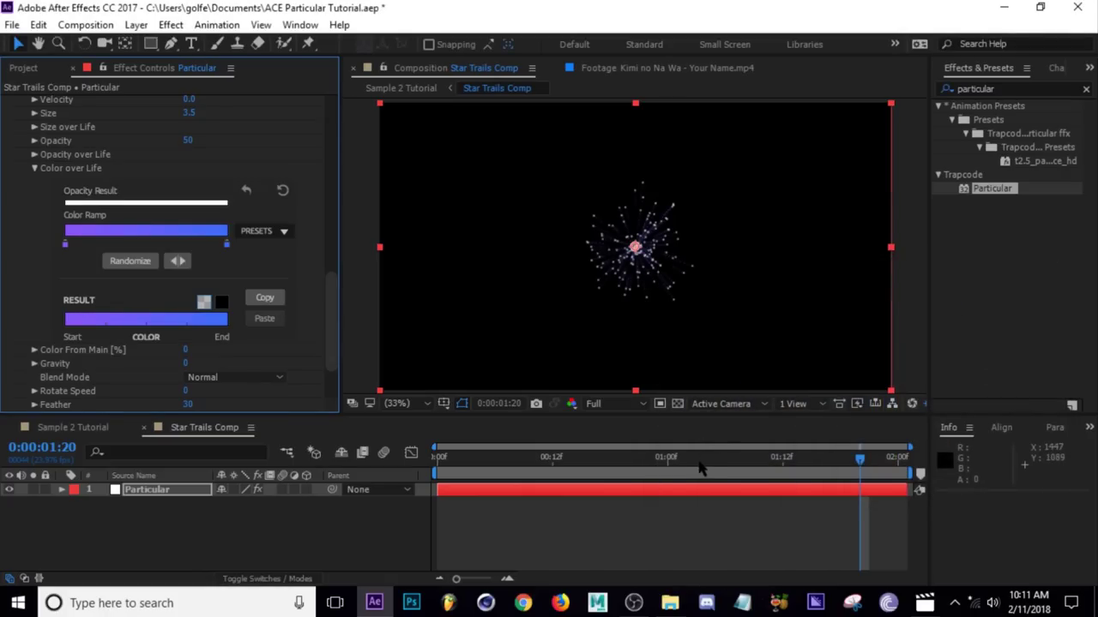
left_click_drag(611, 459, 812, 460)
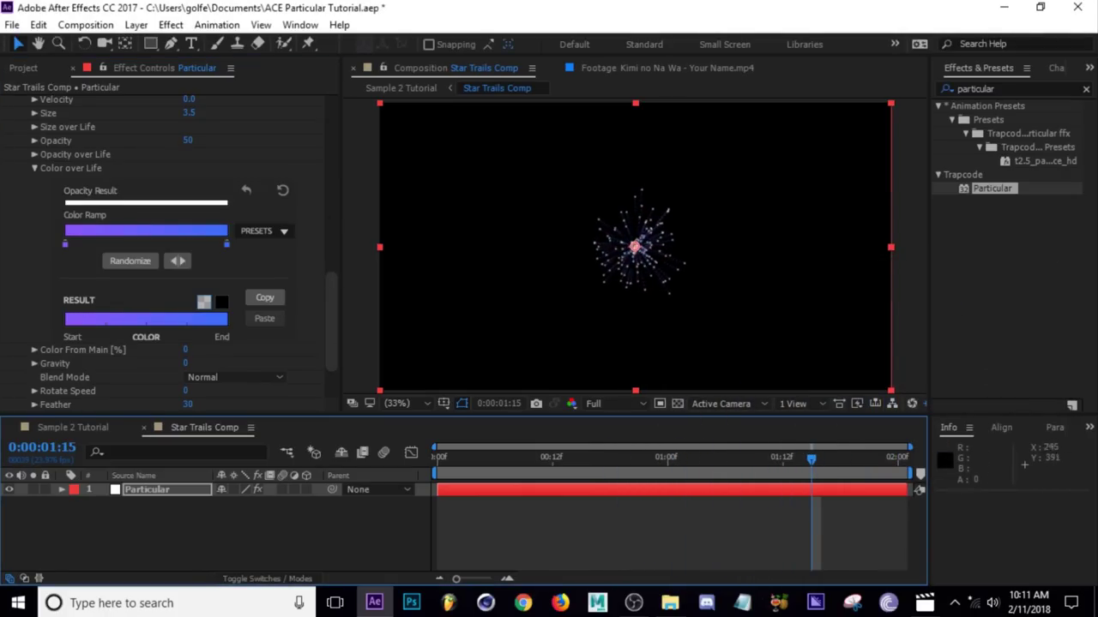
- Set the aux Particles/sec to 600 and scrub to preview the denser blue trails
left_click(34, 168)
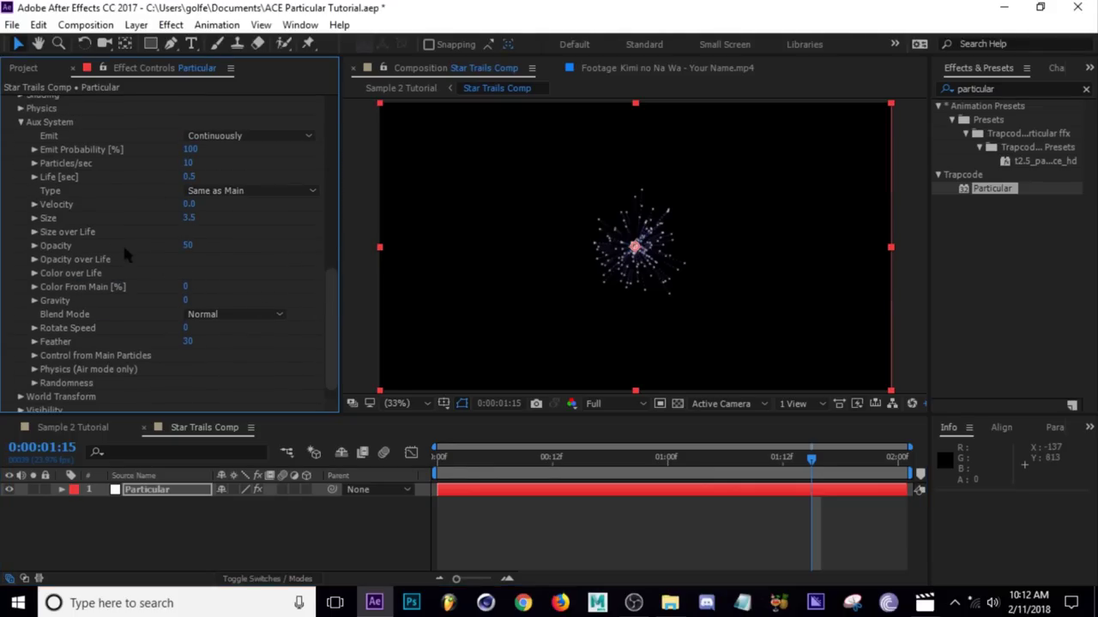
left_click_drag(334, 318, 336, 284)
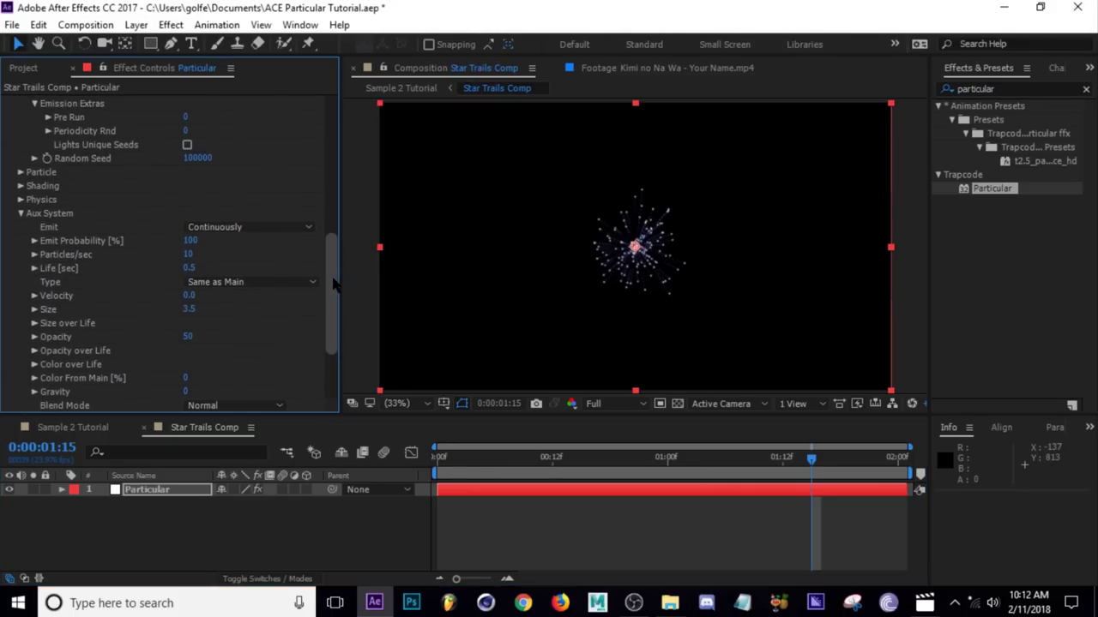
left_click(190, 256)
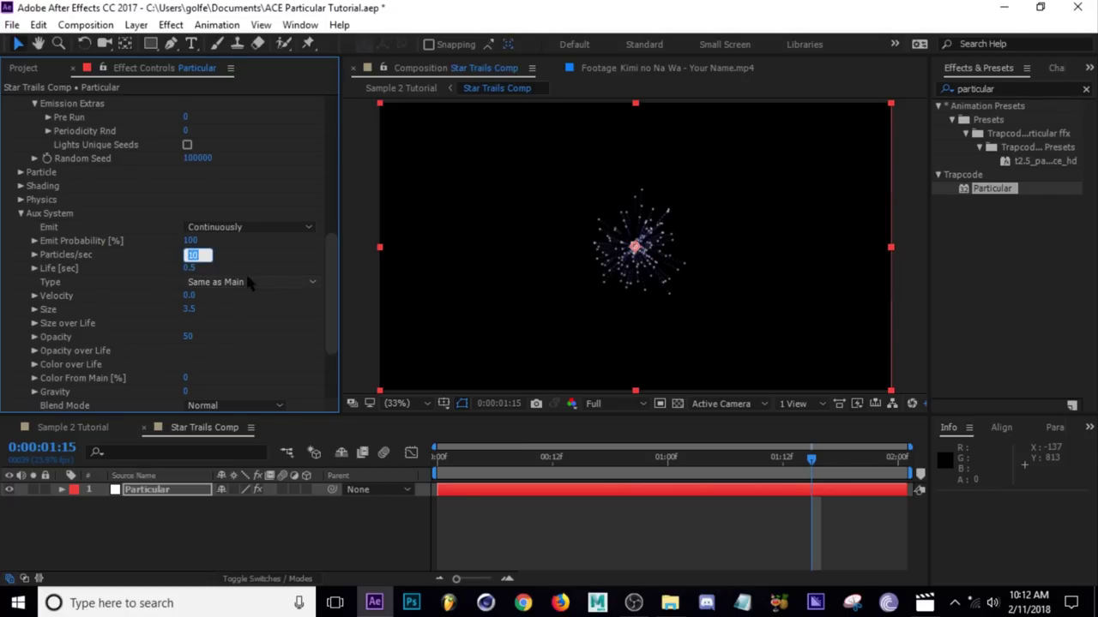
type("600")
key("Return")
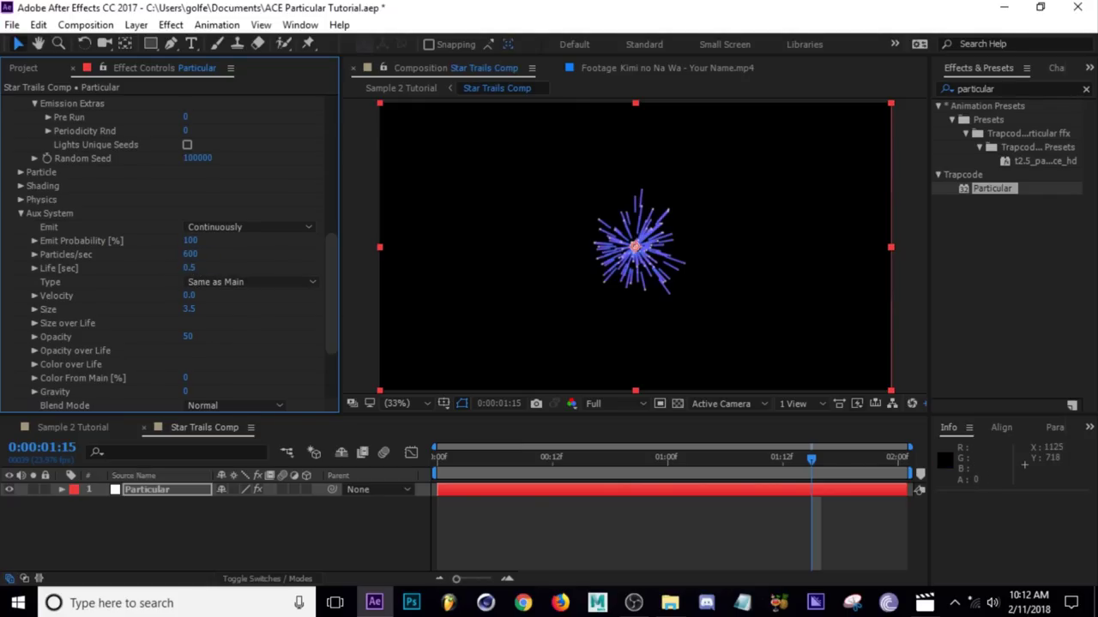
left_click_drag(823, 463, 878, 474)
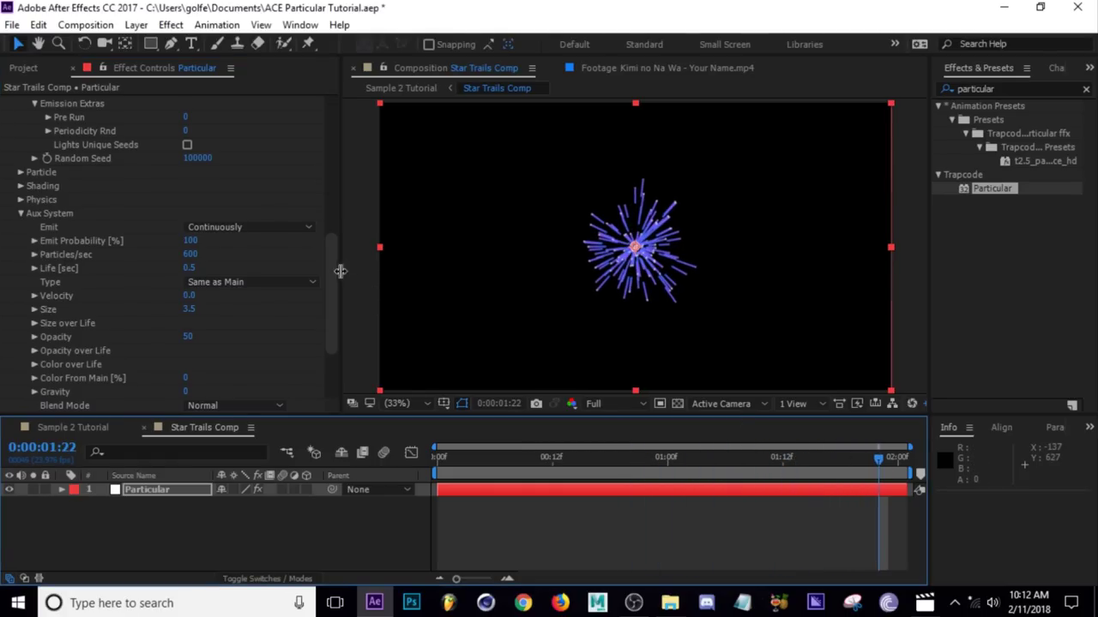
left_click_drag(336, 265, 335, 326)
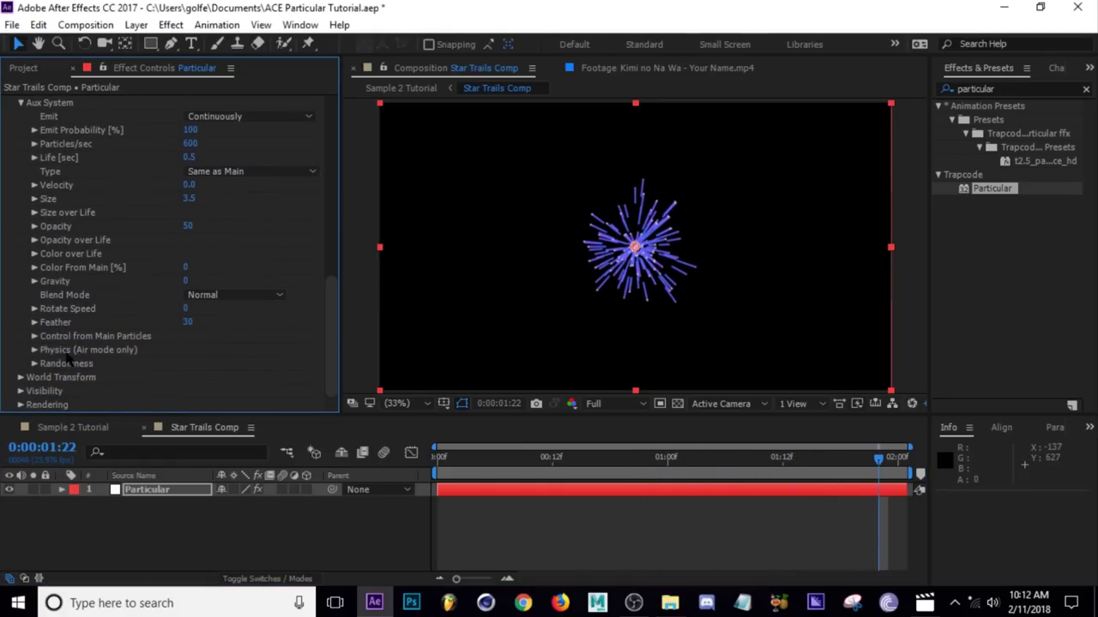
scroll(119, 238, "up", 1)
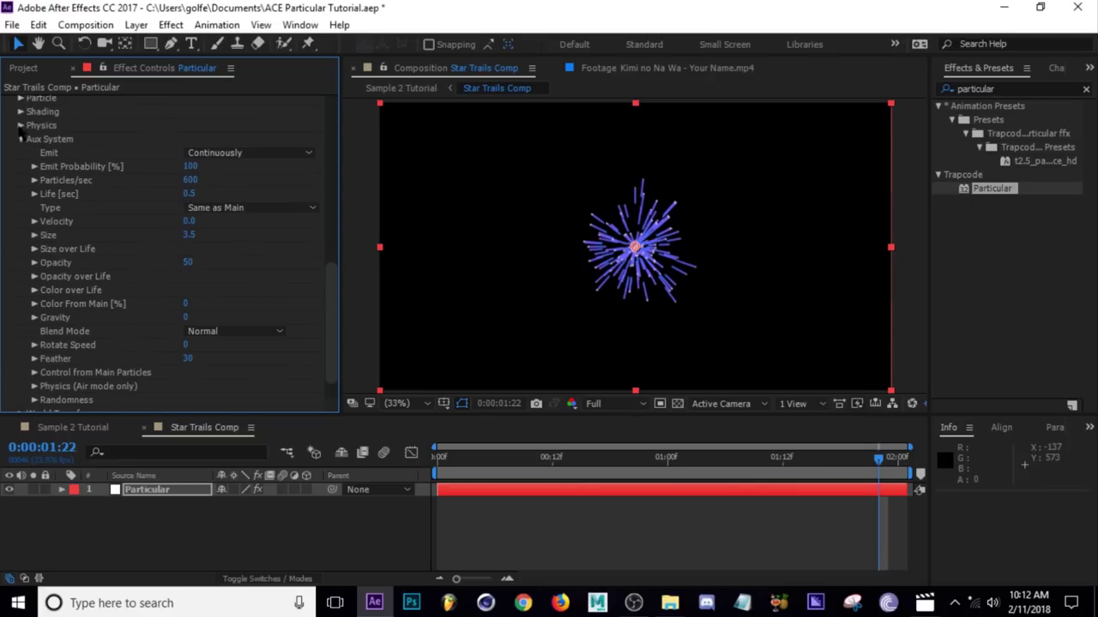
scroll(335, 309, "down", 1)
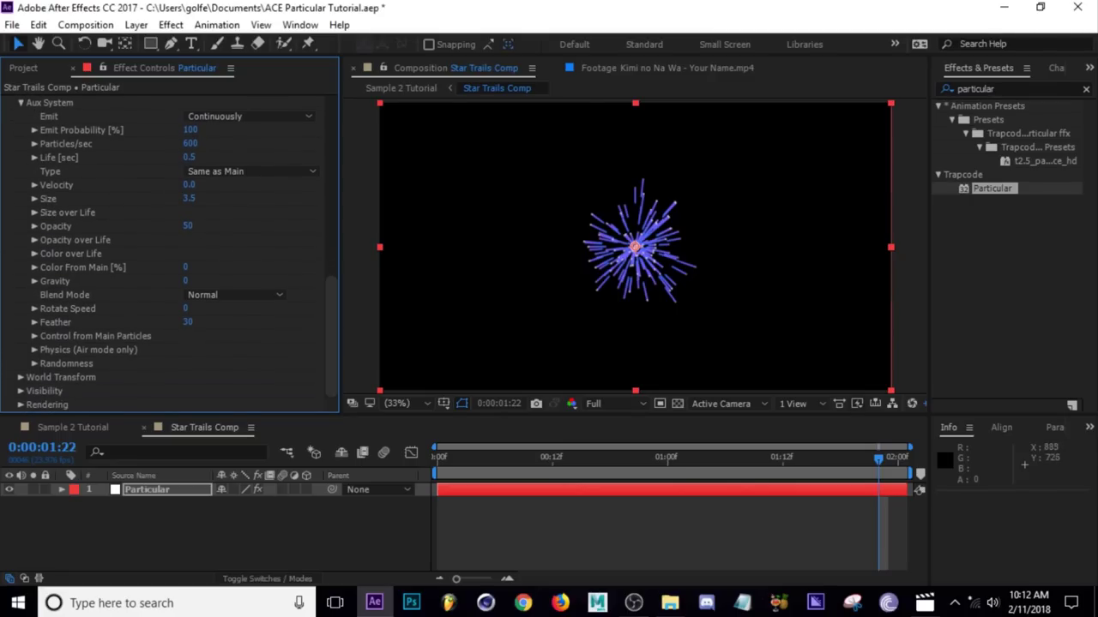
- Set the aux Turbulence Position to 240 and scrub to preview the wavy trails
left_click(34, 350)
scroll(298, 349, "down", 1)
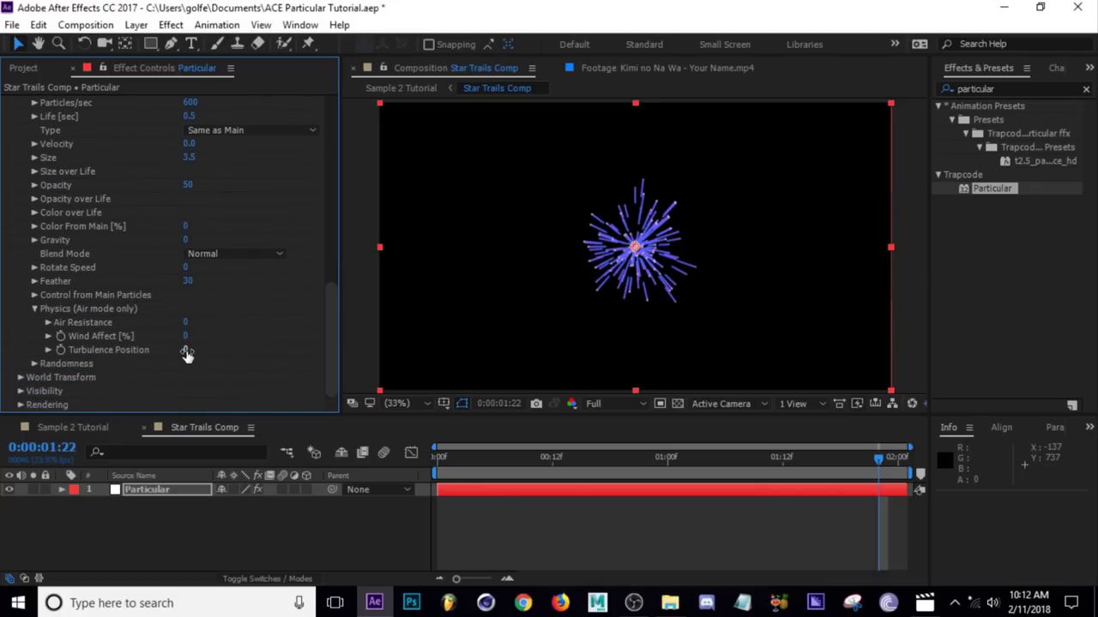
left_click(186, 351)
type("240")
key("Return")
left_click(743, 461)
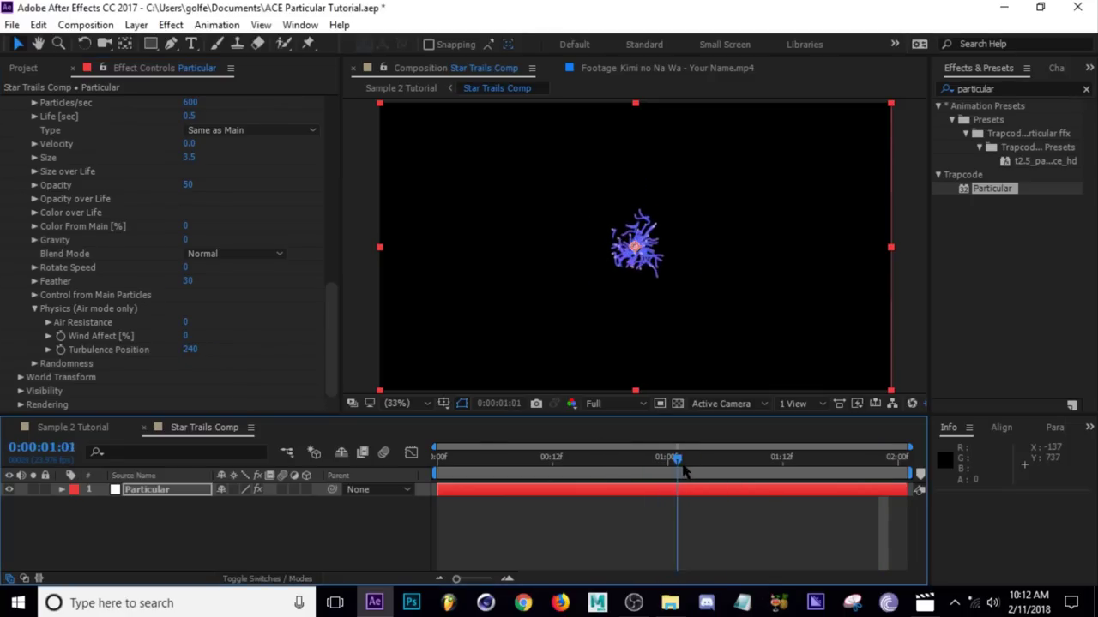
left_click_drag(748, 472, 874, 482)
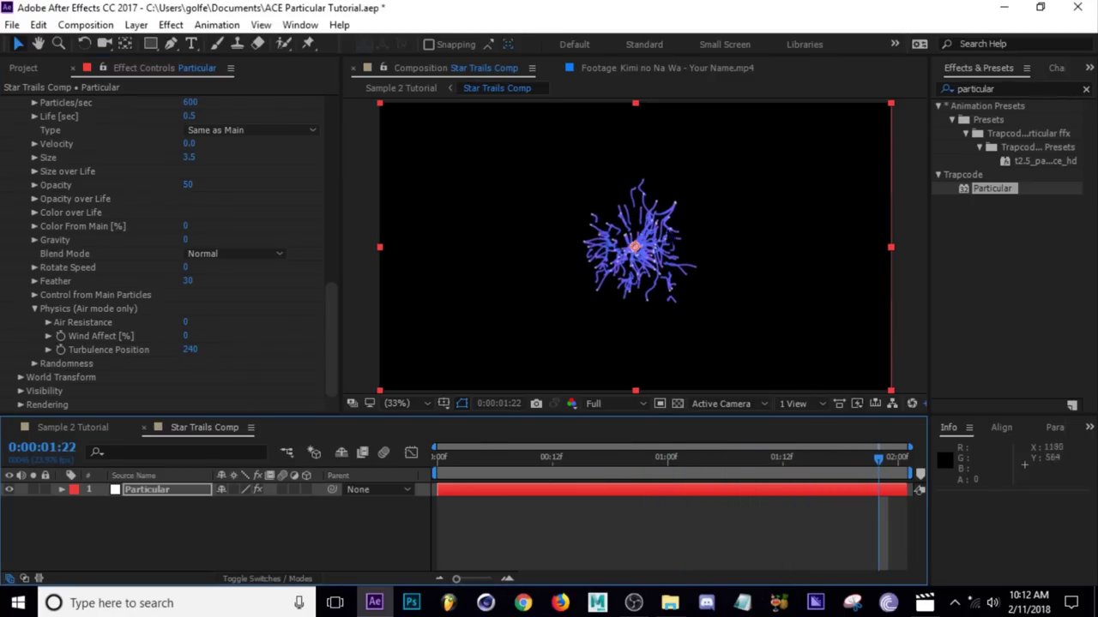
left_click_drag(879, 460, 880, 485)
- Switch the aux Blend Mode to Screen and preview the brightened strands
left_click(223, 253)
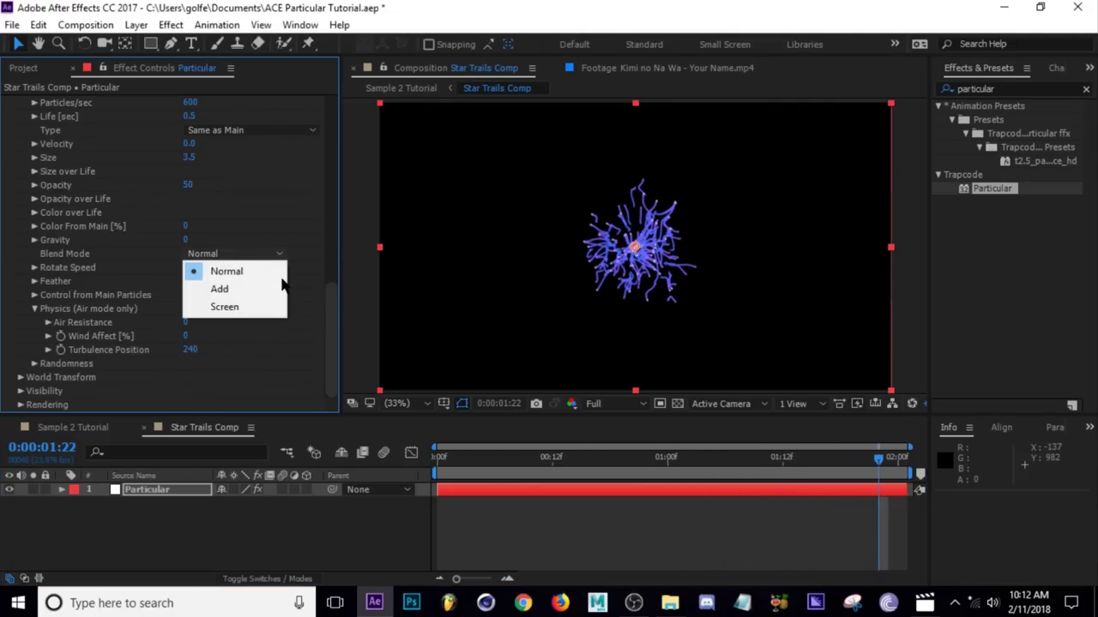
left_click(225, 307)
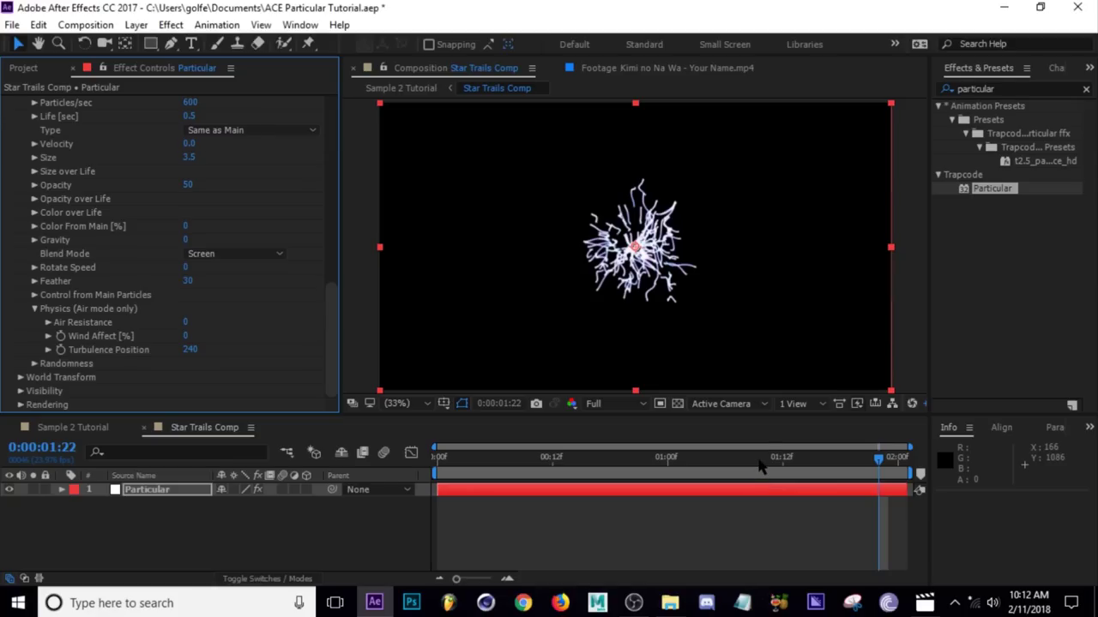
left_click_drag(754, 463, 869, 460)
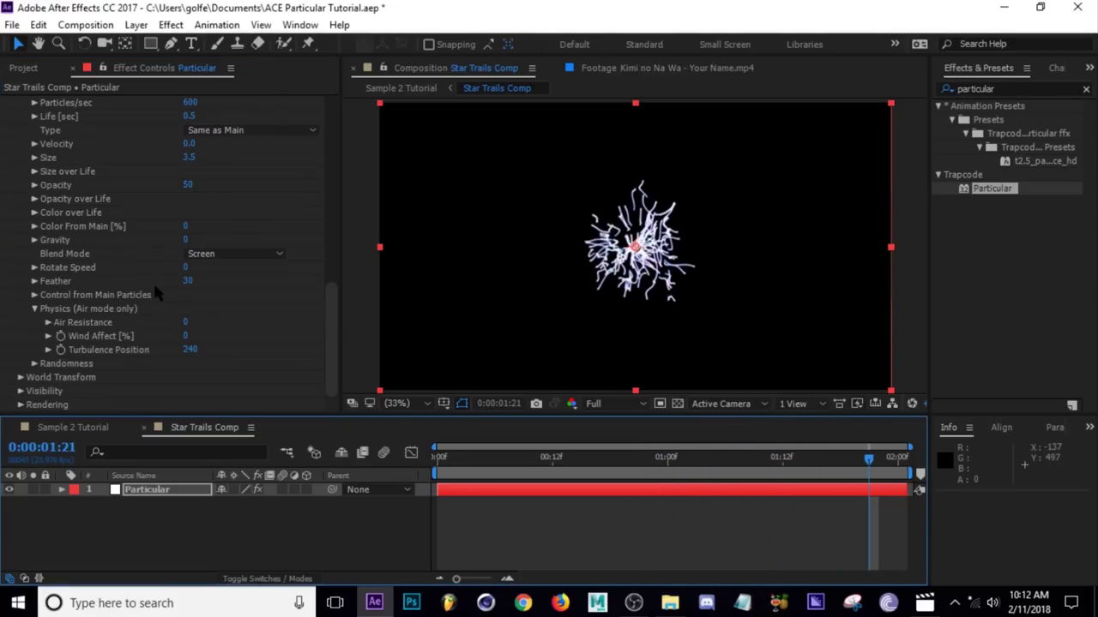
scroll(154, 283, "up", 3)
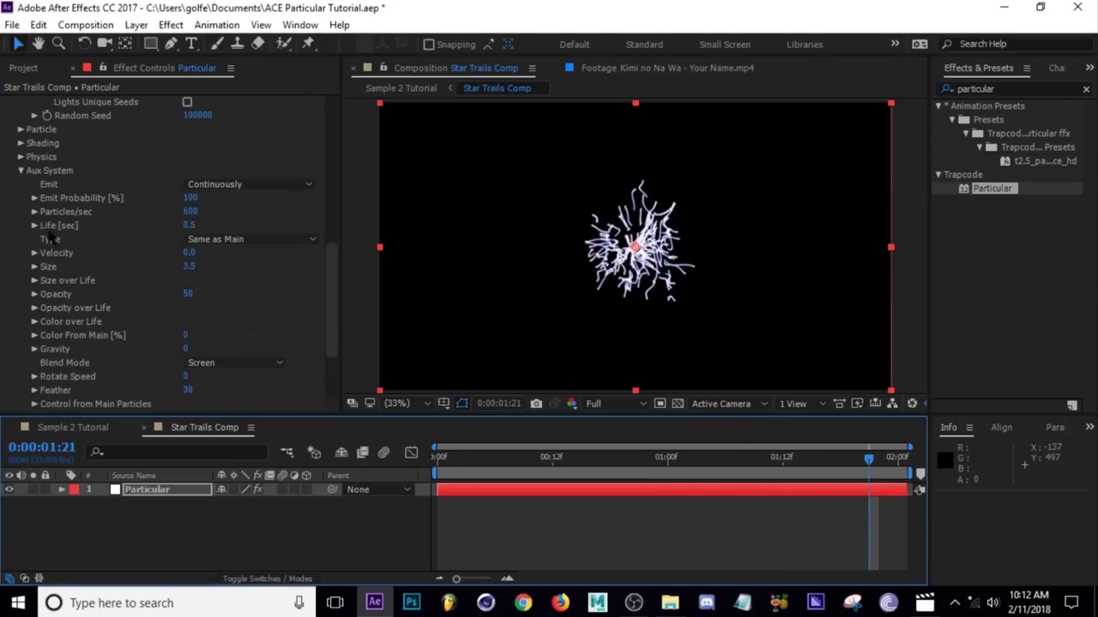
- Set the main Physics Air Wind X to -650
left_click(19, 172)
left_click(19, 171)
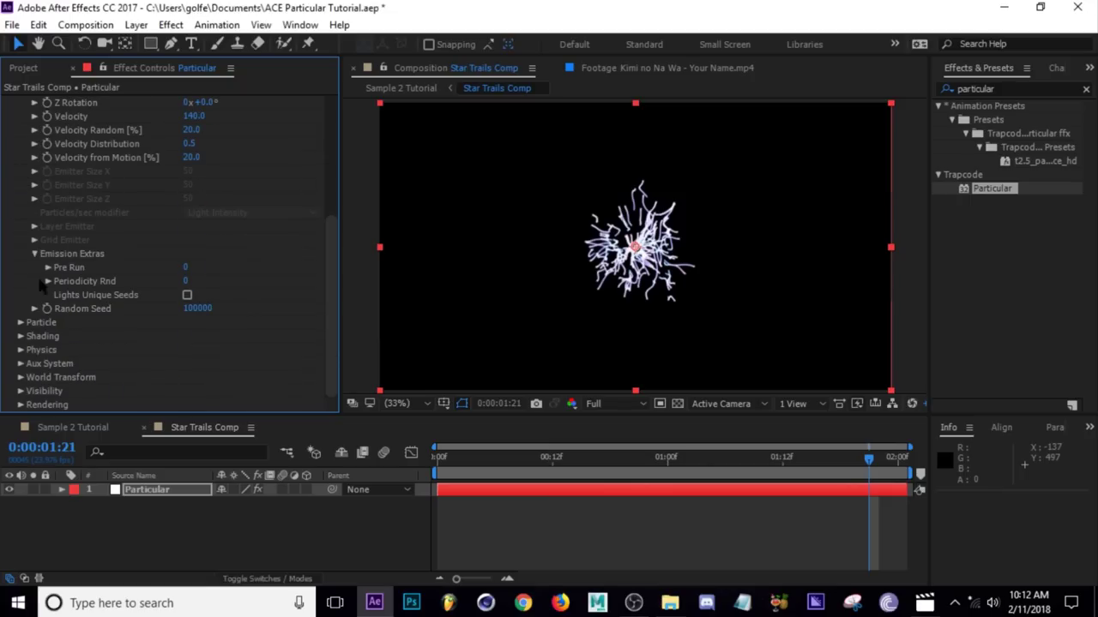
left_click(22, 351)
scroll(222, 337, "down", 3)
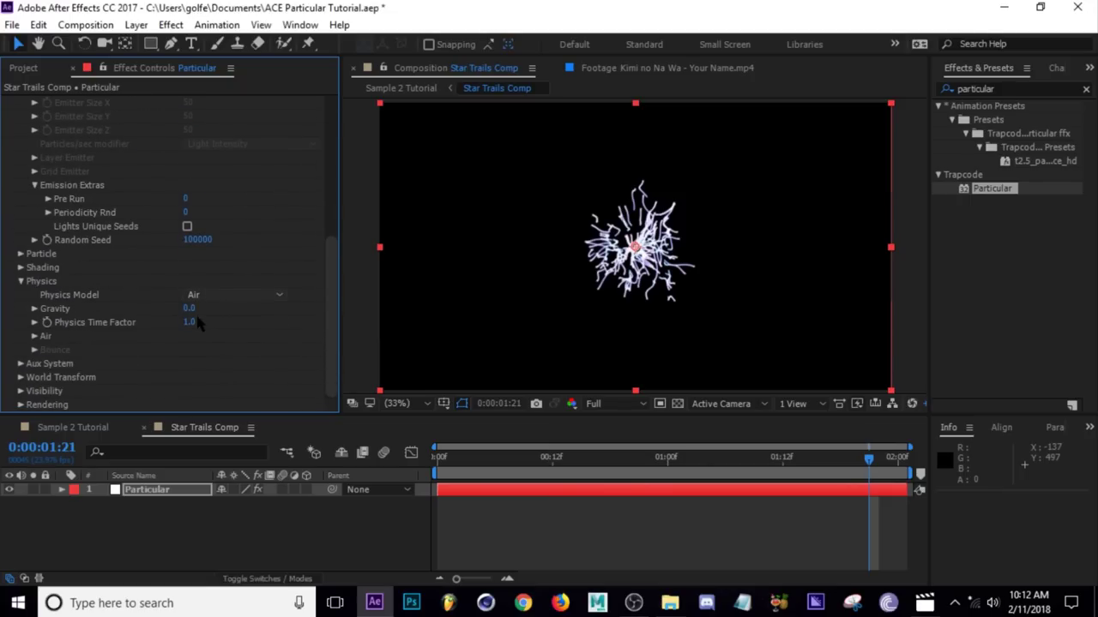
left_click(34, 336)
scroll(277, 337, "down", 6)
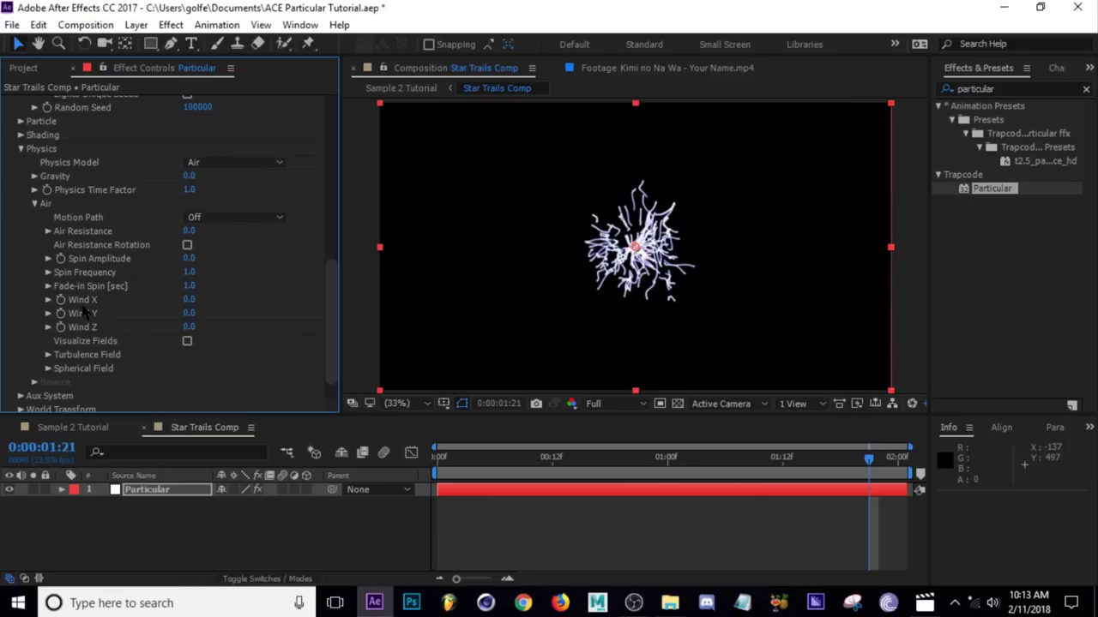
left_click(189, 302)
type("-650")
key("Return")
- Scrub the timeline from the start to watch the strands blow leftward
left_click(459, 461)
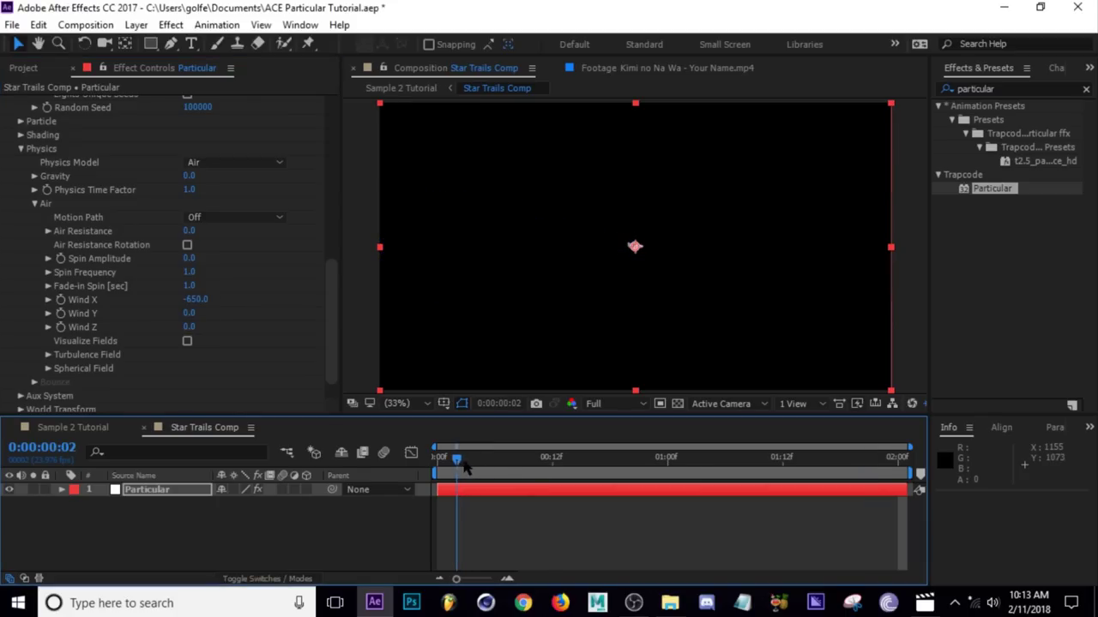
left_click_drag(462, 463, 748, 467)
left_click(669, 526)
left_click(600, 461)
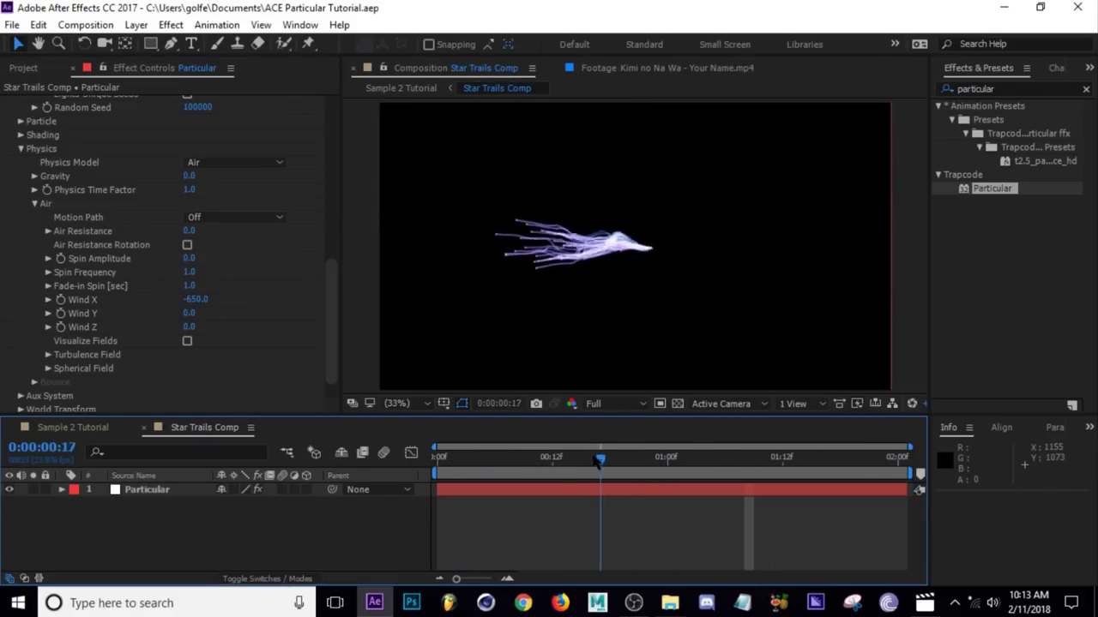
left_click_drag(600, 460, 878, 461)
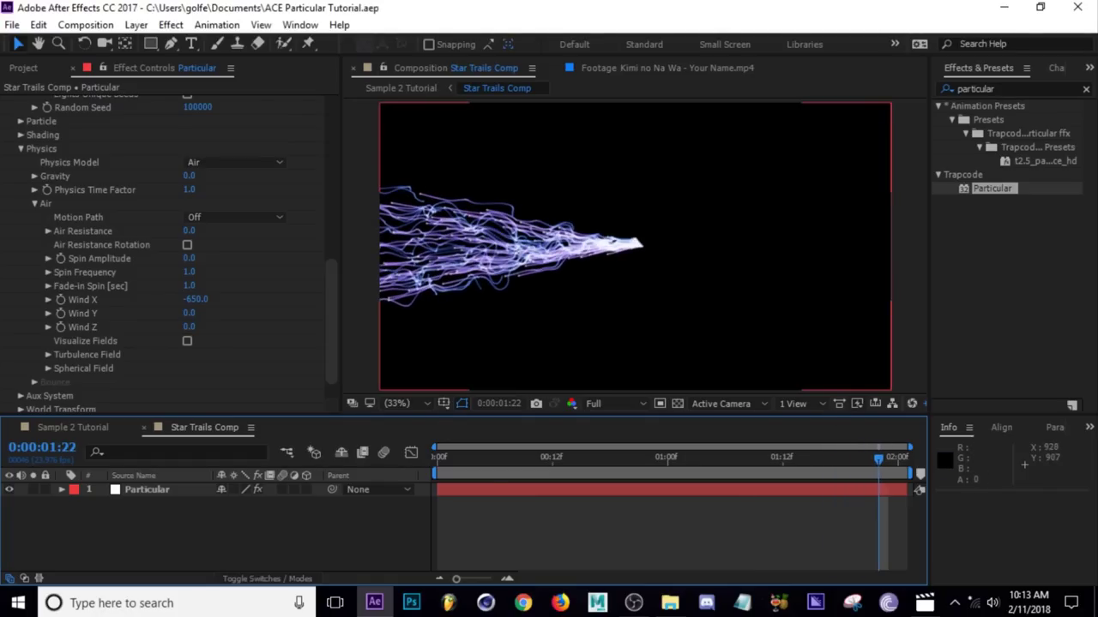
left_click_drag(474, 460, 752, 461)
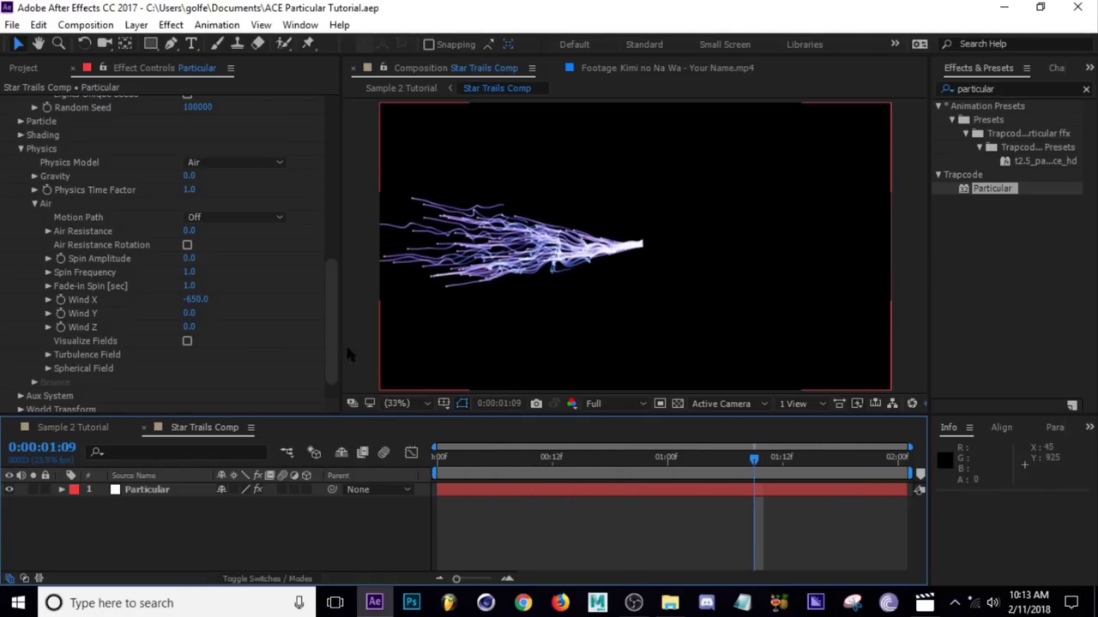
scroll(257, 324, "up", 15)
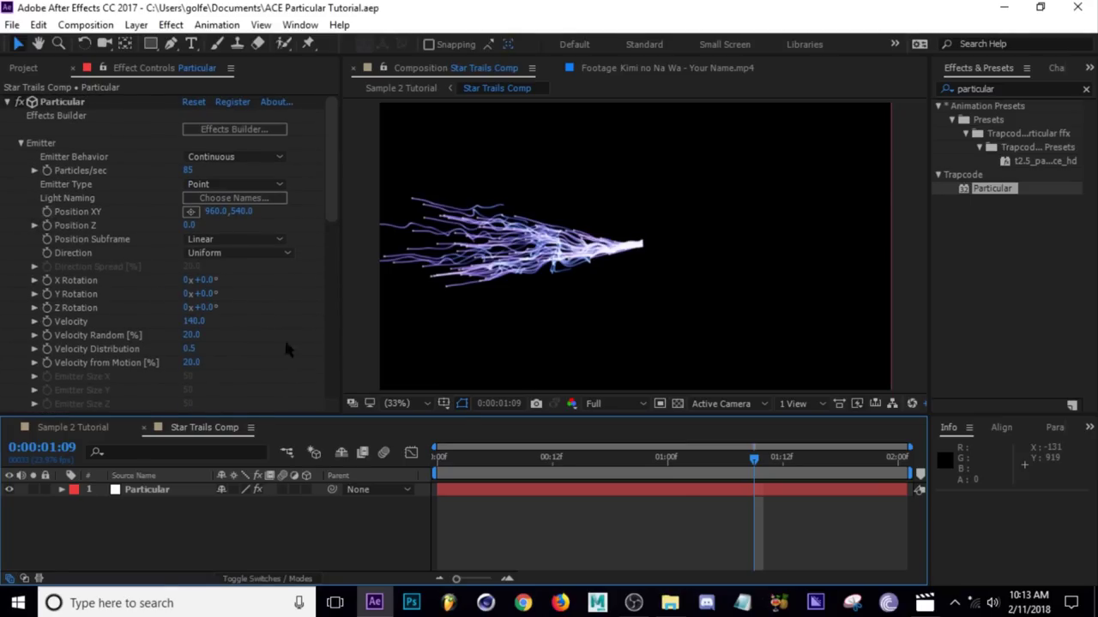
- Keyframe the emitter Position XY at the start, then try moving it right to X 1431 and 3241
left_click_drag(693, 474, 437, 457)
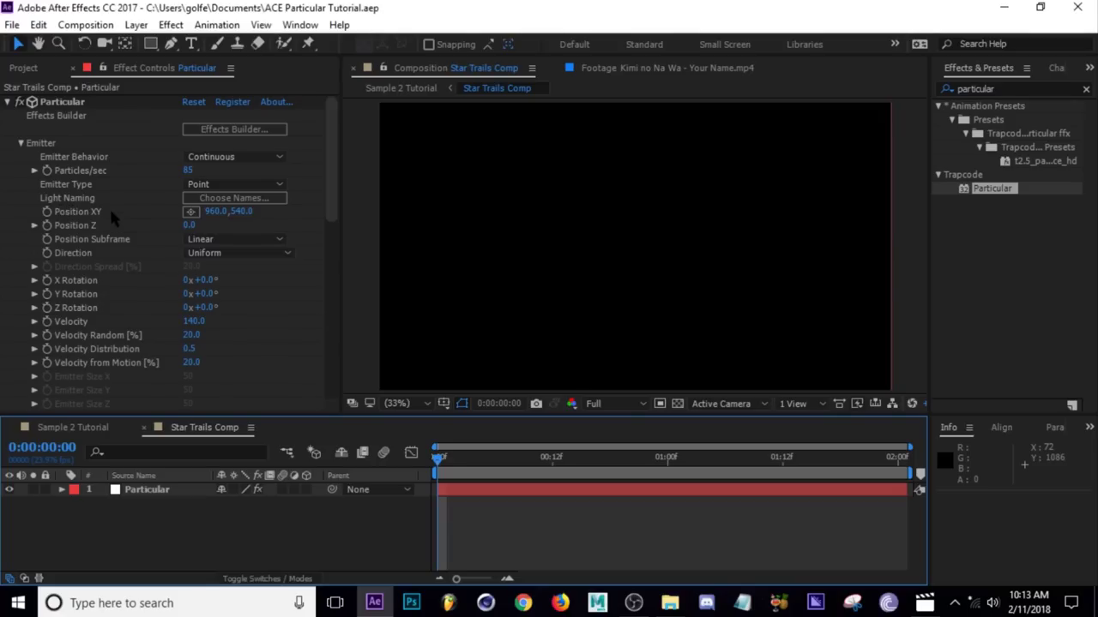
left_click(60, 212)
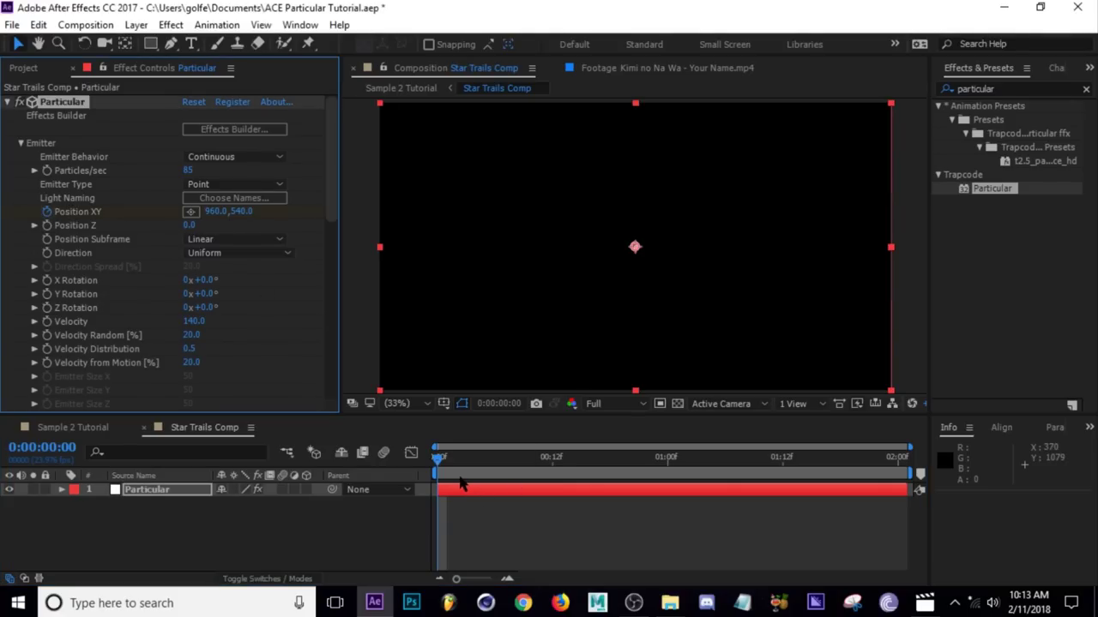
key("u")
left_click_drag(452, 461, 909, 491)
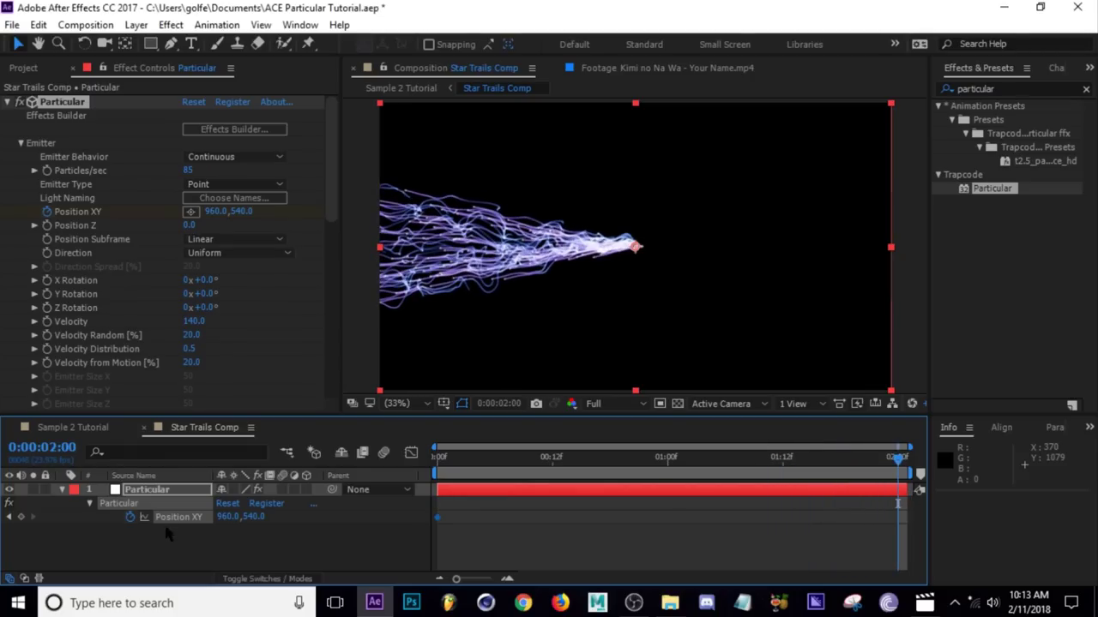
left_click_drag(228, 523, 631, 542)
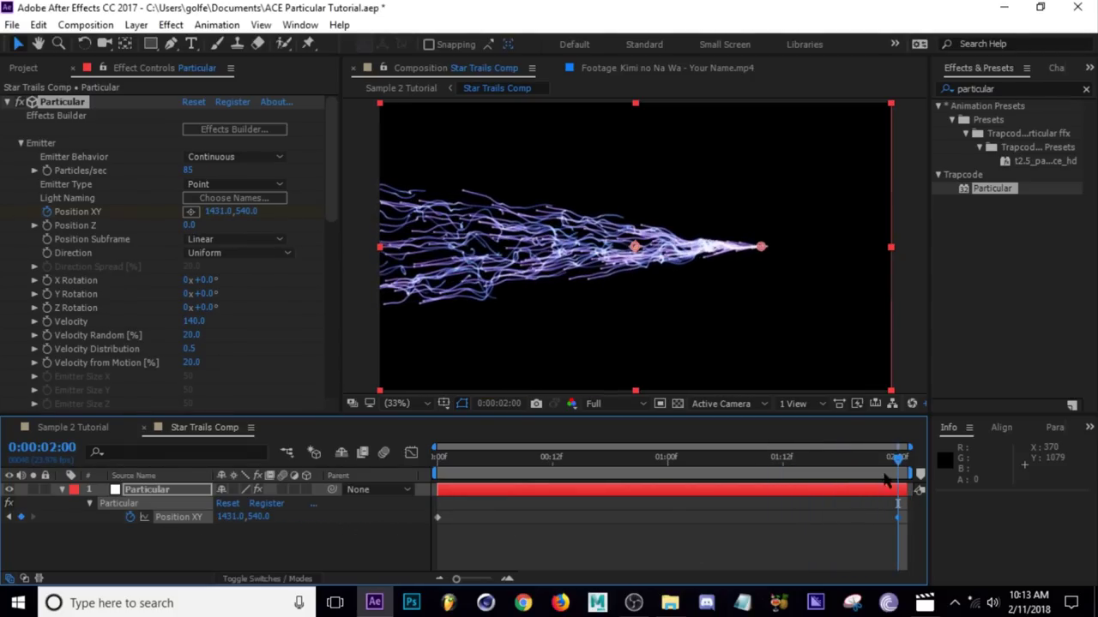
left_click_drag(236, 527, 360, 527)
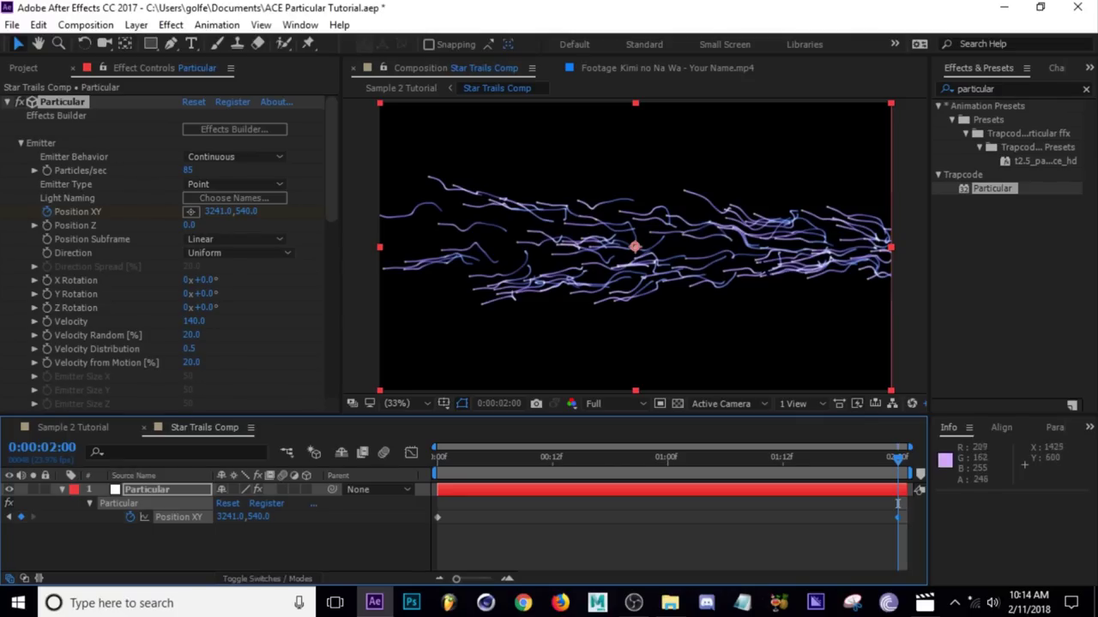
left_click_drag(823, 470, 904, 471)
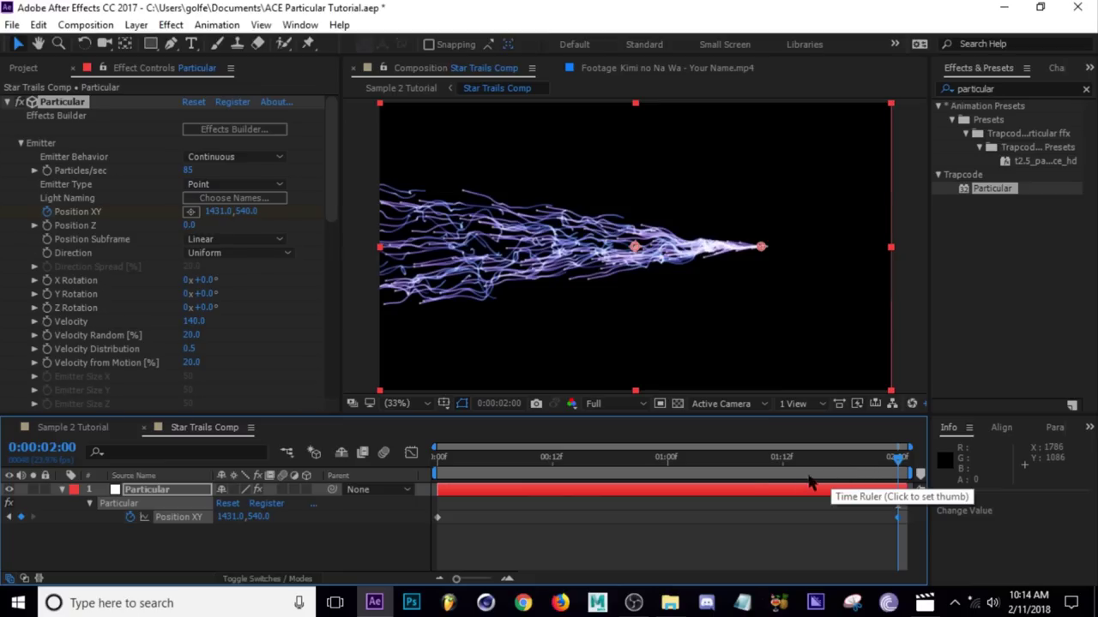
- Undo the far move, keyframe the emitter at 1348,540 at 2:00, and return to Sample 2 Tutorial
key("ctrl+z")
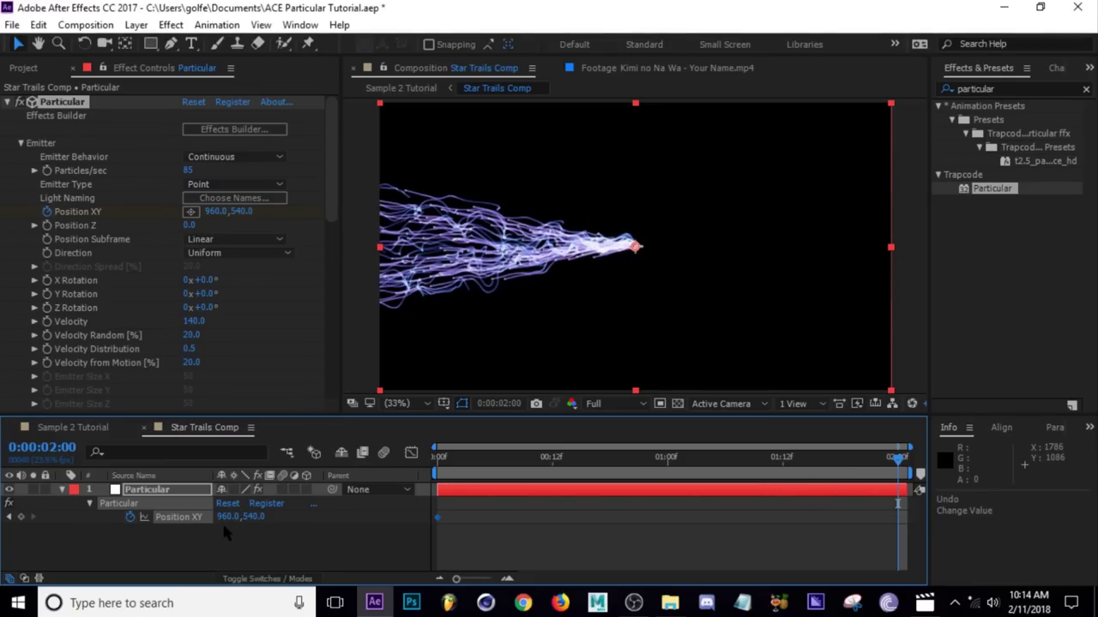
left_click_drag(227, 517, 558, 538)
left_click_drag(899, 463, 918, 488)
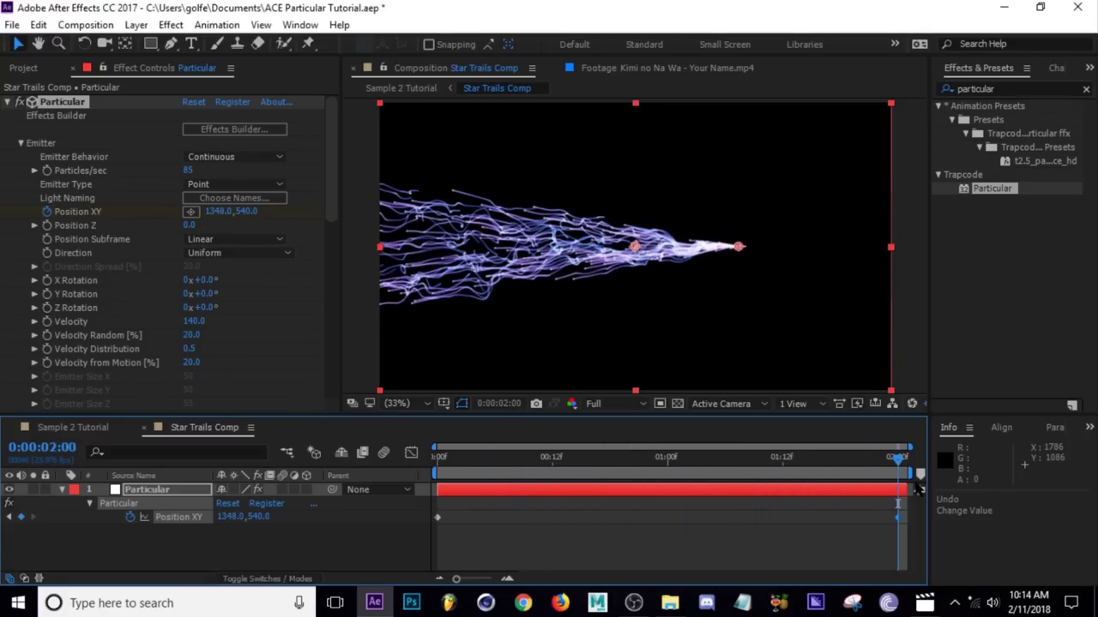
left_click(74, 427)
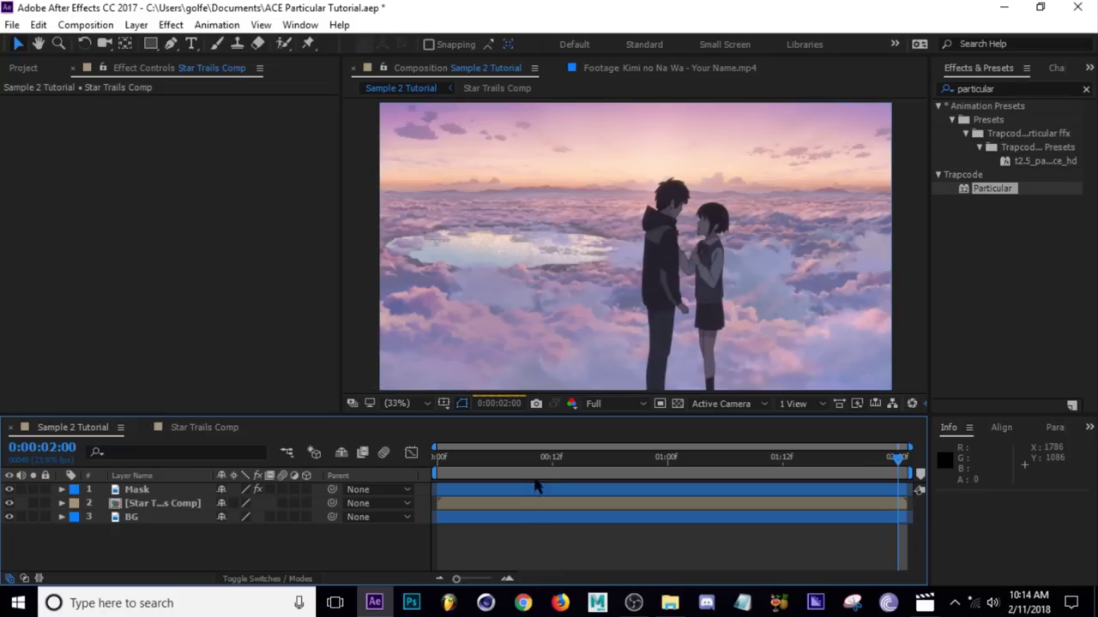
- Preview the star trails over the sky, save the project, and select the Star Trails Comp layer
left_click_drag(533, 461, 651, 489)
key("ctrl+s")
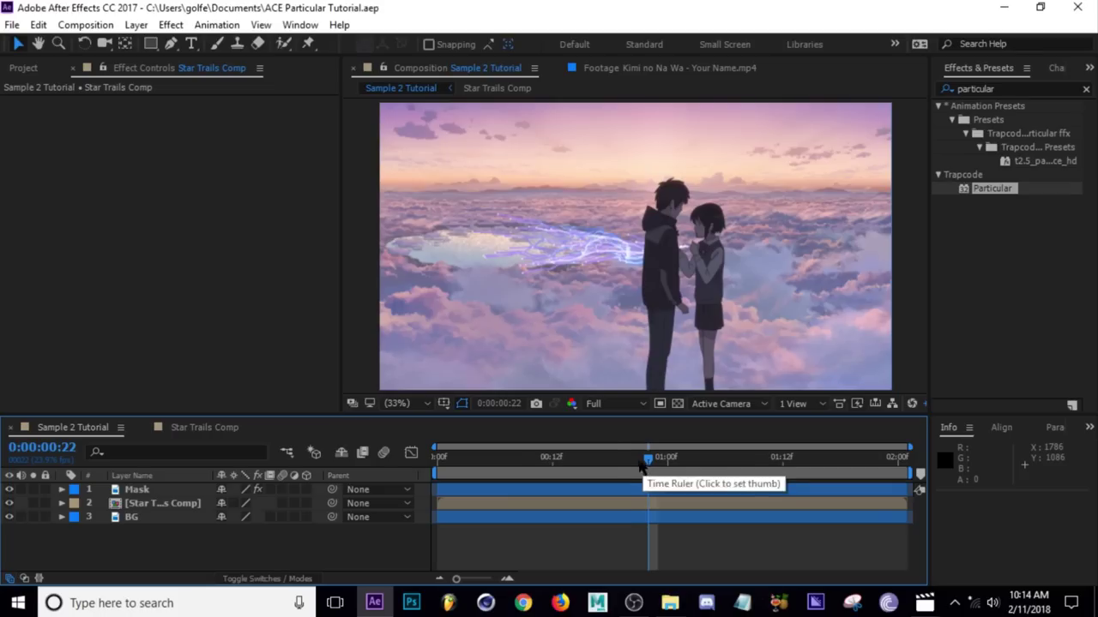
left_click_drag(647, 464, 658, 488)
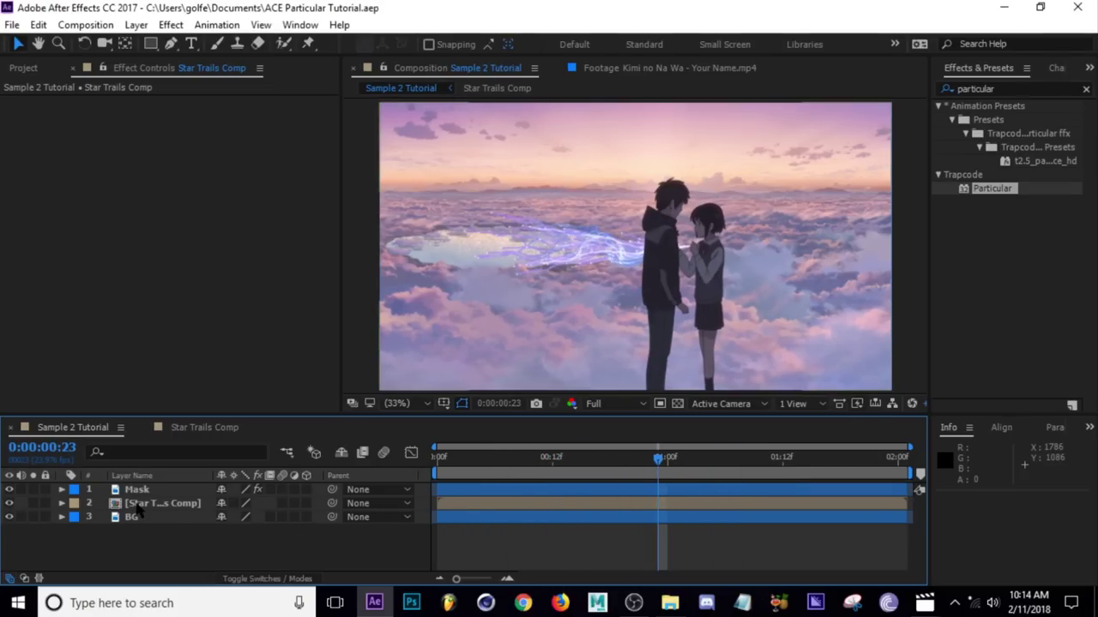
left_click(162, 504)
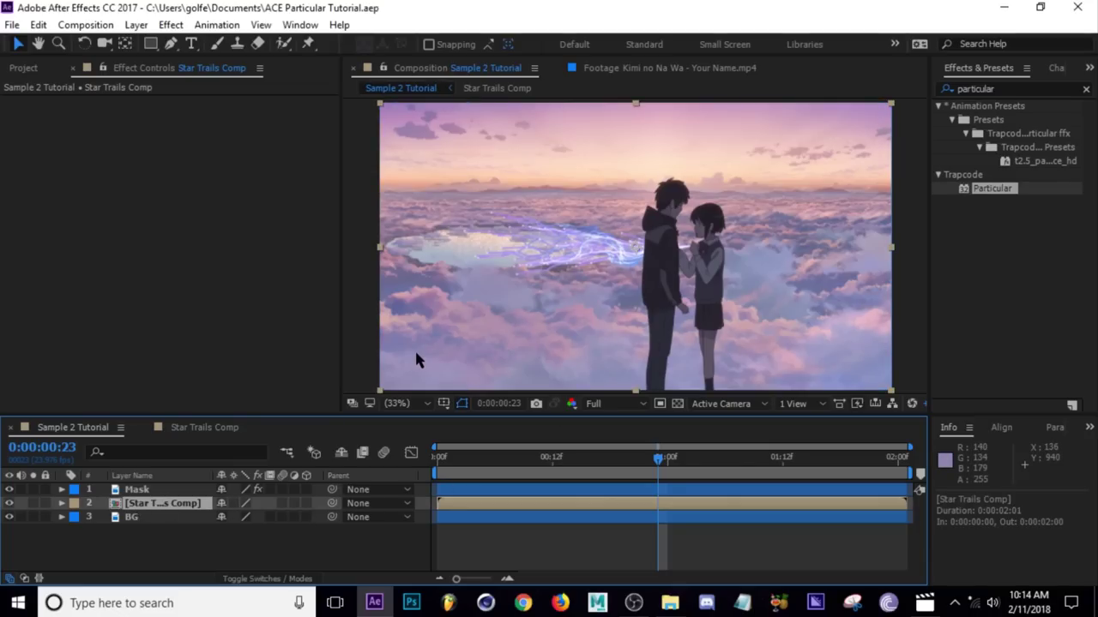
- Set the Star Trails layer's blending mode to Screen over the sky
key("F4")
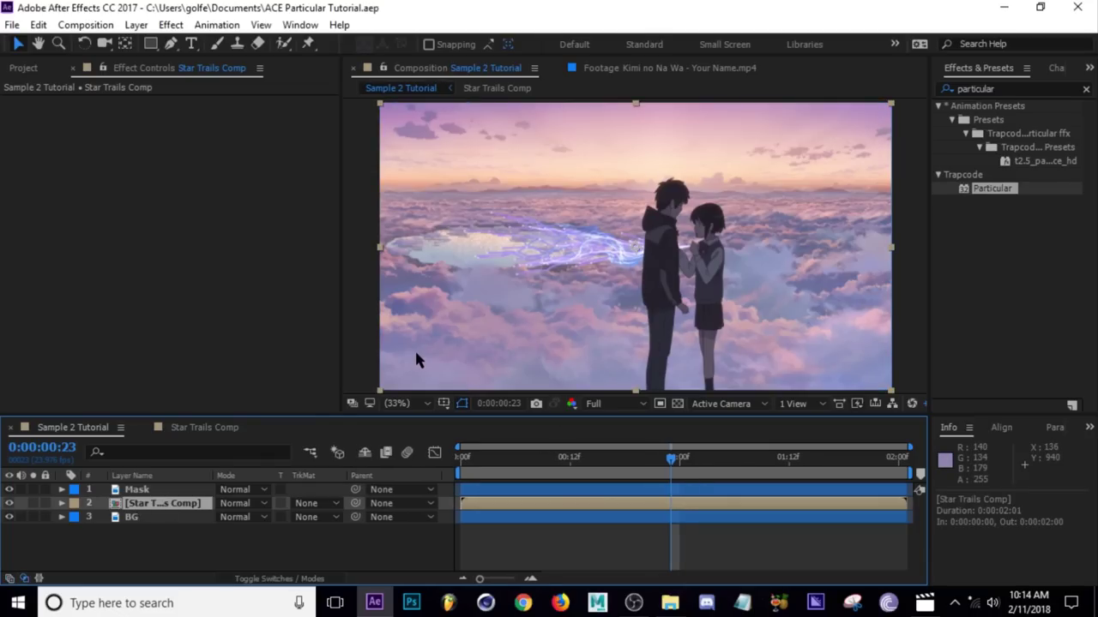
left_click(240, 503)
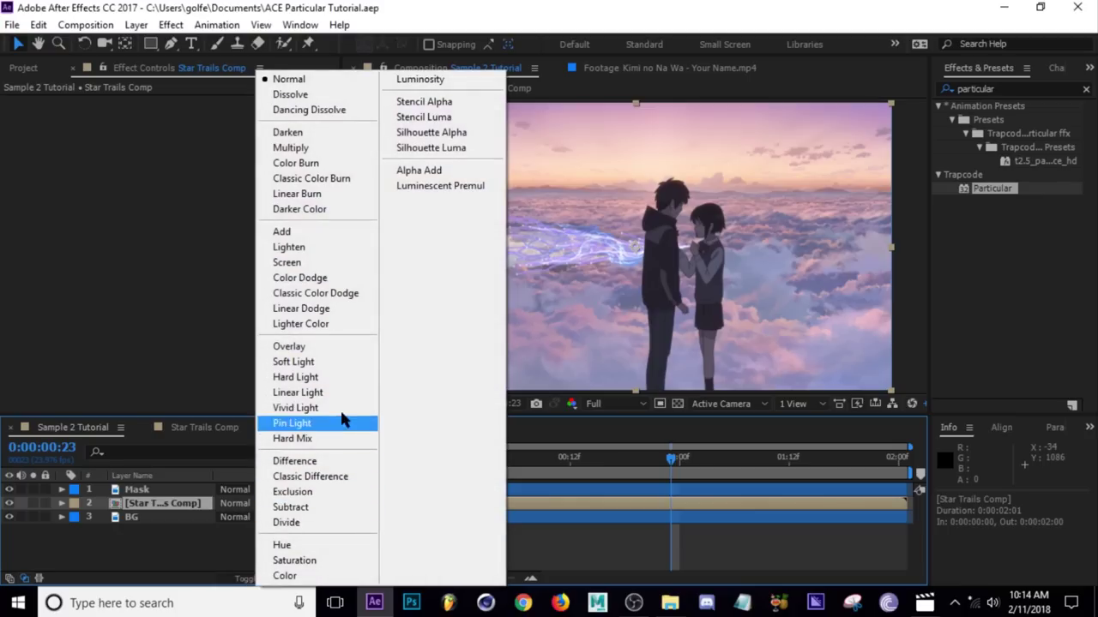
left_click(312, 263)
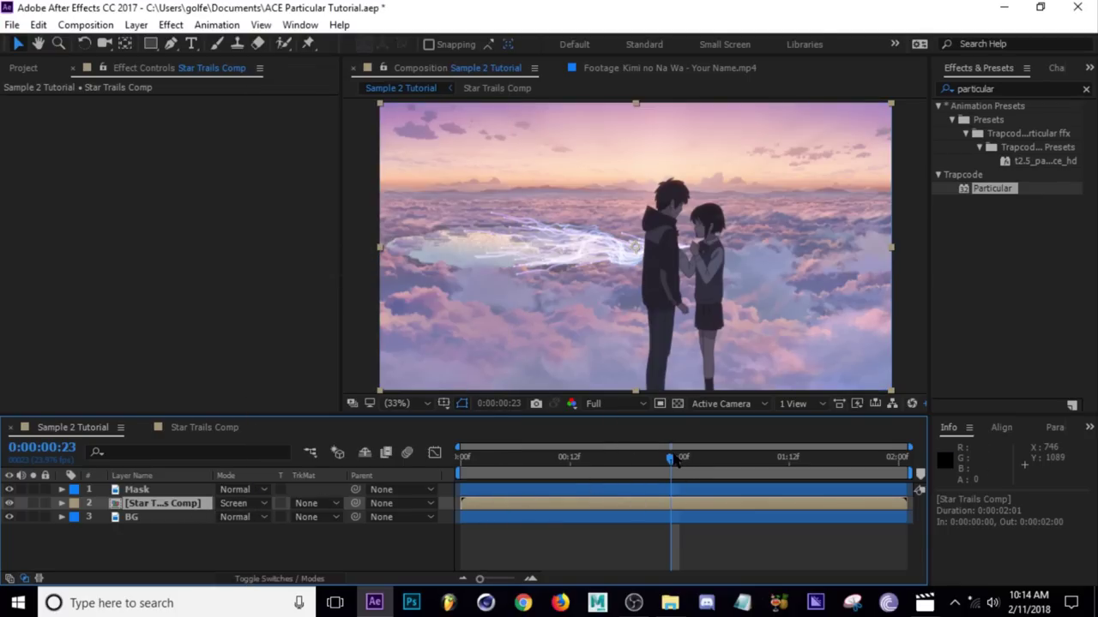
left_click_drag(674, 461, 752, 460)
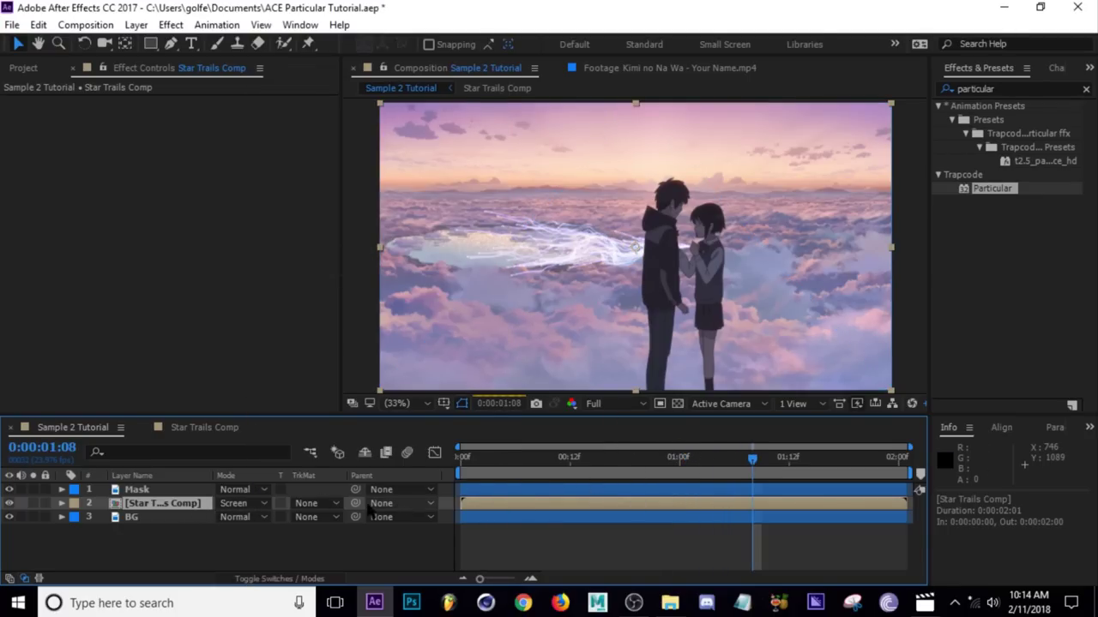
- Scale the Star Trails layer to 112% and shift it slightly up and right
key("s")
left_click_drag(245, 517, 806, 517)
left_click_drag(610, 293, 629, 258)
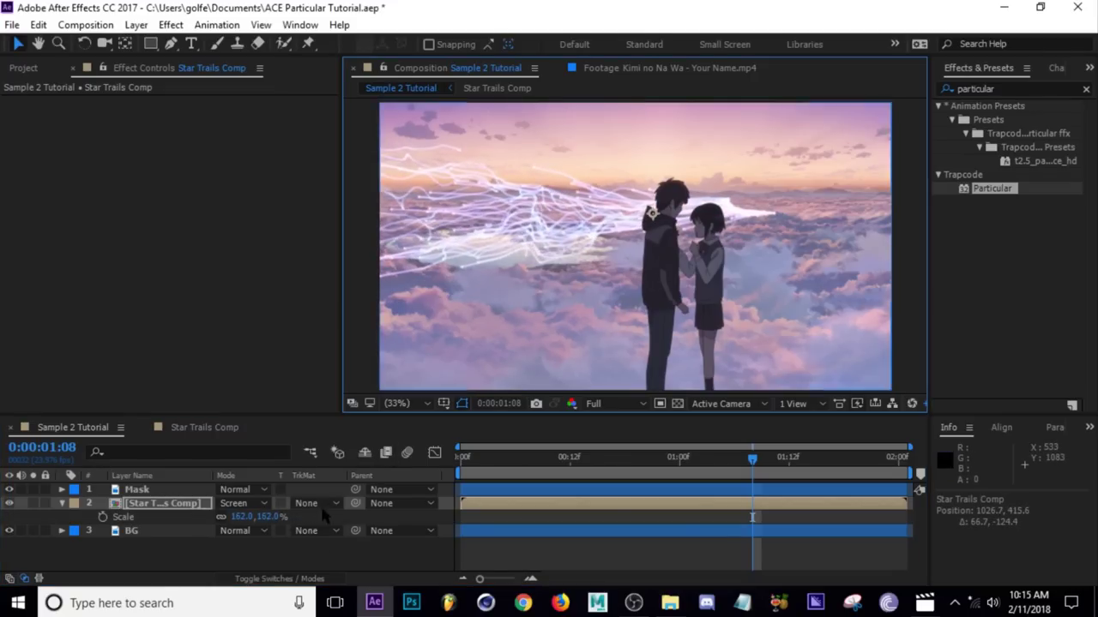
left_click_drag(245, 517, 233, 520)
left_click_drag(633, 300, 638, 296)
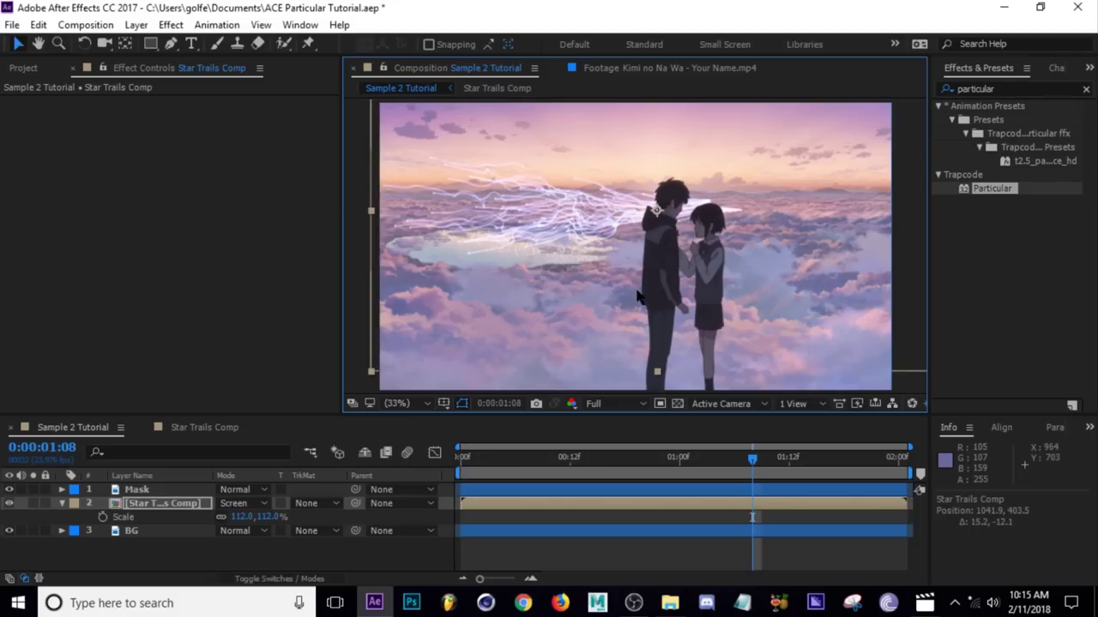
left_click(62, 503)
left_click(570, 563)
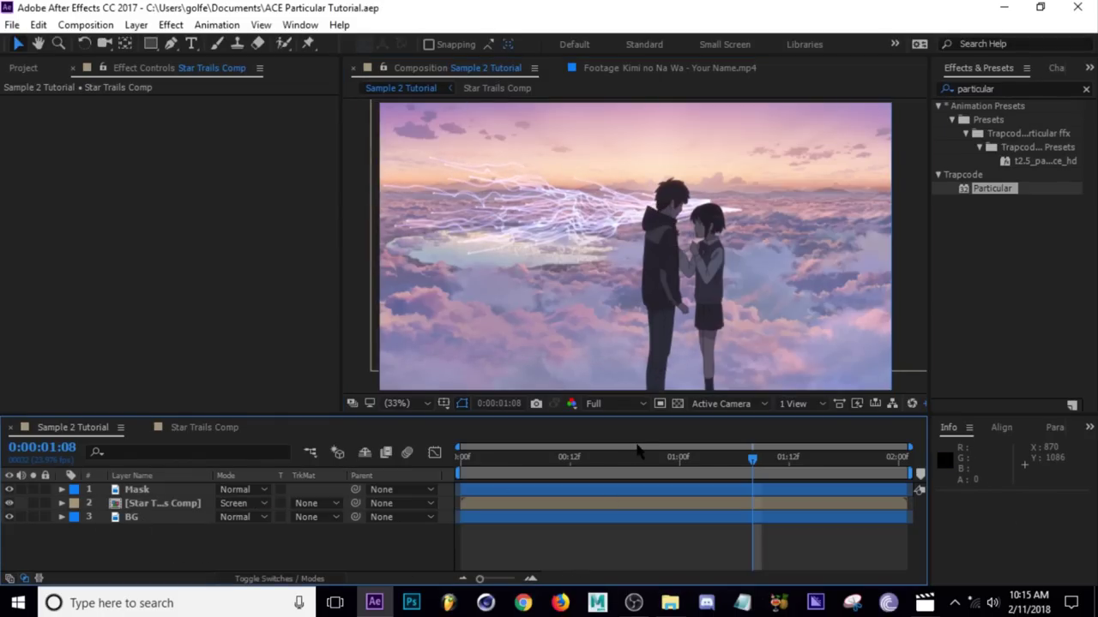
left_click_drag(639, 452, 661, 483)
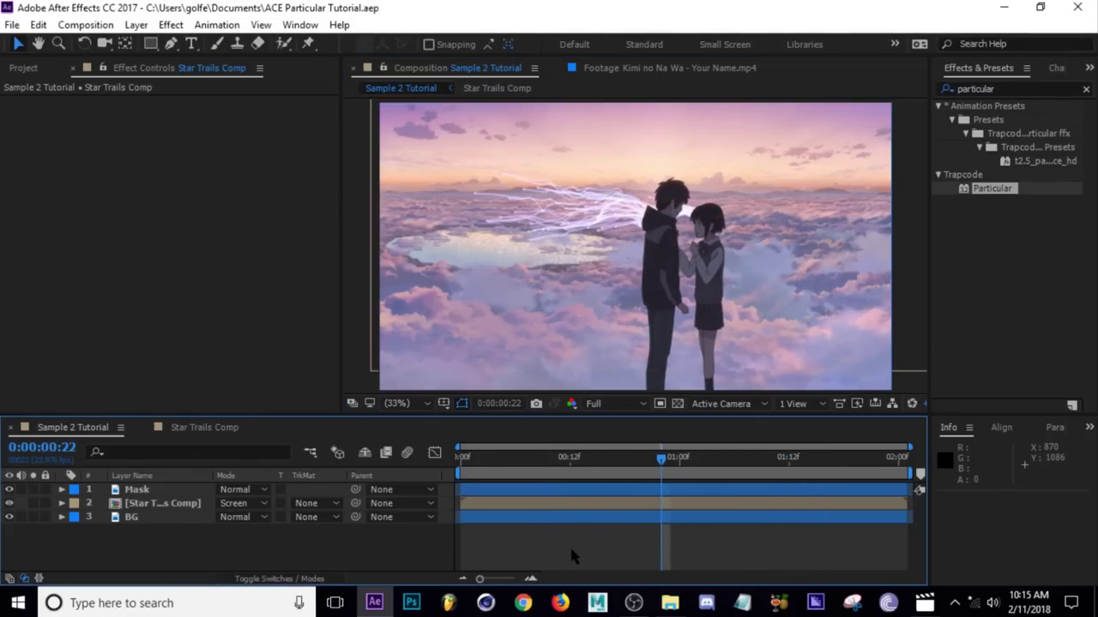
- Place the Particular solid from the Solids folder between the Mask and BG layers
left_click(583, 459)
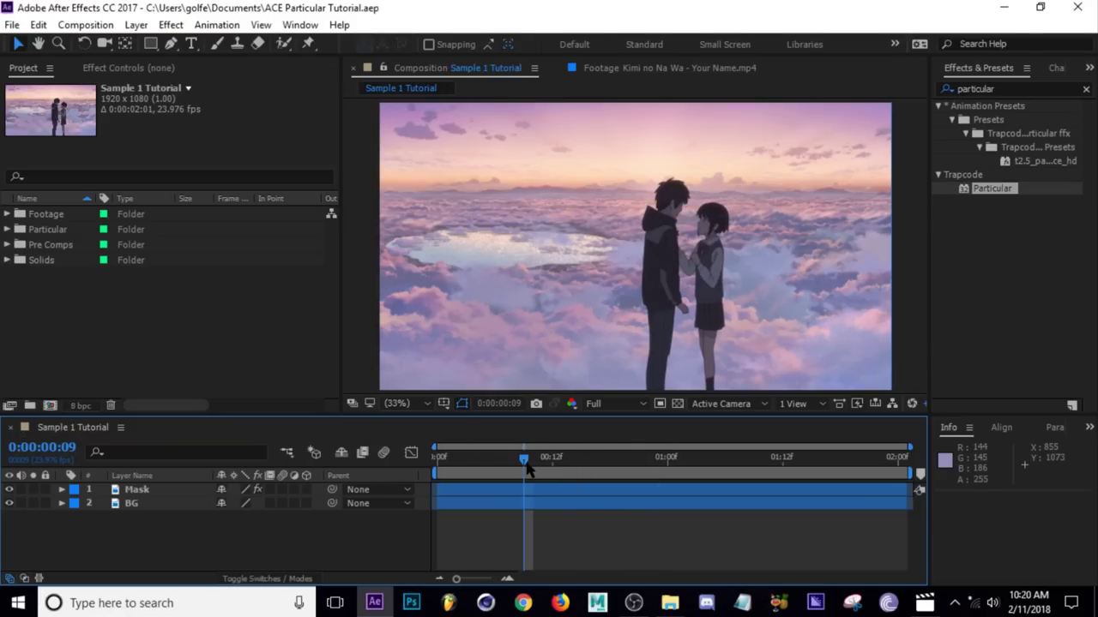
left_click_drag(526, 467, 688, 463)
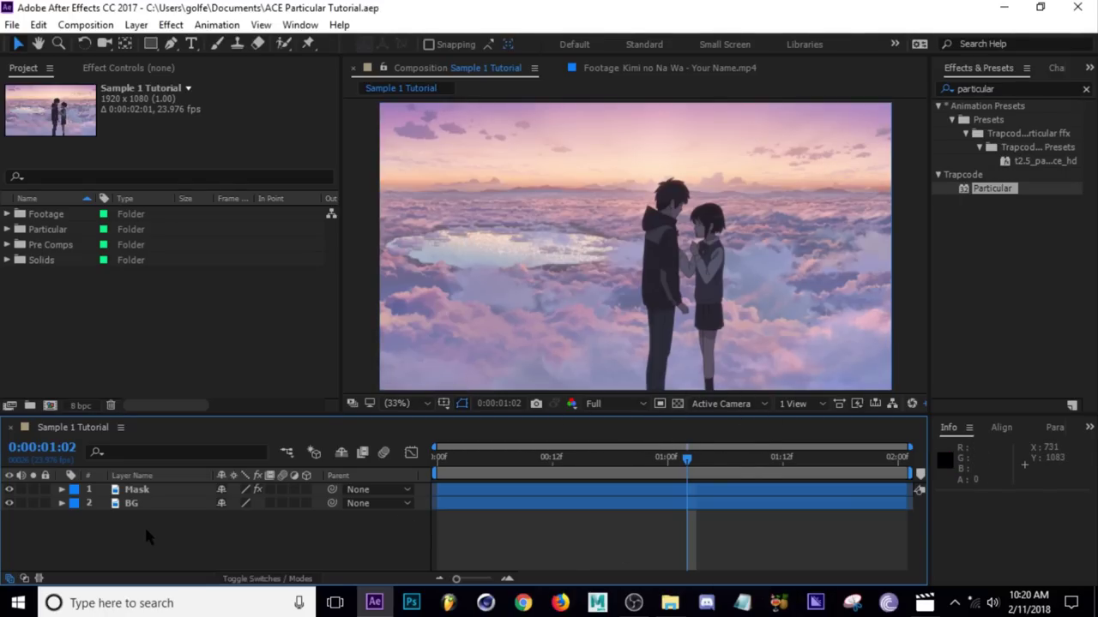
left_click(8, 260)
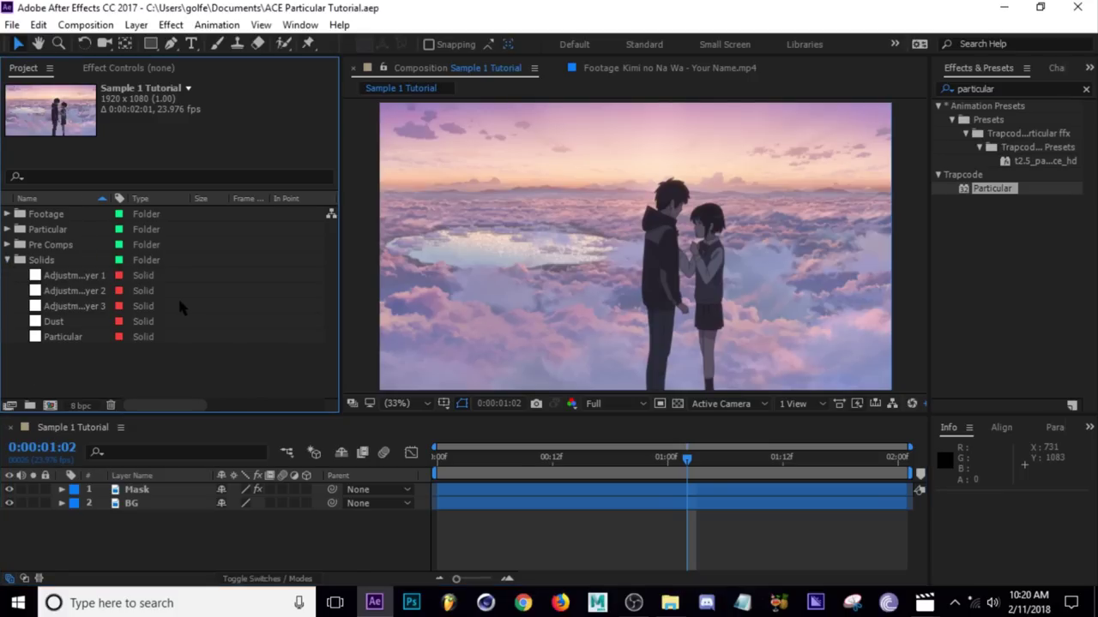
left_click_drag(54, 338, 146, 505)
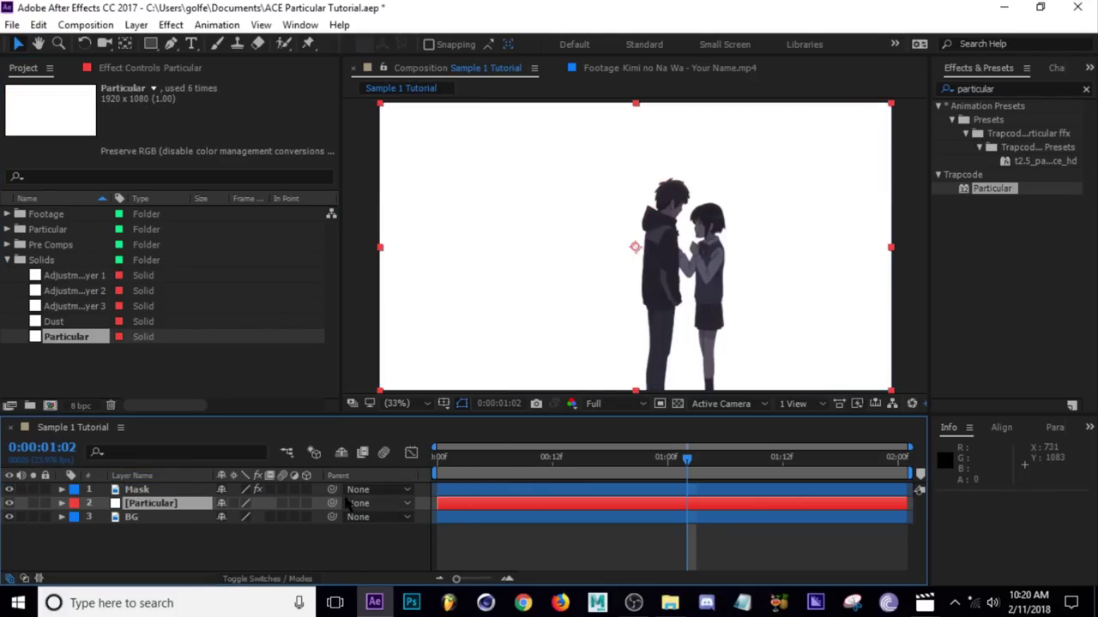
left_click(163, 505)
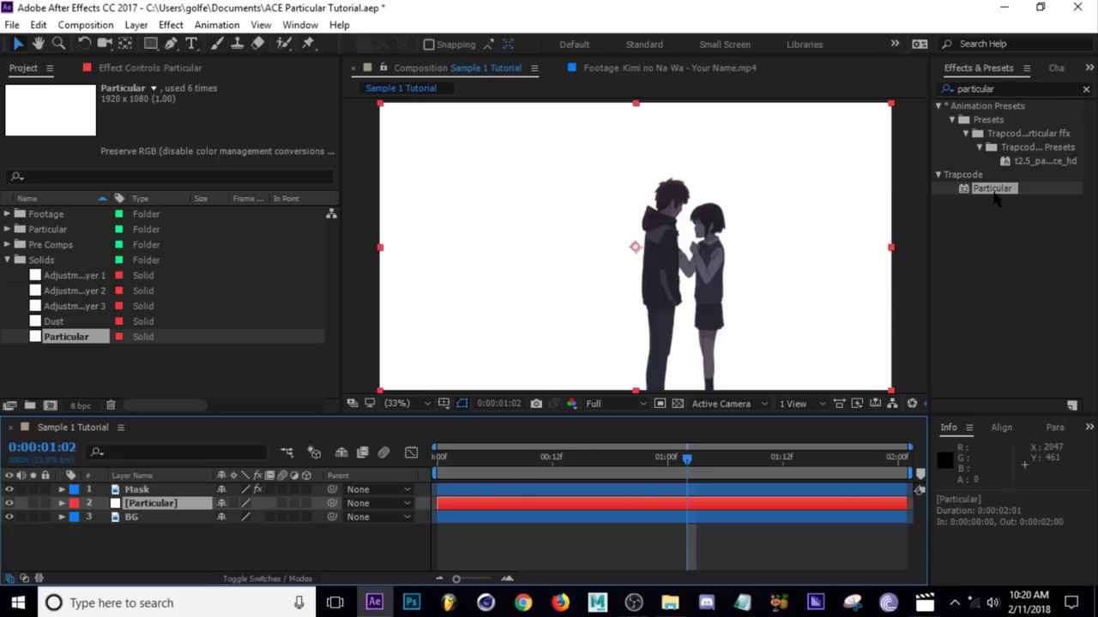
- Apply Trapcode Particular to the solid, pre-compose it as 'Particles Up', and save
left_click_drag(998, 198, 191, 508)
key("ctrl+shift+c")
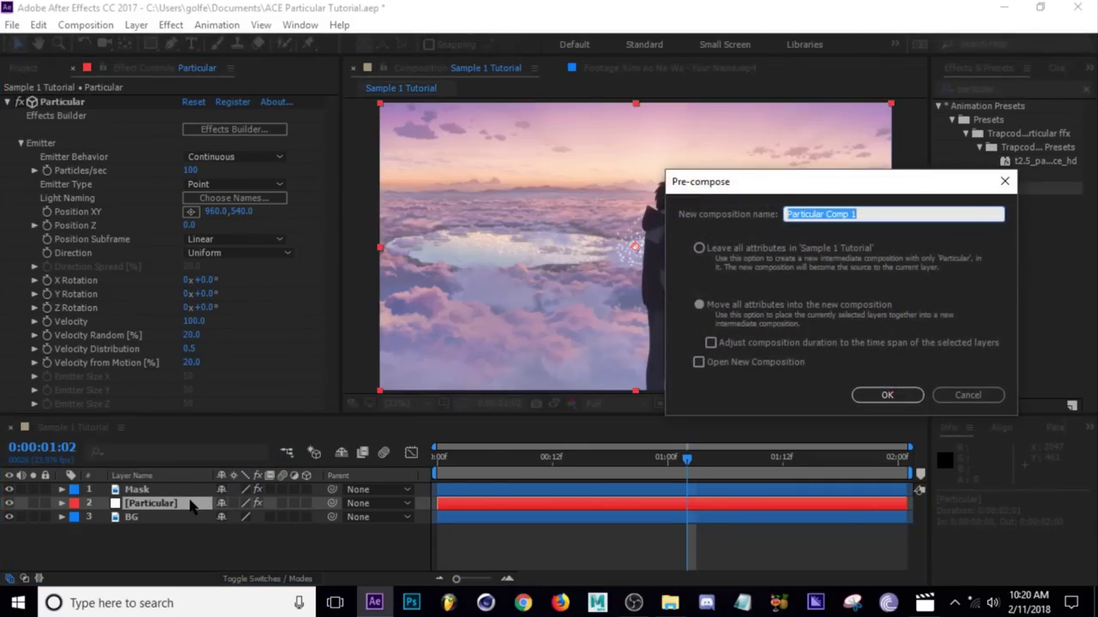
type("Pa")
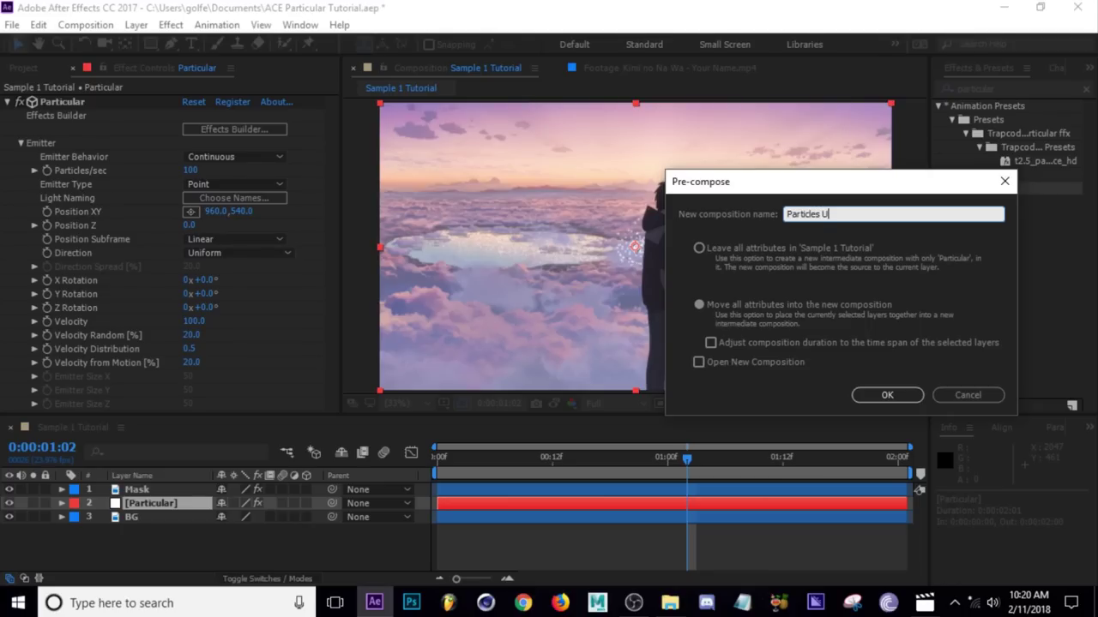
left_click(883, 395)
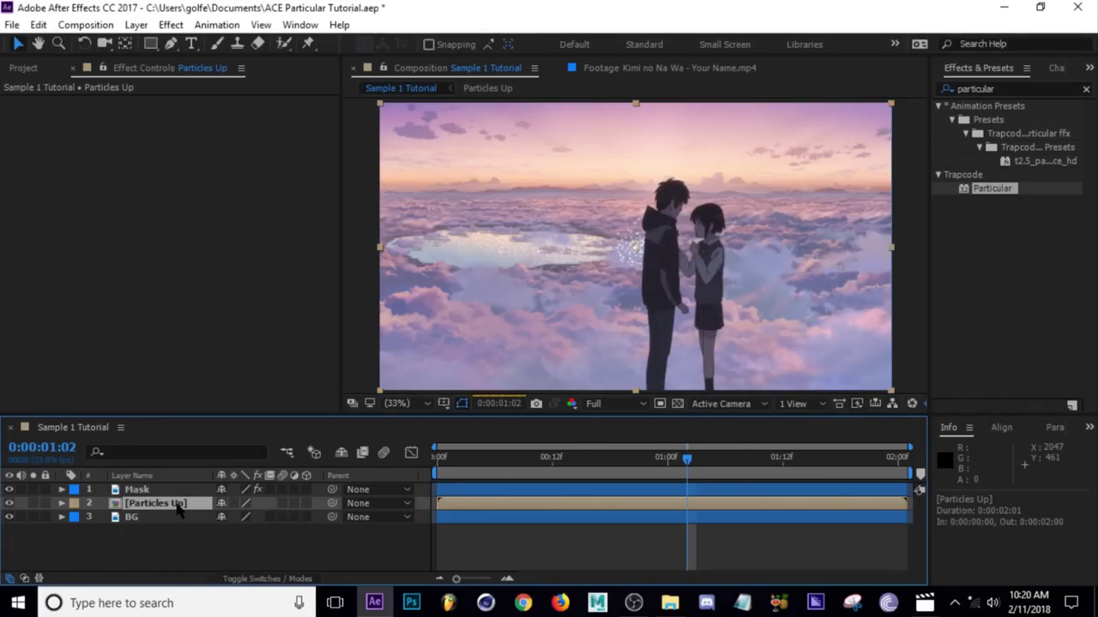
key("ctrl+s")
- Inside the Particles Up precomp, set the emitter's Particles/sec to 20
double_click(146, 504)
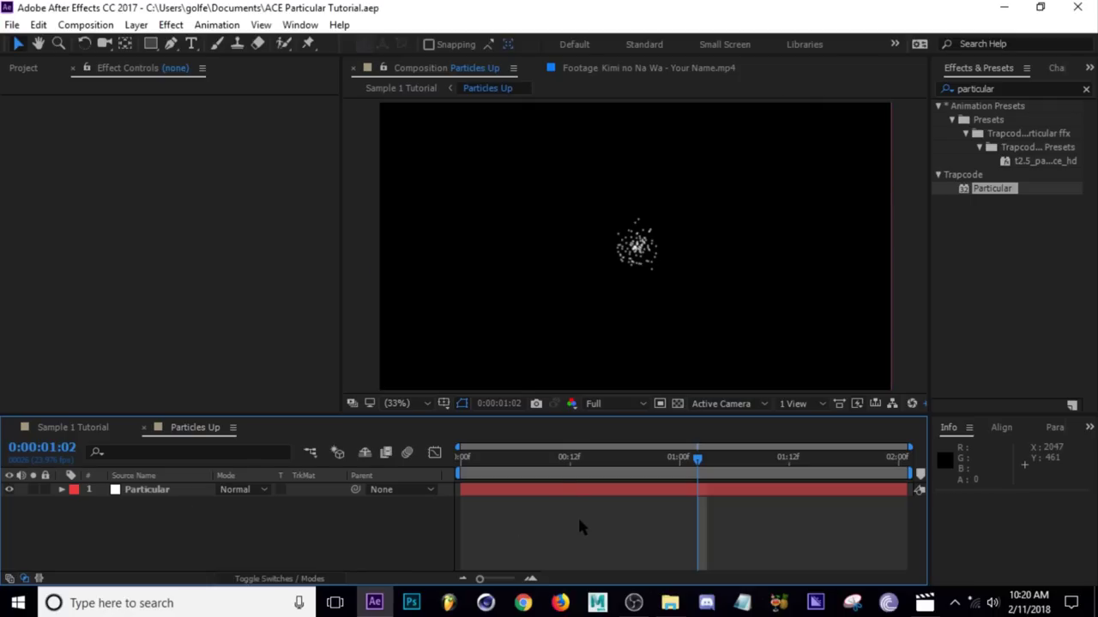
left_click_drag(698, 458, 654, 457)
left_click(134, 494)
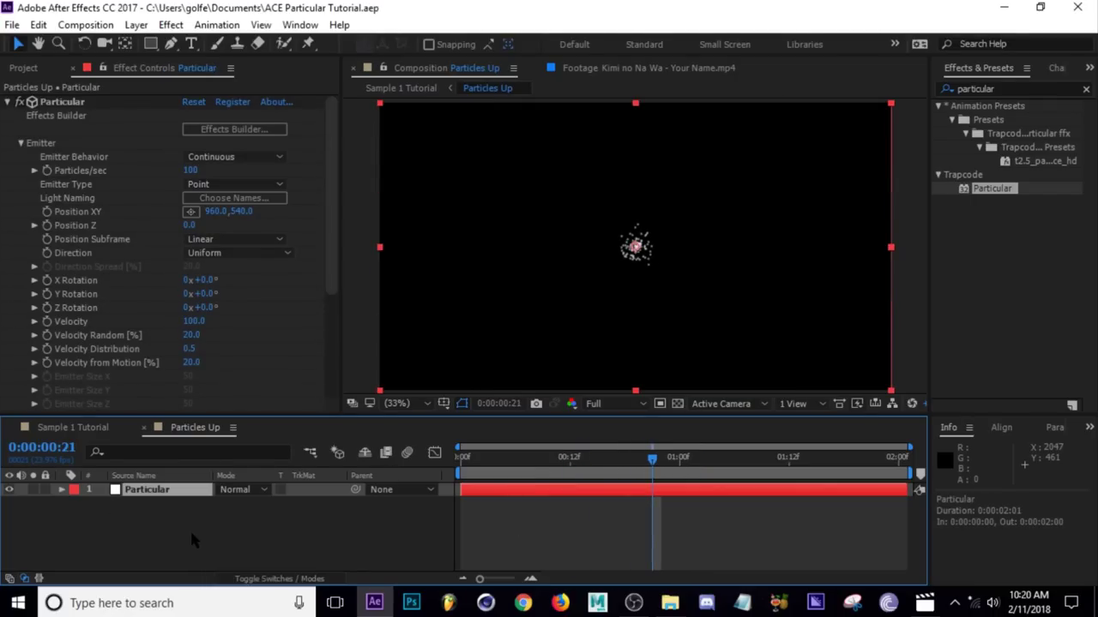
left_click(192, 171)
type("30")
key("Return")
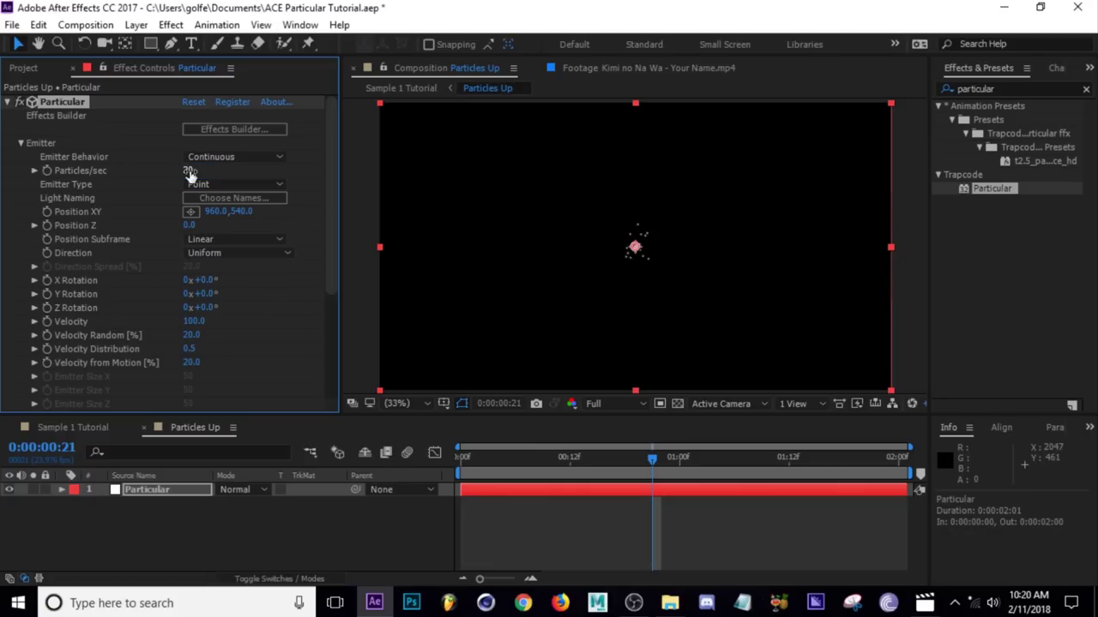
left_click_drag(190, 175, 177, 151)
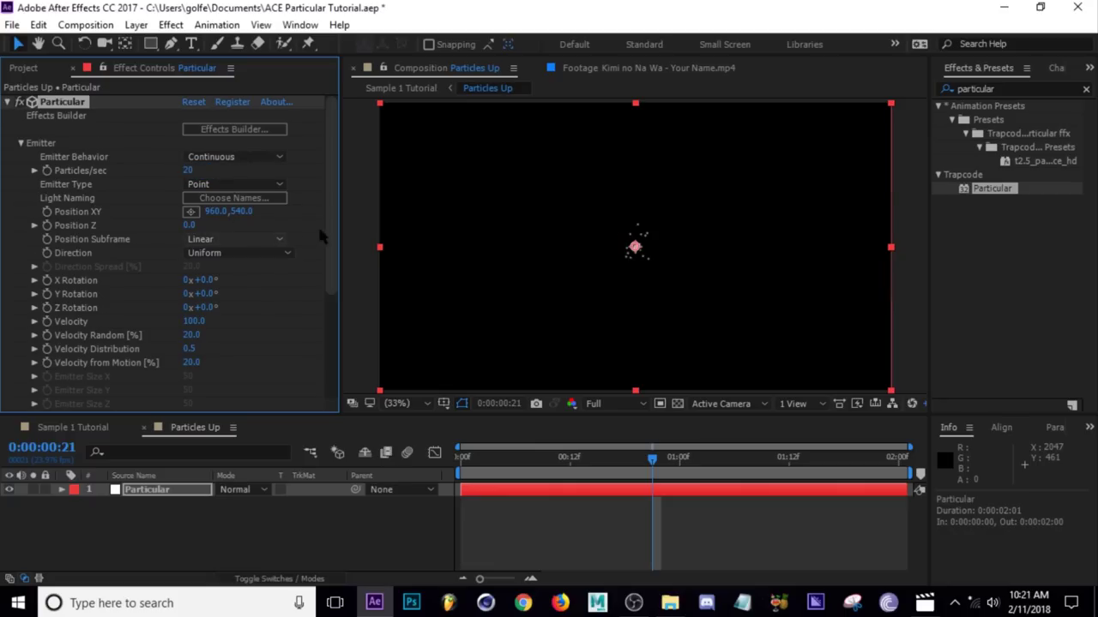
- Set emitter Velocity to 360 and Velocity Random to 100%
scroll(322, 240, "down", 2)
left_click(192, 271)
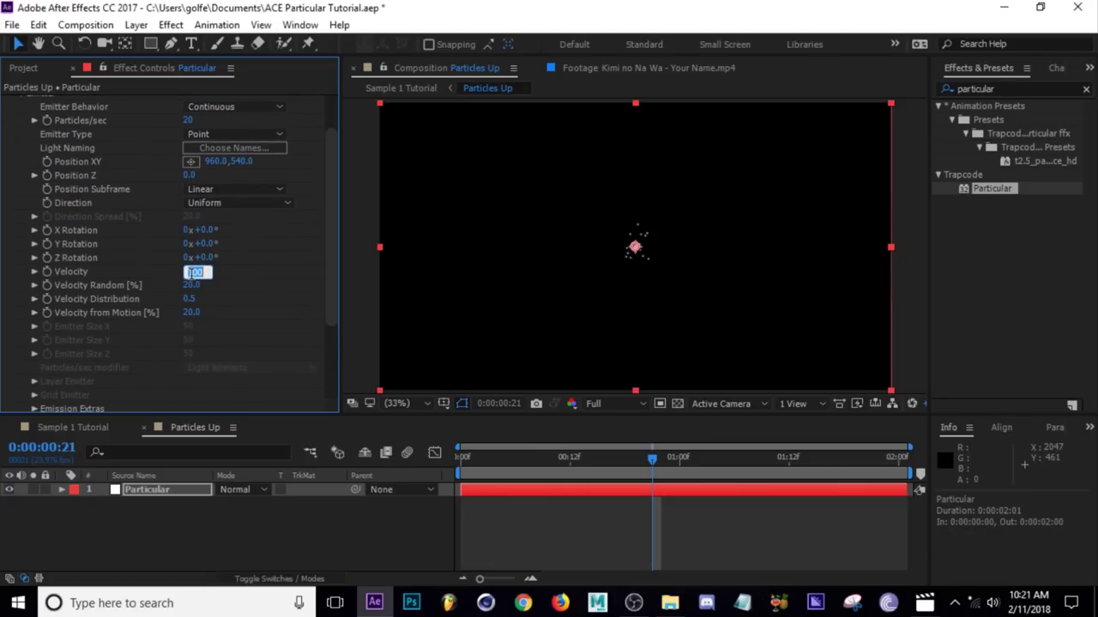
type("360")
key("Return")
left_click_drag(193, 292, 500, 306)
left_click_drag(194, 279, 490, 291)
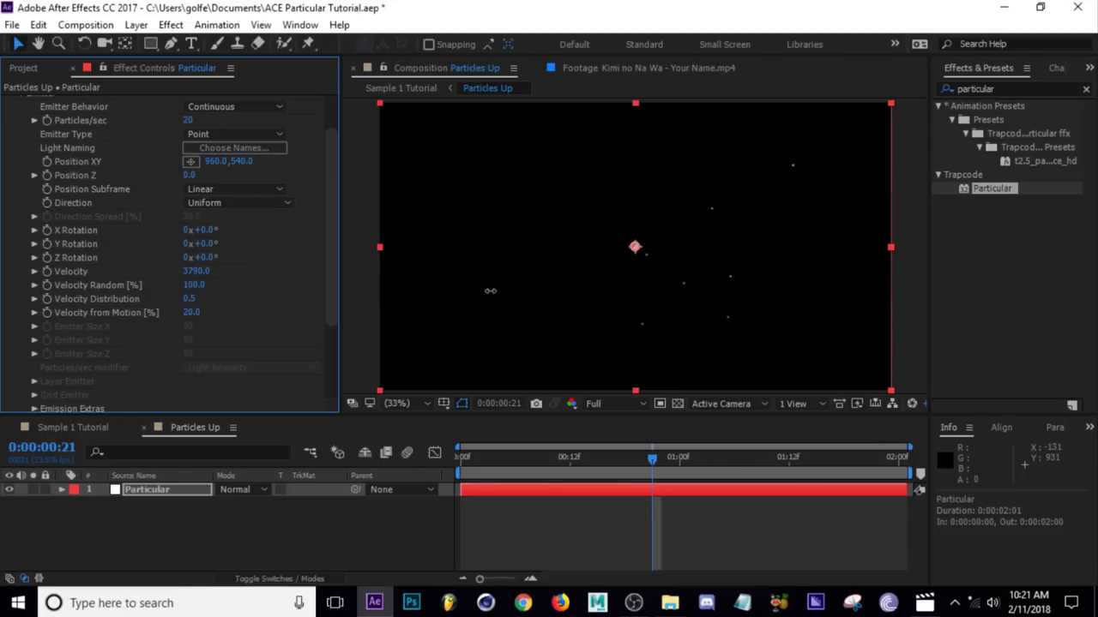
left_click_drag(363, 287, 248, 296)
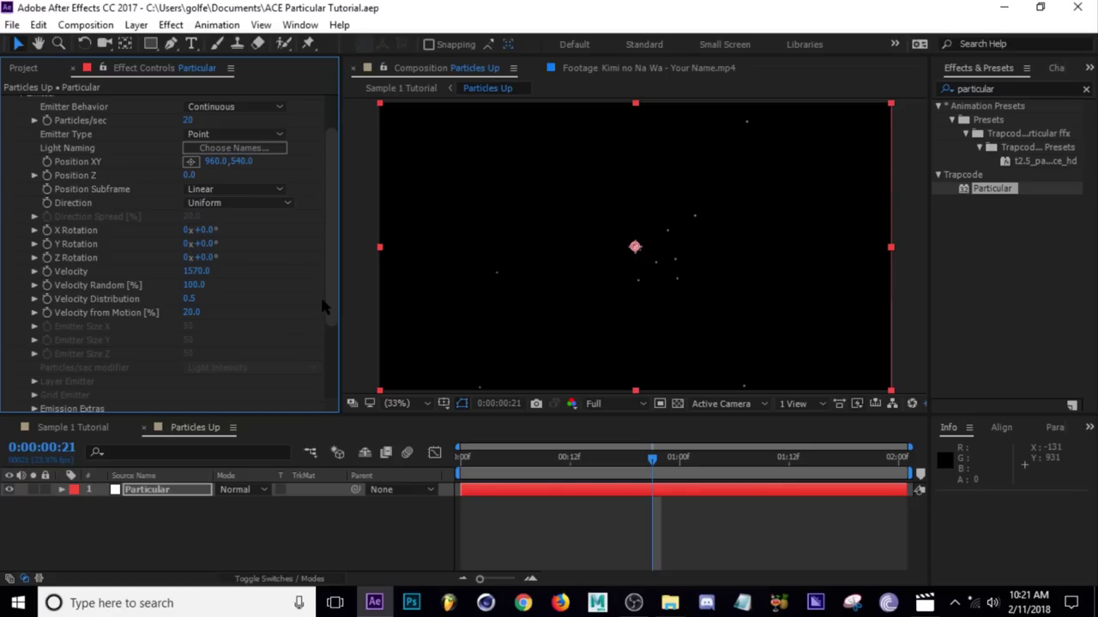
key("ctrl+z")
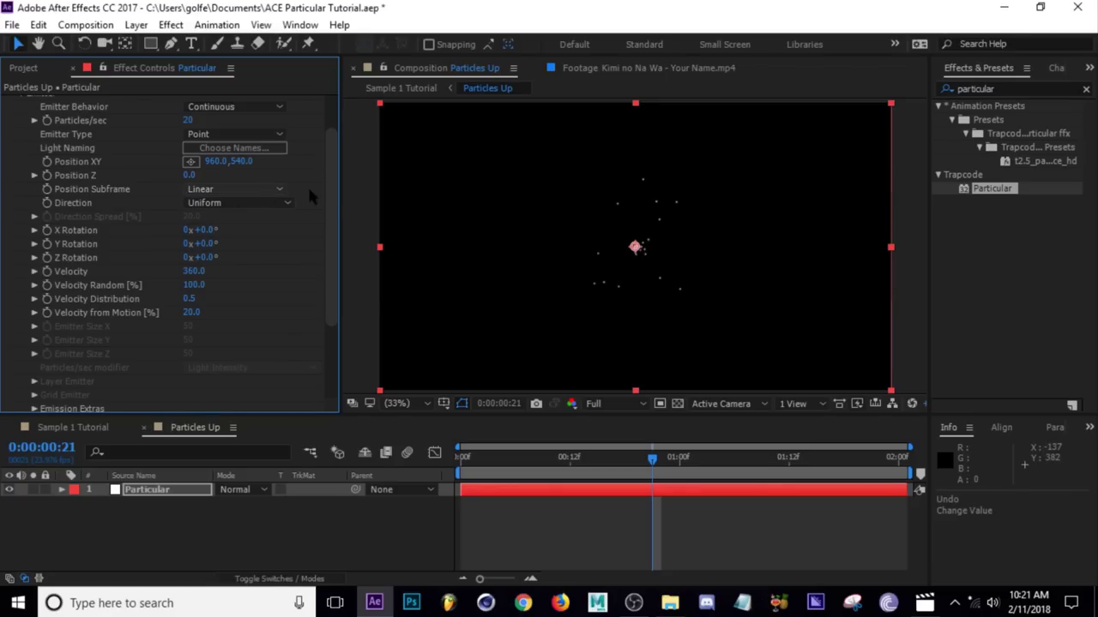
scroll(307, 184, "up", 2)
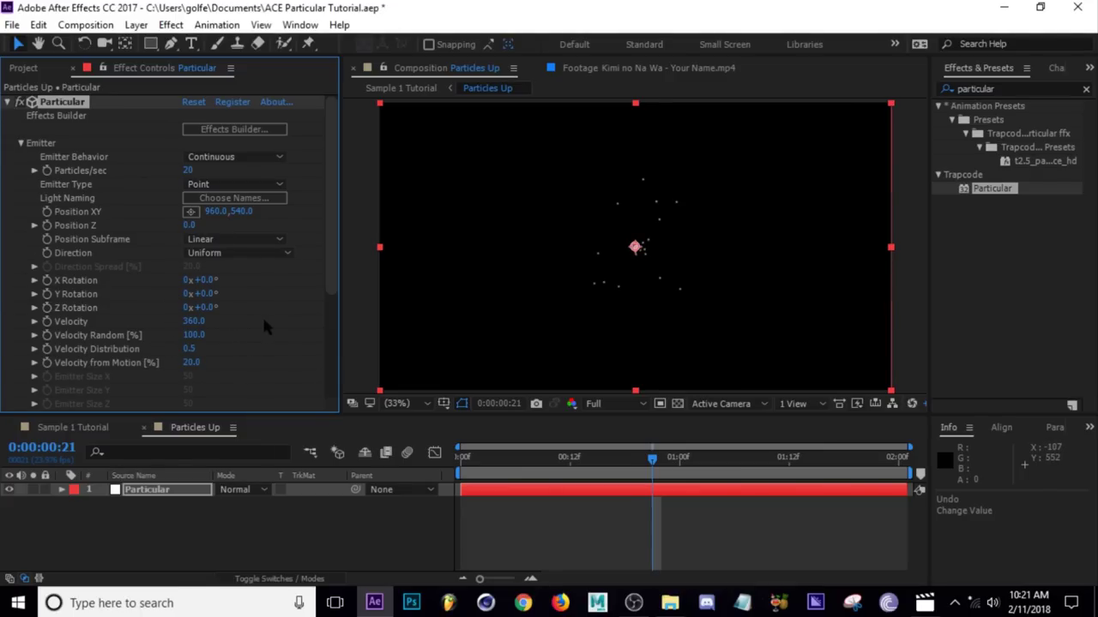
scroll(316, 280, "down", 3)
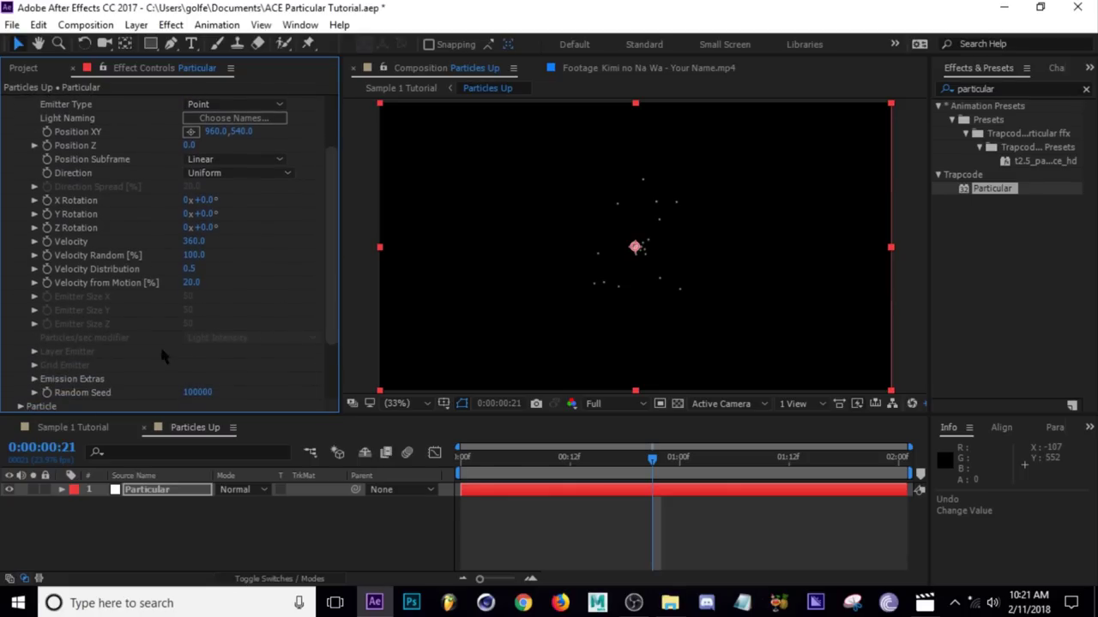
- Set the Emission Extras Pre Run to 90
scroll(161, 350, "down", 2)
left_click(35, 340)
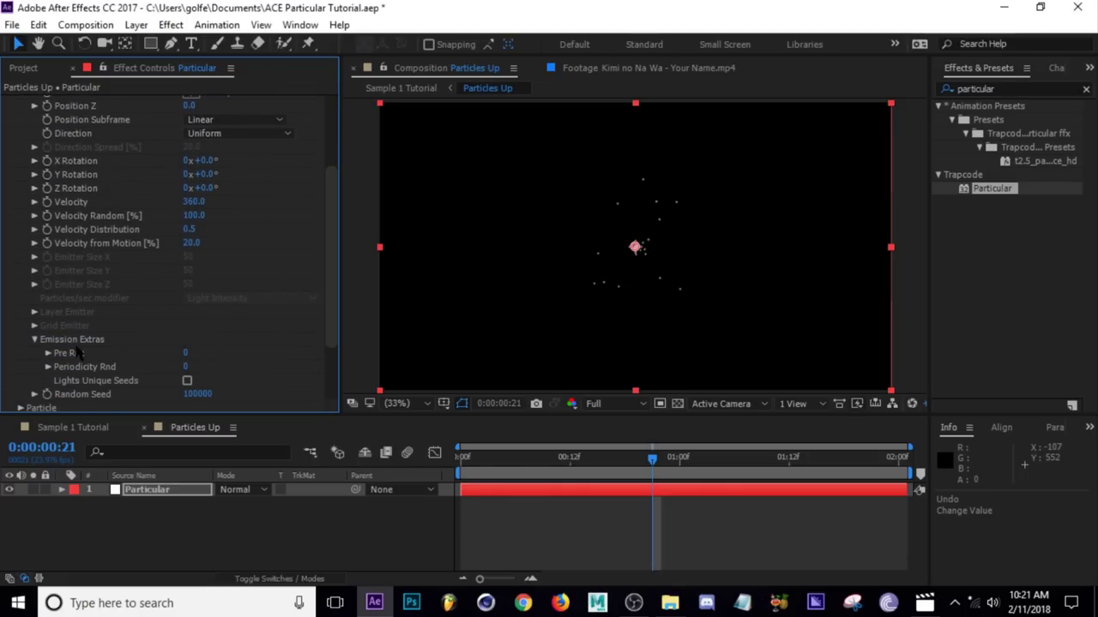
left_click(185, 354)
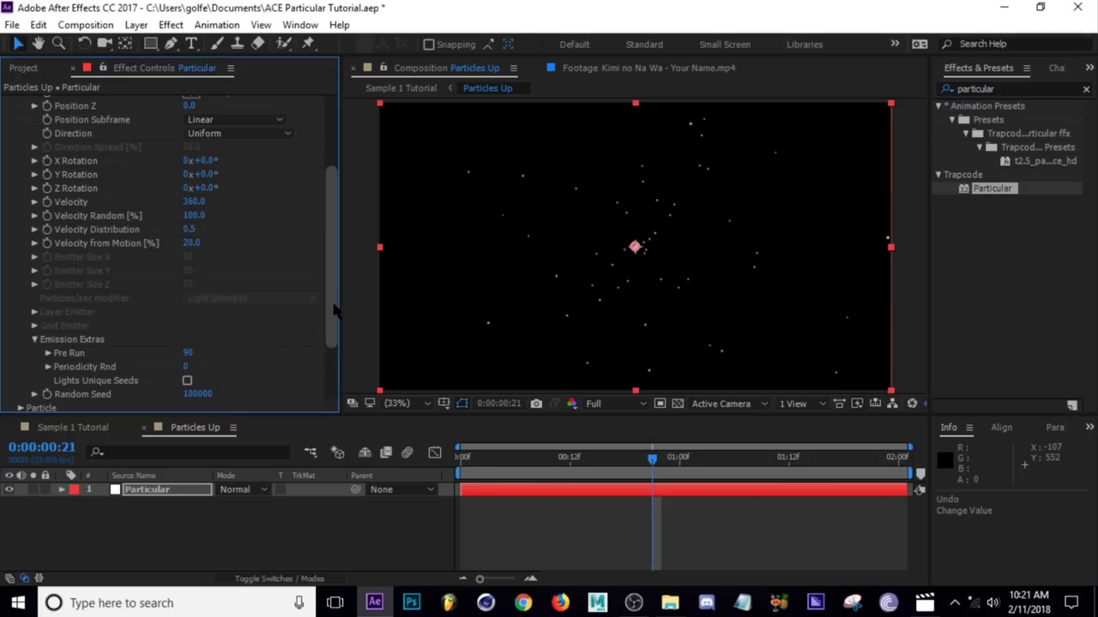
left_click_drag(330, 323, 330, 375)
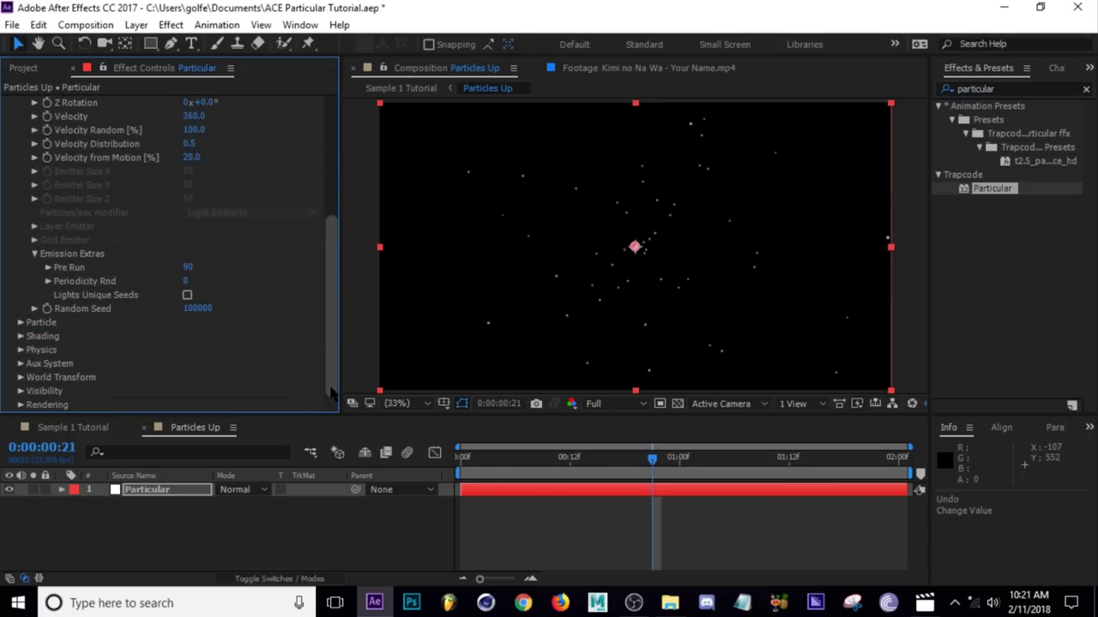
- Give particles a 5-second life with 100% Life Random
left_click(21, 322)
scroll(292, 321, "down", 5)
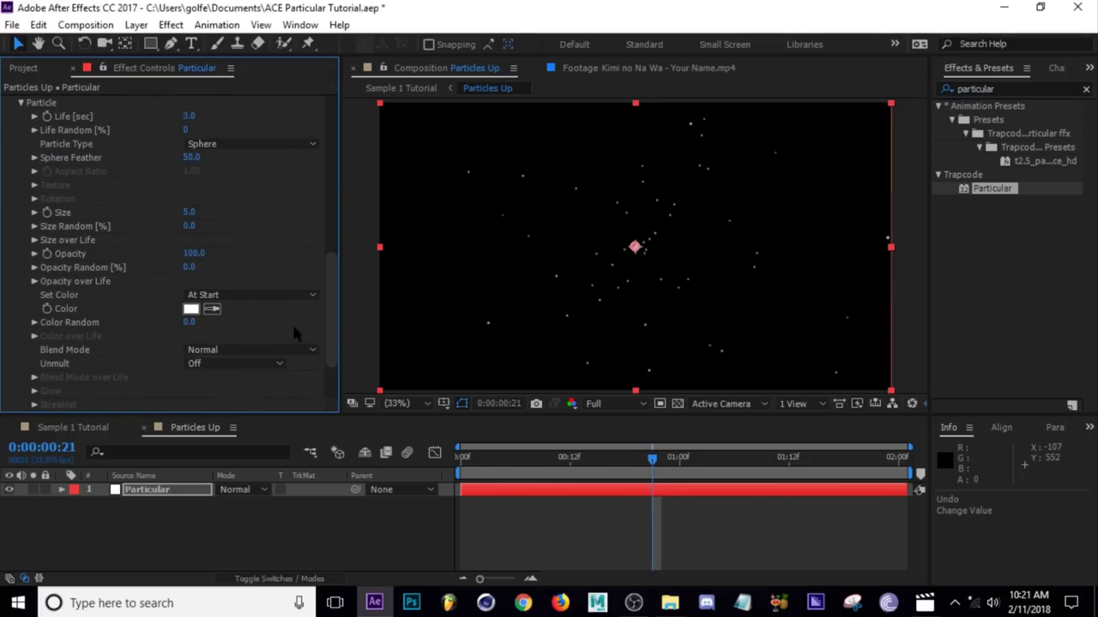
scroll(294, 217, "up", 2)
left_click(192, 217)
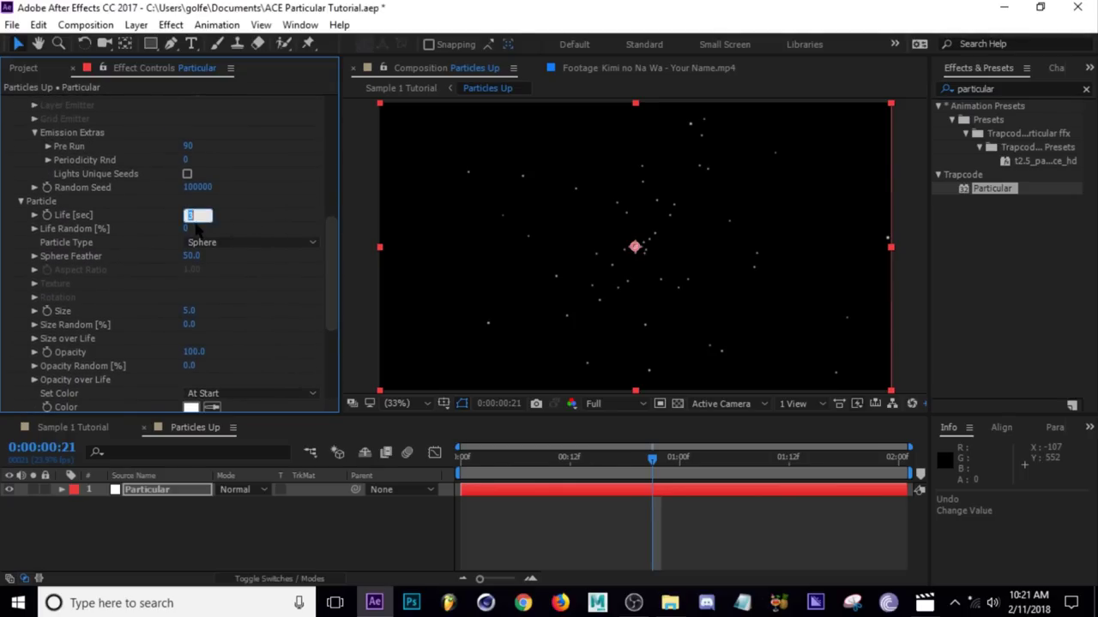
key("Return")
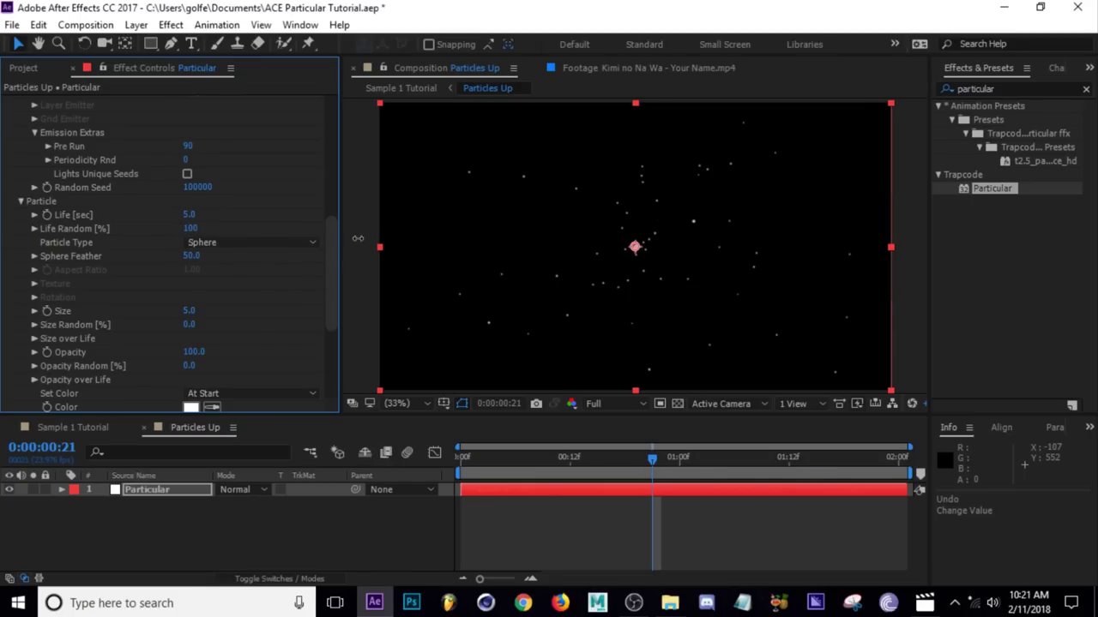
left_click_drag(653, 459, 552, 485)
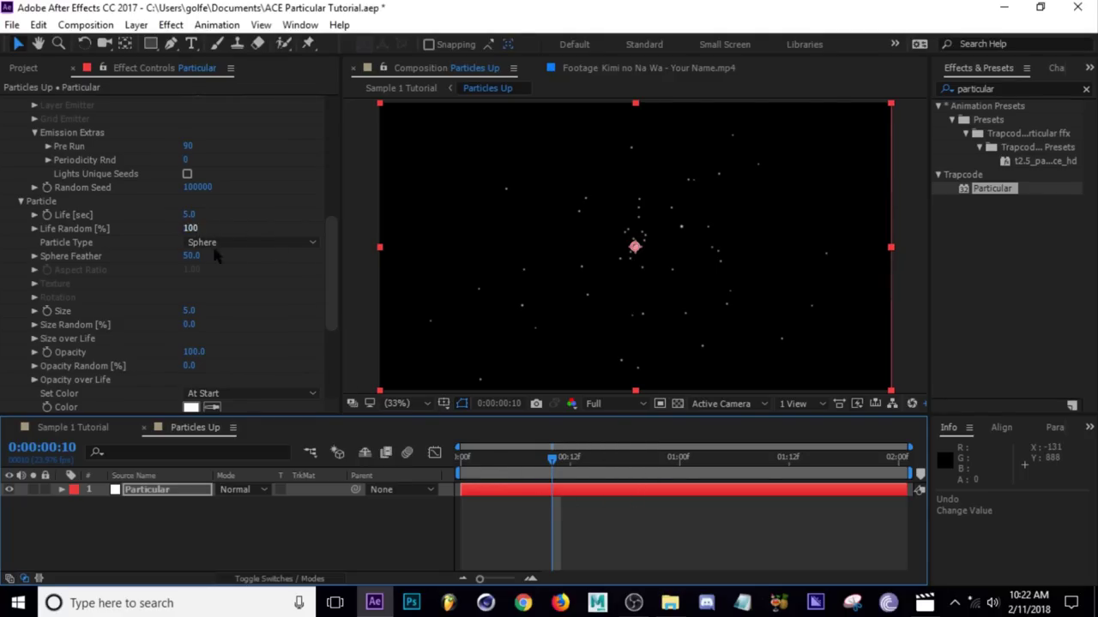
left_click_drag(553, 459, 707, 458)
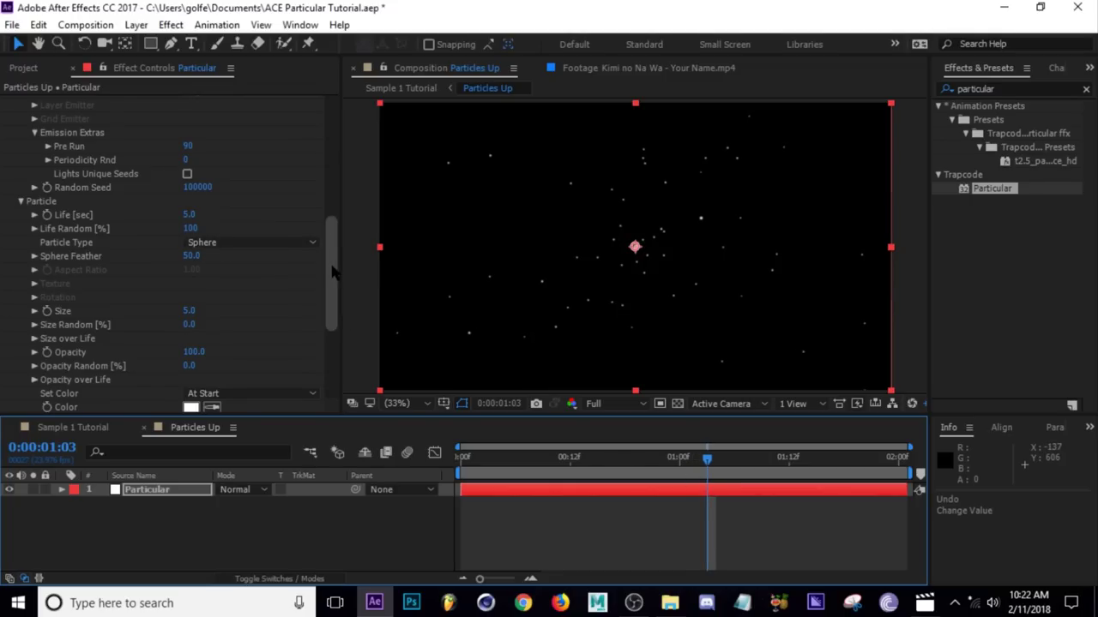
- Set particle Sphere Feather to 0 and Size to 8
left_click_drag(333, 273, 333, 290)
left_click(204, 233)
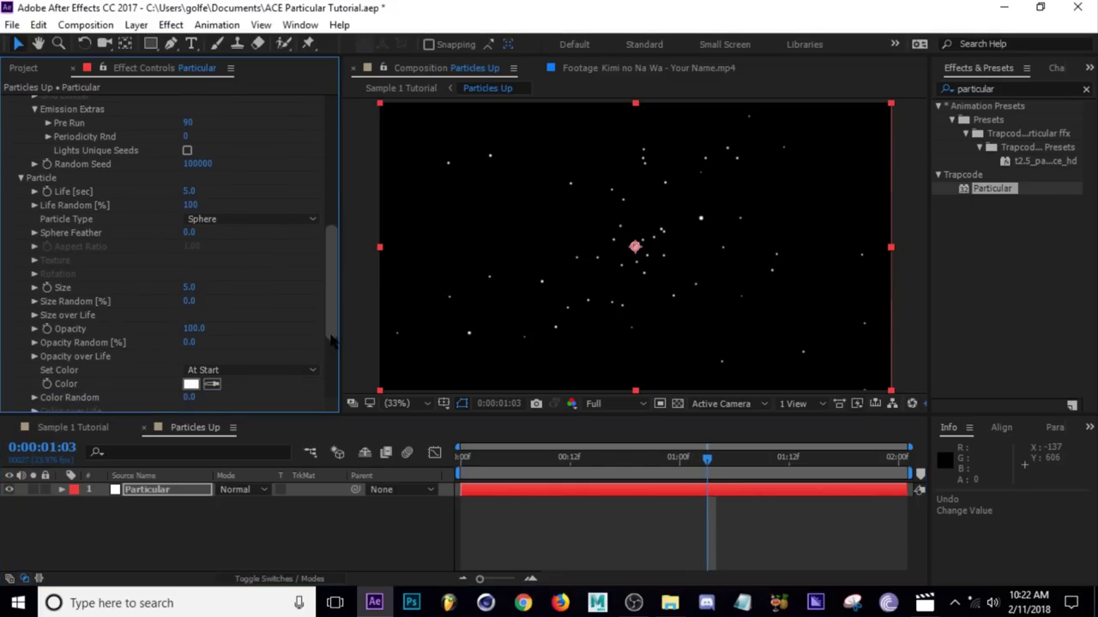
scroll(267, 295, "down", 1)
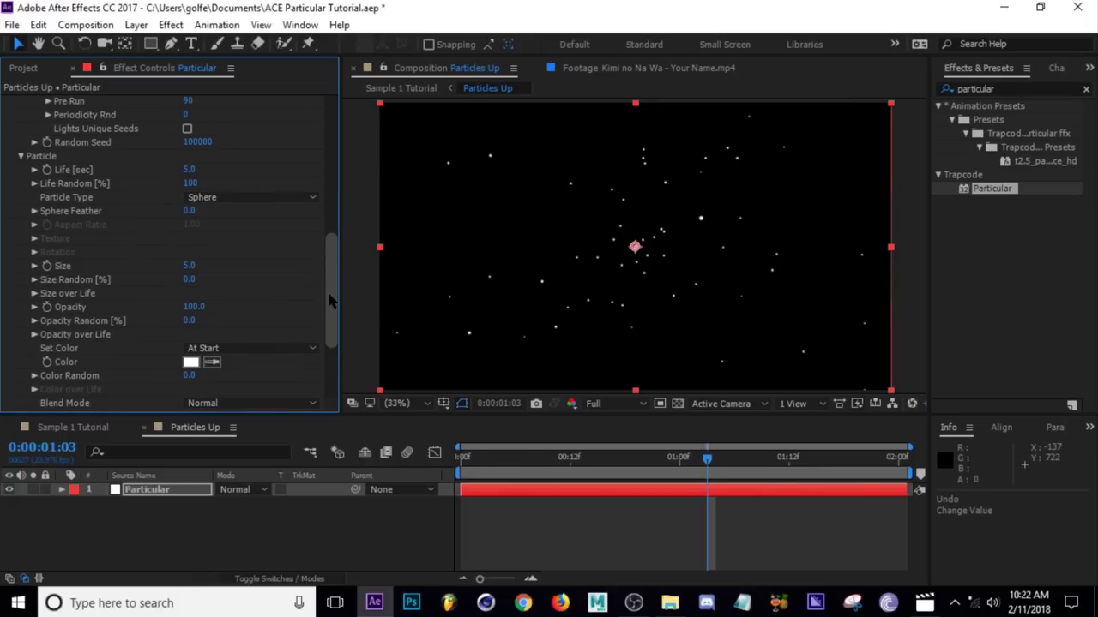
left_click(189, 265)
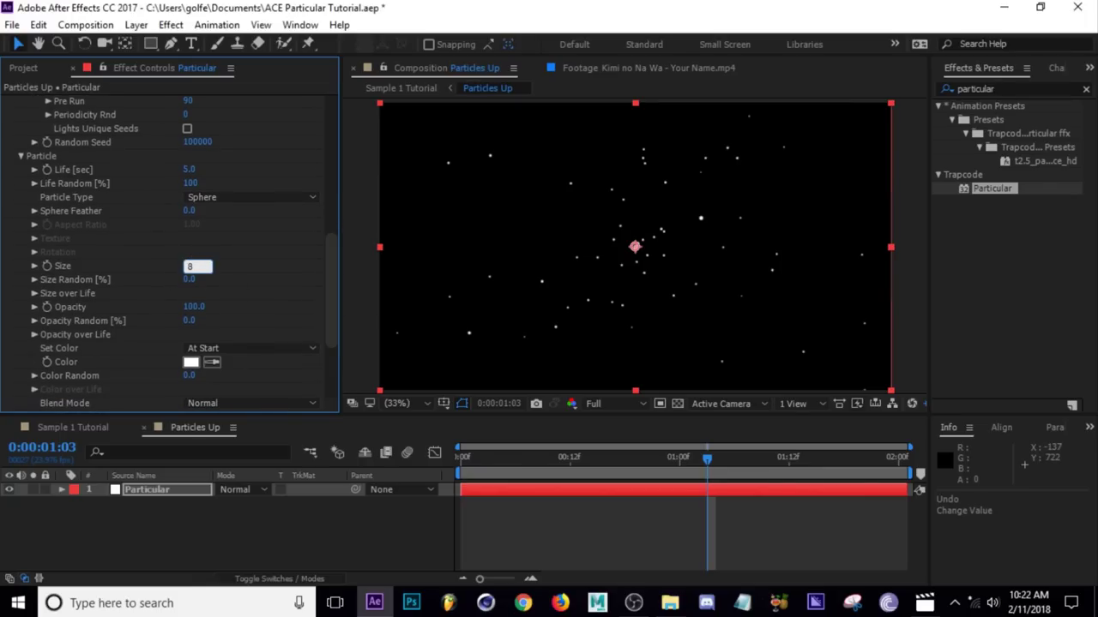
type("8")
key("Return")
- Set the Aux System to emit continuously
left_click(20, 156)
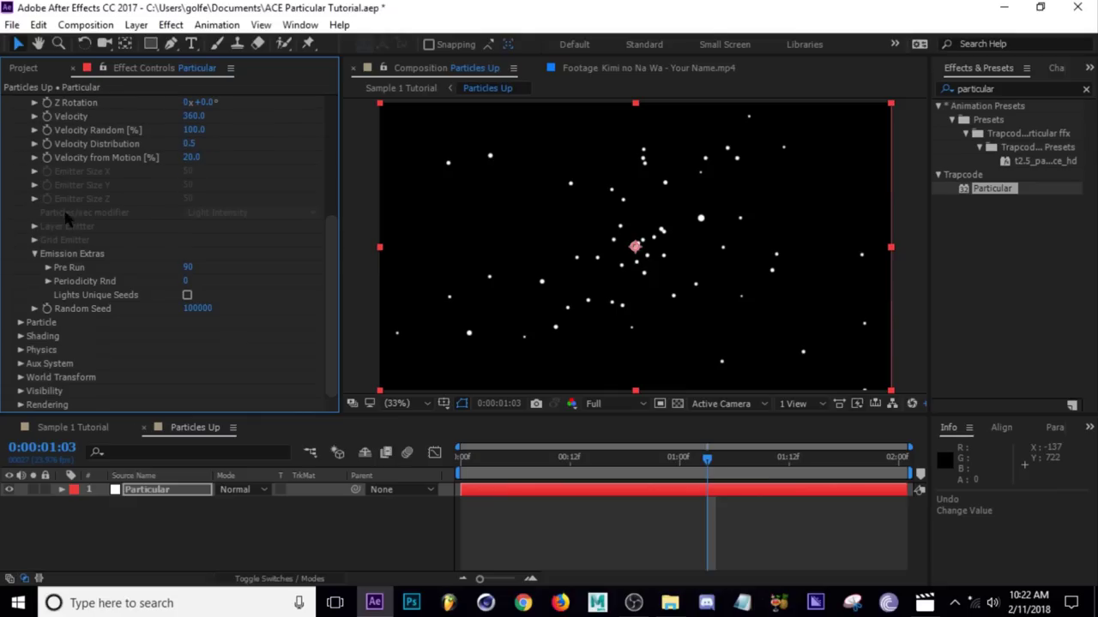
left_click(20, 364)
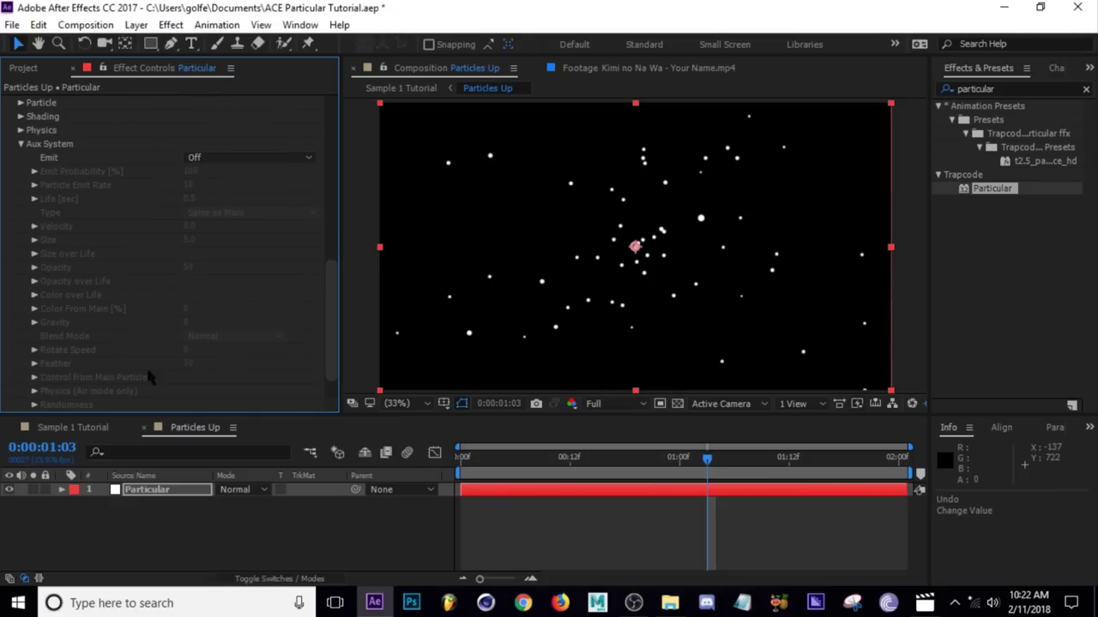
left_click(243, 158)
left_click(236, 208)
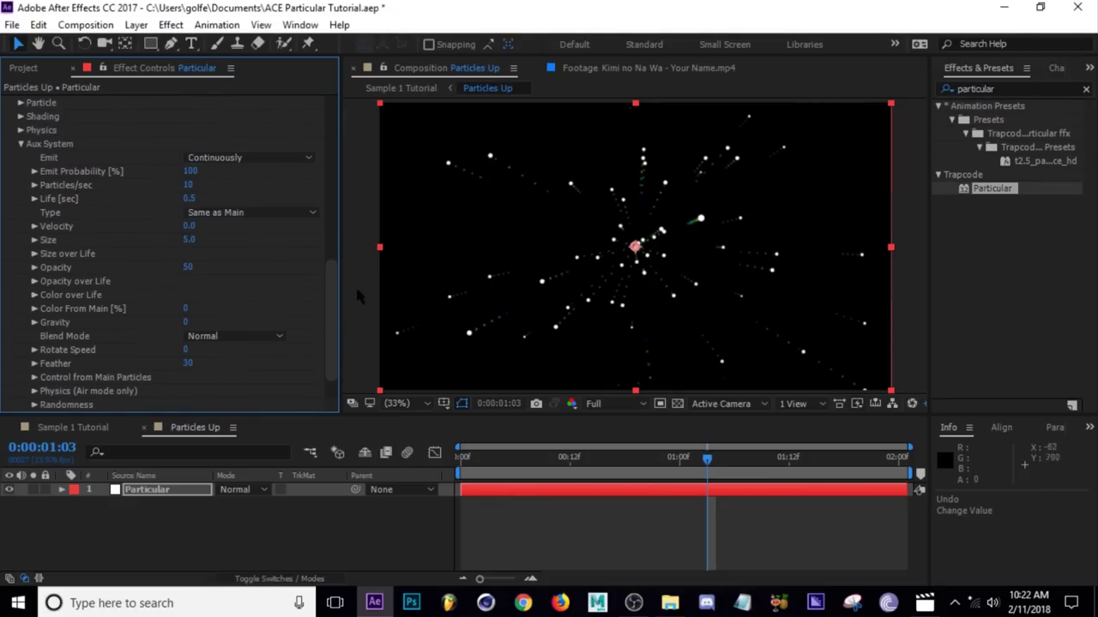
left_click_drag(334, 313, 335, 316)
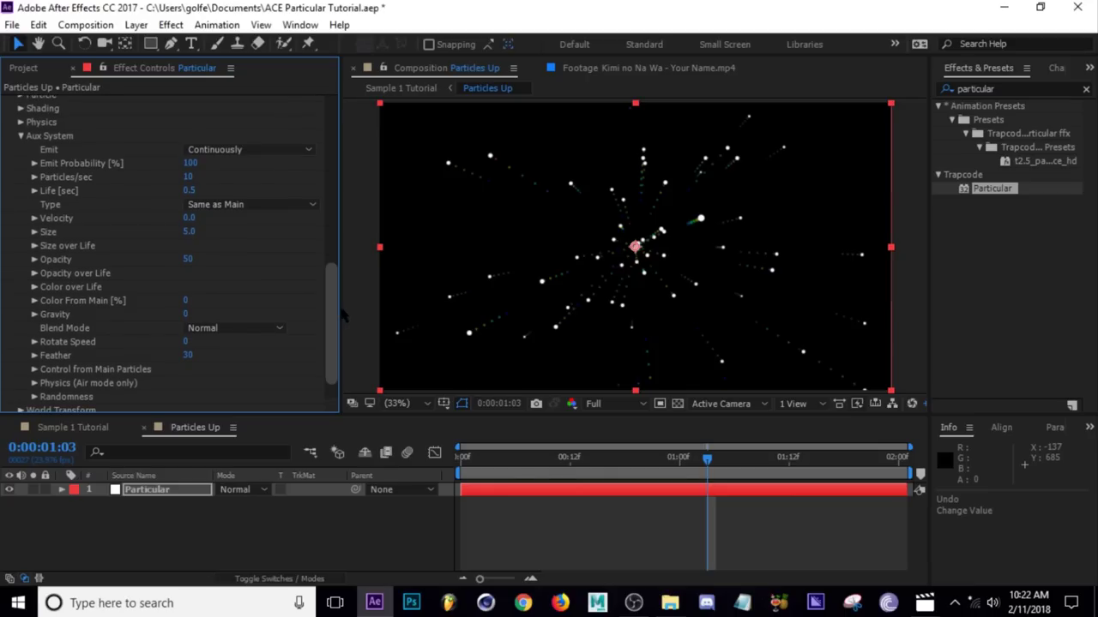
- Set aux particle Life to 5 seconds and Particles/sec to 450
scroll(338, 296, "up", 2)
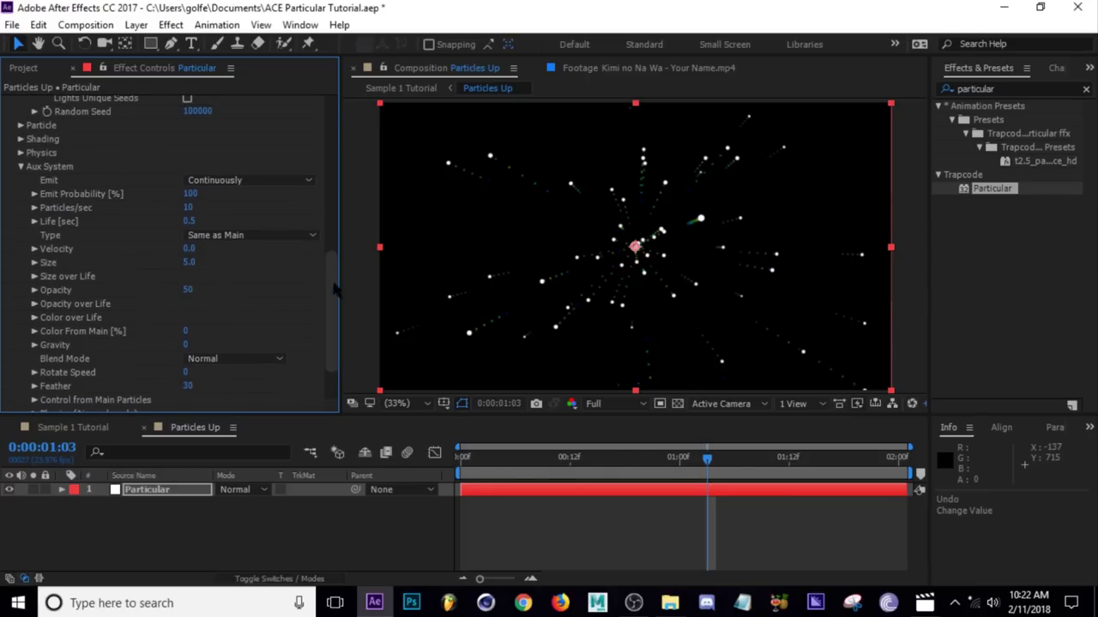
left_click(194, 221)
key("Return")
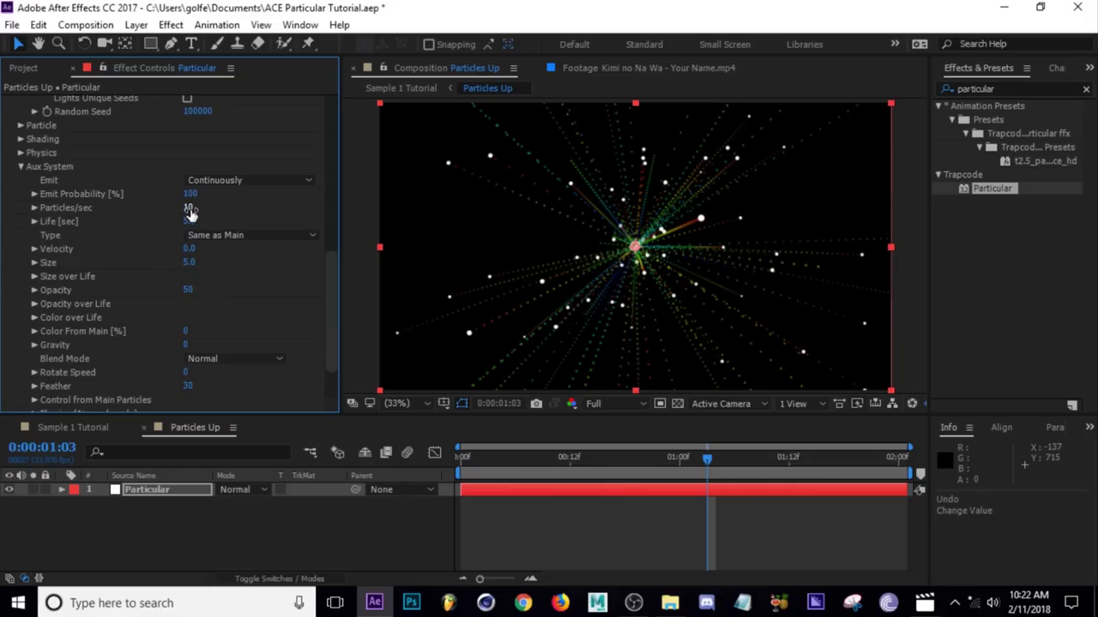
left_click(190, 209)
key("Return")
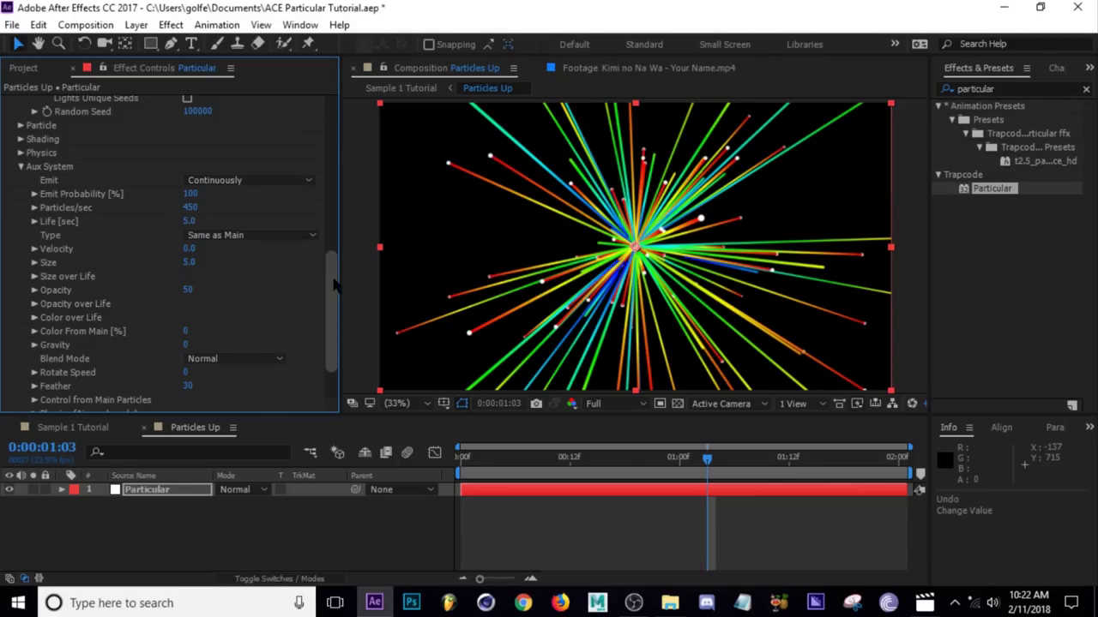
scroll(337, 285, "down", 3)
left_click(257, 296)
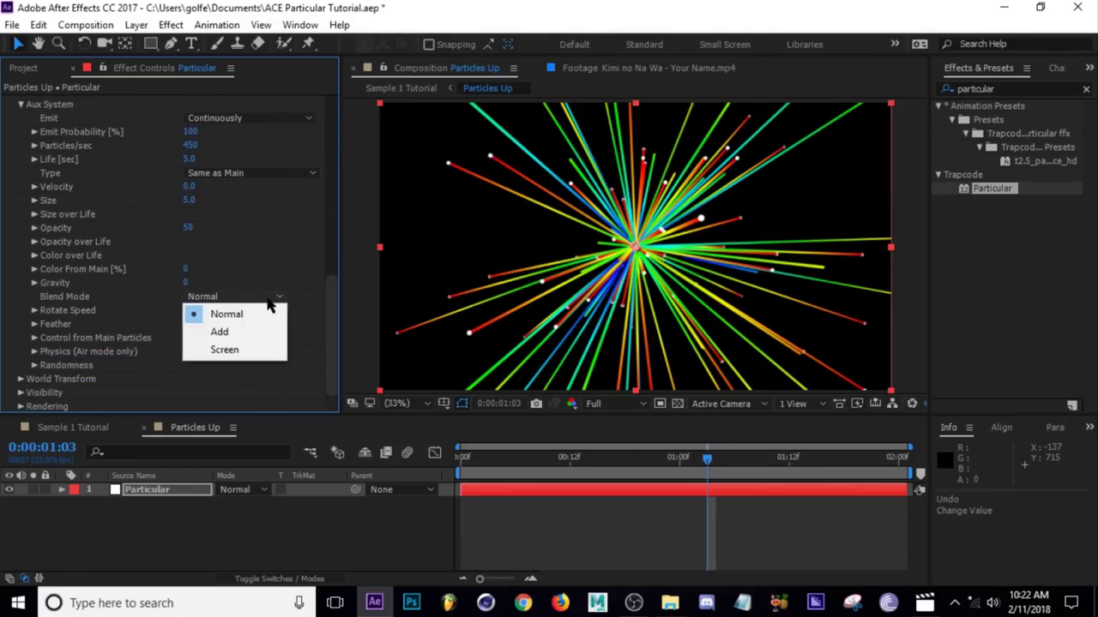
- Set aux trails' blend mode to Screen and apply a white-to-black Color over Life ramp preset
left_click(249, 348)
scroll(336, 310, "up", 2)
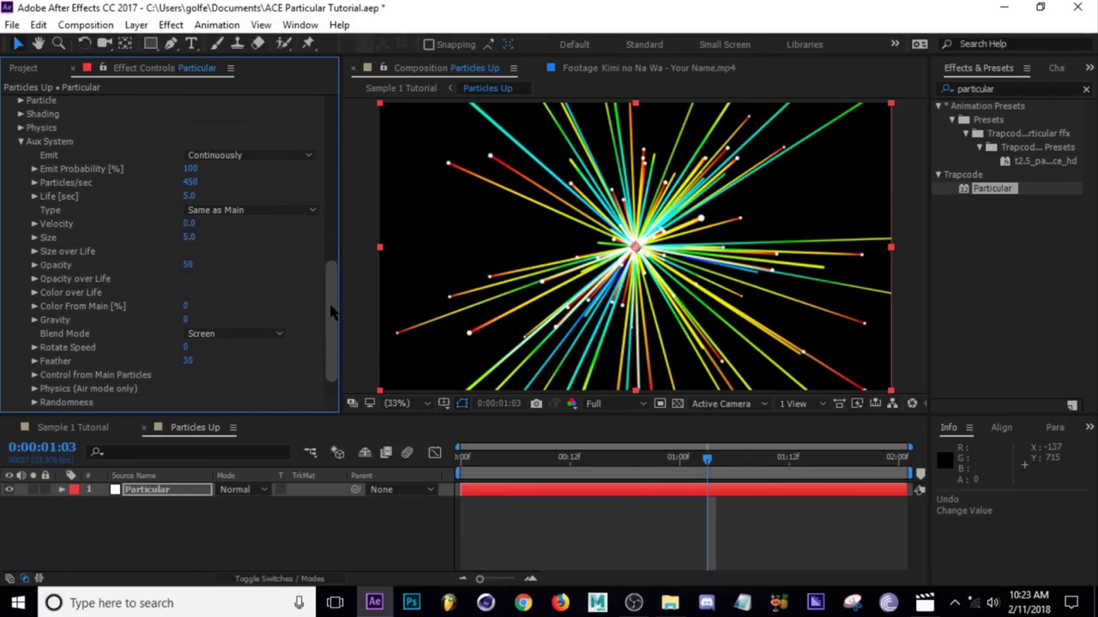
scroll(334, 310, "down", 1)
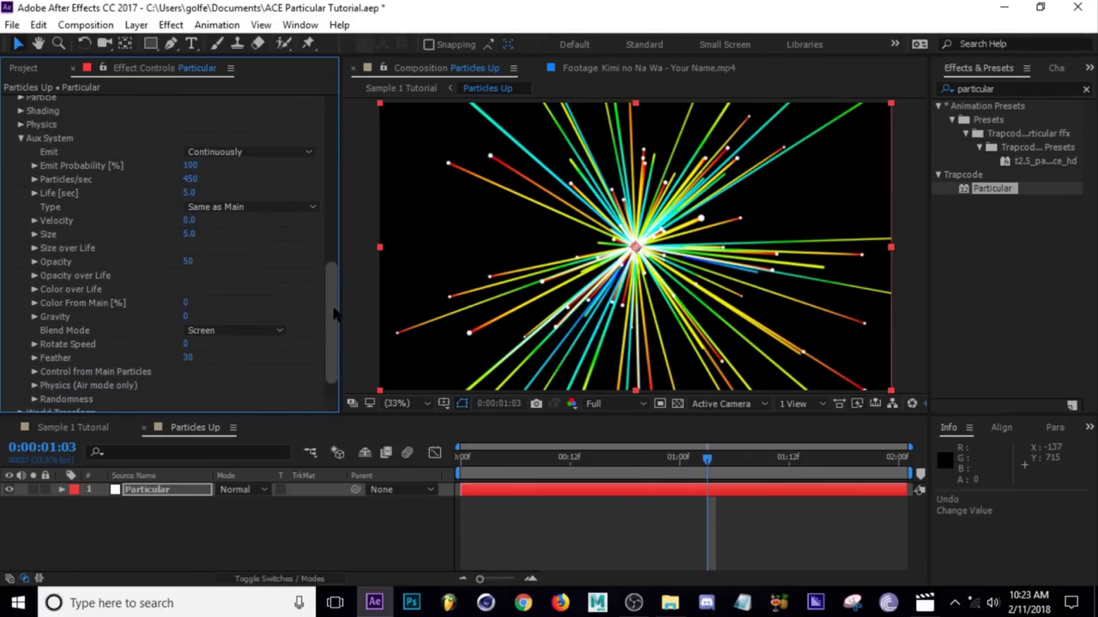
left_click(35, 290)
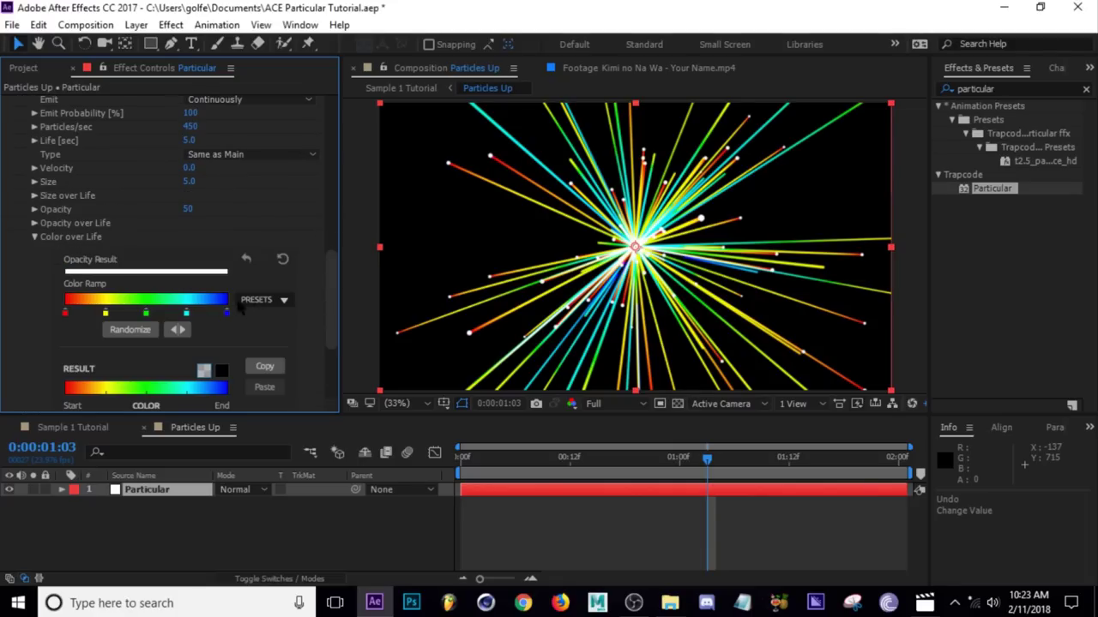
left_click(257, 299)
left_click(271, 346)
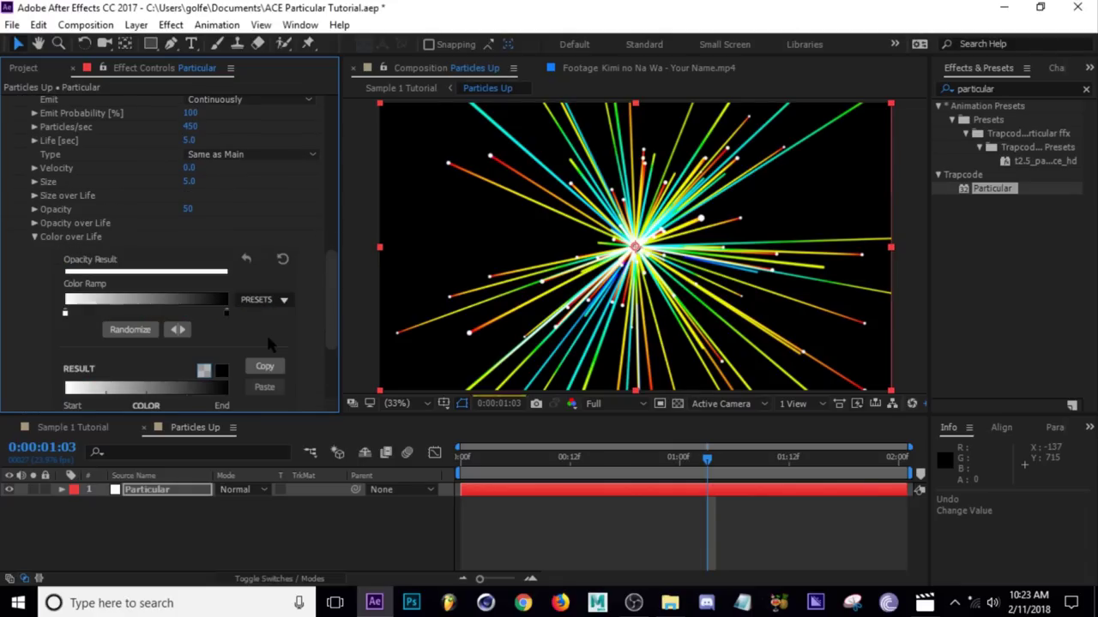
- Colour the ramp from bright purple at the start to blue-purple at the end
double_click(66, 314)
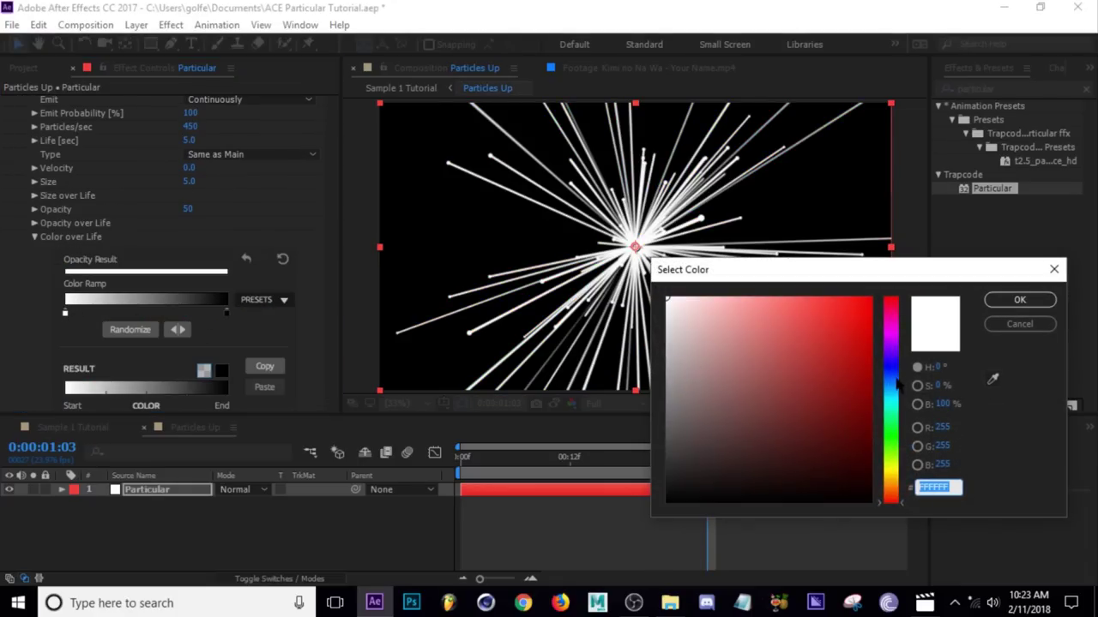
left_click(892, 360)
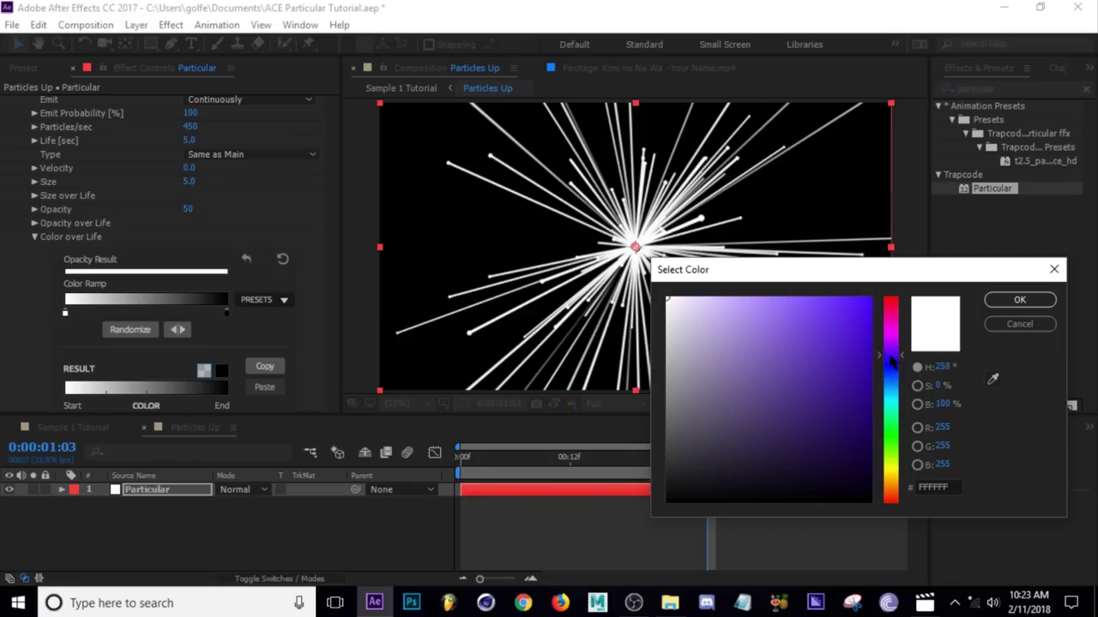
left_click_drag(809, 331, 803, 298)
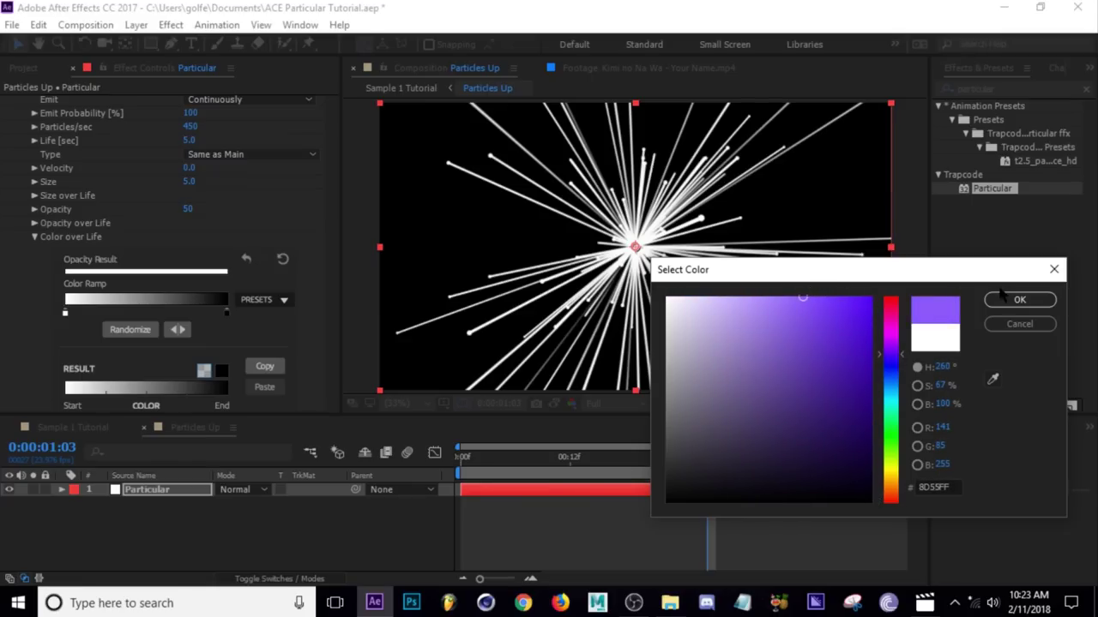
left_click(1005, 296)
double_click(227, 313)
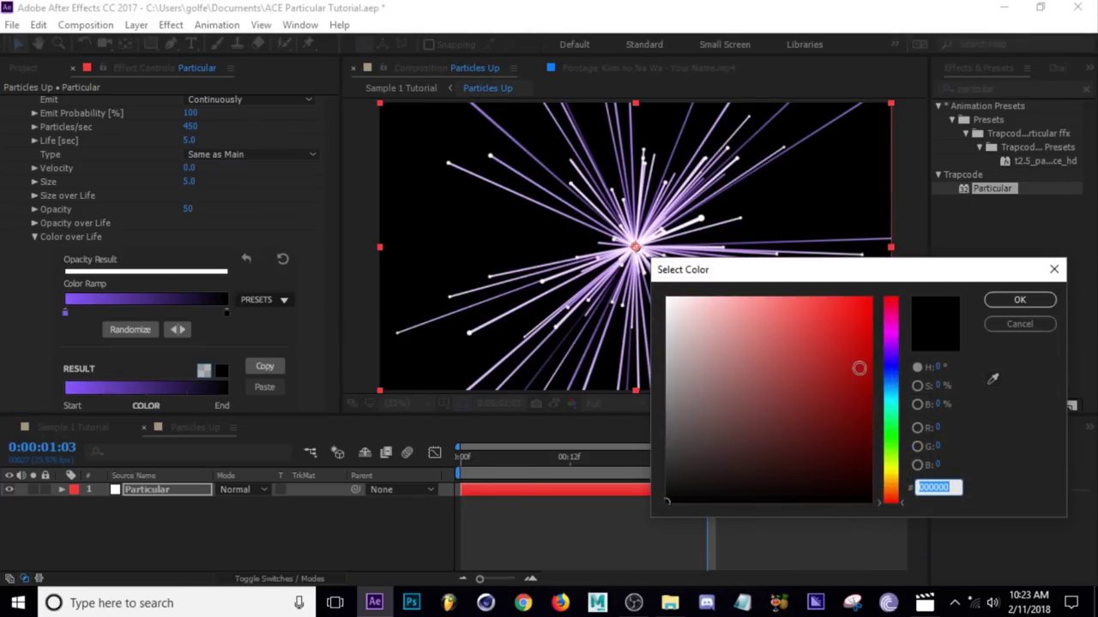
left_click(893, 369)
left_click_drag(816, 300, 811, 294)
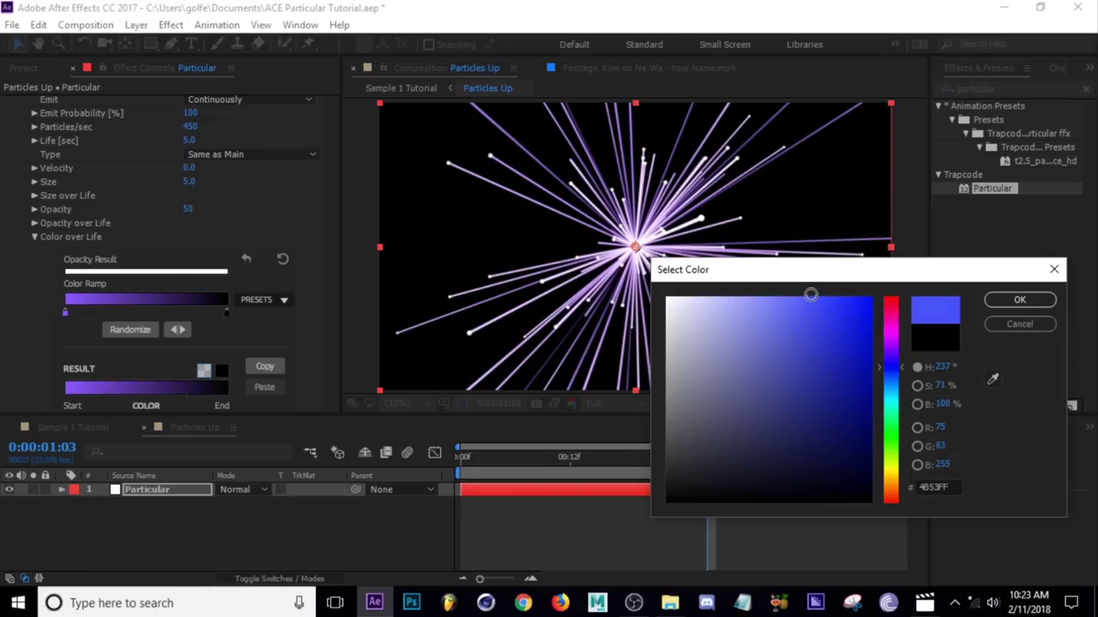
left_click(1020, 299)
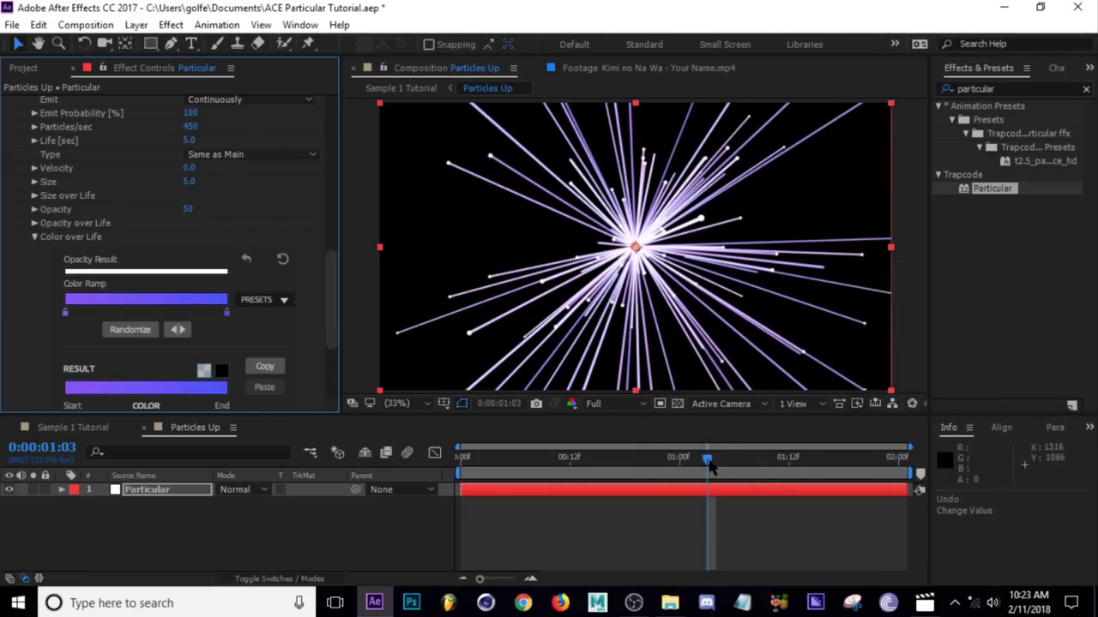
left_click_drag(708, 463, 810, 465)
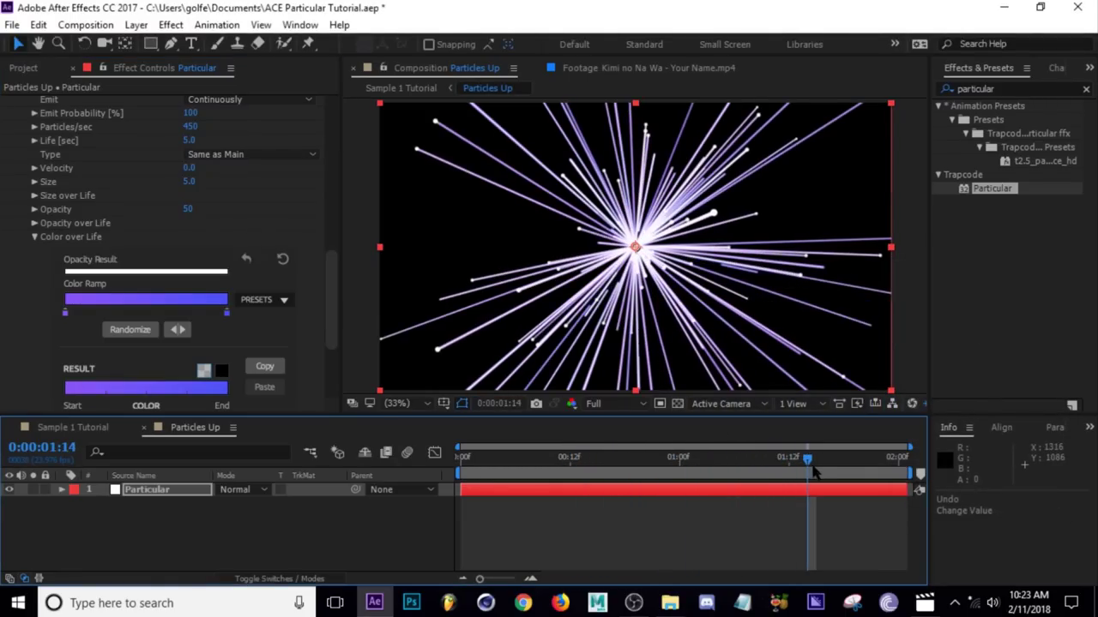
- Change the ramp's end colour to deeper blue 3E47FA, undoing a trial stop move
left_click(229, 319)
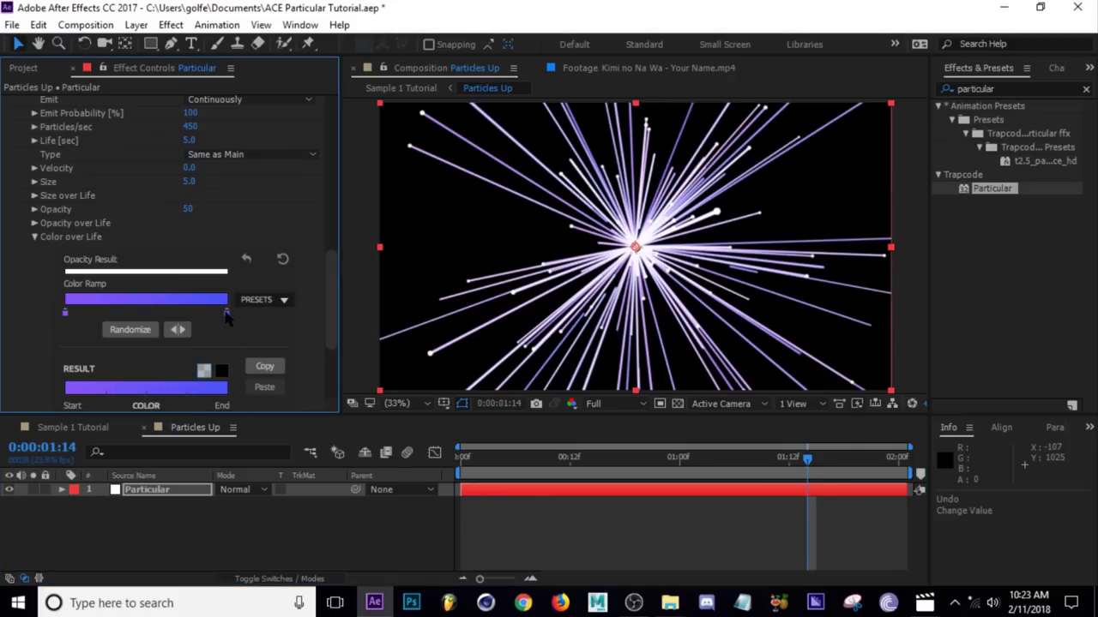
double_click(227, 314)
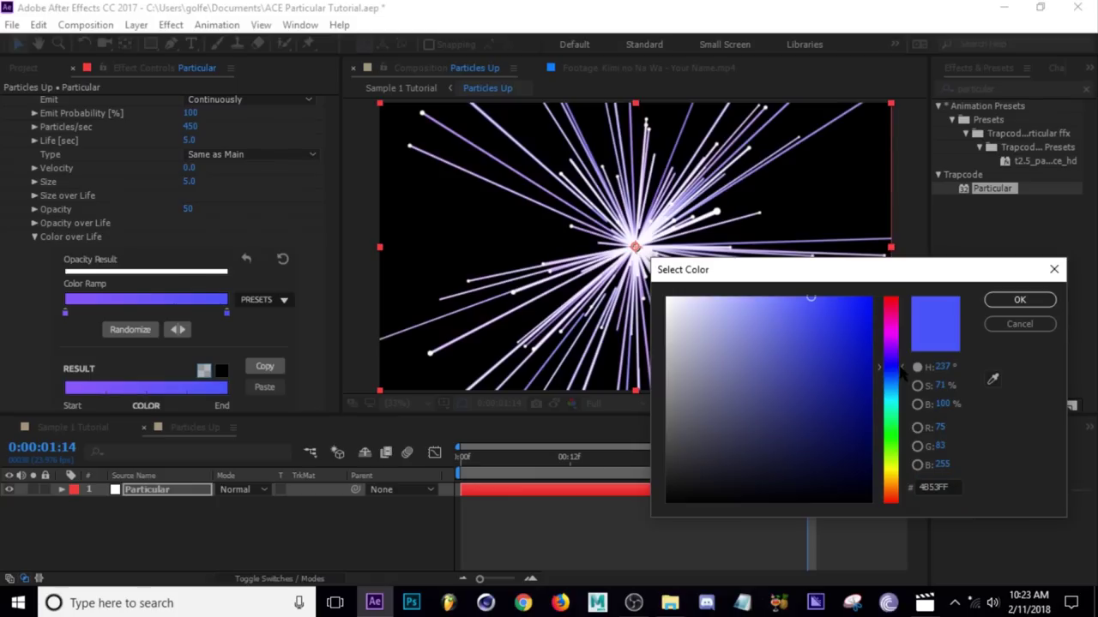
left_click_drag(815, 303, 820, 301)
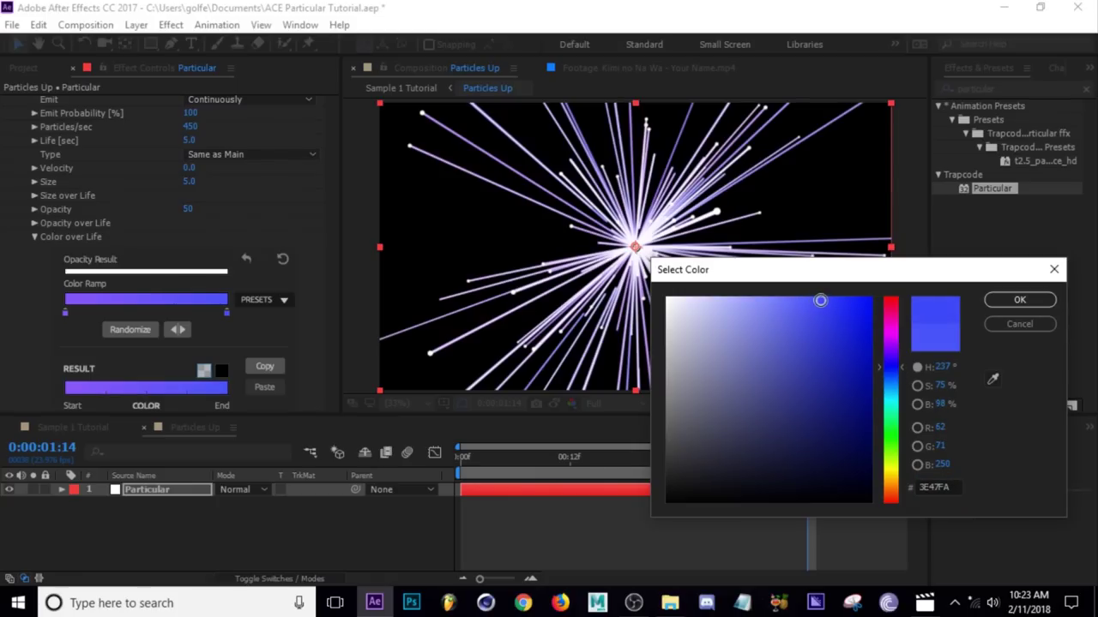
left_click(1012, 300)
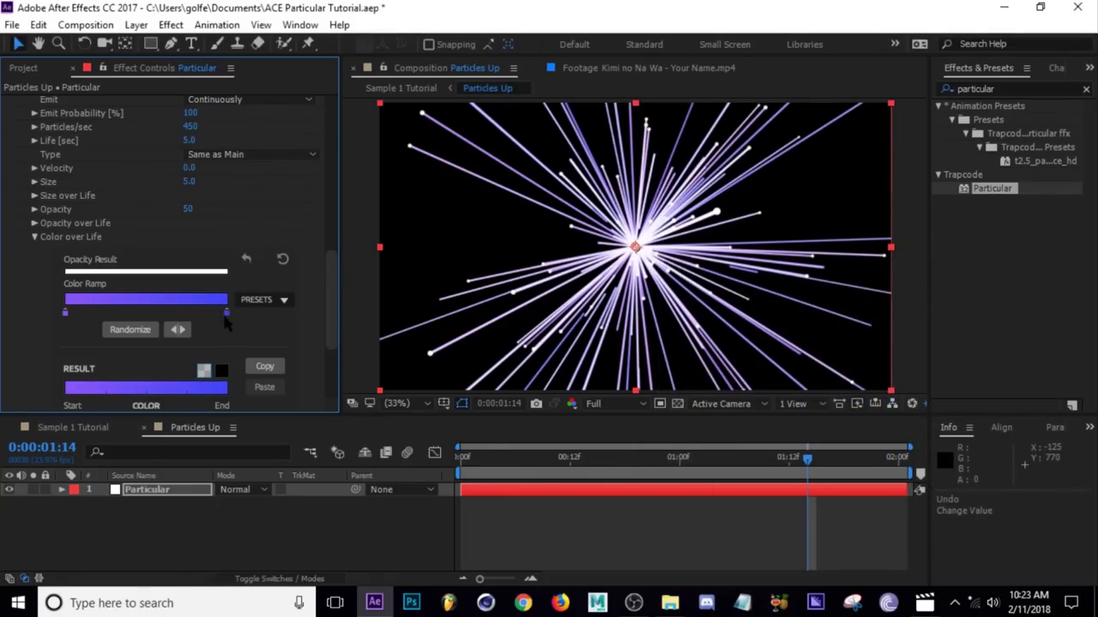
left_click_drag(227, 313, 74, 315)
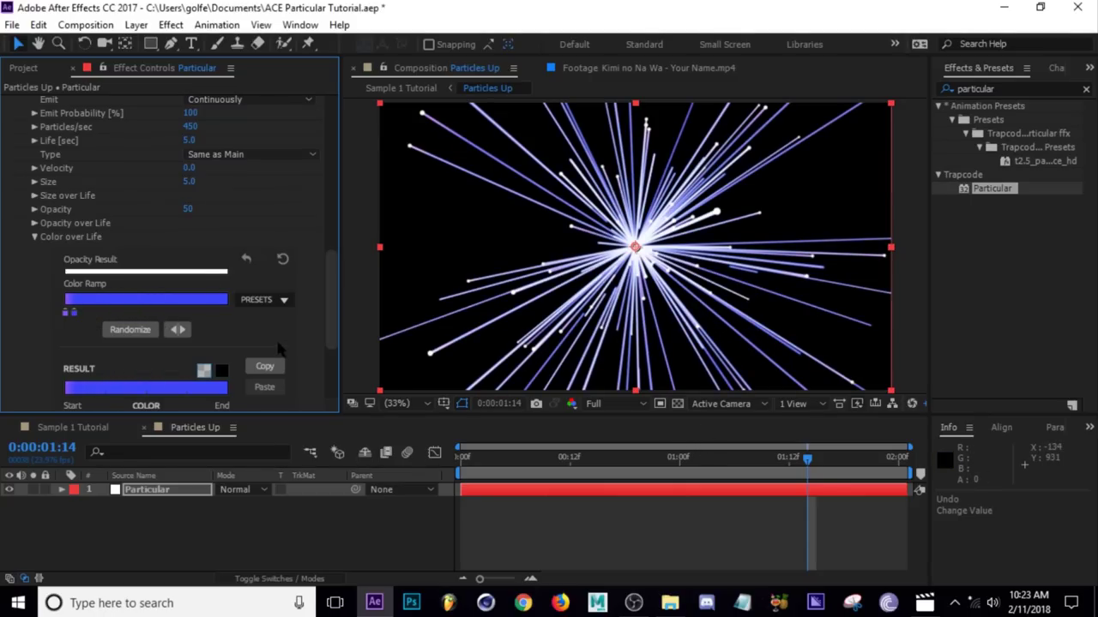
key("ctrl+z")
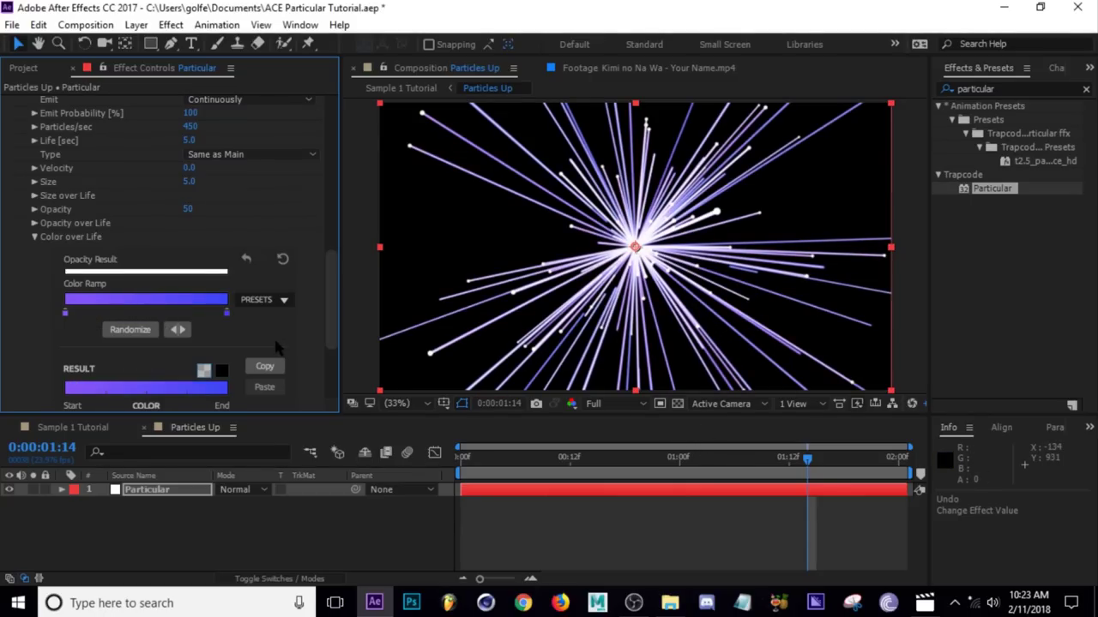
- Set the aux Physics Turbulence Position to 150
left_click(34, 238)
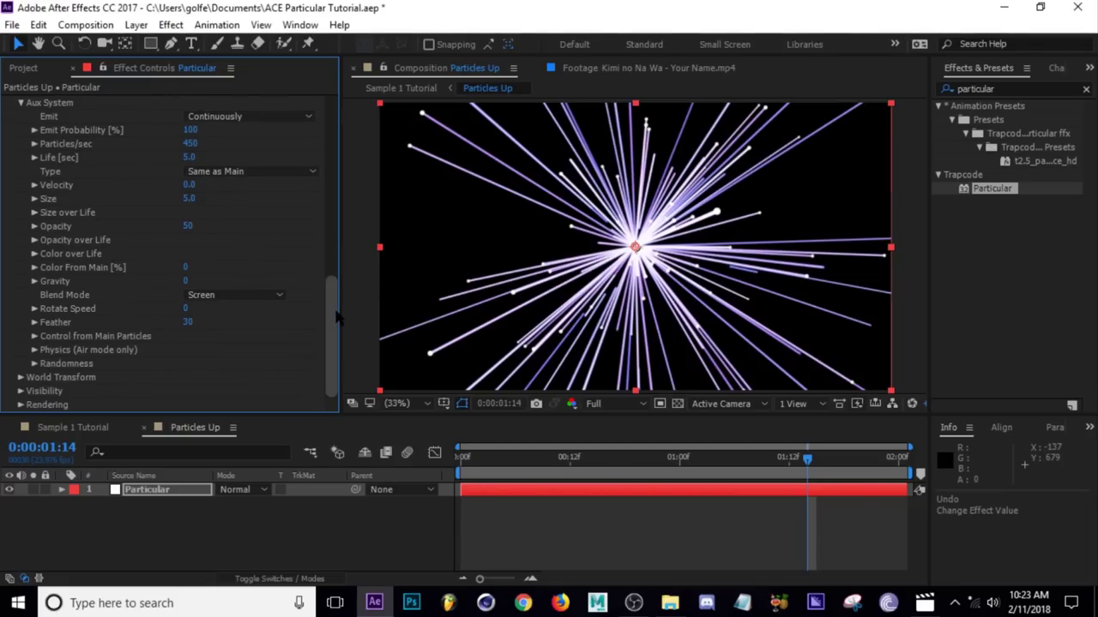
left_click(35, 350)
scroll(331, 257, "down", 1)
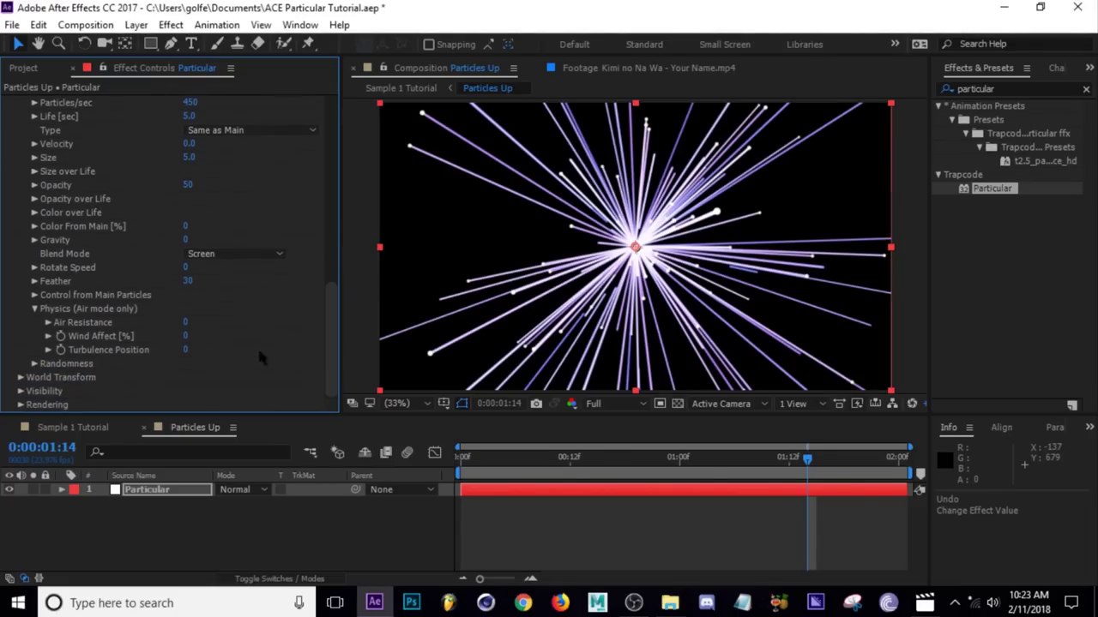
left_click(186, 350)
type("150")
key("Return")
left_click_drag(536, 465, 772, 486)
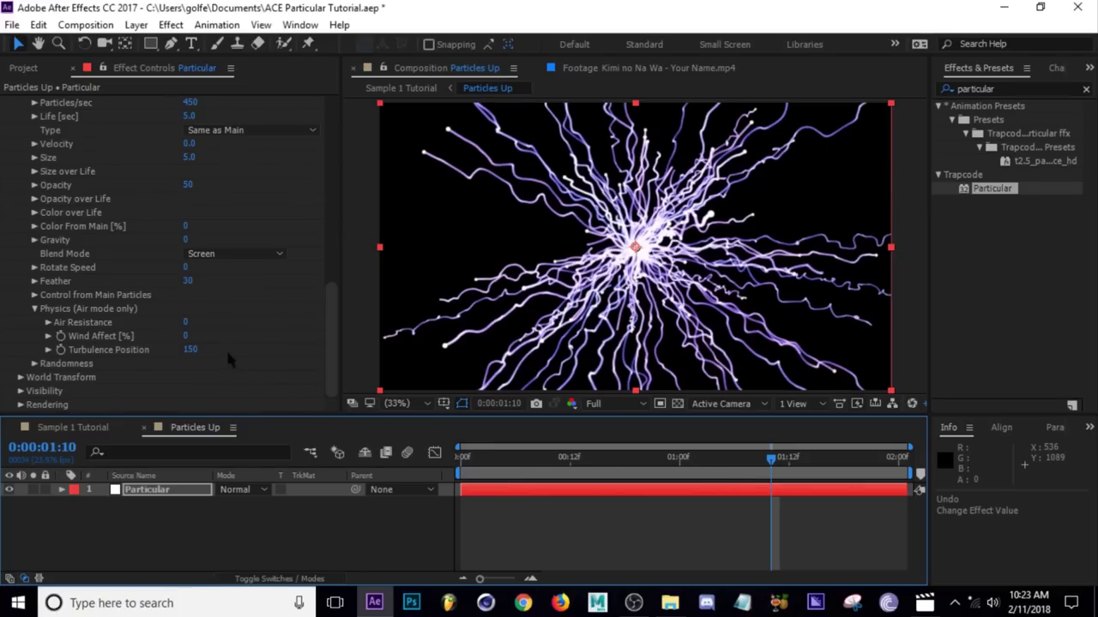
- Lower aux Turbulence Position to 120, then settle on 100
left_click(196, 350)
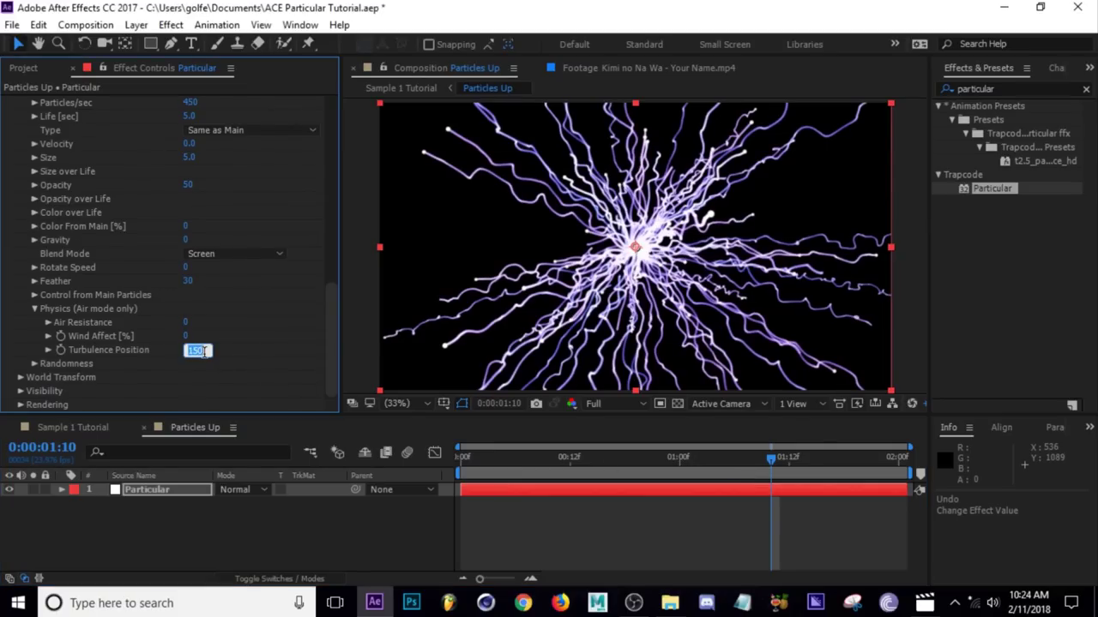
type("120")
key("Return")
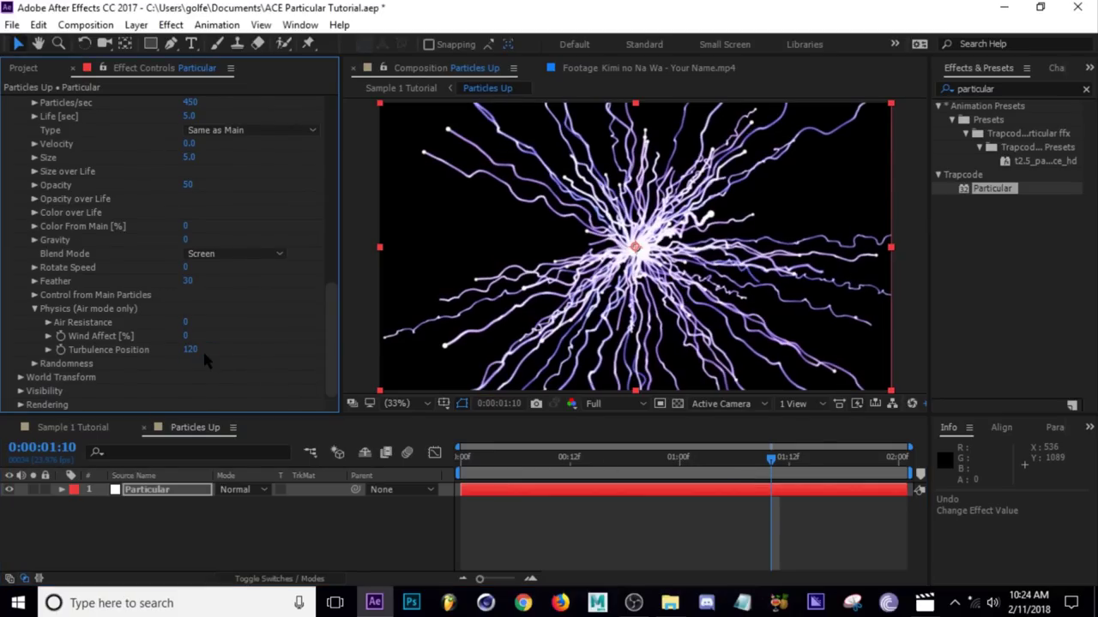
left_click(196, 350)
type("1")
key("Return")
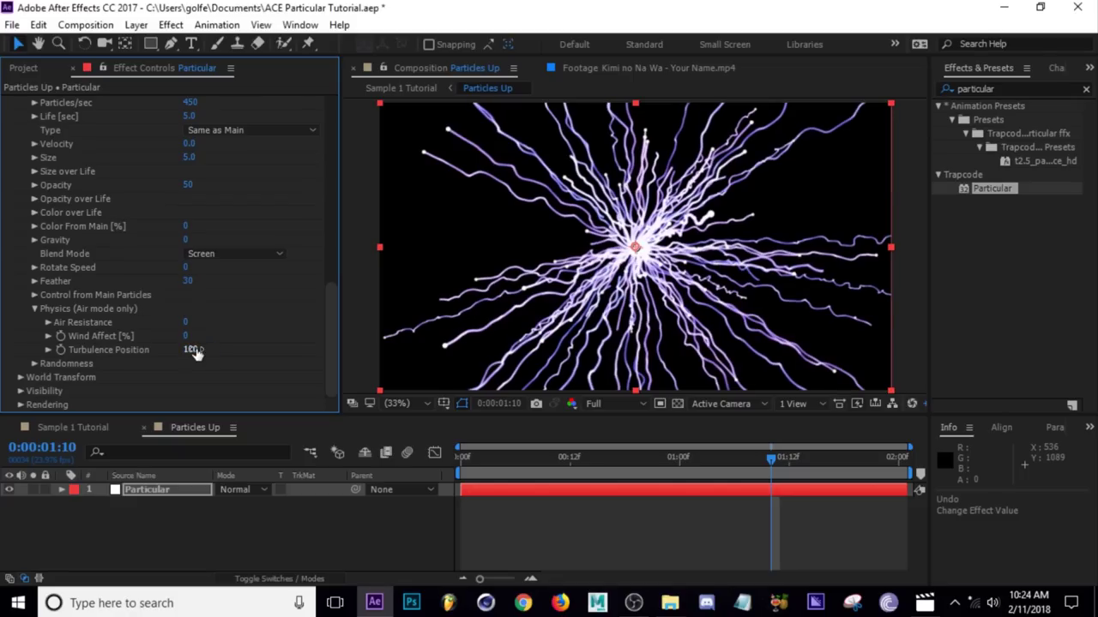
- Set the main Physics Gravity to -160 so particles rise
left_click_drag(771, 457, 534, 478)
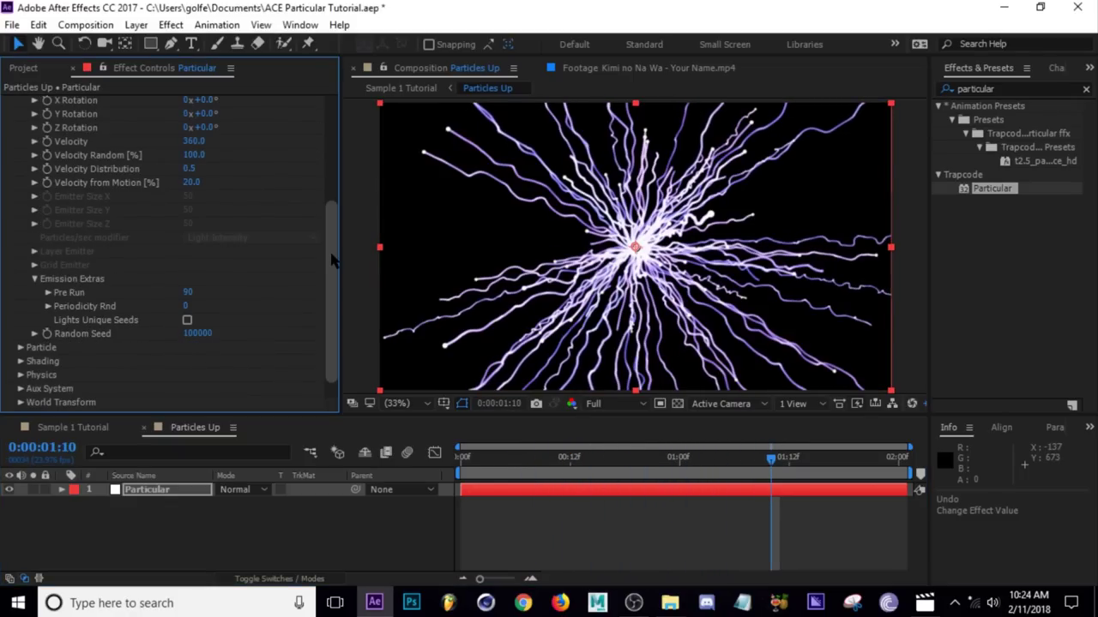
scroll(317, 296, "down", 1)
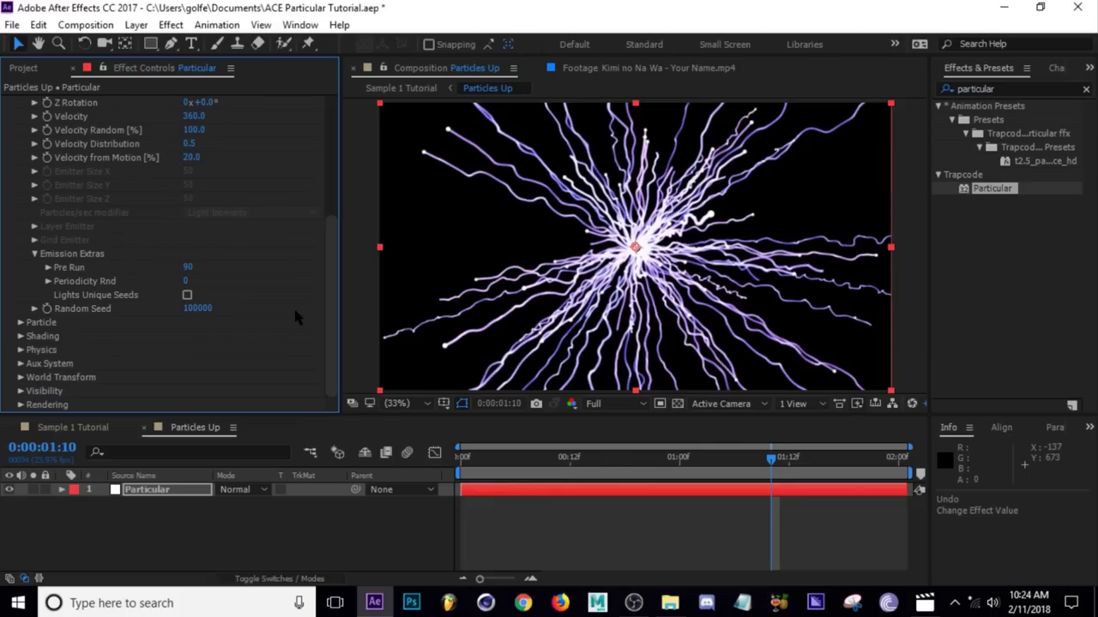
left_click(19, 351)
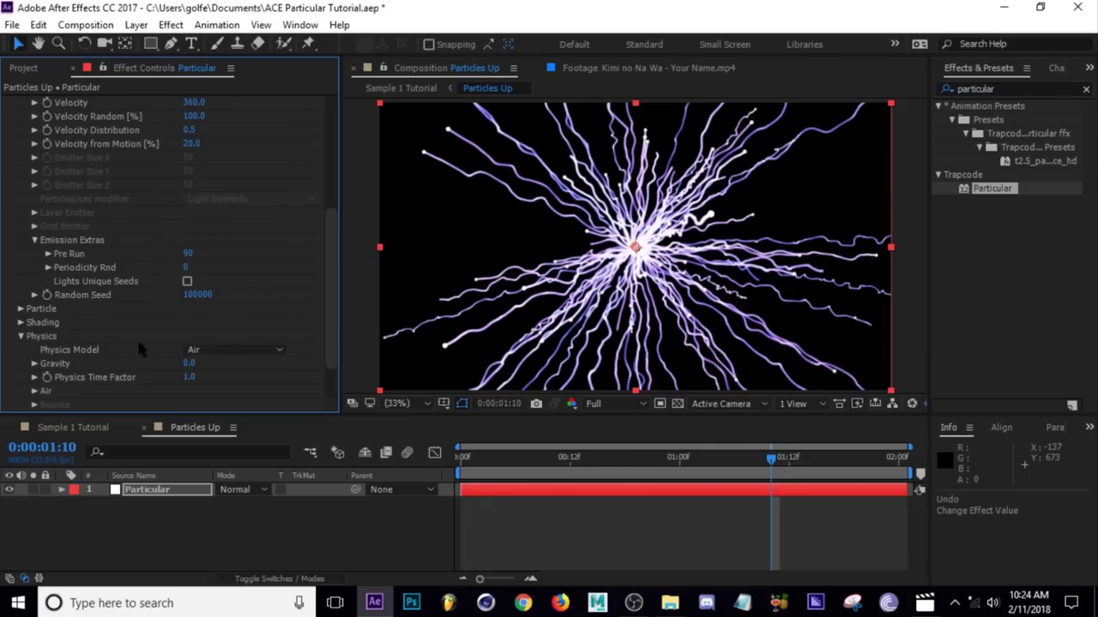
scroll(332, 331, "down", 2)
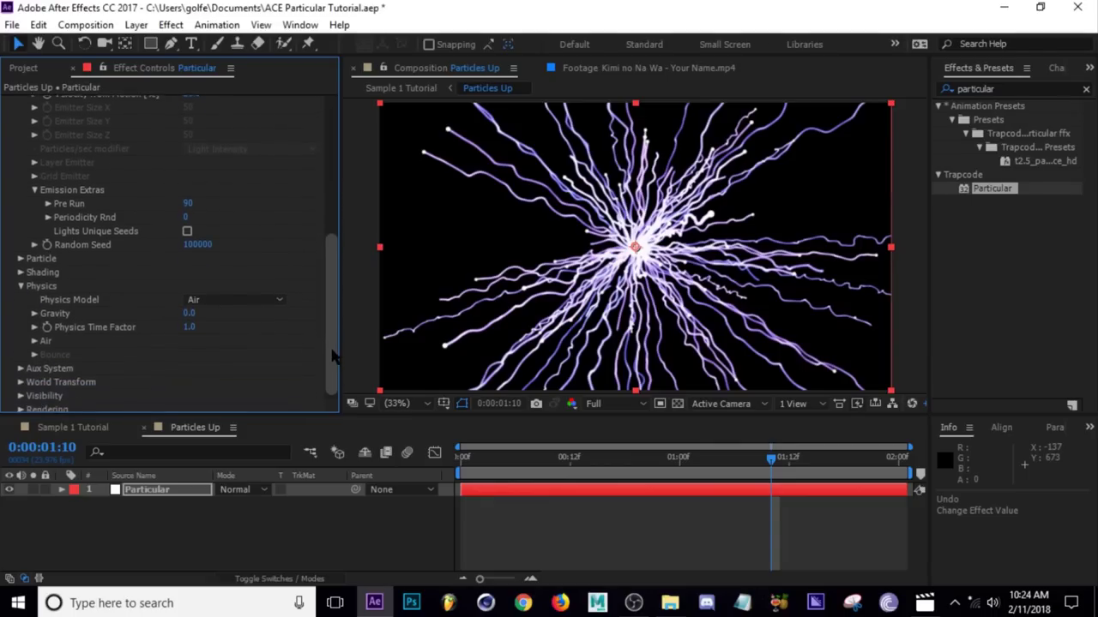
left_click(189, 311)
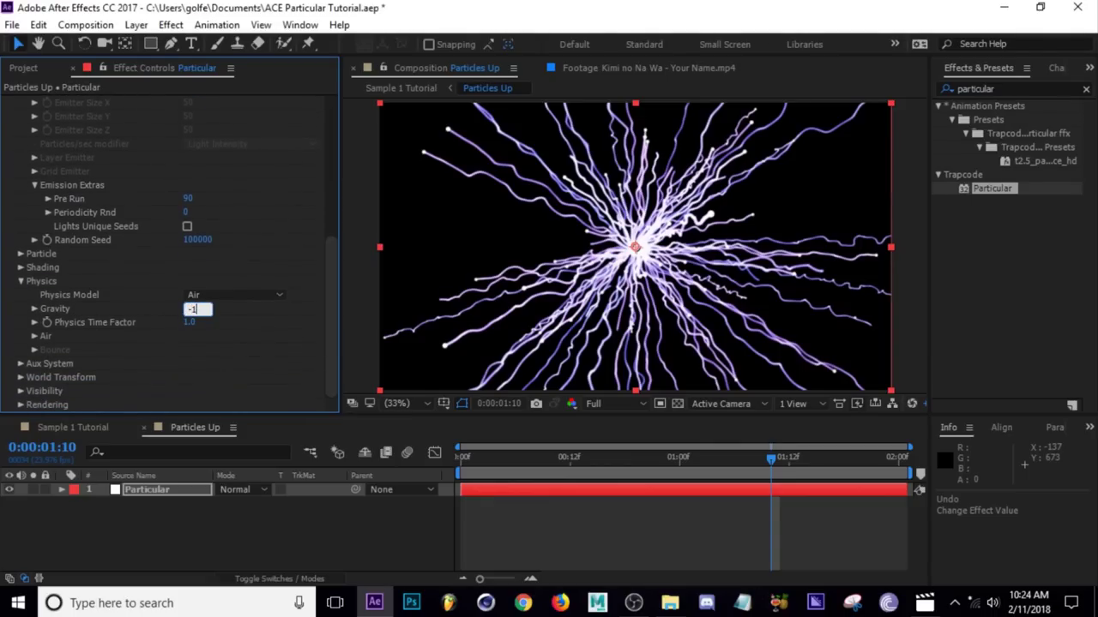
type("-160")
key("Return")
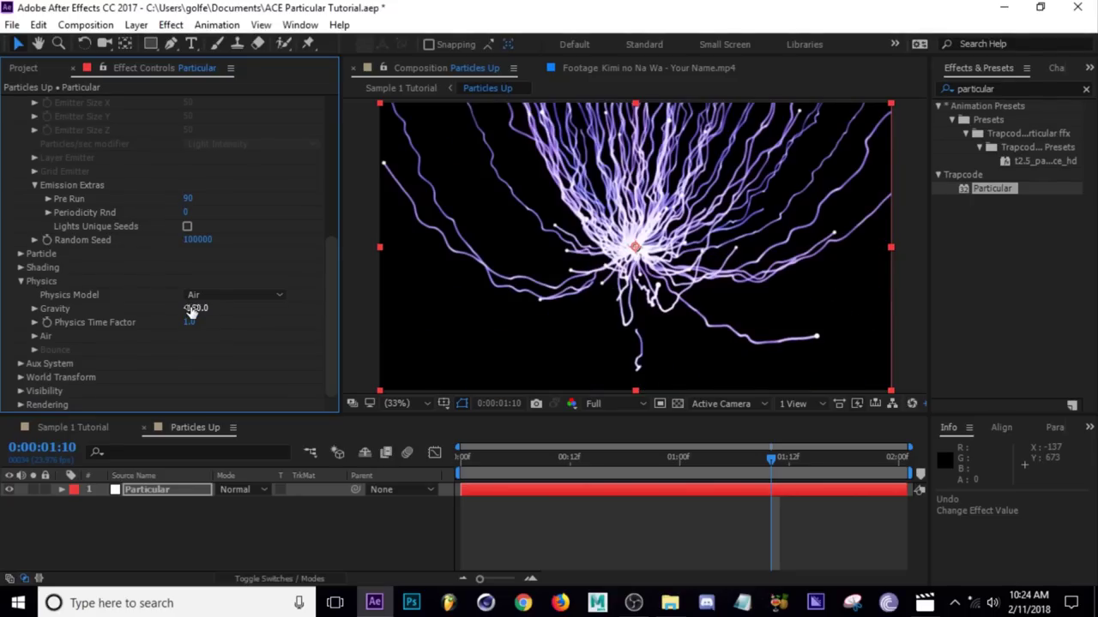
left_click_drag(782, 470, 849, 463)
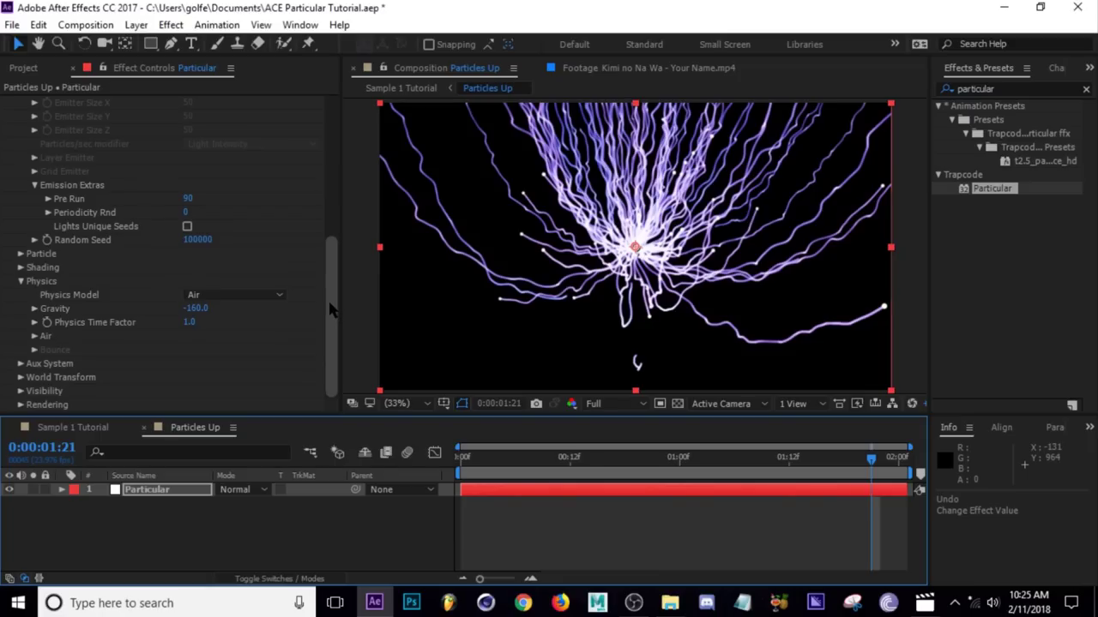
- Move the emitter's Position XY down to Y 885 (960,885)
left_click_drag(333, 312, 324, 160)
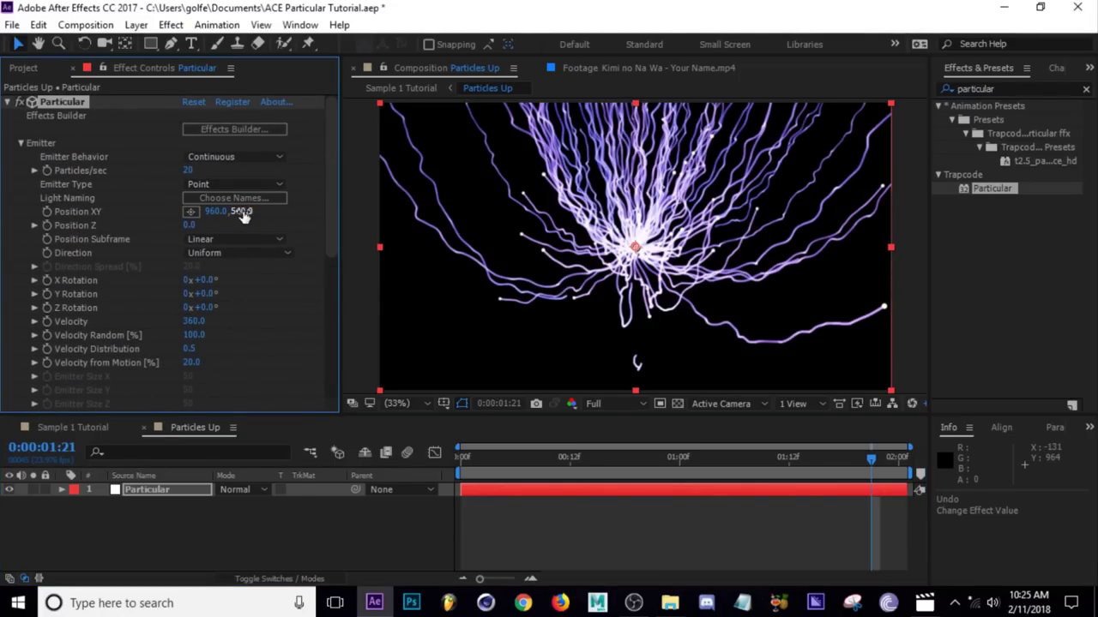
left_click_drag(243, 214, 499, 230)
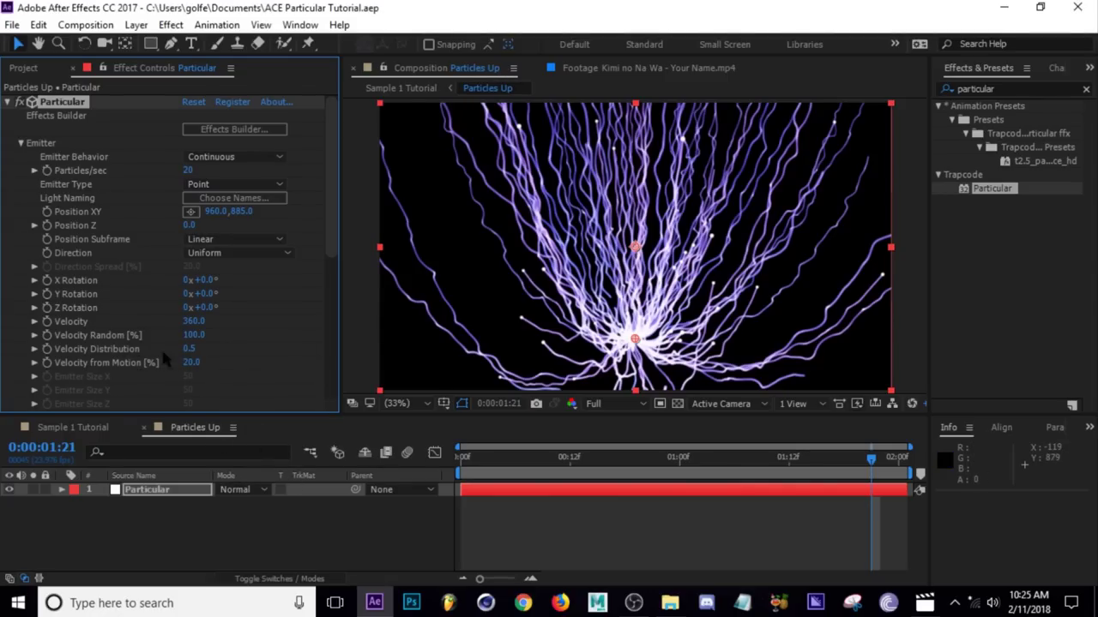
left_click_drag(333, 247, 17, 371)
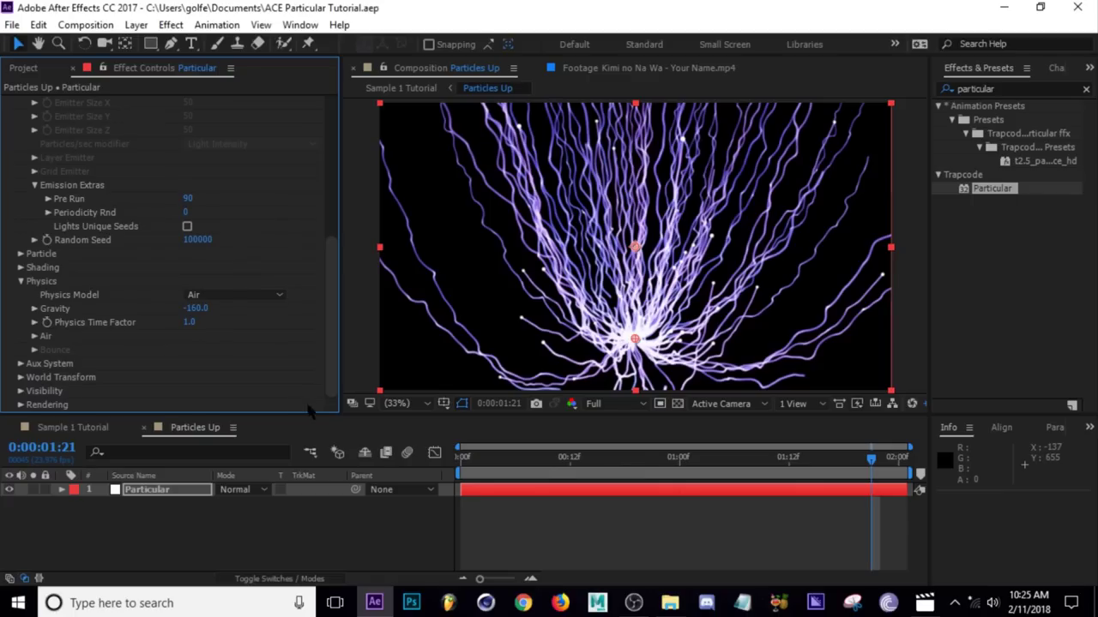
- Slide the aux Color over Life ramp's end stop inward, settling it partway toward the middle
left_click(20, 363)
scroll(172, 257, "down", 1)
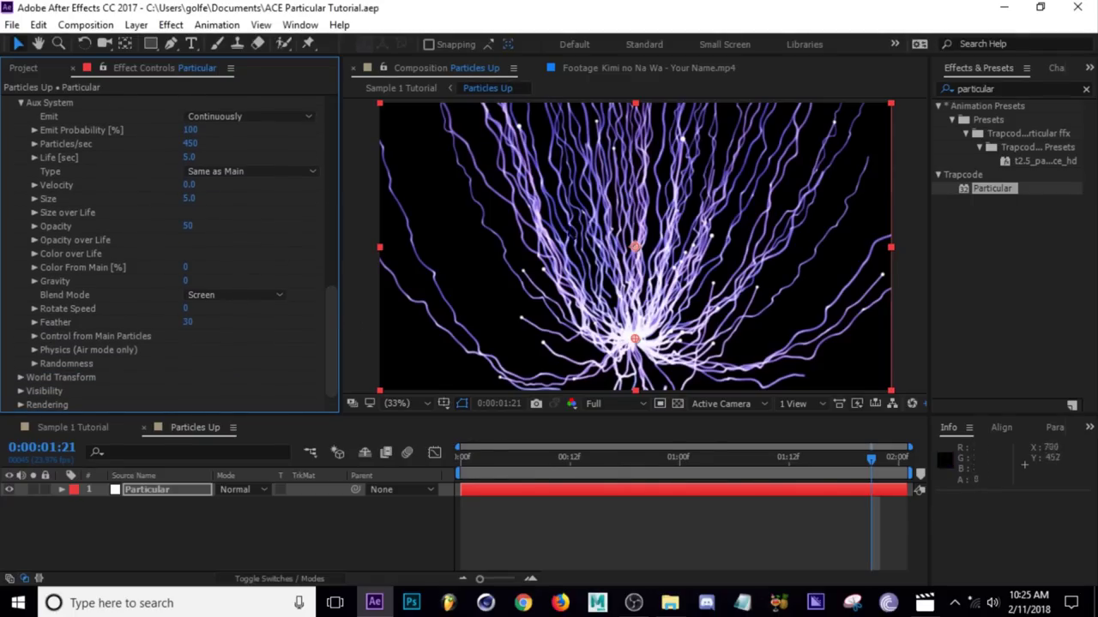
left_click(34, 256)
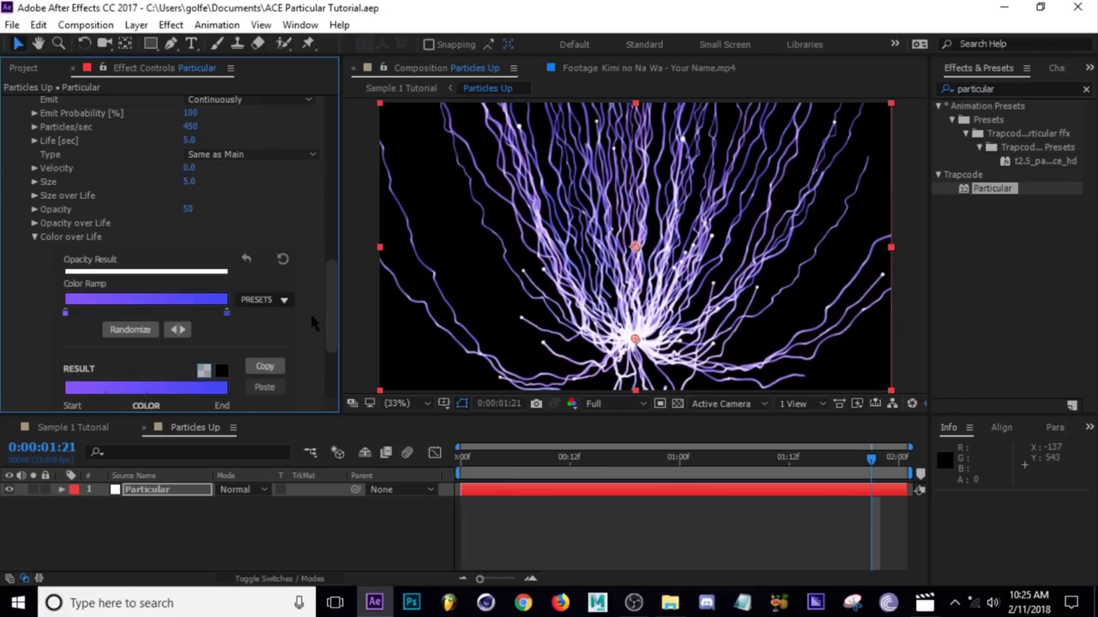
scroll(291, 296, "down", 2)
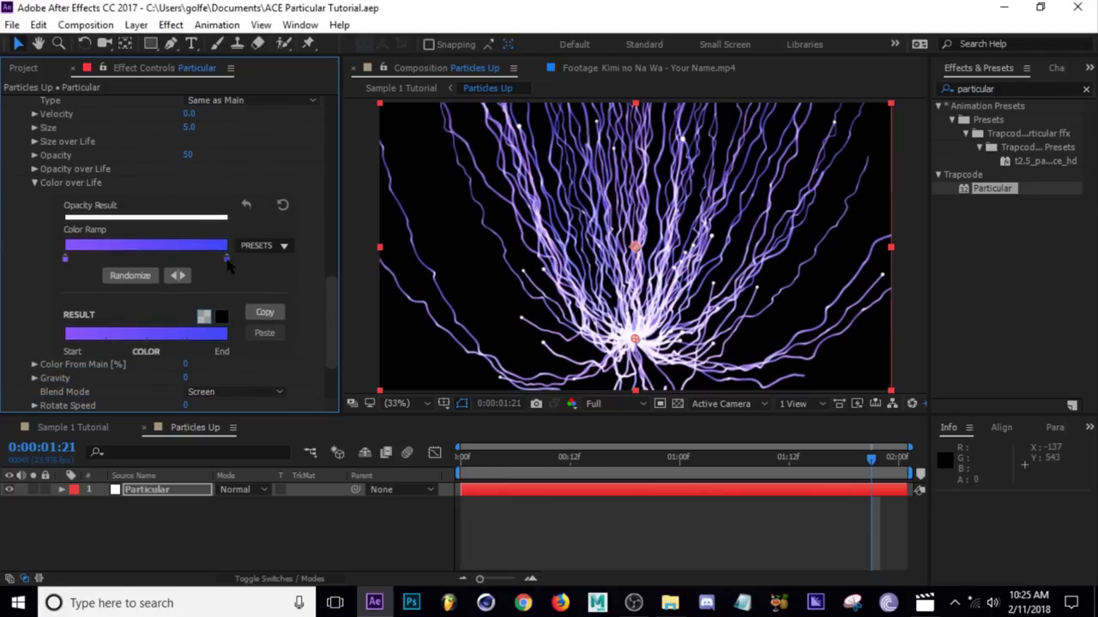
left_click_drag(228, 264, 80, 264)
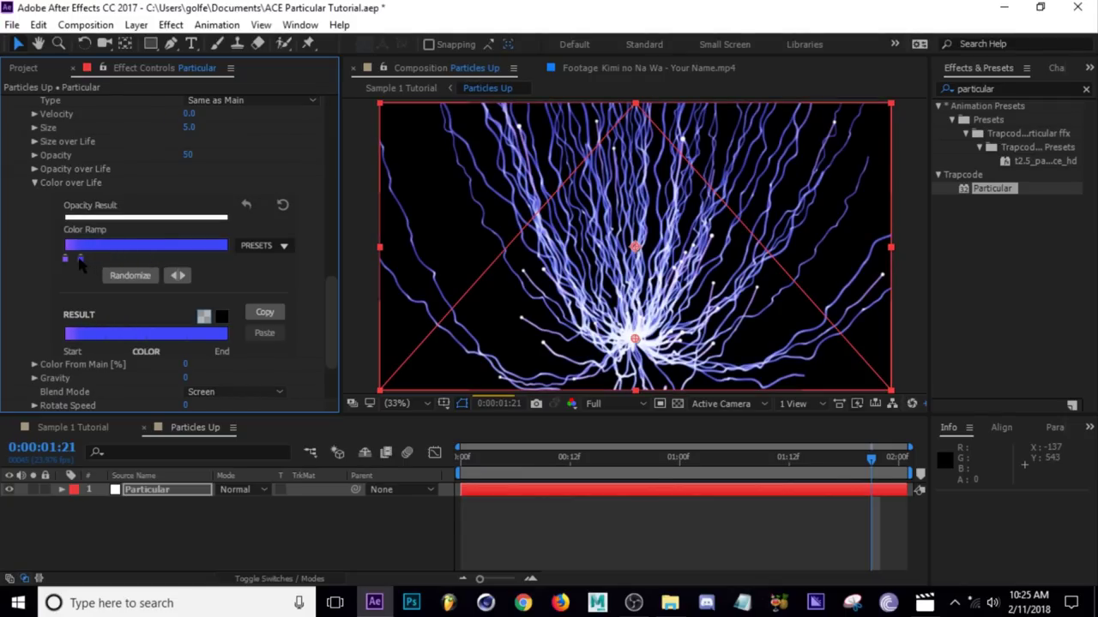
left_click_drag(80, 265, 182, 266)
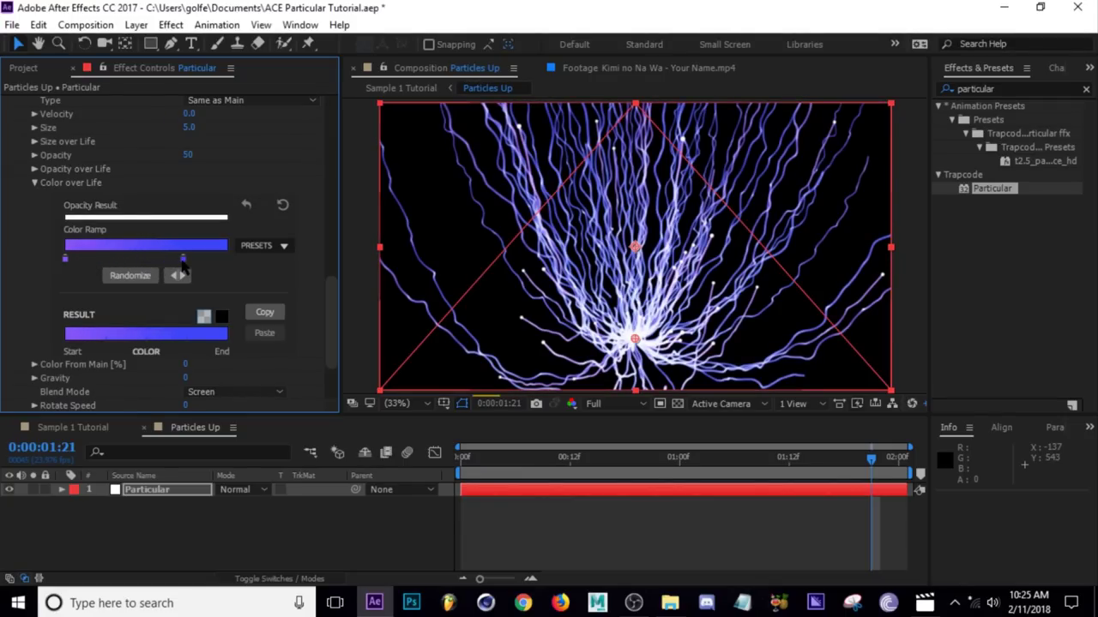
left_click(552, 528)
- In the Sample 1 Tutorial comp, set layer 2 Particles Up's blend mode to Screen
left_click(598, 460)
left_click_drag(601, 465, 615, 461)
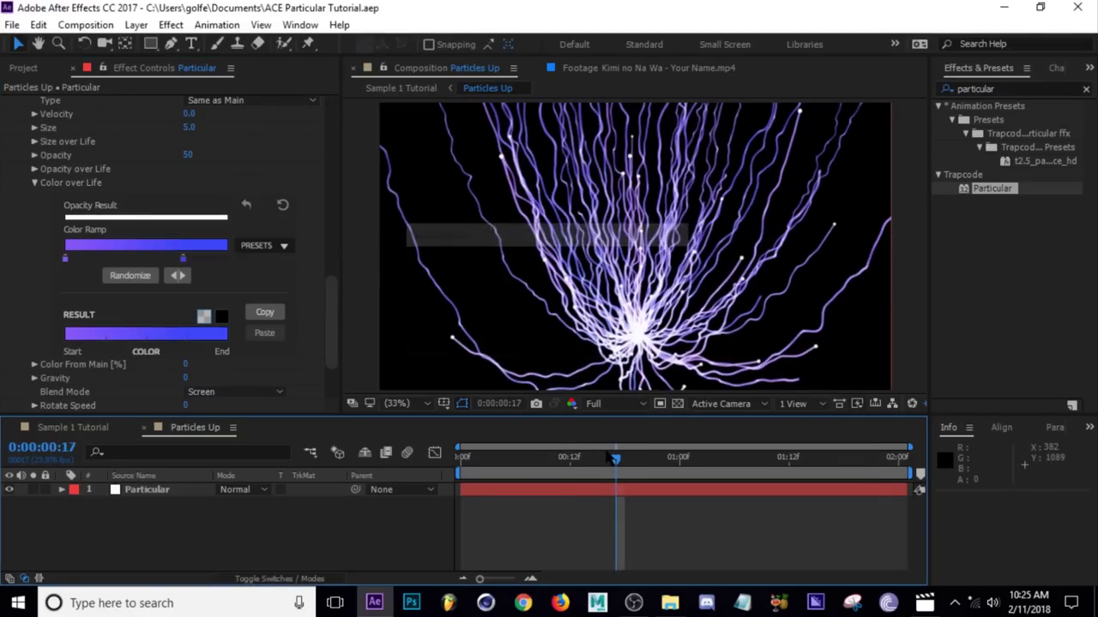
left_click(62, 433)
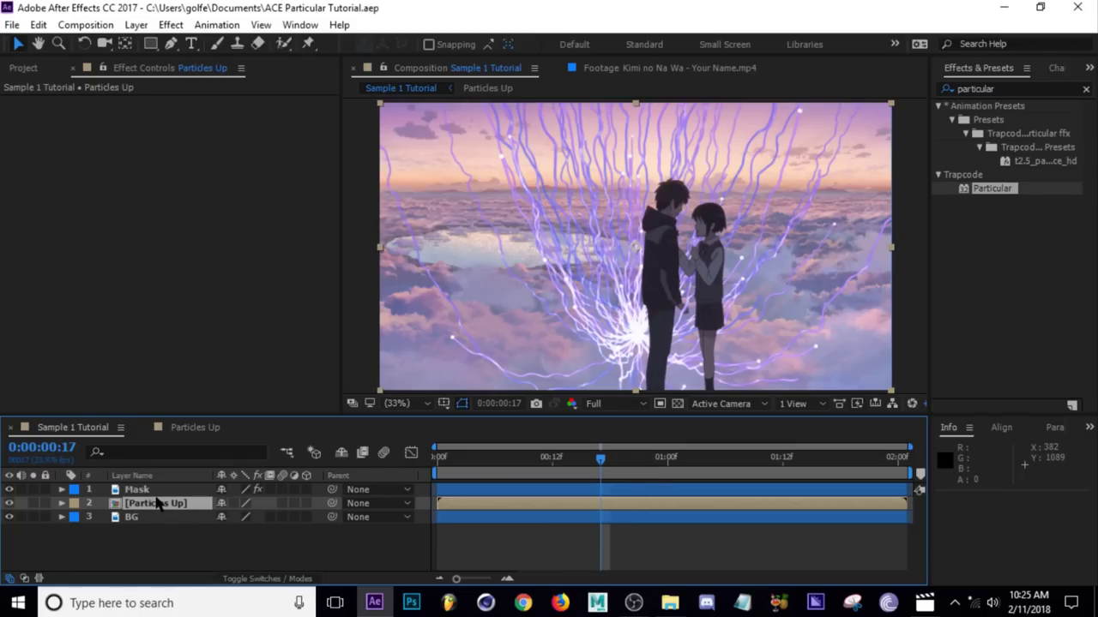
key("F4")
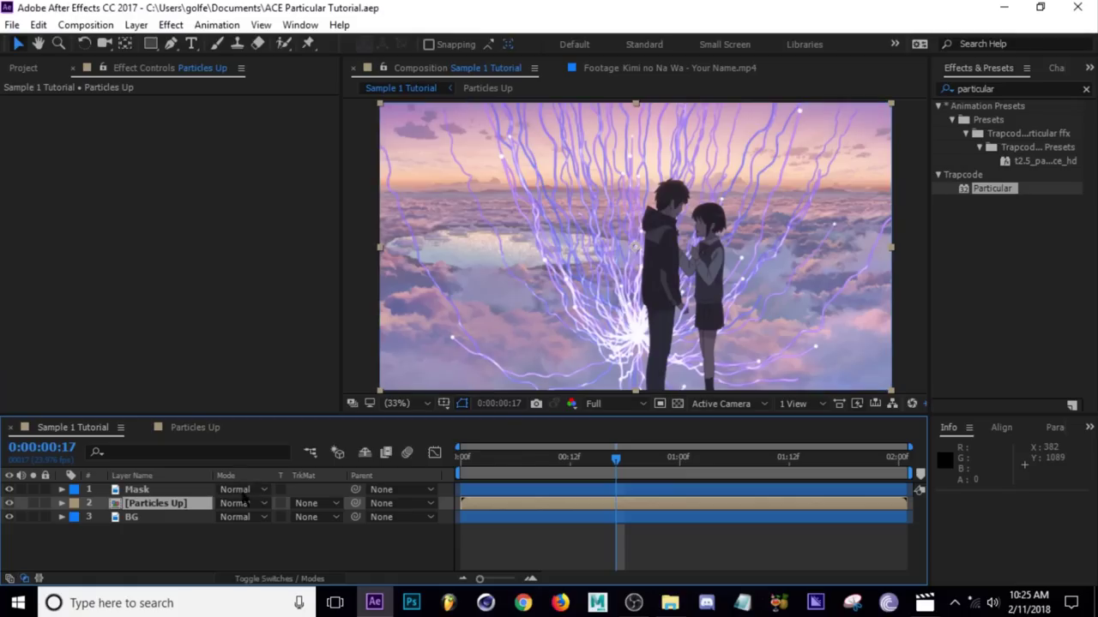
left_click(240, 503)
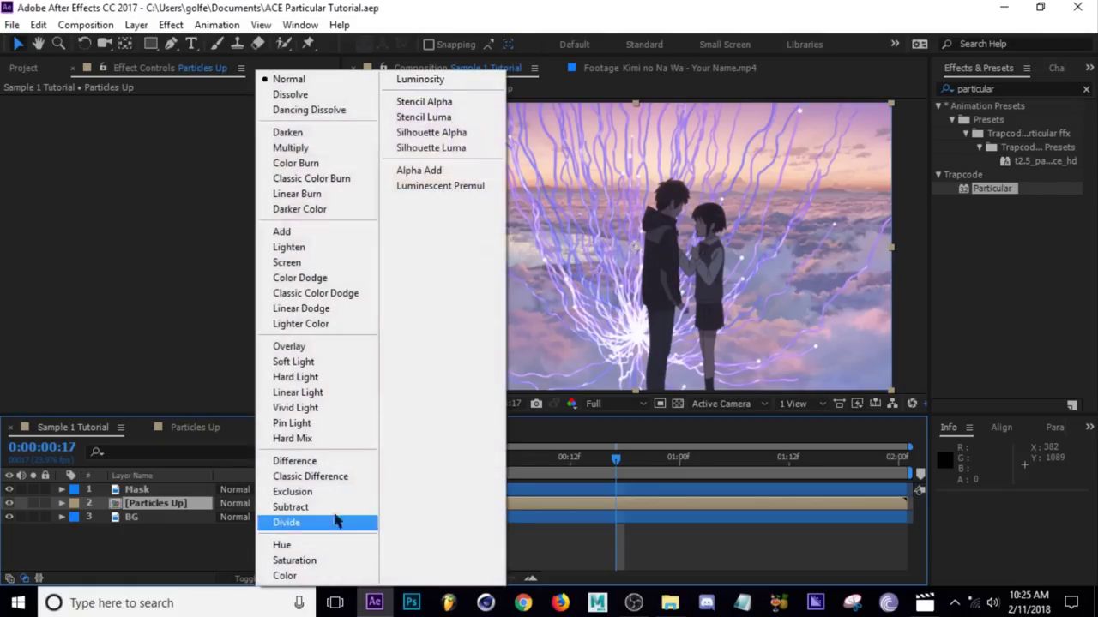
left_click(300, 262)
left_click_drag(618, 467, 699, 470)
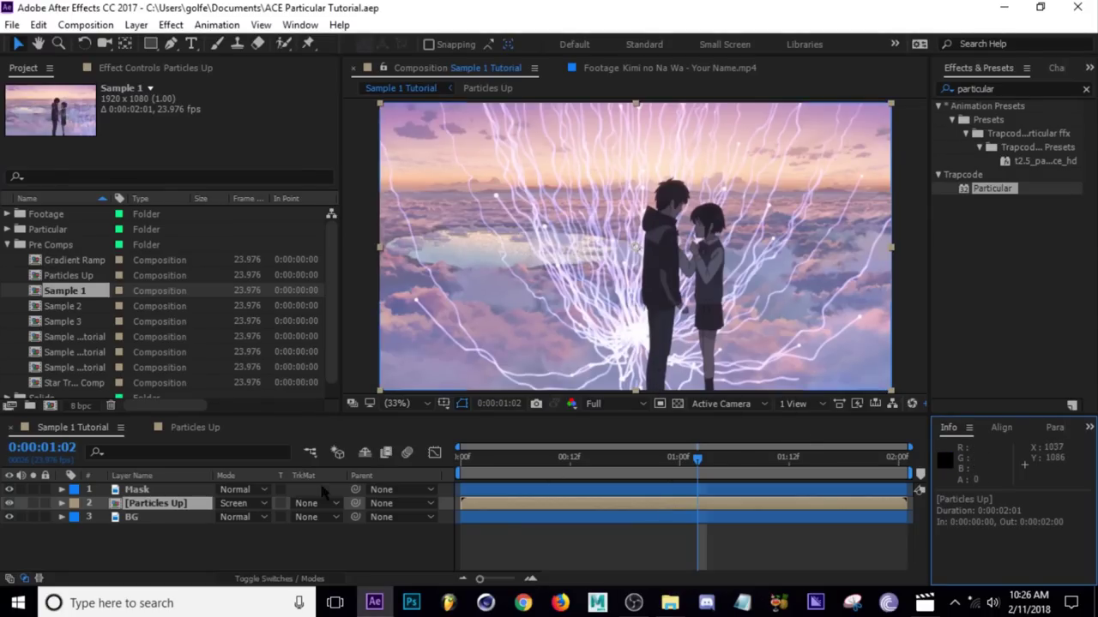
- Scale Particles Up to 142% (via 115% and 126%) and shift it down and right
left_click(197, 506)
key("s")
left_click_drag(266, 518, 285, 518)
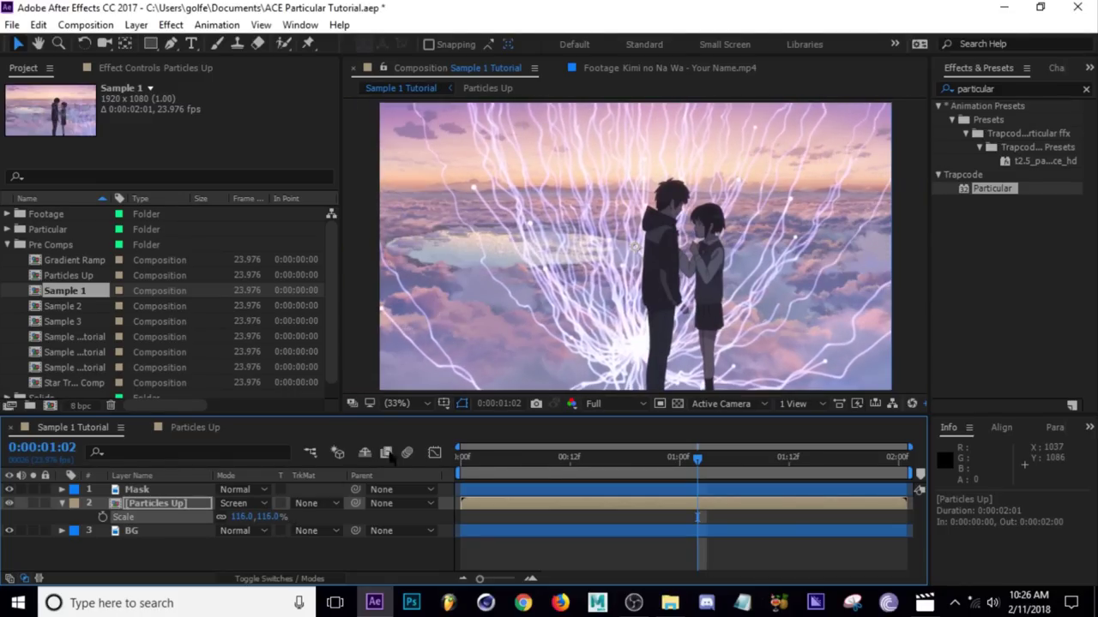
left_click_drag(584, 247, 598, 268)
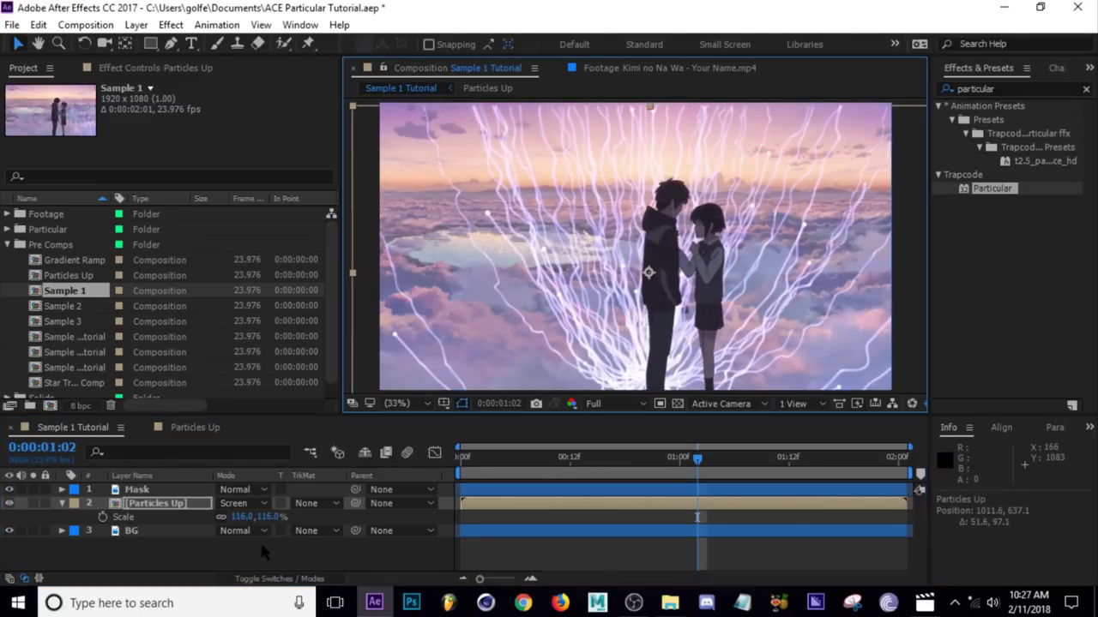
left_click_drag(269, 517, 279, 517)
left_click_drag(490, 314, 492, 337)
left_click_drag(262, 527, 275, 527)
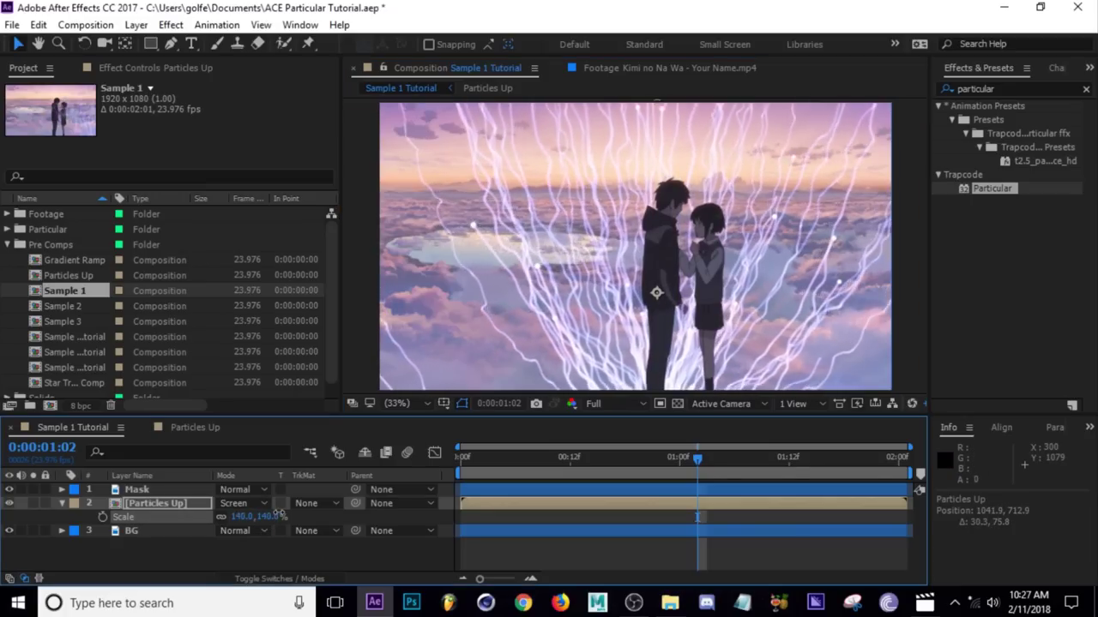
mouse_move(601, 342)
left_mouse_down()
mouse_move(595, 311)
mouse_move(611, 322)
left_mouse_up()
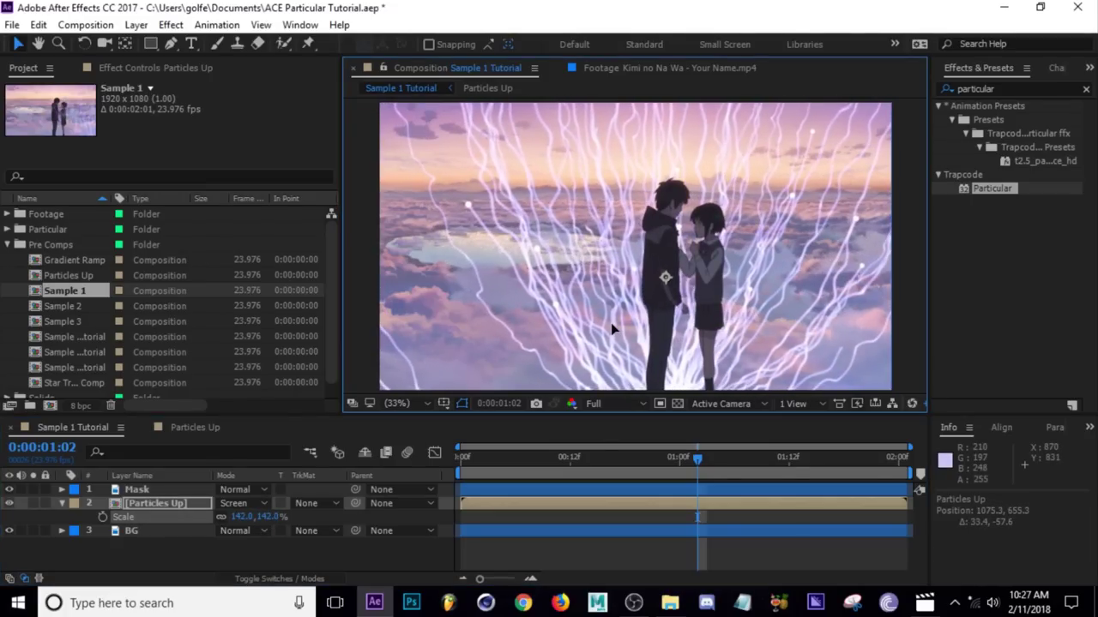
- Inspect the Particular emitter settings in the Particles Up precomp, then return and collapse the layer
double_click(184, 504)
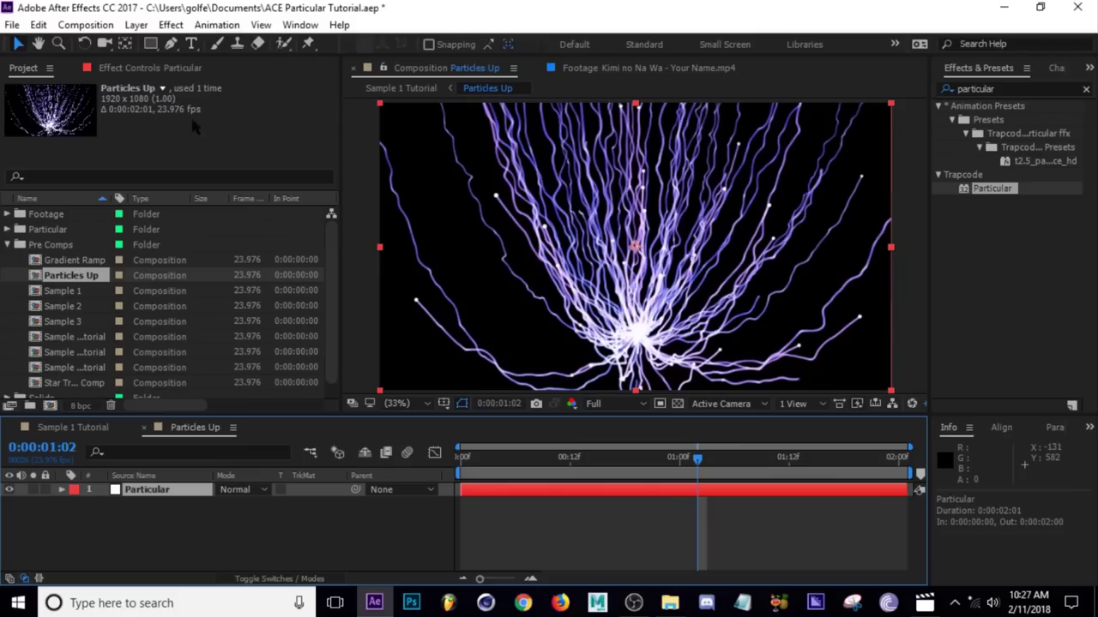
left_click(171, 72)
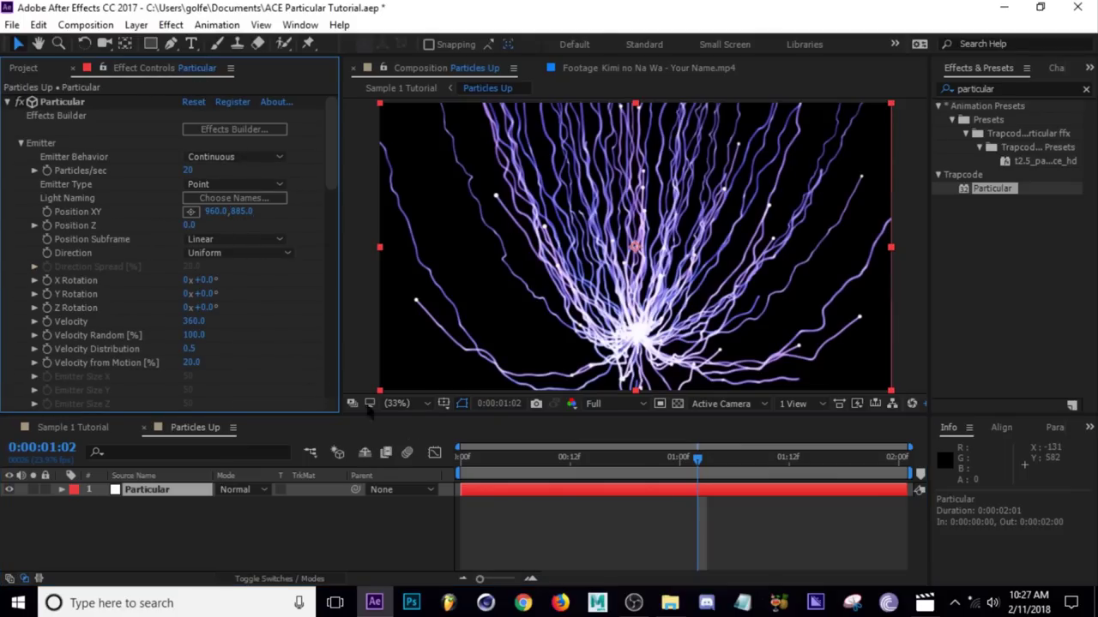
left_click(75, 429)
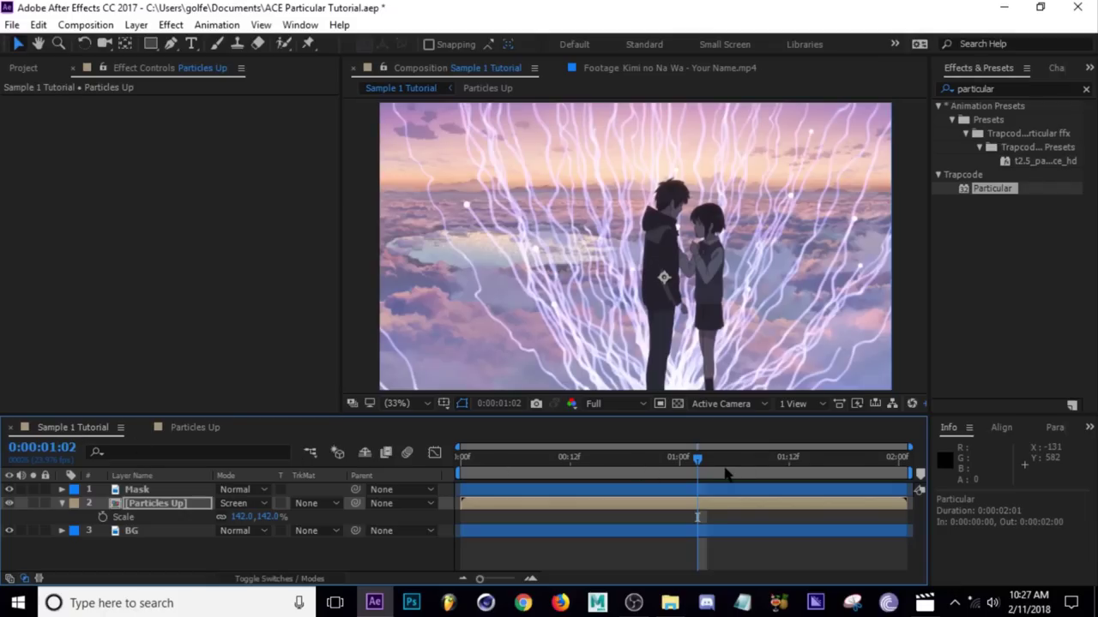
left_click_drag(693, 464, 577, 493)
left_click(556, 553)
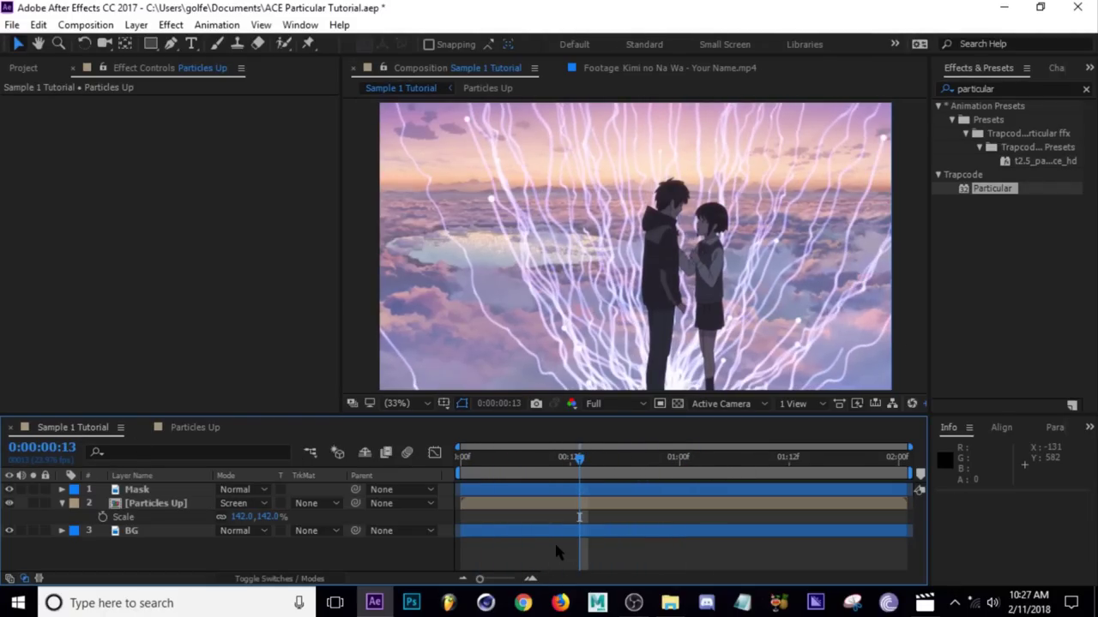
left_click(61, 505)
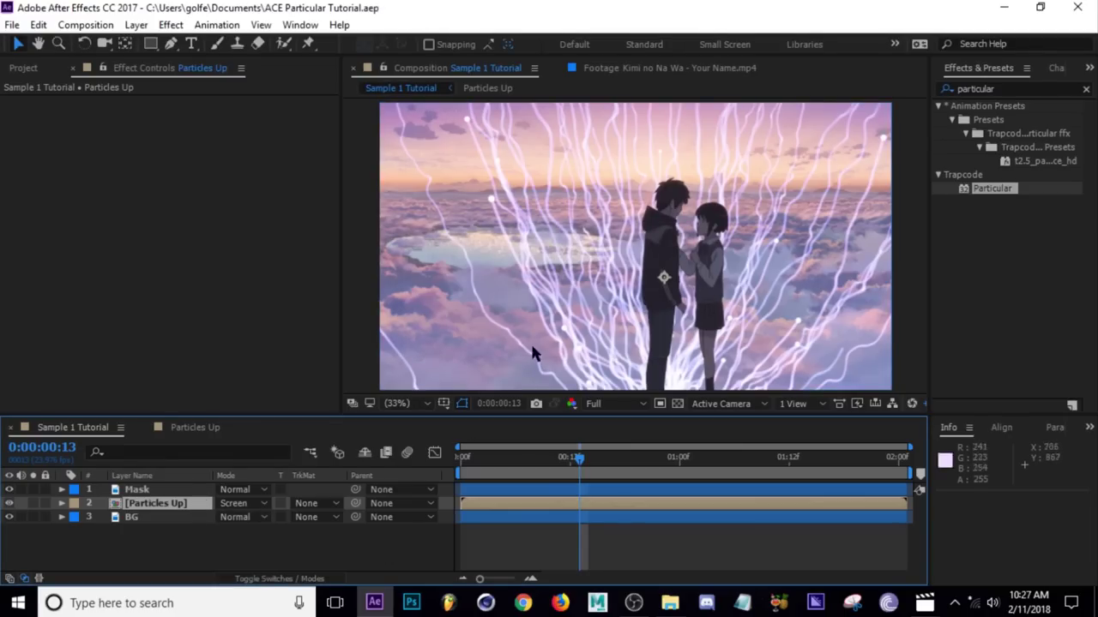
- Duplicate Particles Up and move the copy above the Mask layer
key("ctrl+d")
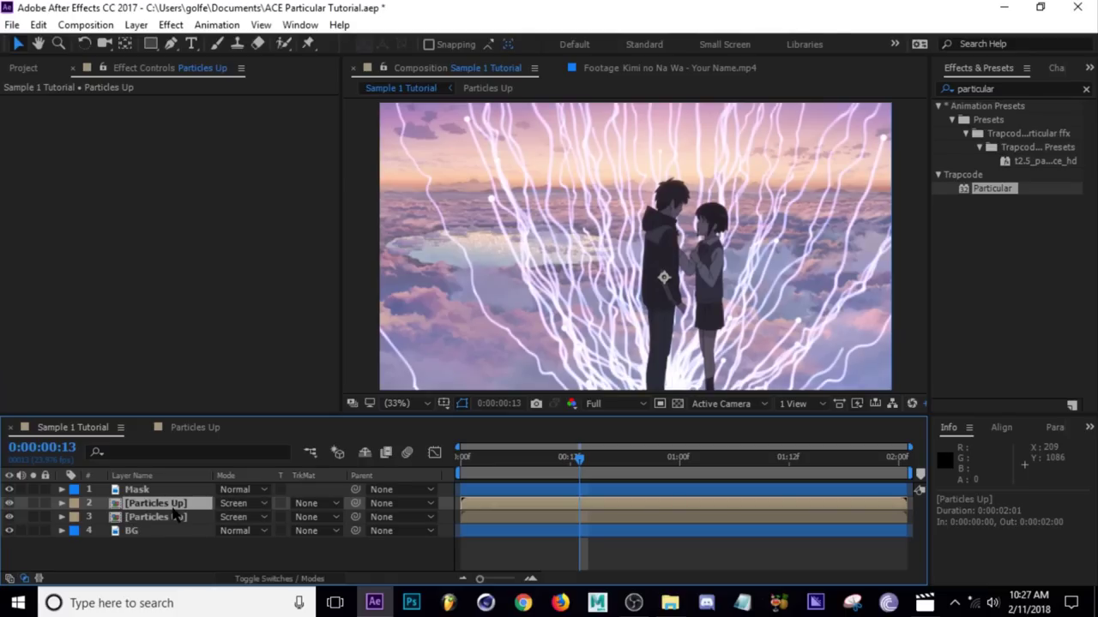
left_click_drag(170, 507, 170, 491)
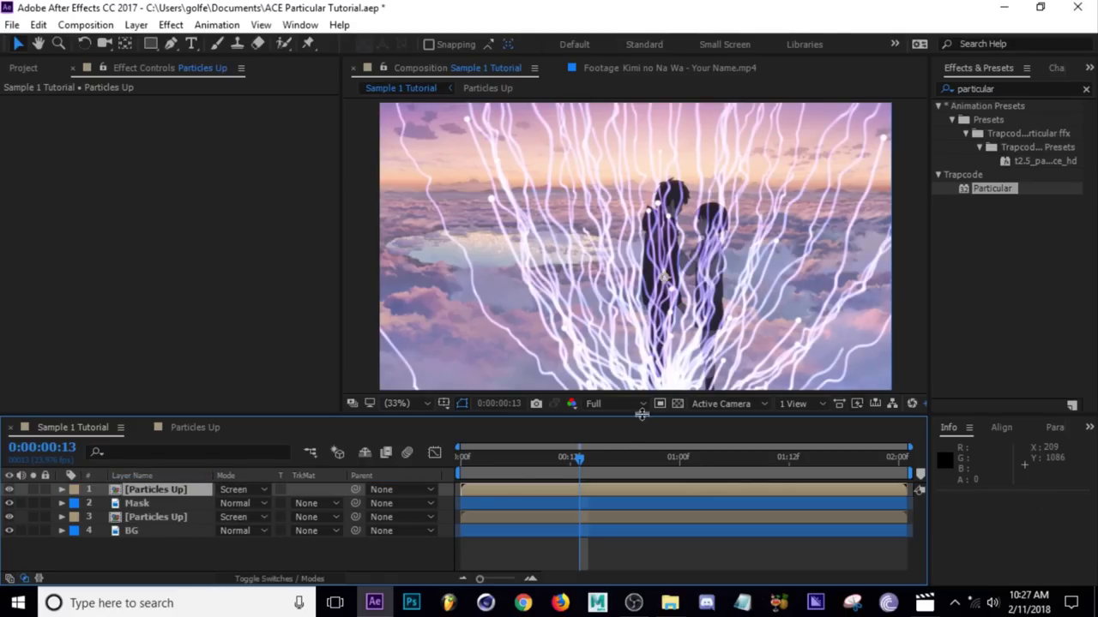
left_click_drag(692, 326, 886, 322)
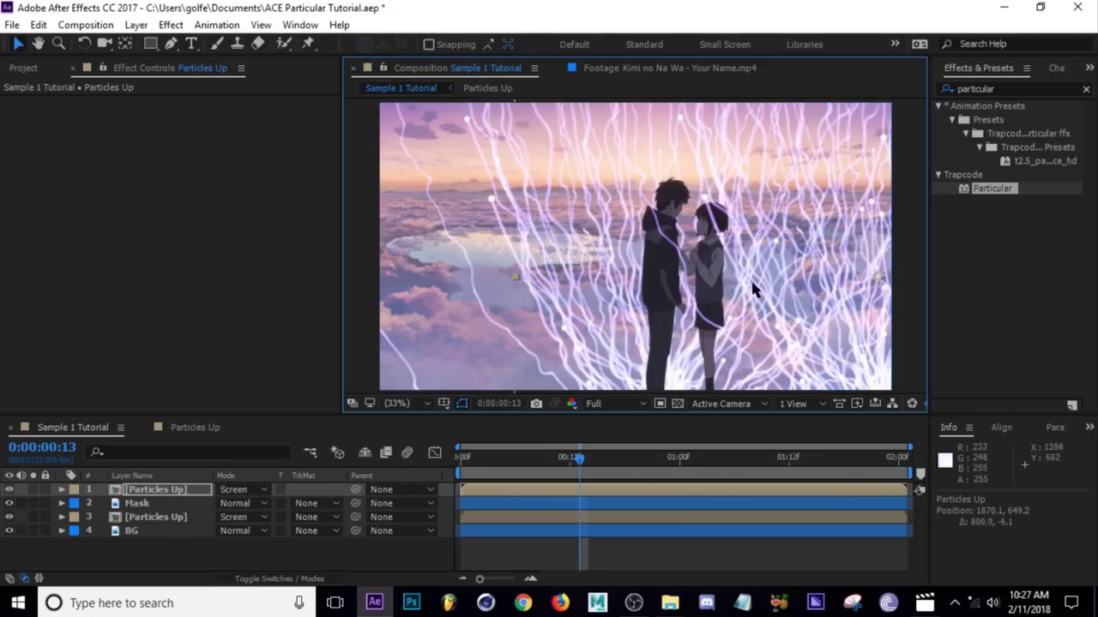
- Reposition the strands copy sideways in the viewer so the strands cross the figures
left_click_drag(750, 289, 845, 368)
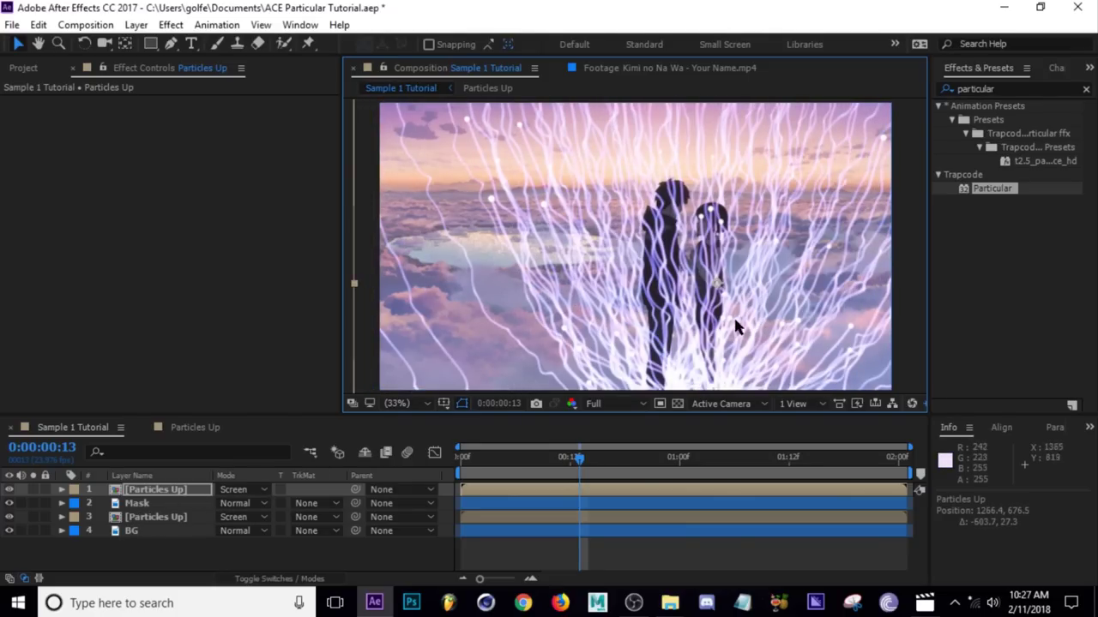
left_click_drag(736, 325, 714, 314)
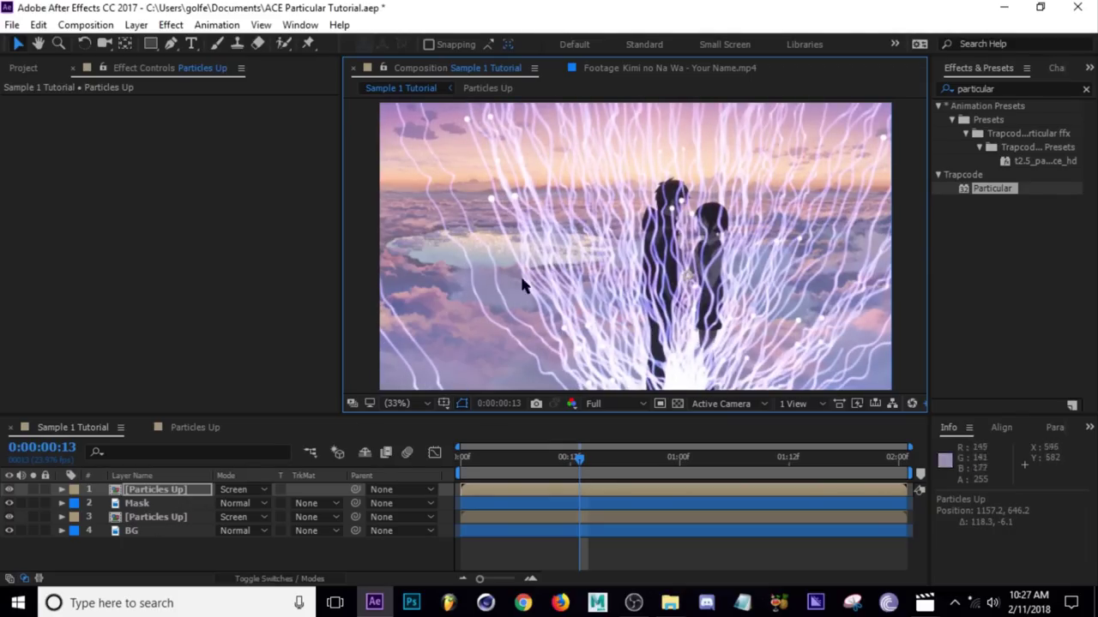
left_click_drag(695, 314, 896, 331)
left_click_drag(579, 465, 688, 458)
left_click_drag(785, 317, 819, 315)
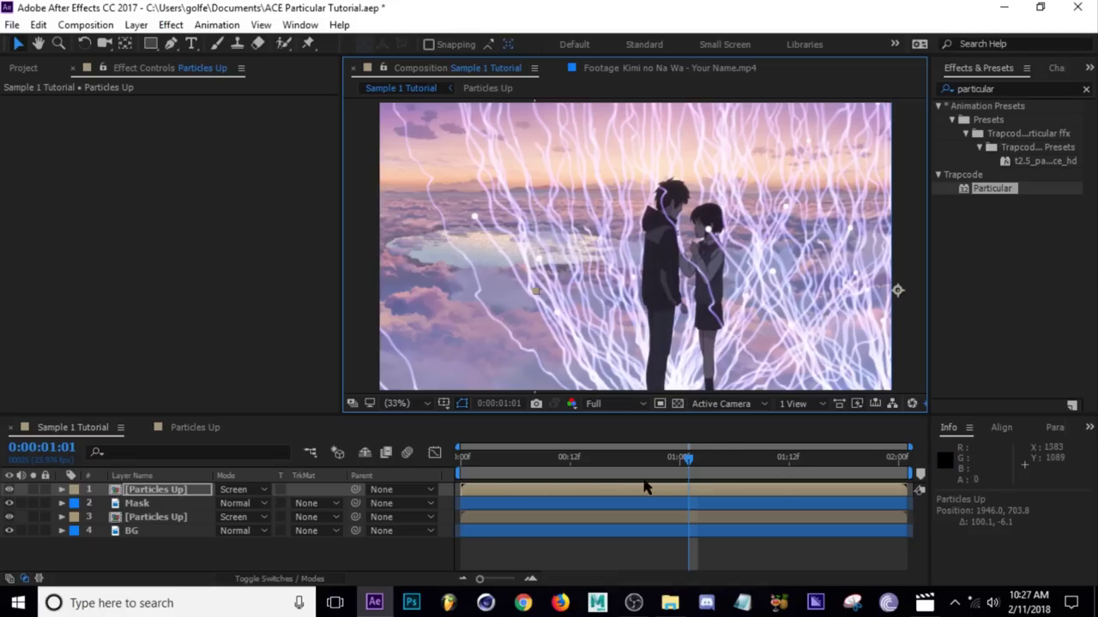
left_click_drag(697, 468, 807, 463)
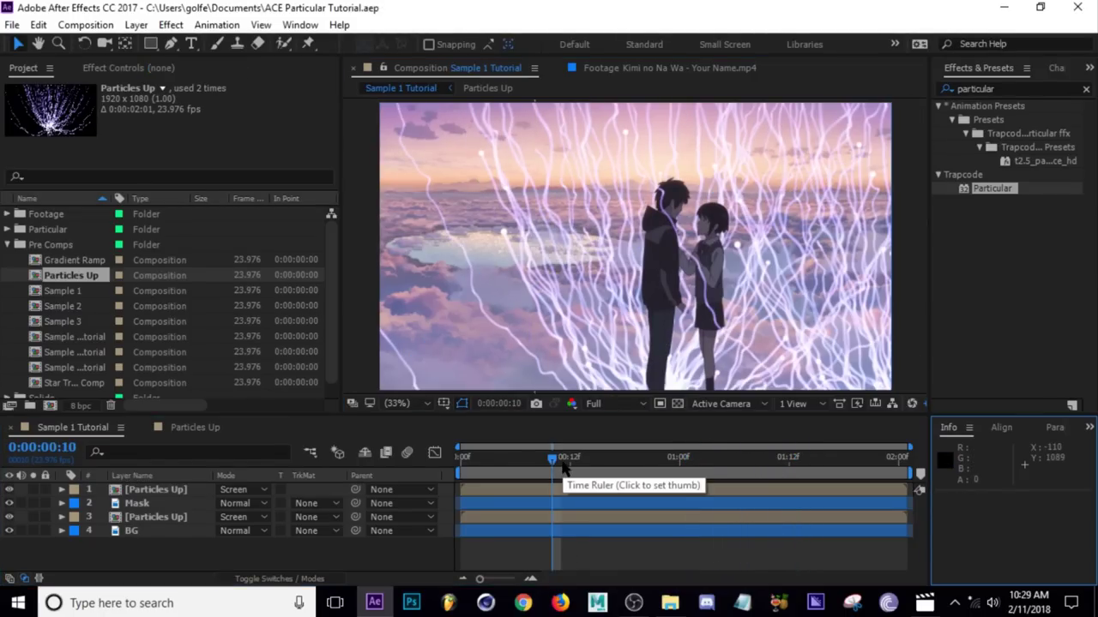
- Scrub and play back both strand layers, then settle around frame 12
left_click_drag(564, 466, 766, 449)
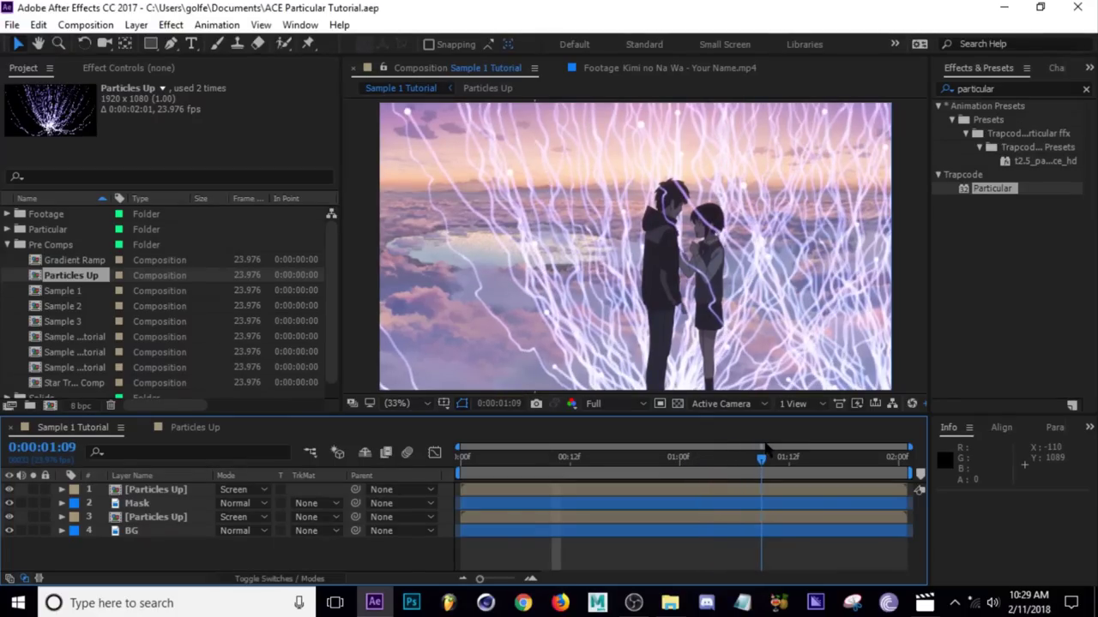
key("space")
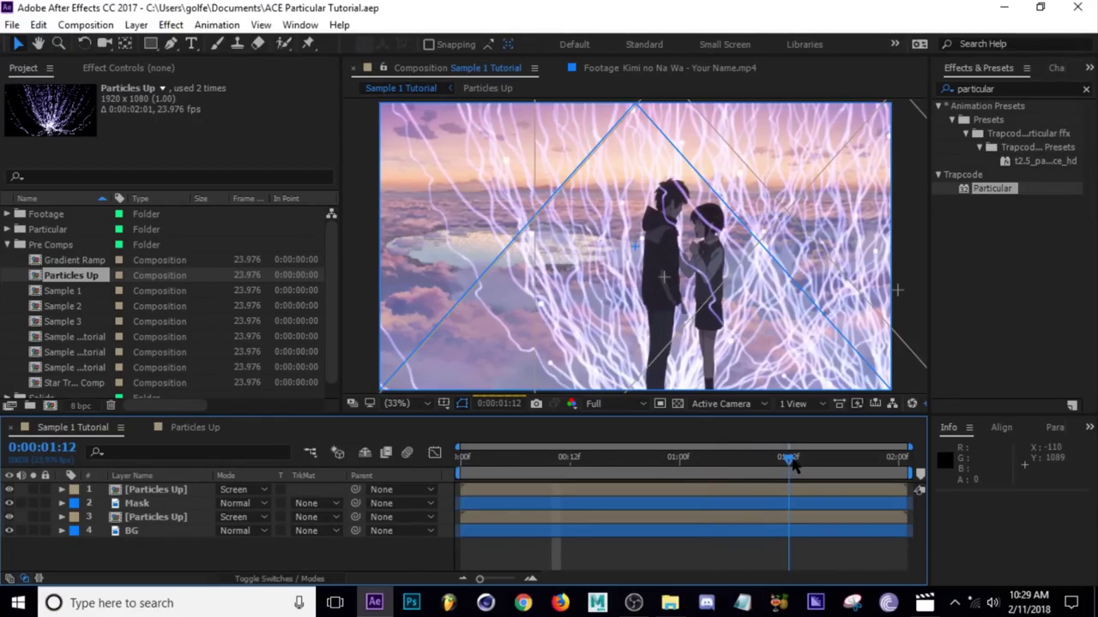
left_click(597, 460)
left_click_drag(607, 462, 571, 468)
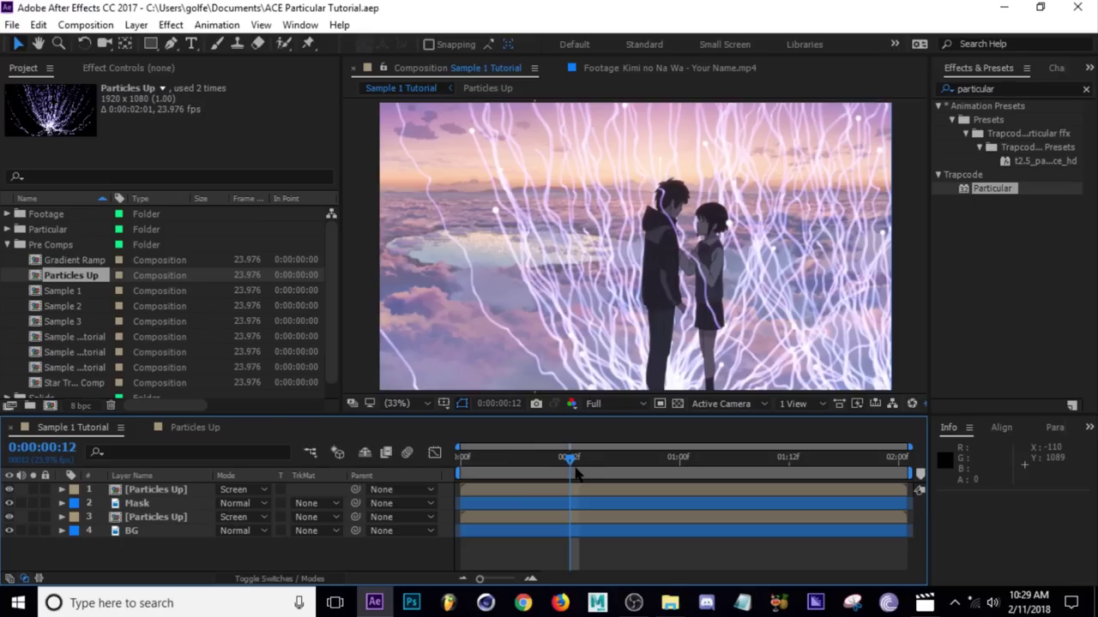
key("Page_Down")
key("Page_Down")
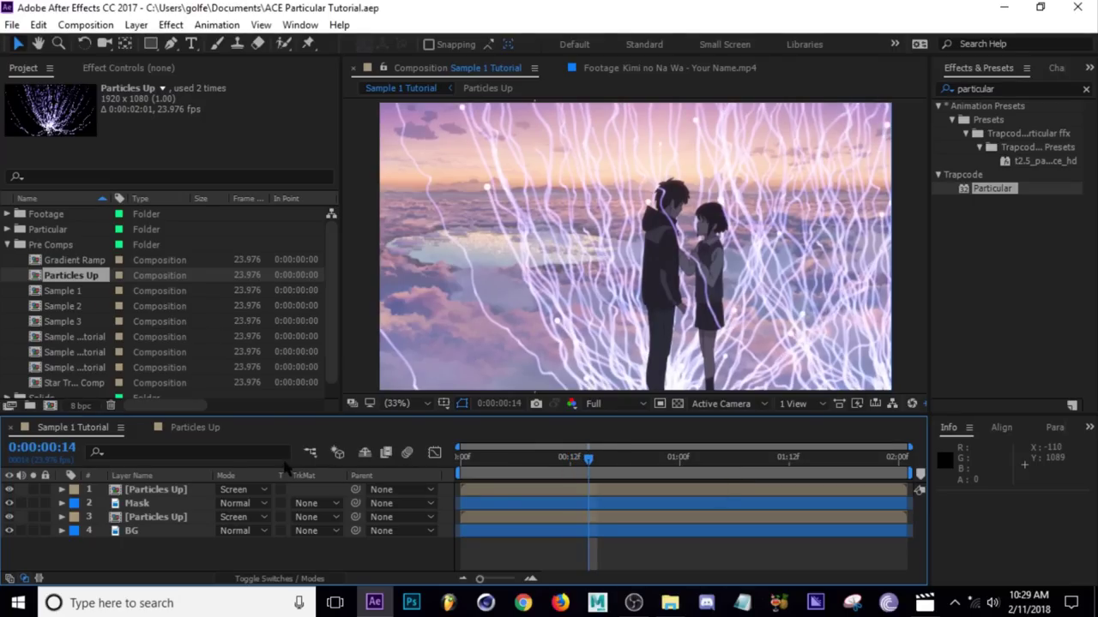
- In Particles Up, add an adjustment layer above Particular named 'Fl Depth of Field'
left_click(195, 428)
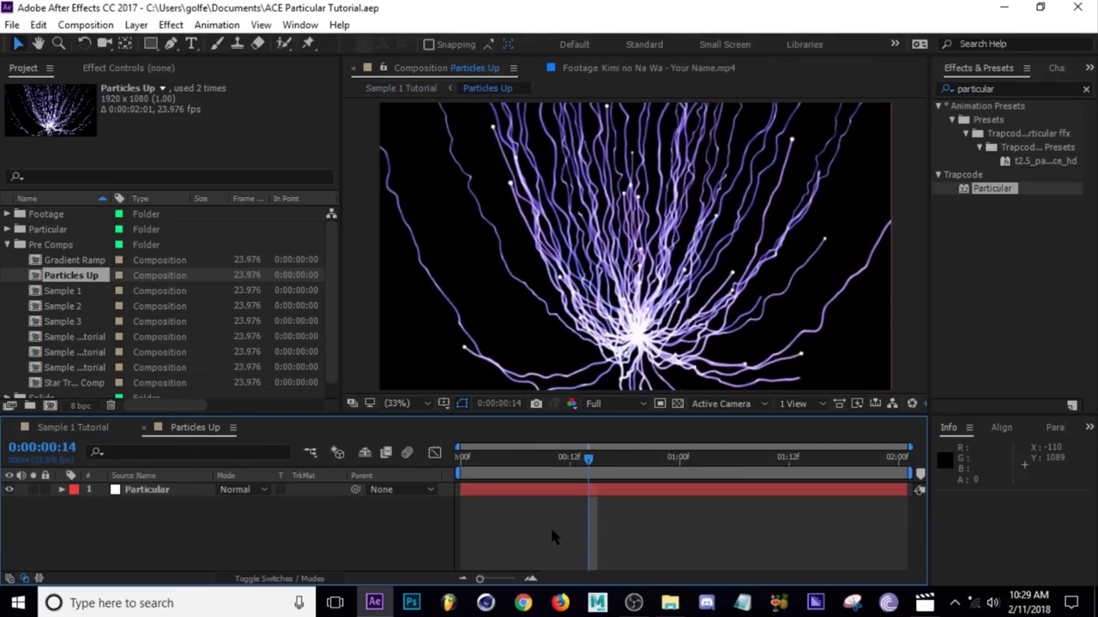
left_click(579, 460)
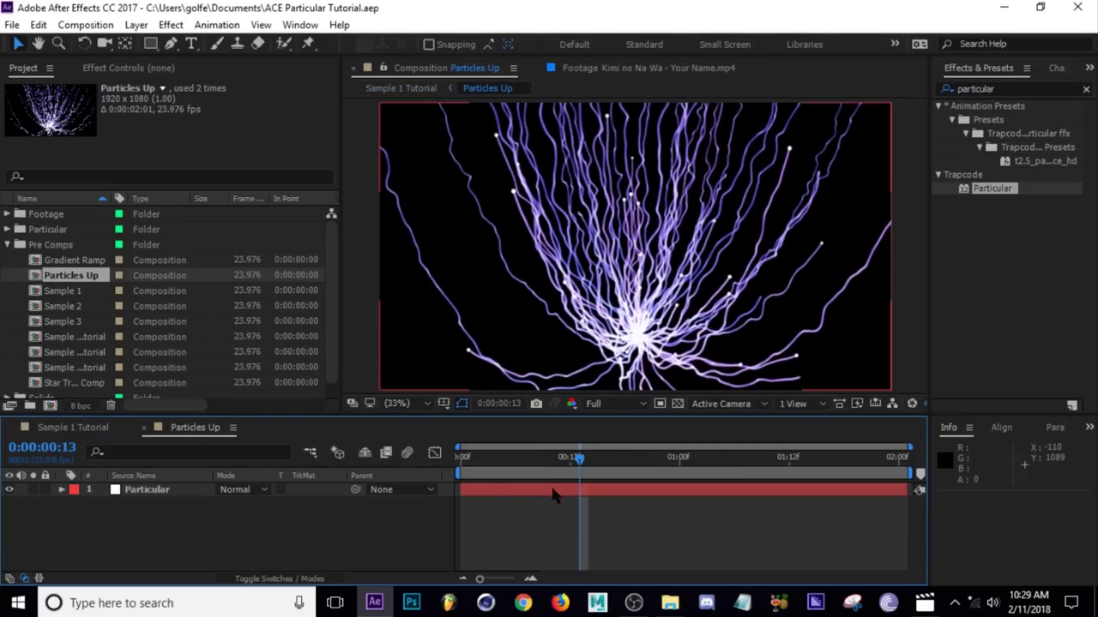
left_click(163, 496)
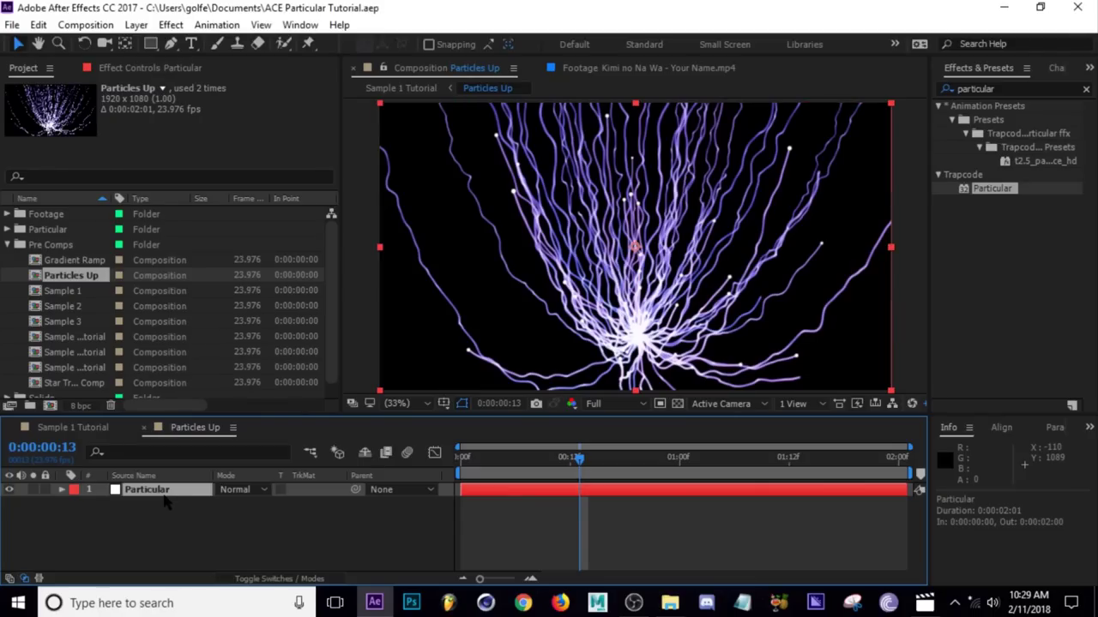
key("ctrl+alt+y")
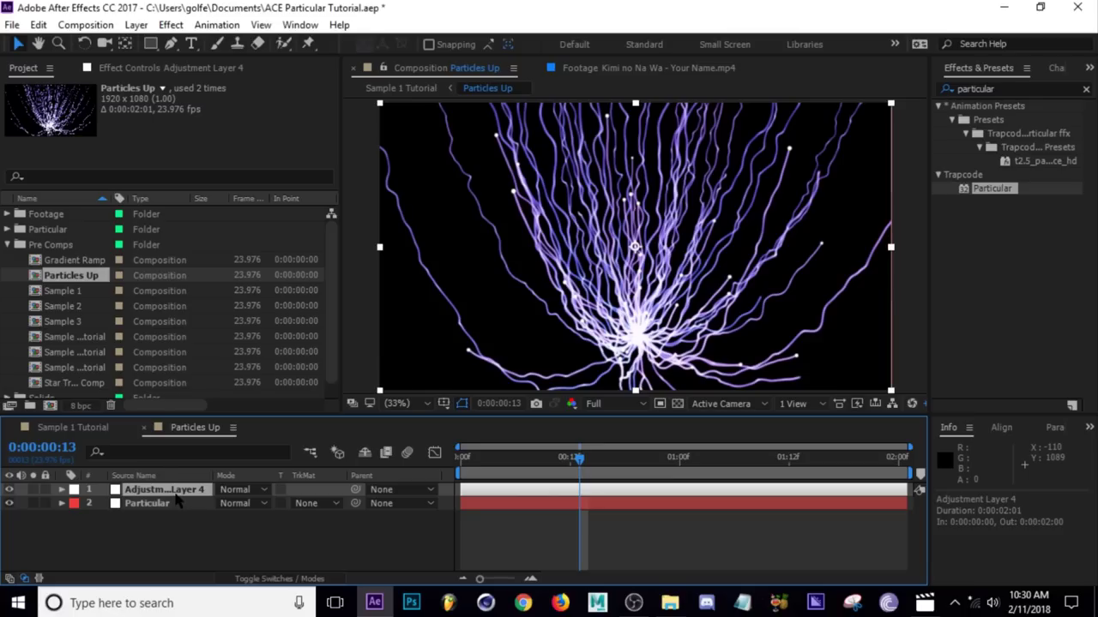
key("Return")
type("Fl")
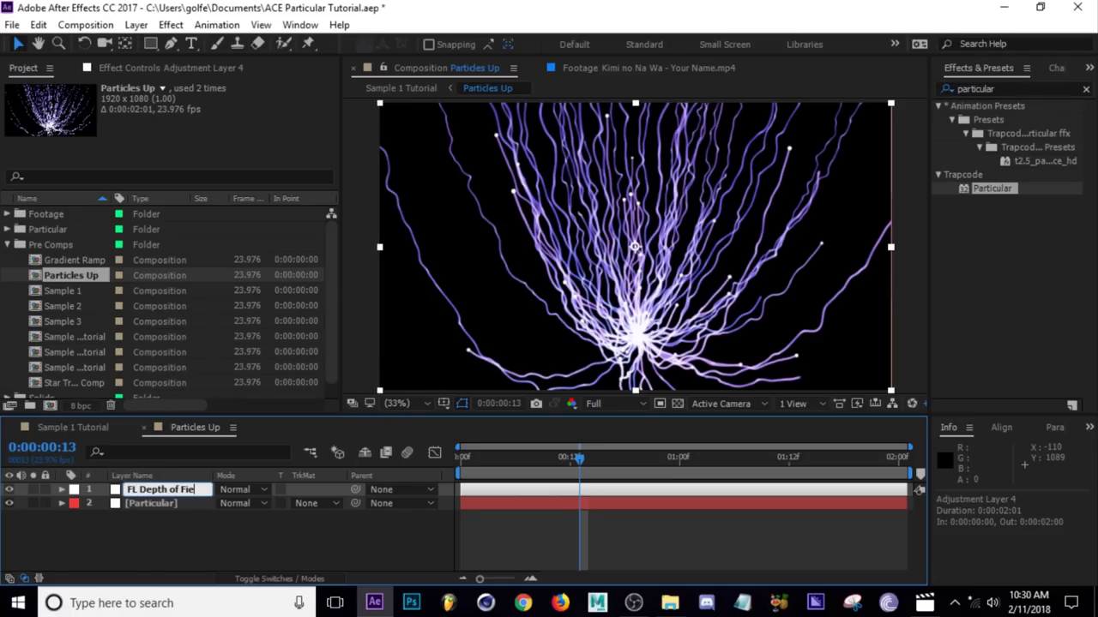
type(" Depth of Field")
key("Return")
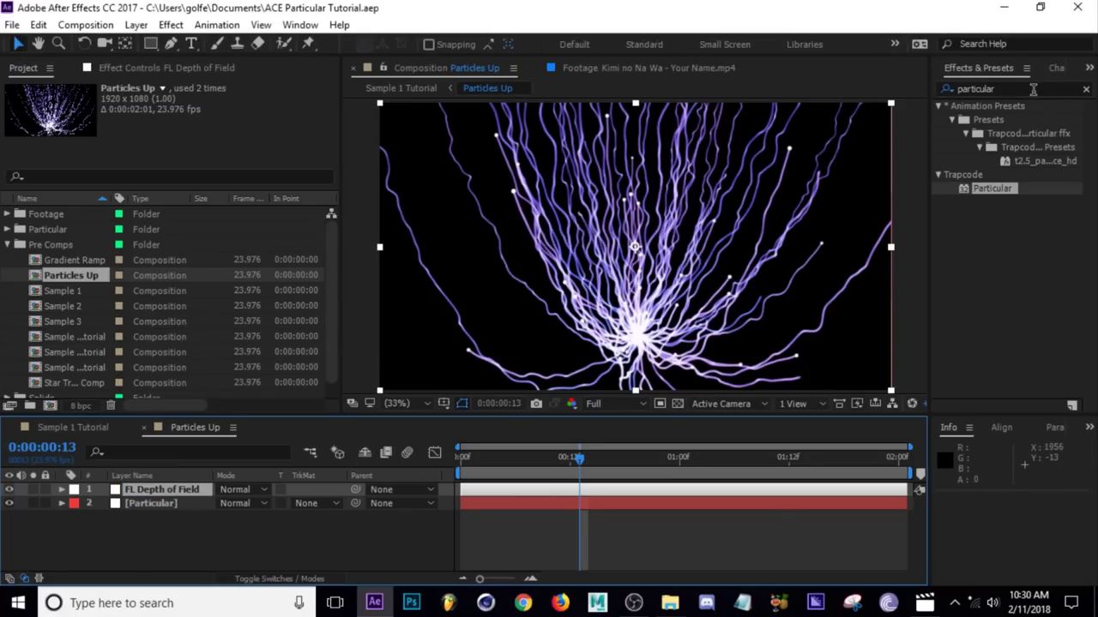
- Search 'depth o' in Effects & Presets and apply FL Depth Of Field to the adjustment layer
left_click(1034, 89)
type("depth of fie")
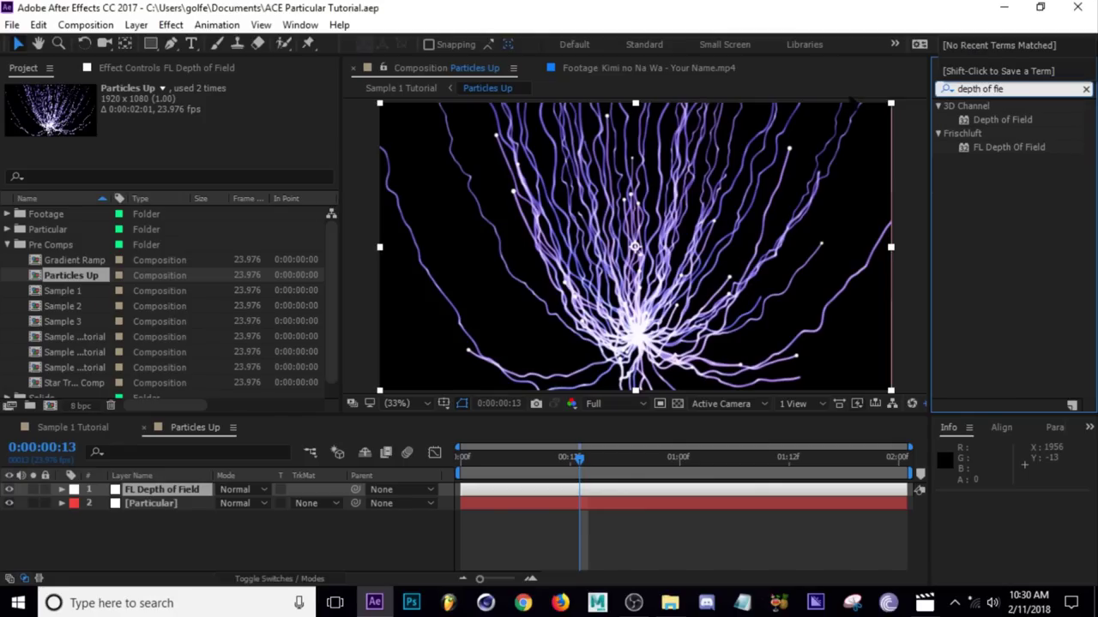
double_click(1029, 148)
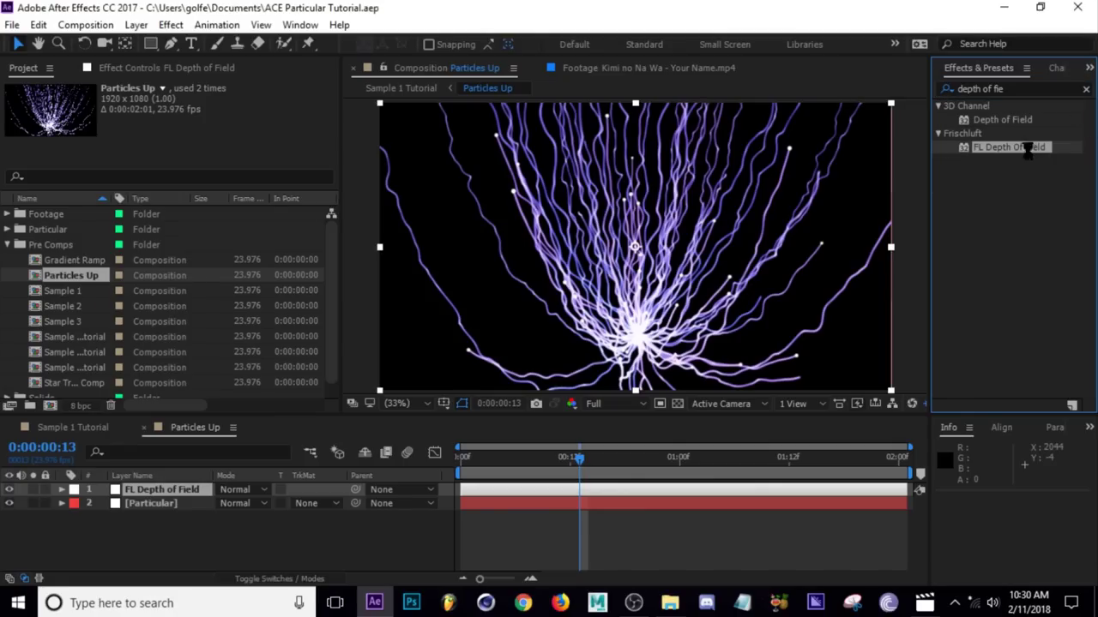
left_click(190, 530)
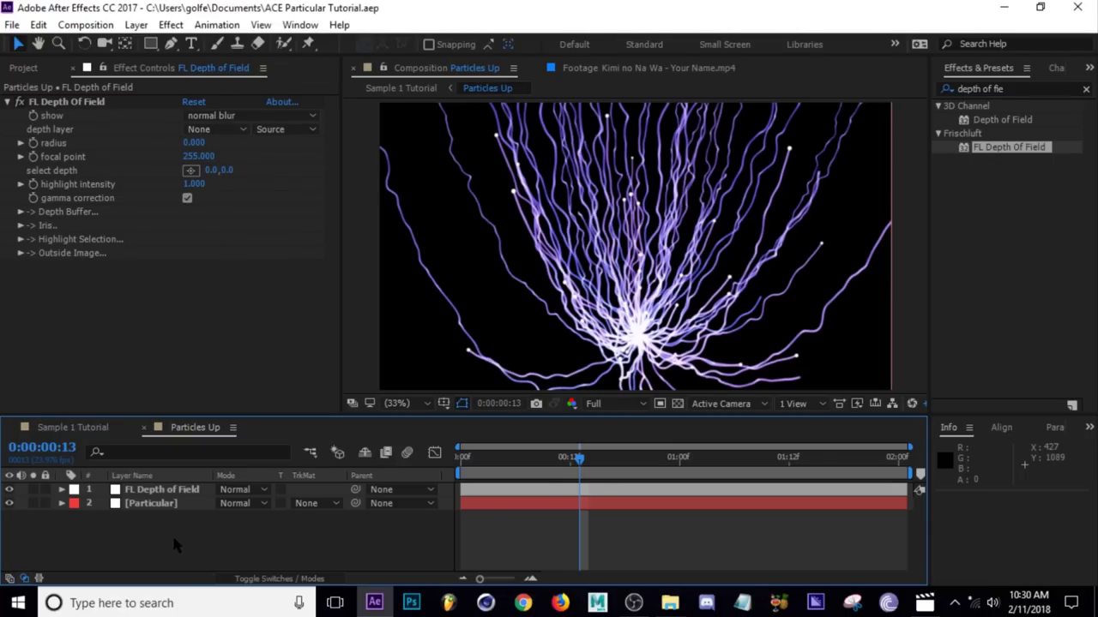
- Create a new solid named Gradient and move it below the Particular layer
key("ctrl+y")
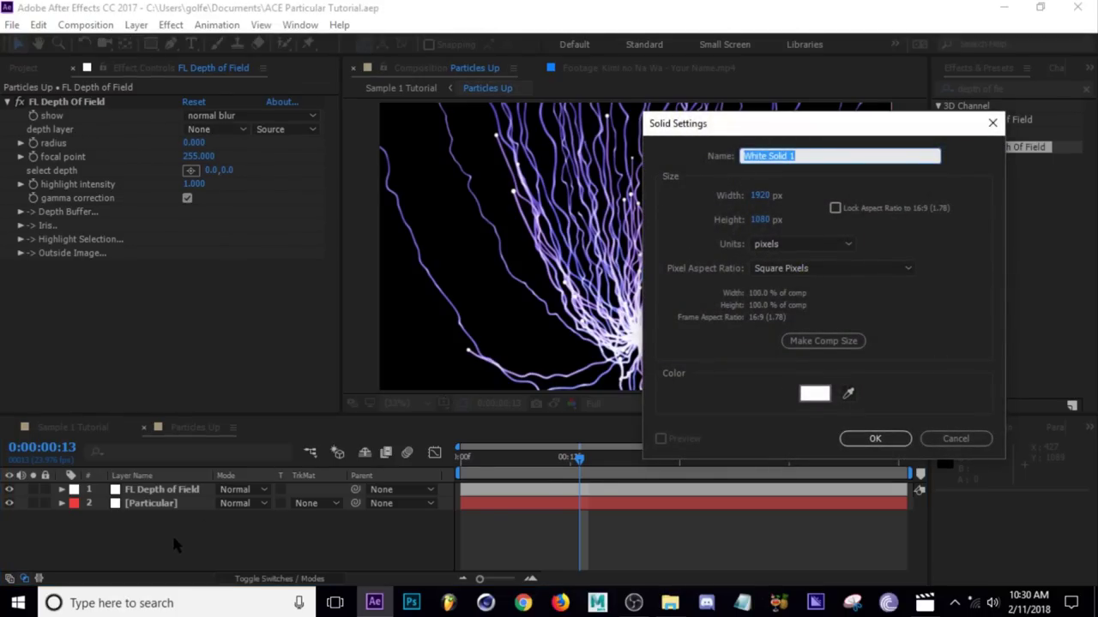
type("Gradient")
key("Return")
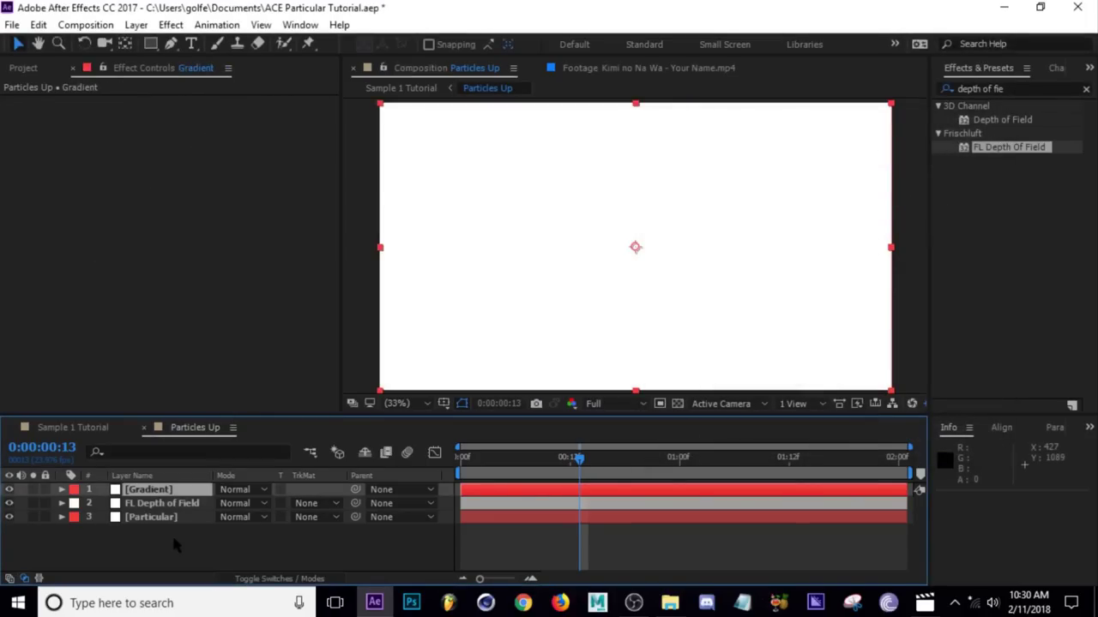
left_click_drag(167, 490, 159, 524)
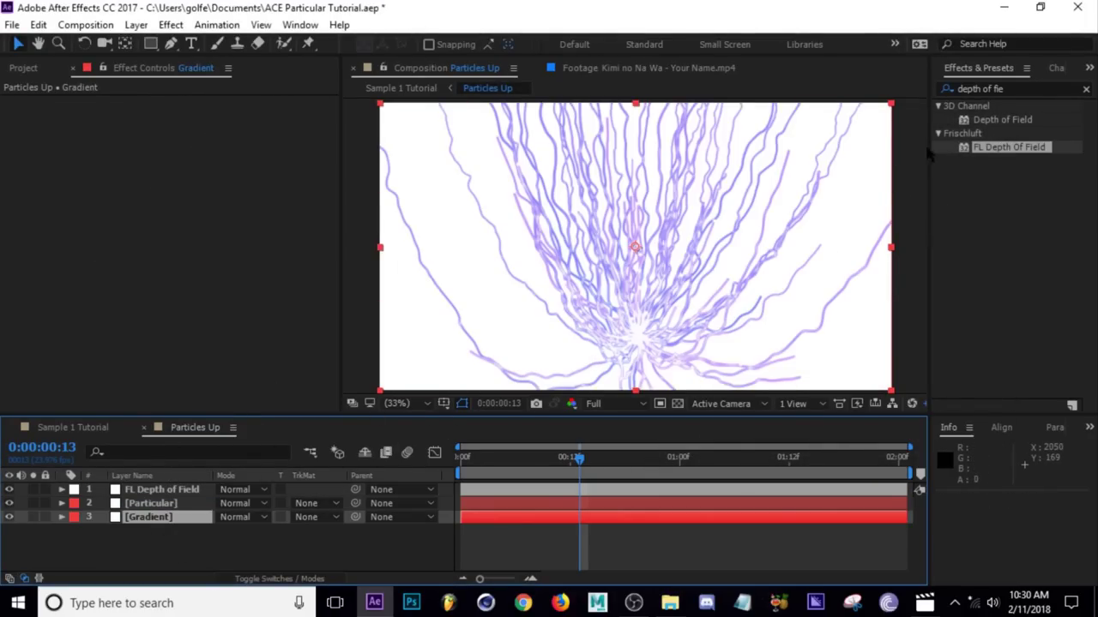
- Apply a Gradient Ramp effect to the Gradient solid for a black-to-white fill
left_click(1027, 93)
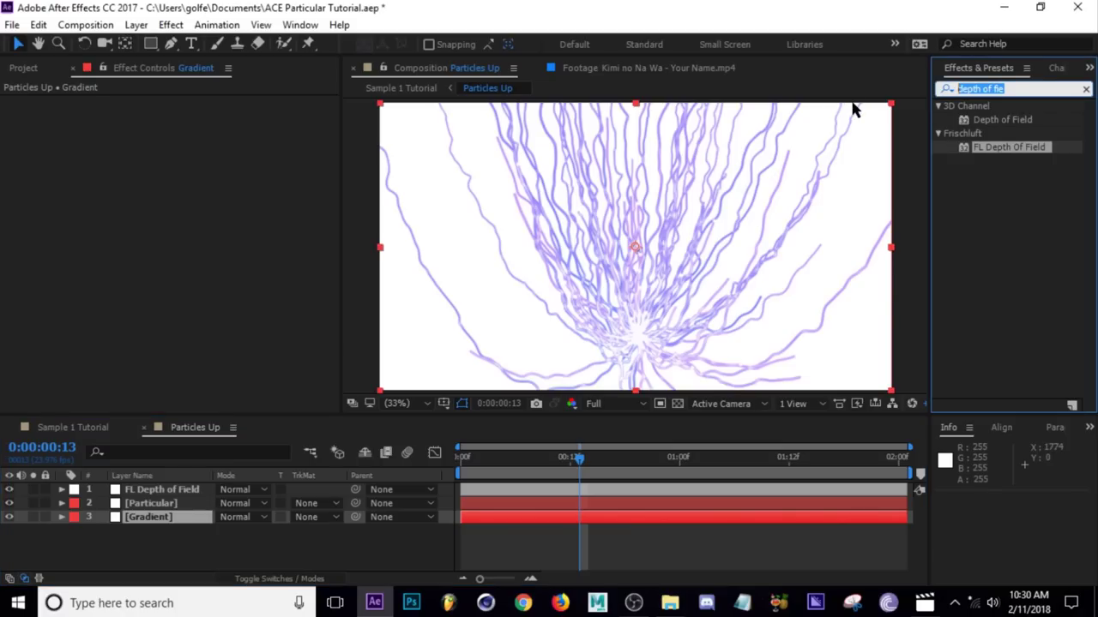
type("gradien")
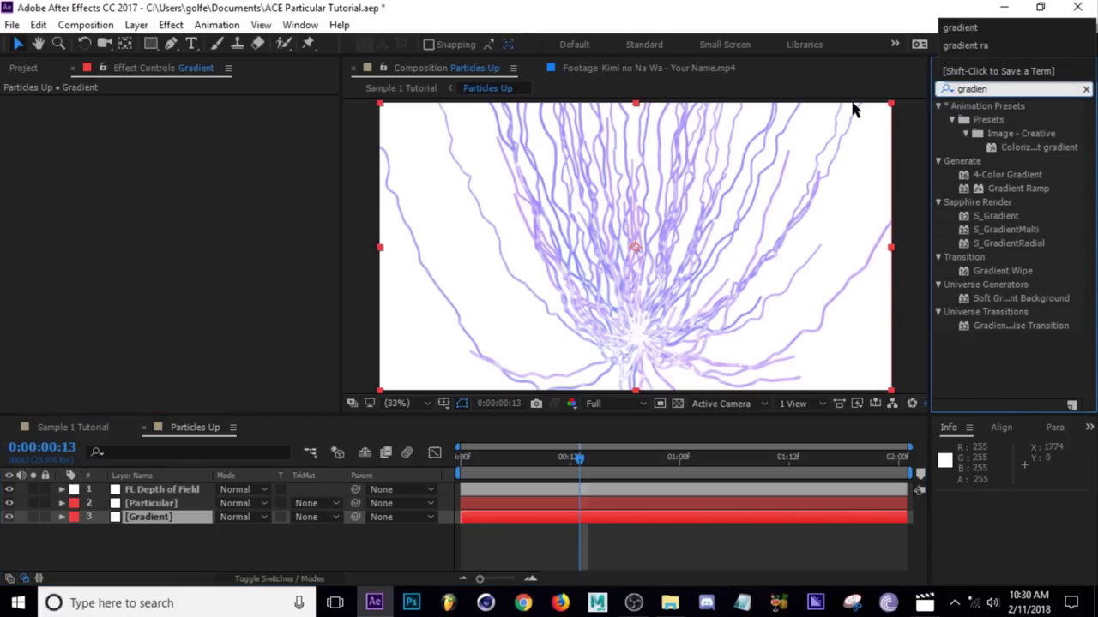
double_click(1018, 188)
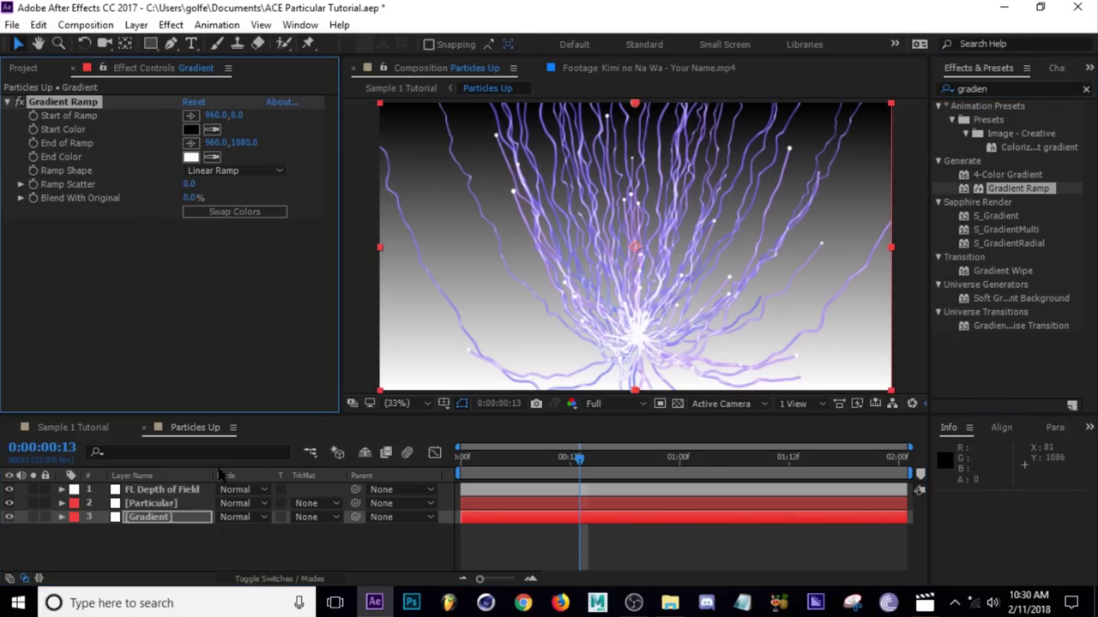
left_click(138, 518)
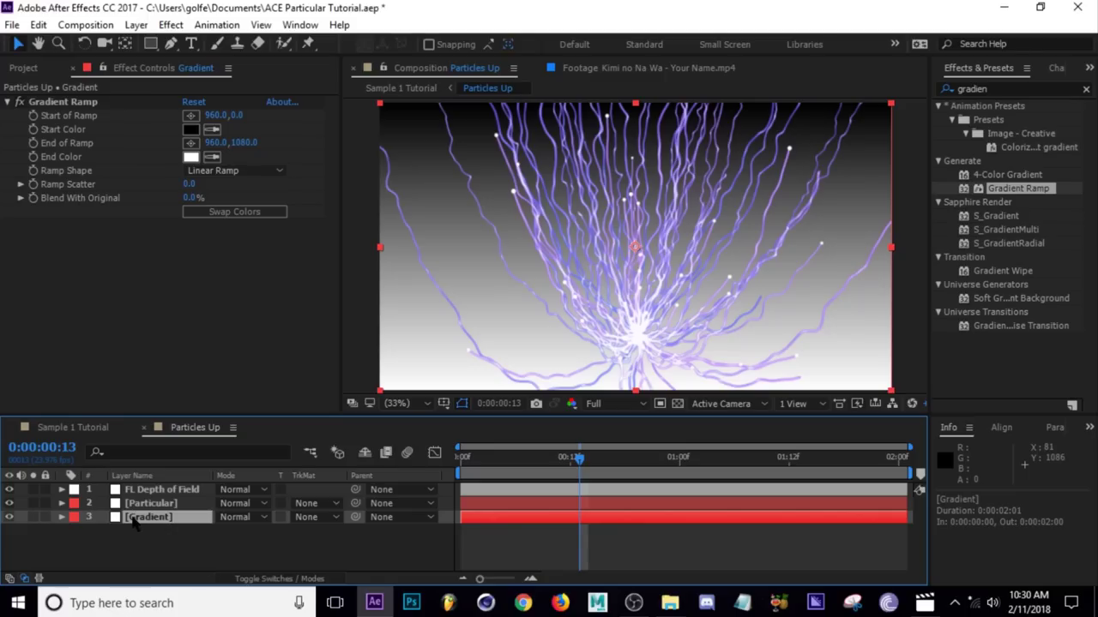
- Pre-compose the Gradient layer as 'Gradient Ramp' and hide it from the render
key("ctrl+shift+c")
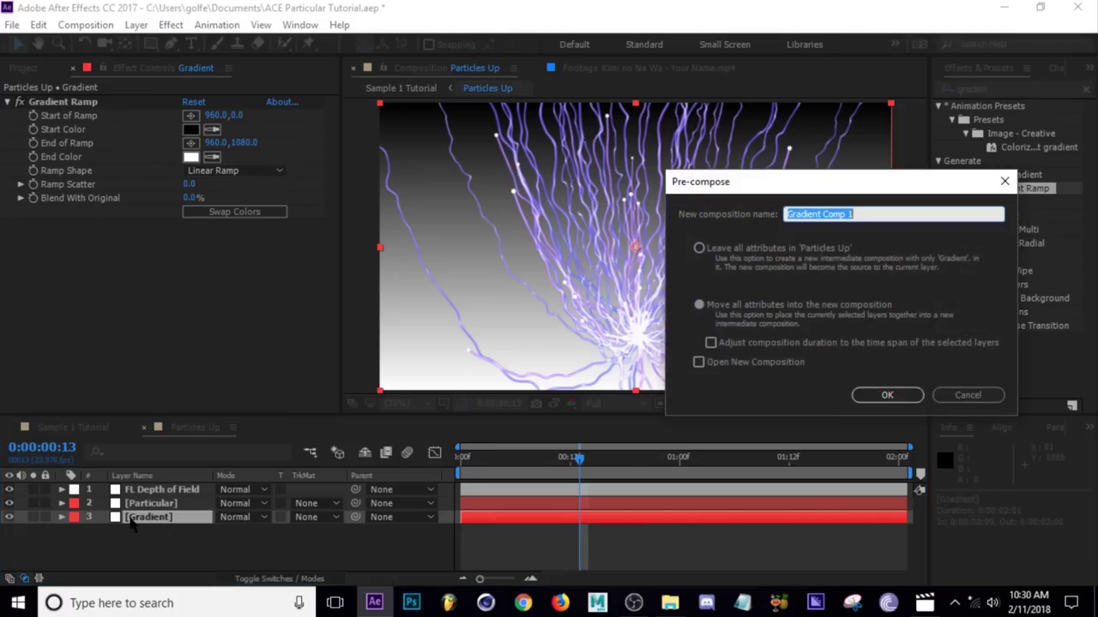
key("Right")
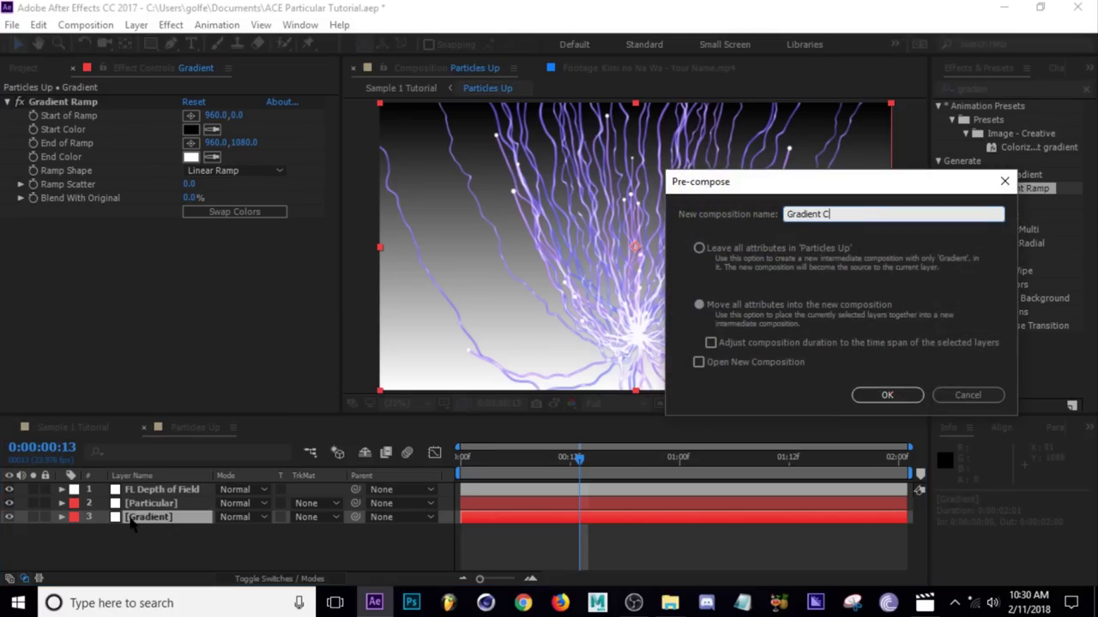
type("Ramp")
key("Return")
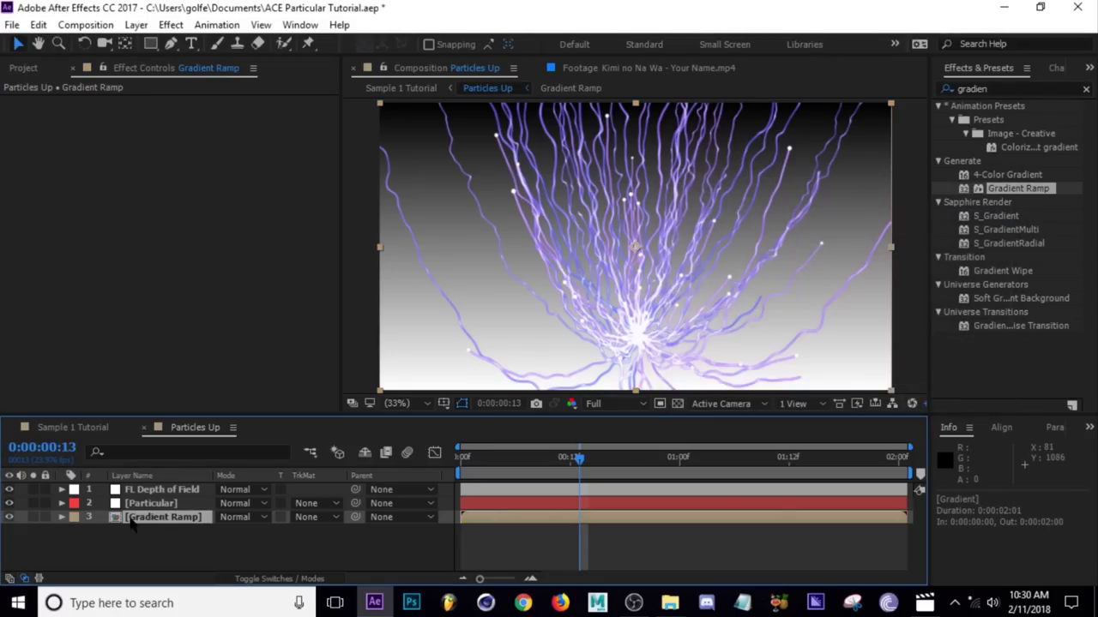
left_click(9, 518)
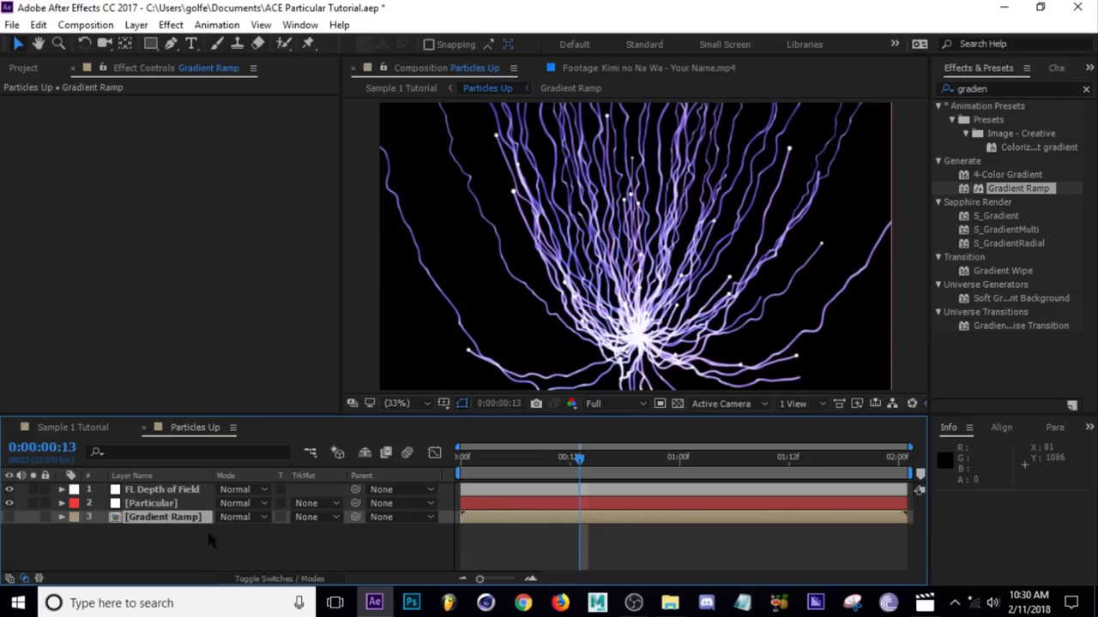
left_click(216, 534)
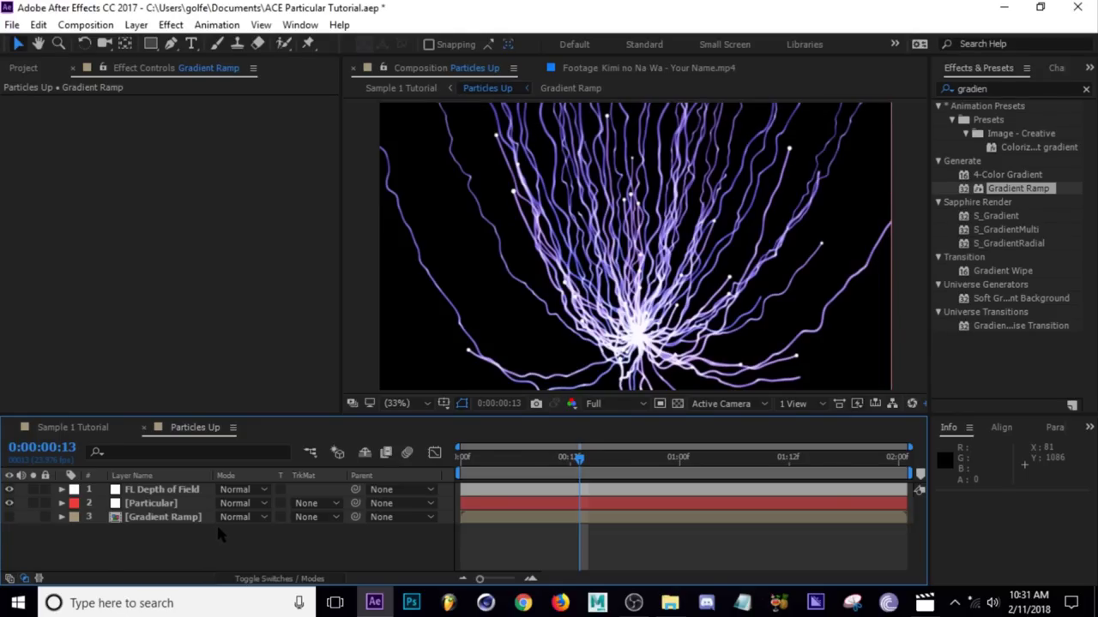
- Set FL Depth of Field's depth layer to Gradient Ramp, focused at the comp centre (955.6,533.9)
left_click(183, 490)
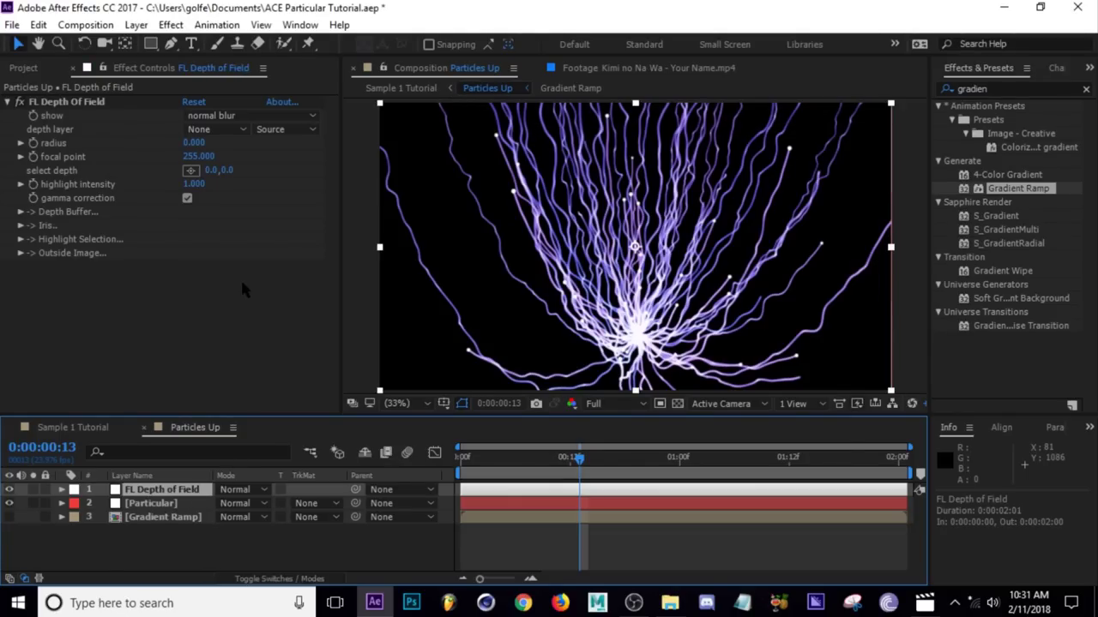
left_click(216, 129)
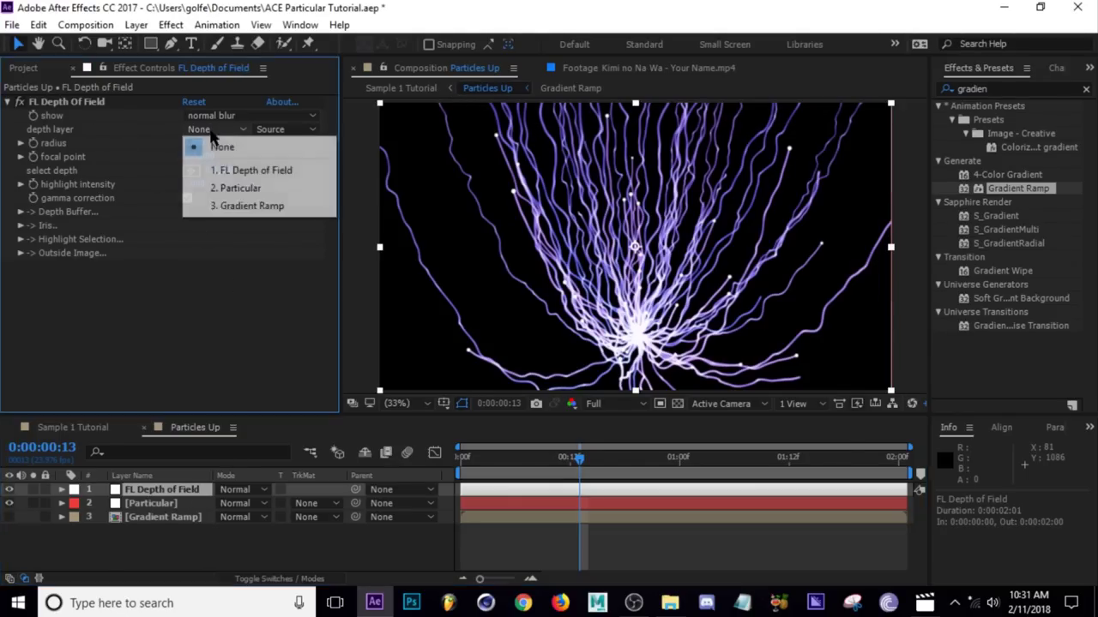
left_click(269, 209)
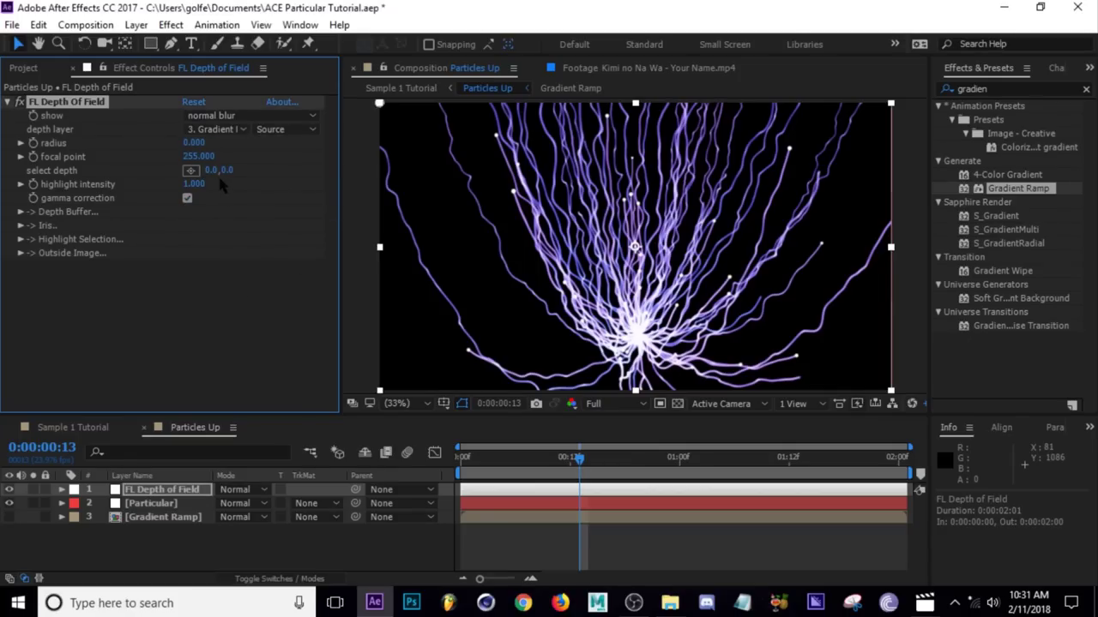
left_click(191, 172)
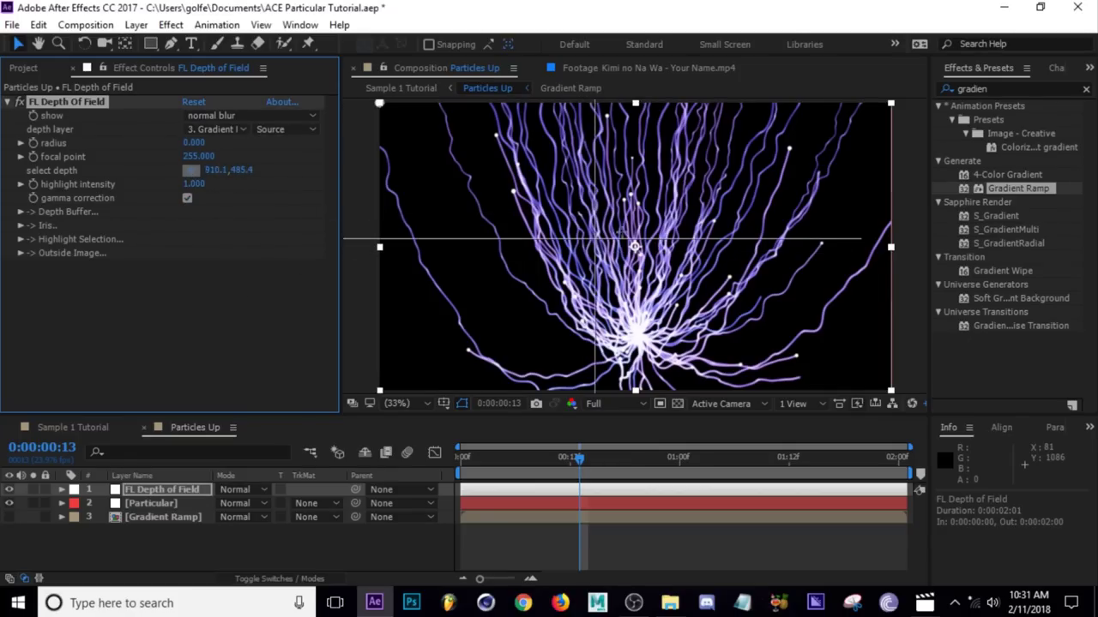
left_click(636, 245)
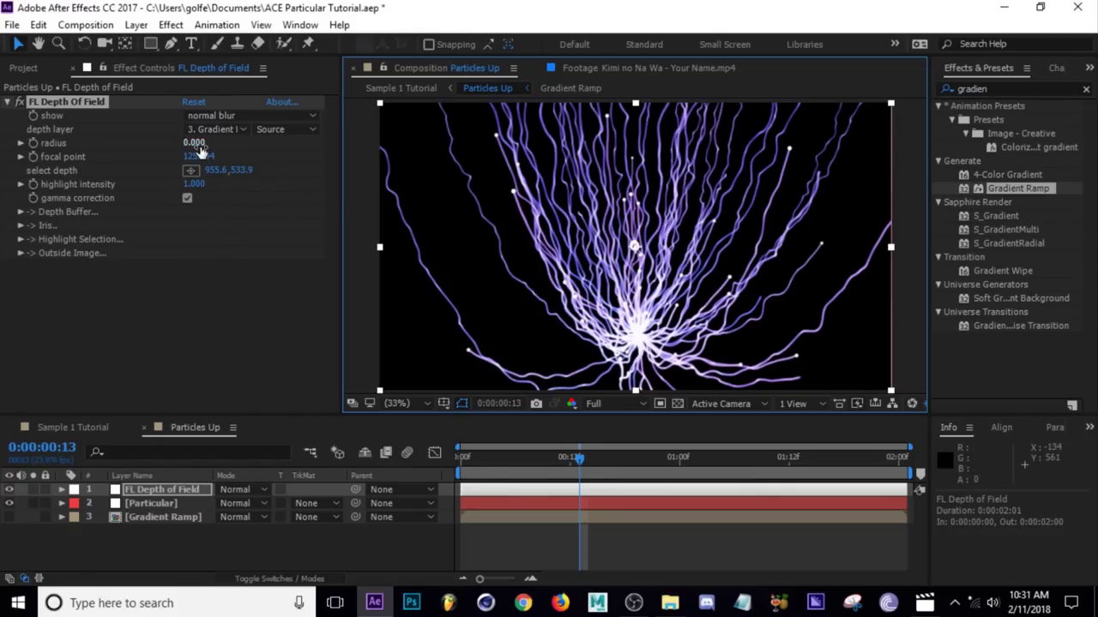
- Raise the depth-of-field blur radius to about 42.6, inspect it at 100% and 50%, then fit the view
left_click_drag(196, 147, 356, 157)
left_click_drag(257, 148, 300, 152)
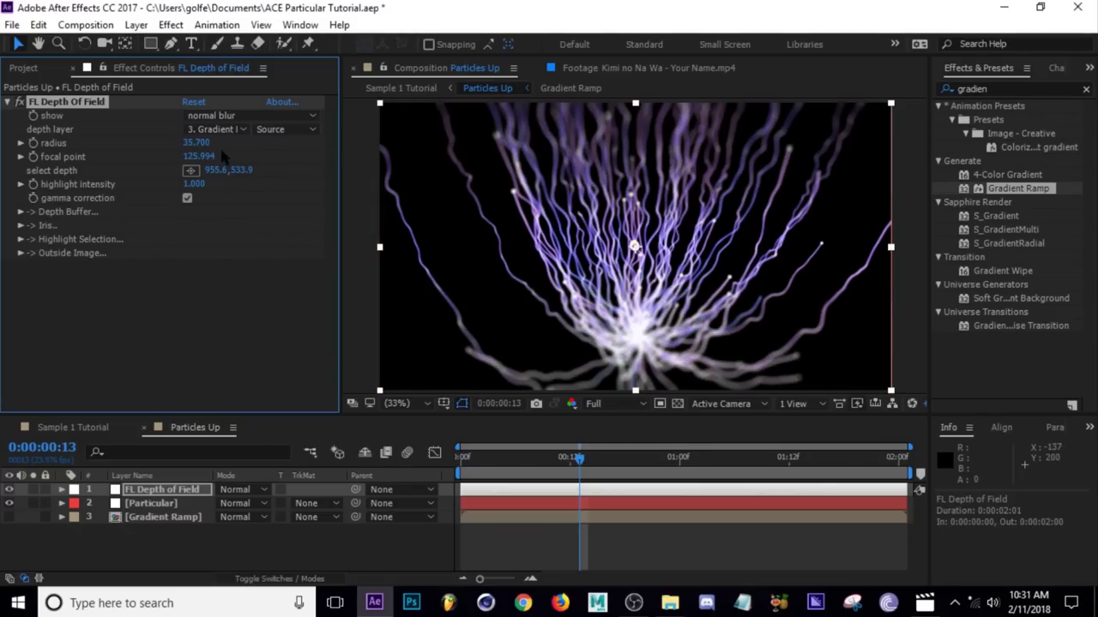
left_click_drag(215, 144, 269, 145)
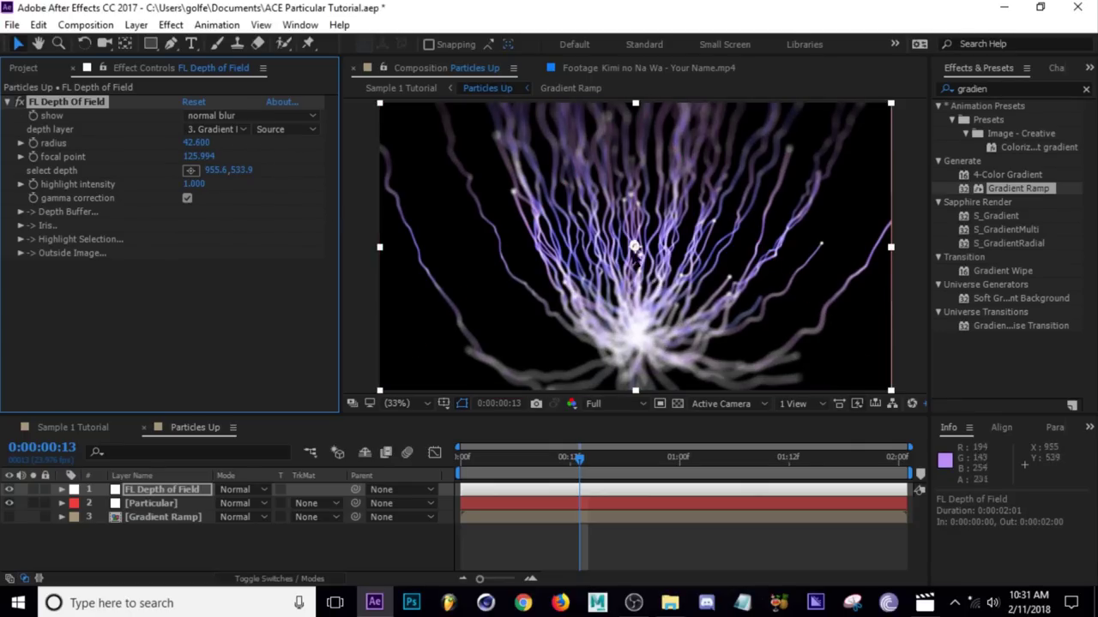
key("slash")
key("comma")
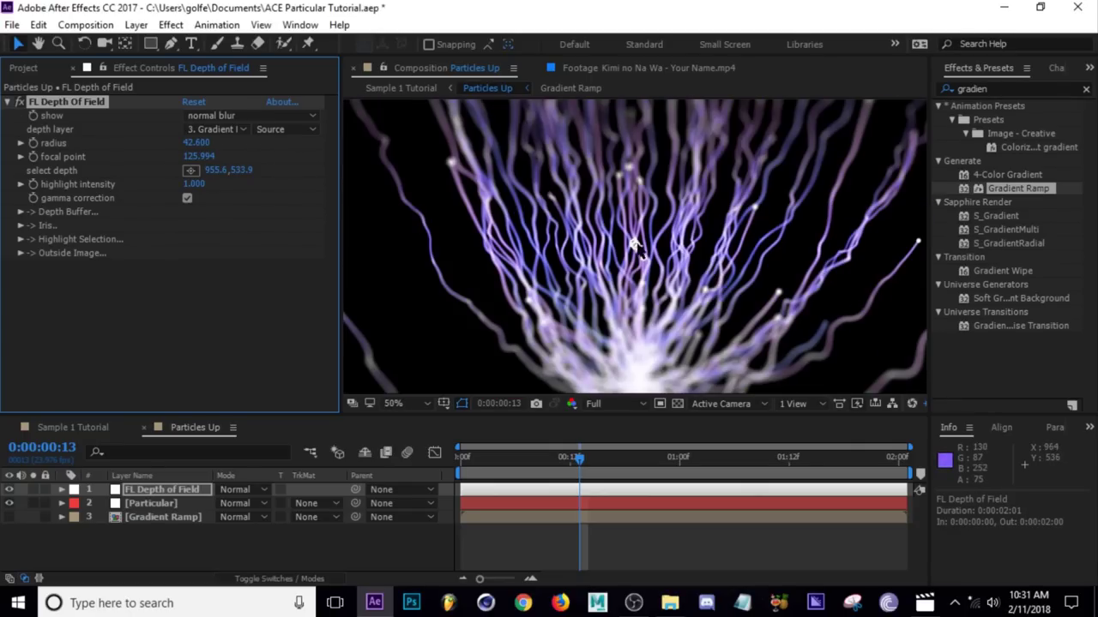
key("period")
key("comma")
left_click_drag(635, 245, 601, 276)
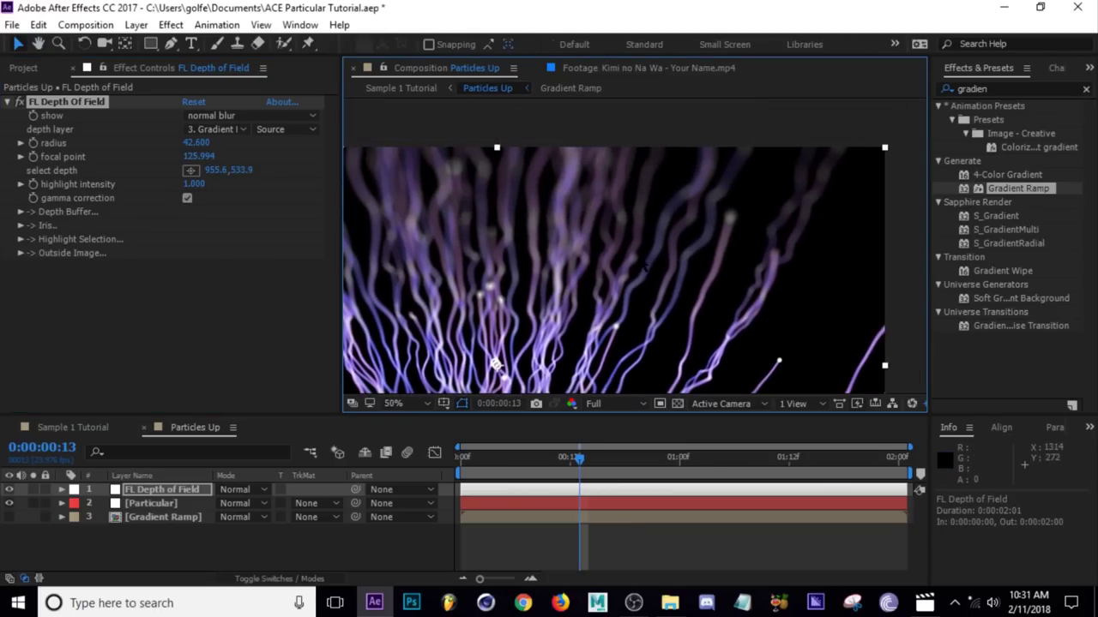
key("period")
key("comma")
left_click(392, 403)
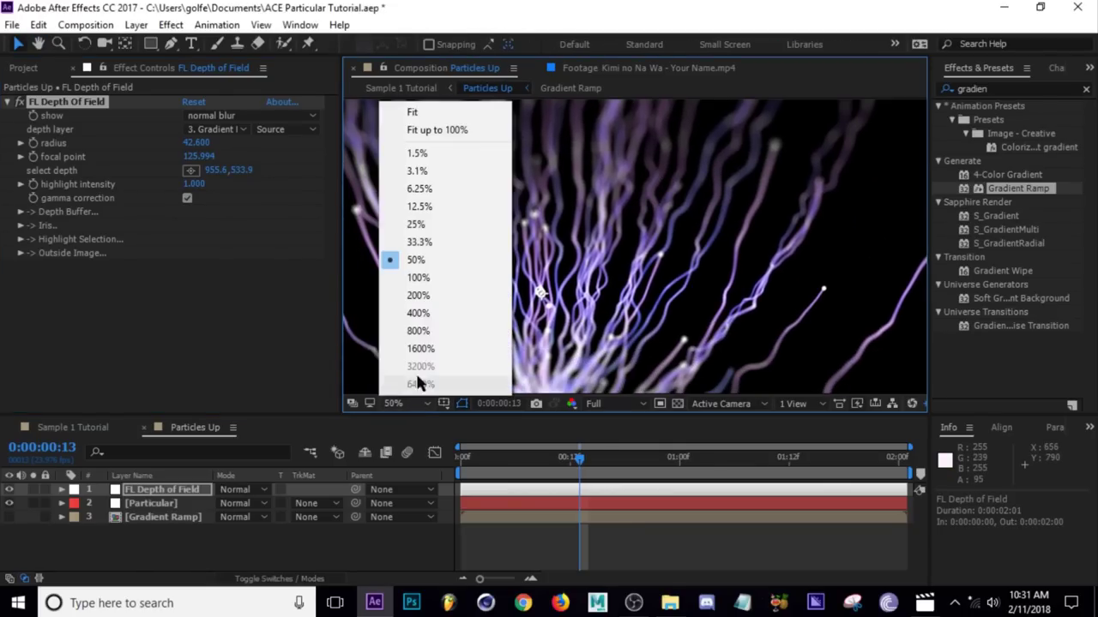
left_click(417, 111)
- Set the blur radius to 32, save the project, and view the Sample 1 Tutorial comp
left_click(199, 142)
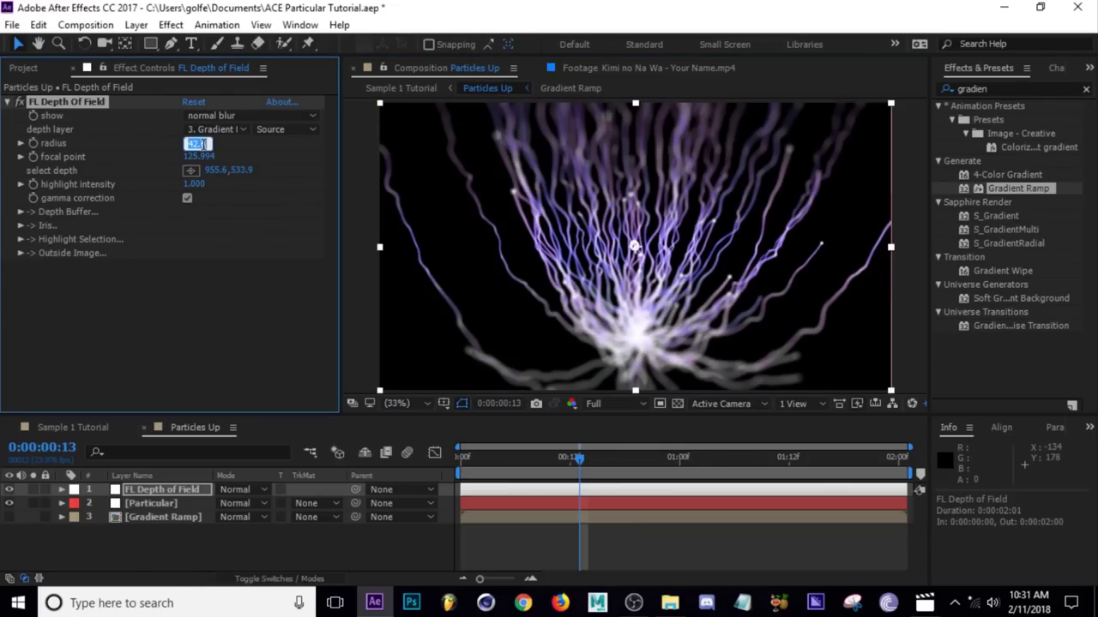
type("32")
key("Return")
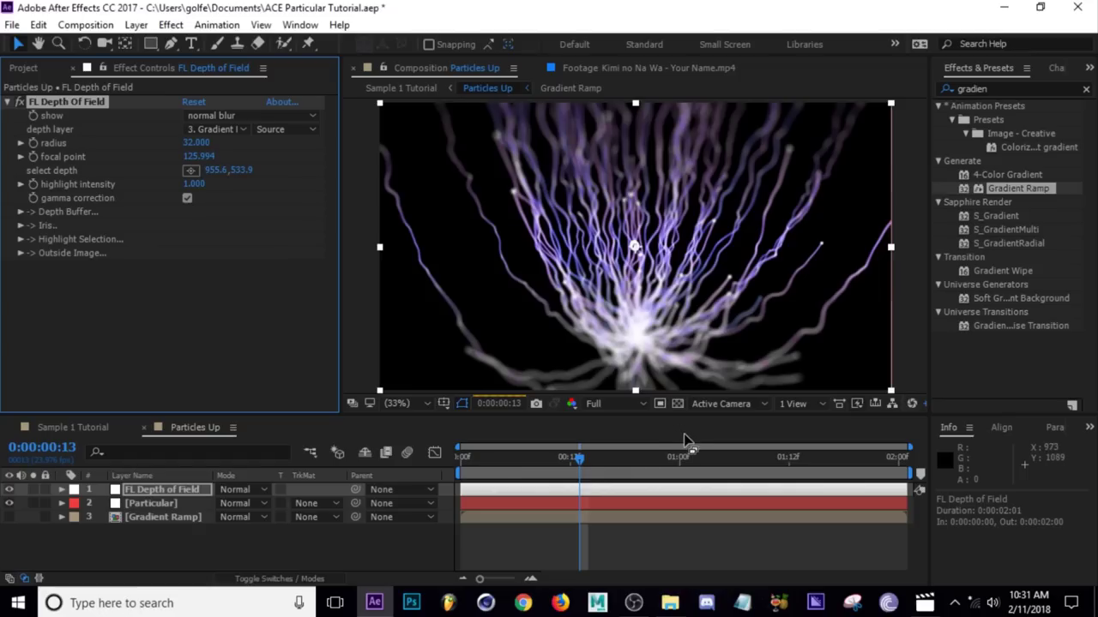
key("ctrl+s")
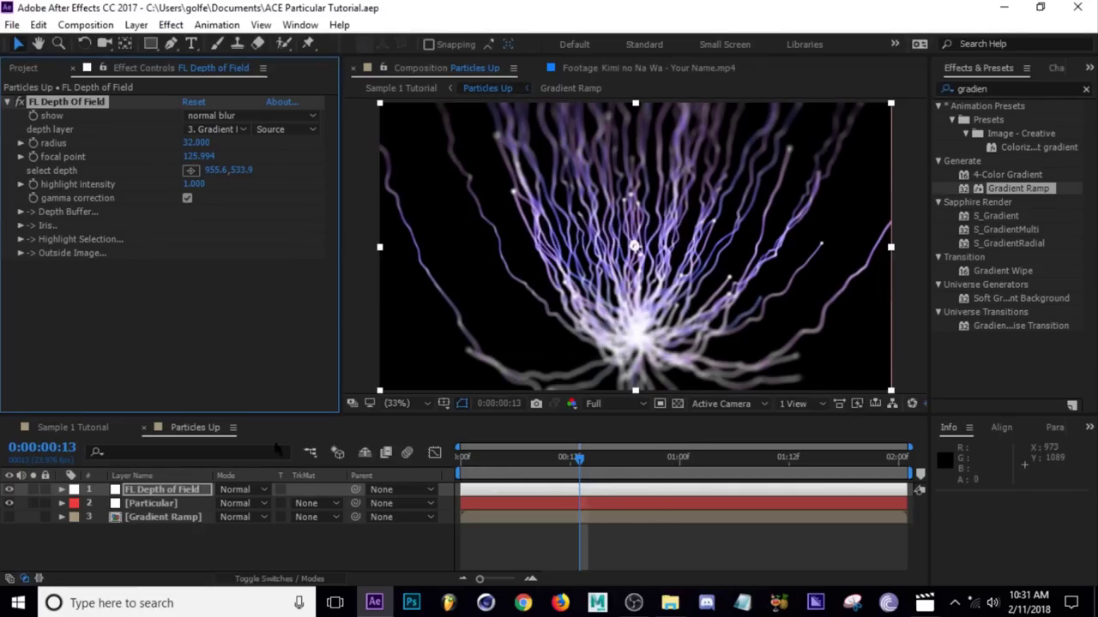
left_click(76, 428)
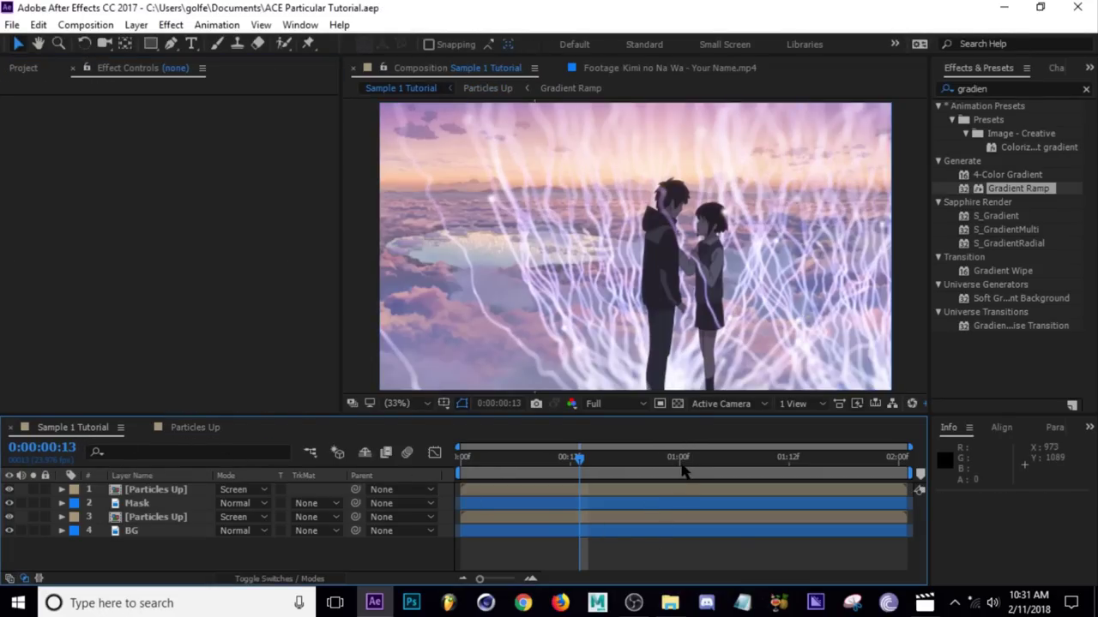
- Delete the duplicate Particles Up layer and commit a blur radius of 25 in Particles Up
left_click(148, 491)
key("Delete")
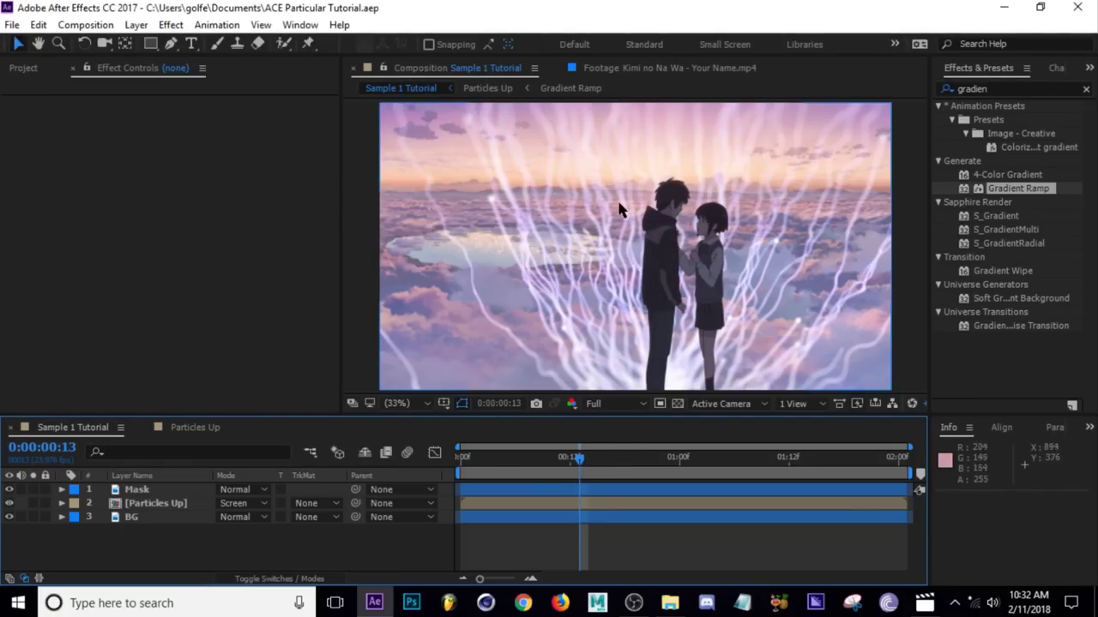
left_click(197, 431)
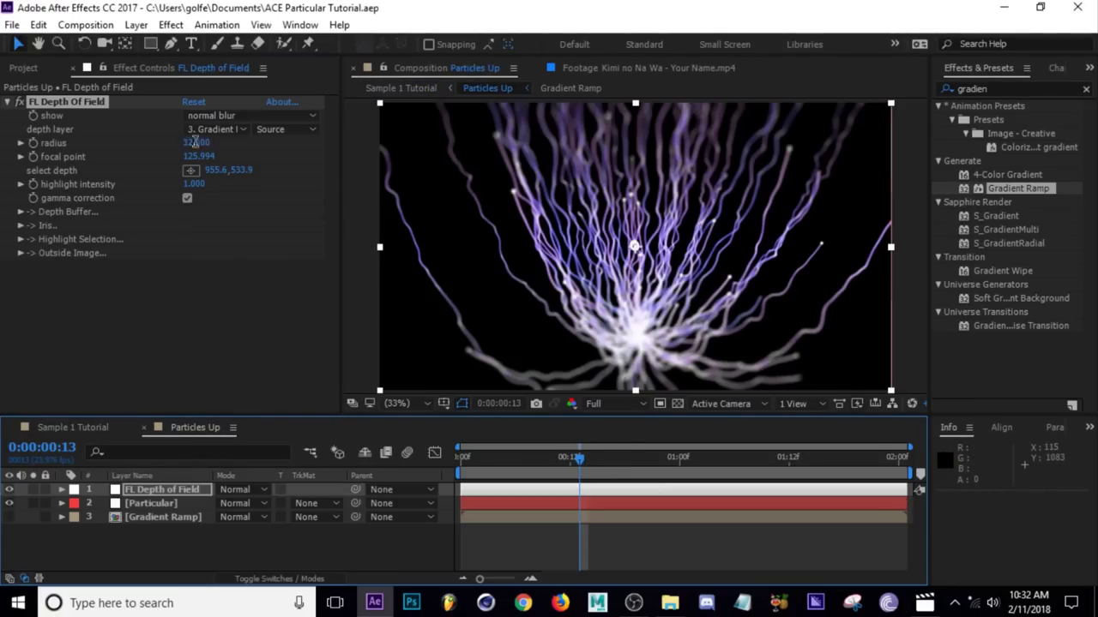
left_click(194, 144)
key("Return")
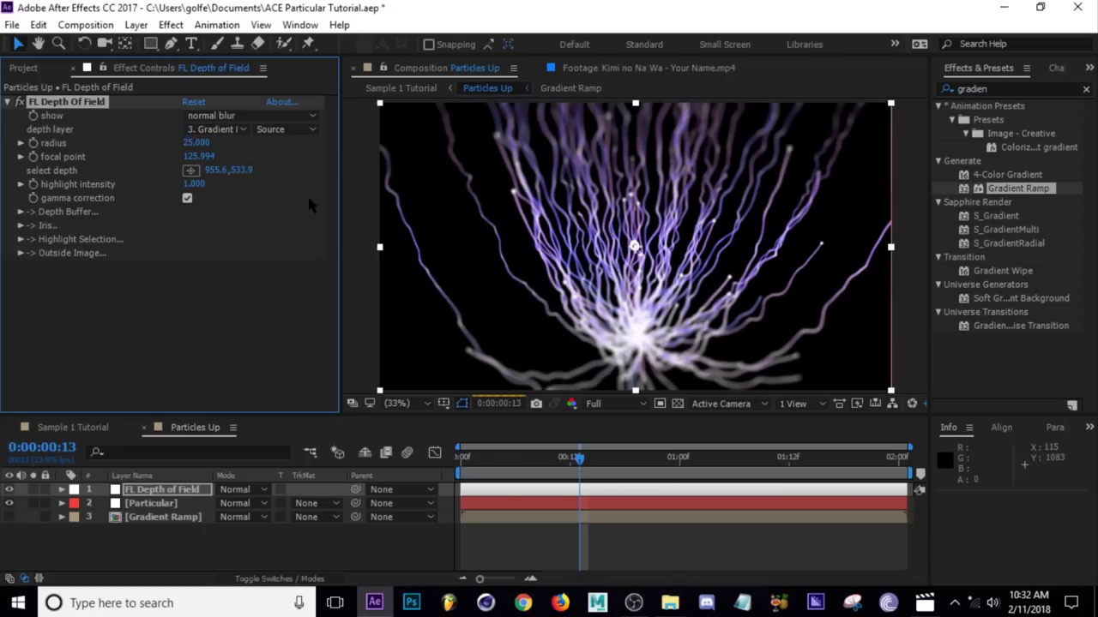
- Preview a later frame of Sample 1 Tutorial and show the Pre Comps folder in the Project panel
left_click(72, 428)
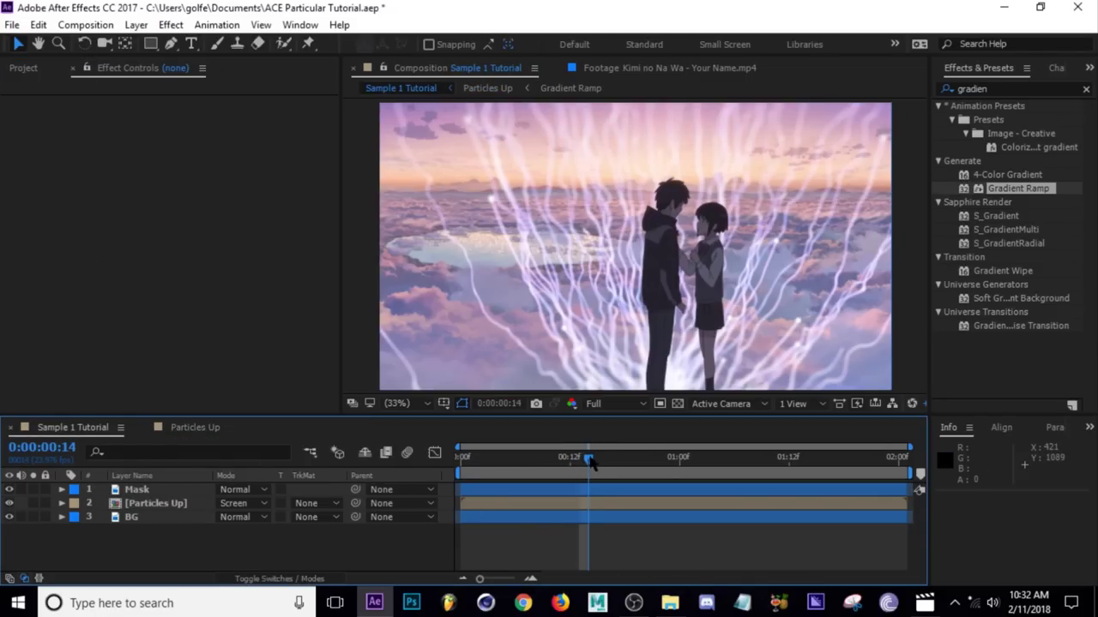
left_click(671, 463)
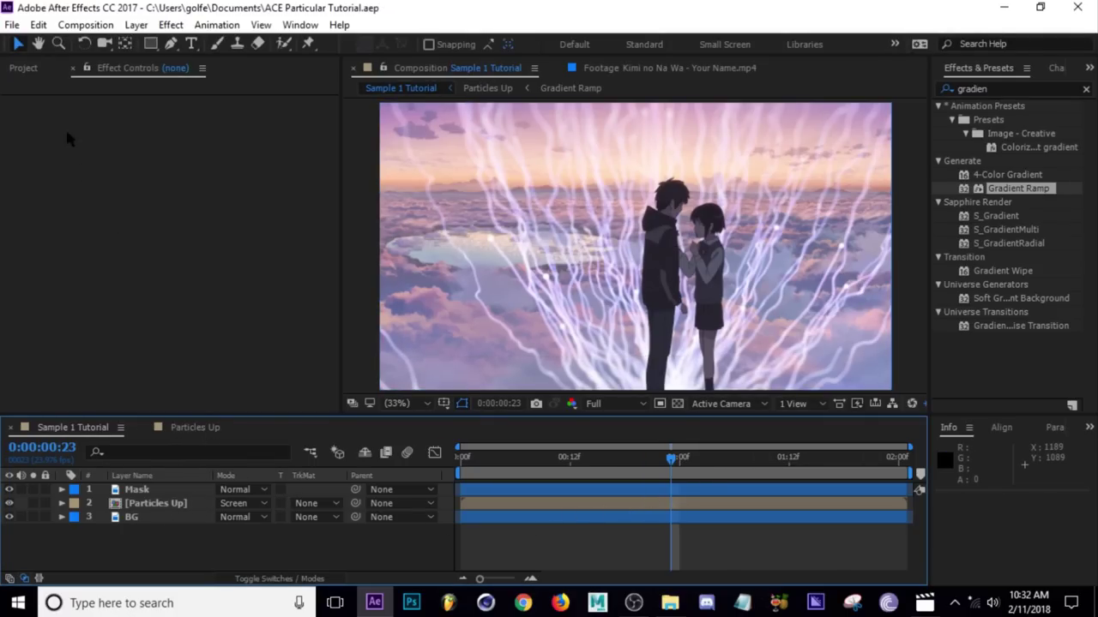
left_click(31, 74)
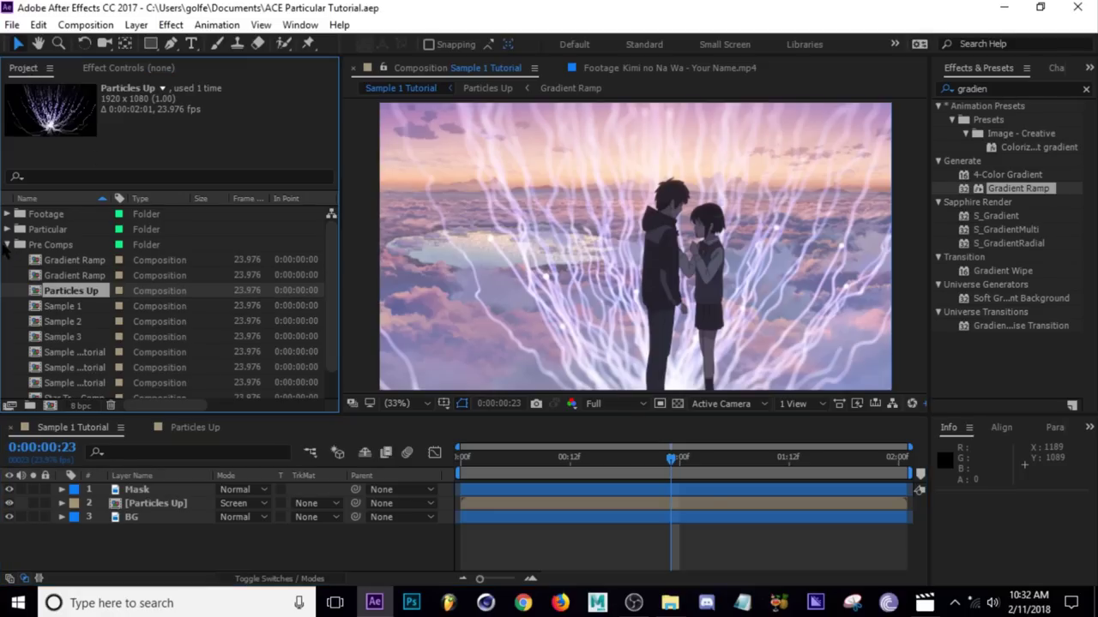
left_click(7, 245)
left_click(7, 245)
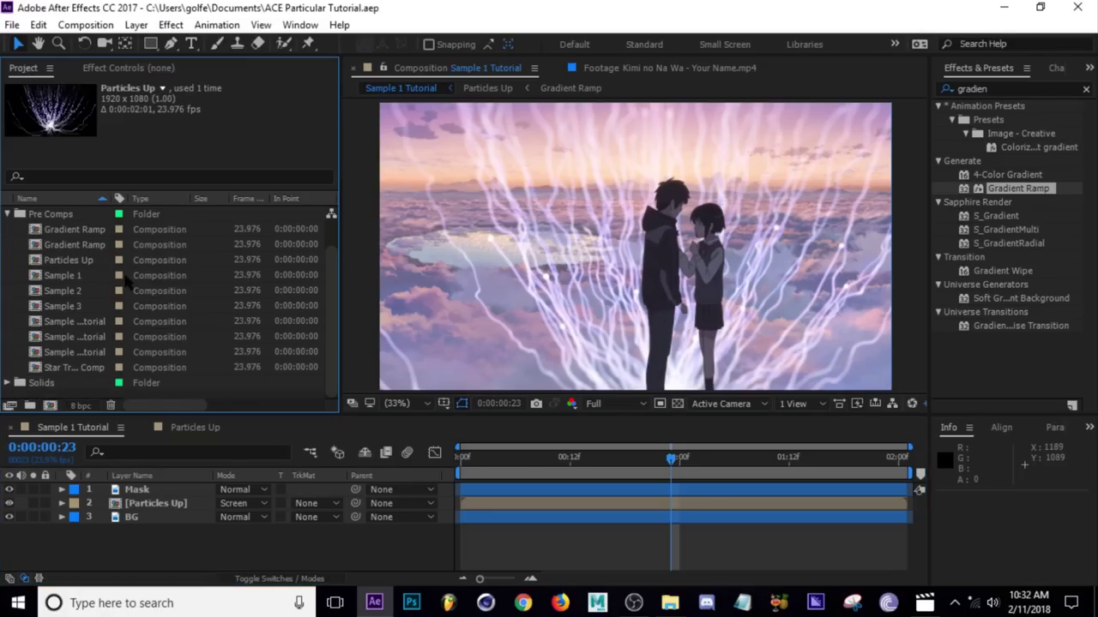
- Open Dust Comp from Sample 3 Tutorial and add a hidden Gradient Ramp layer beneath Dust
double_click(80, 352)
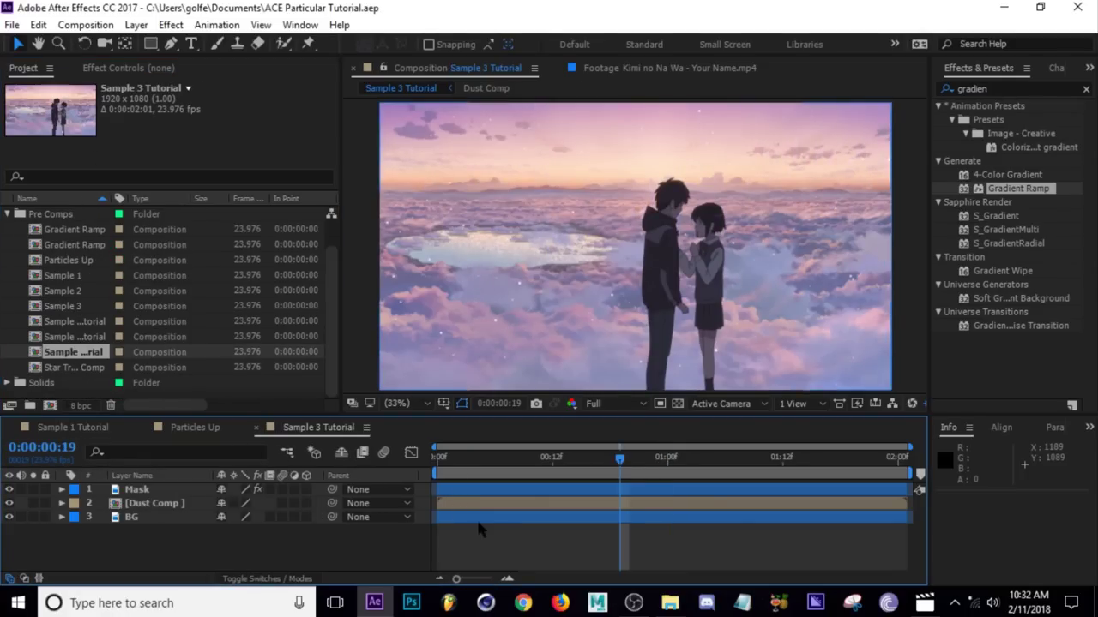
left_click(590, 455)
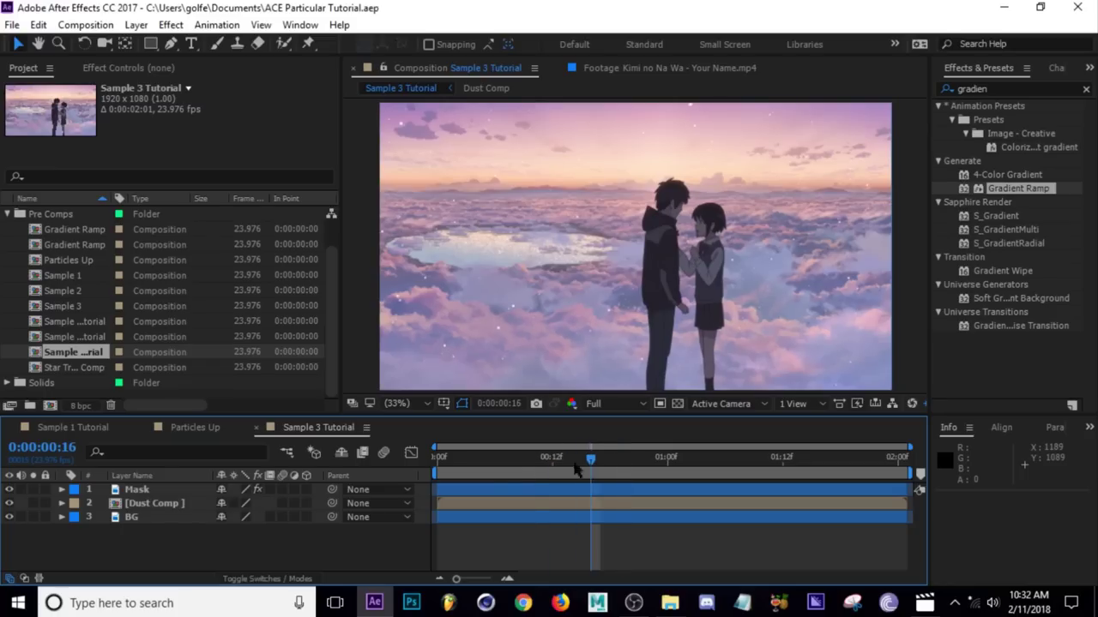
double_click(172, 506)
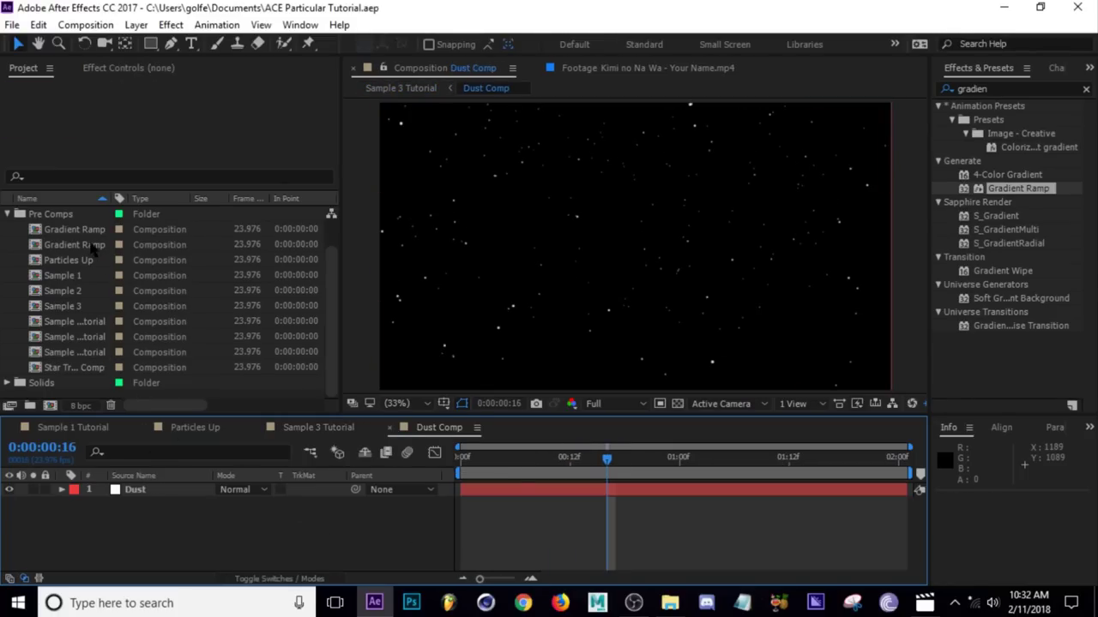
left_click_drag(77, 246, 257, 532)
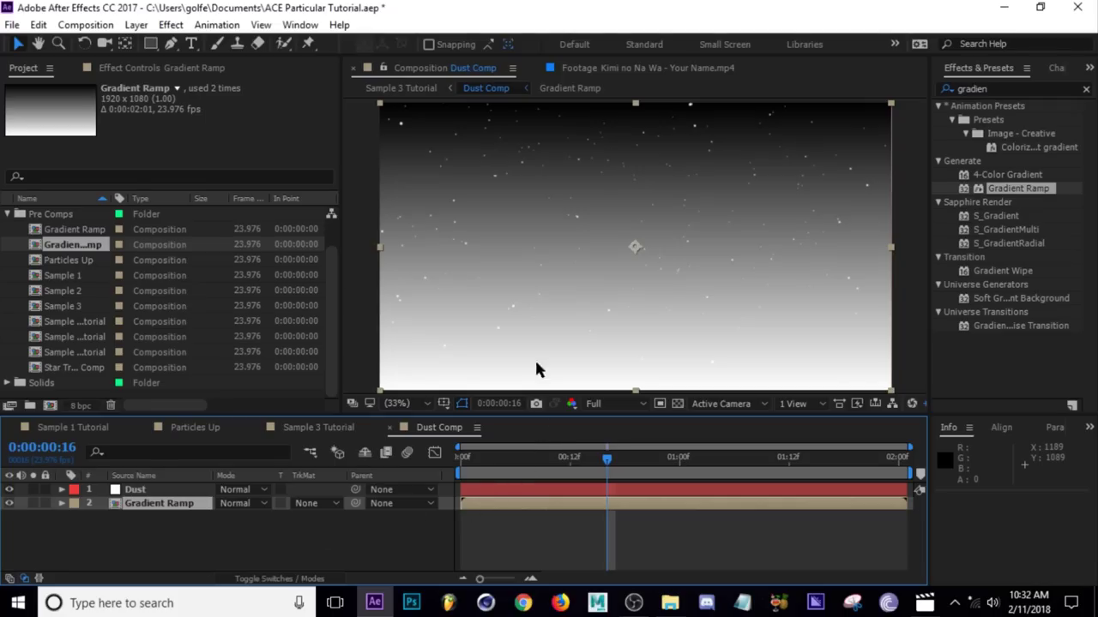
left_click(9, 503)
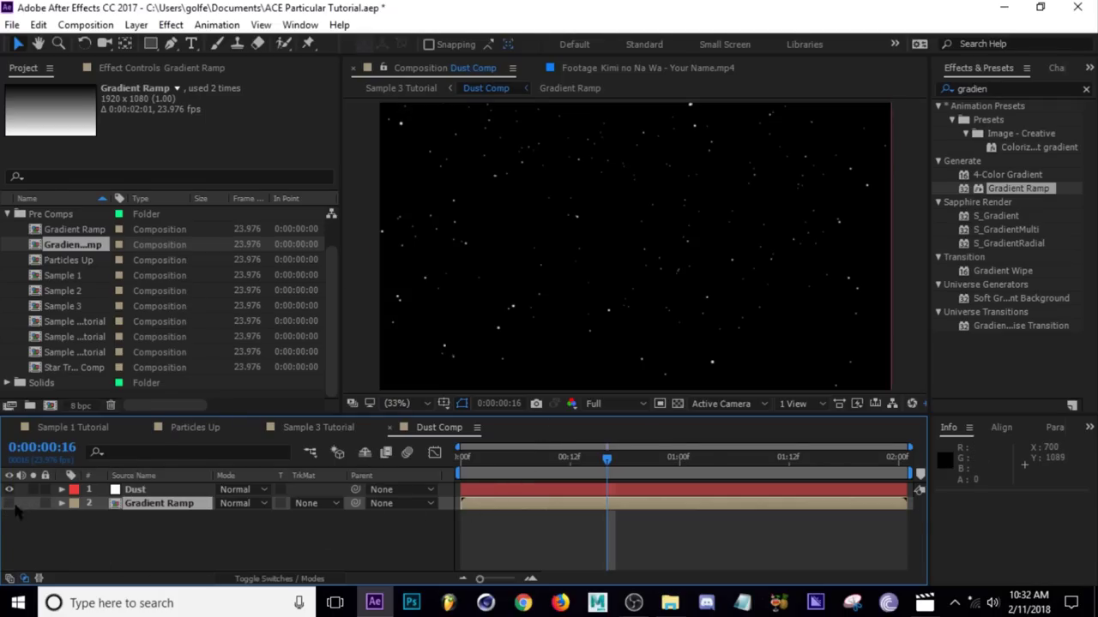
- Add an adjustment layer above Dust named Depth of Field and search effects for 'dep'
left_click(169, 490)
key("ctrl+alt+y")
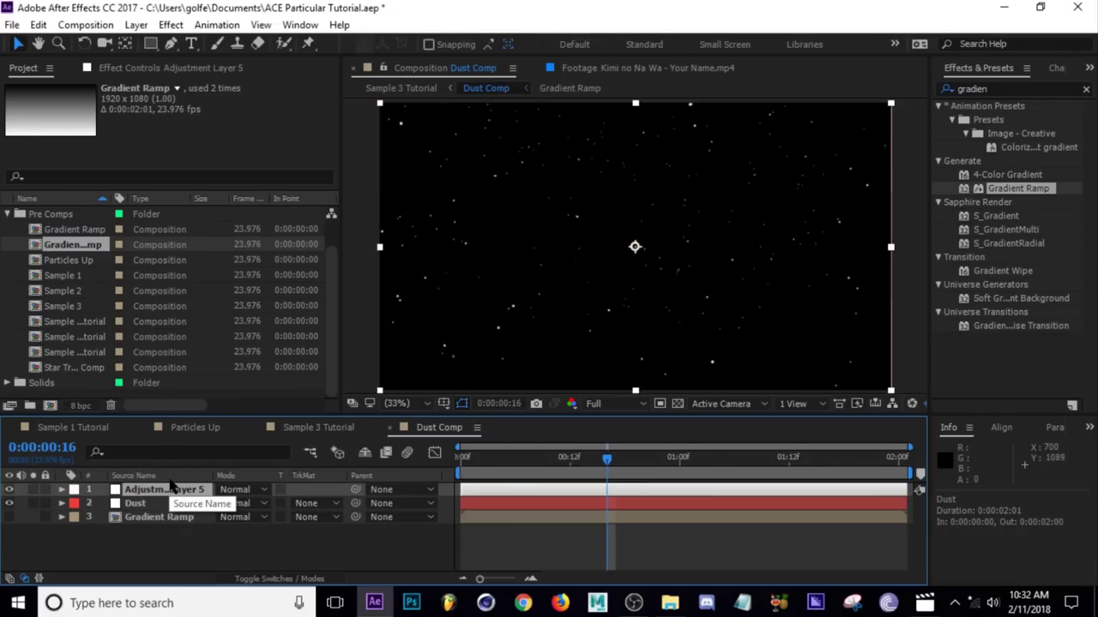
key("Return")
type("Dpe")
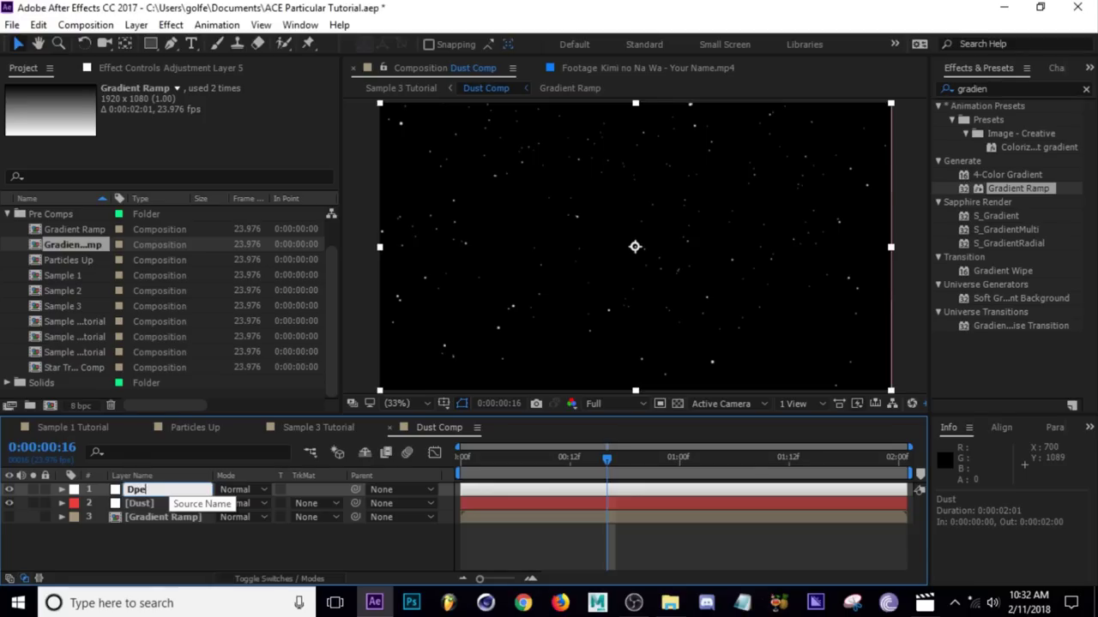
type("t")
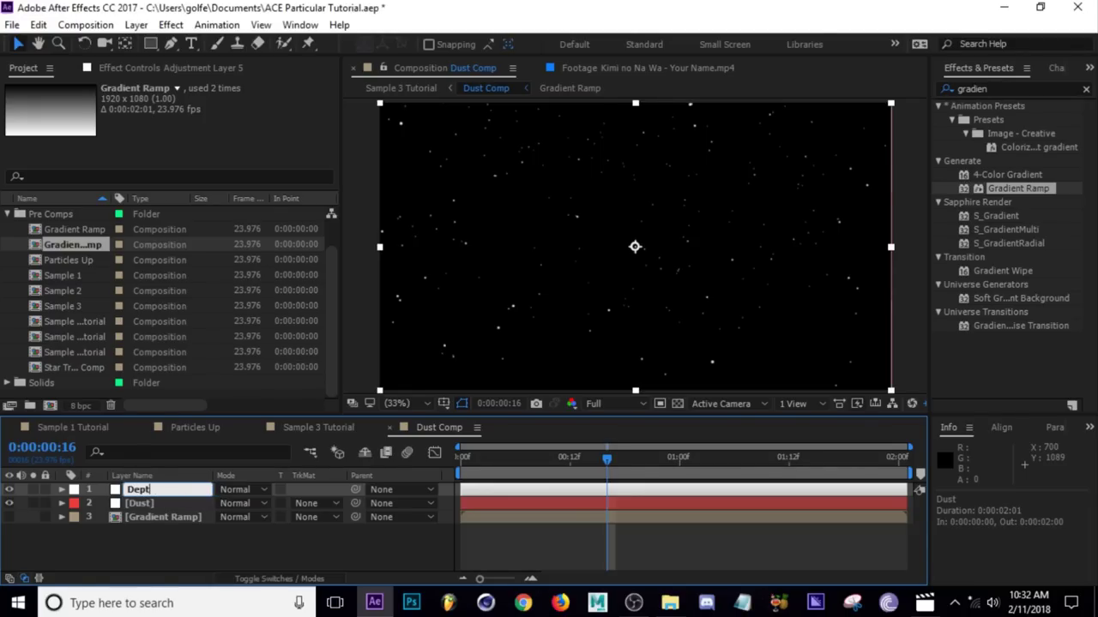
type("h of Field")
key("Return")
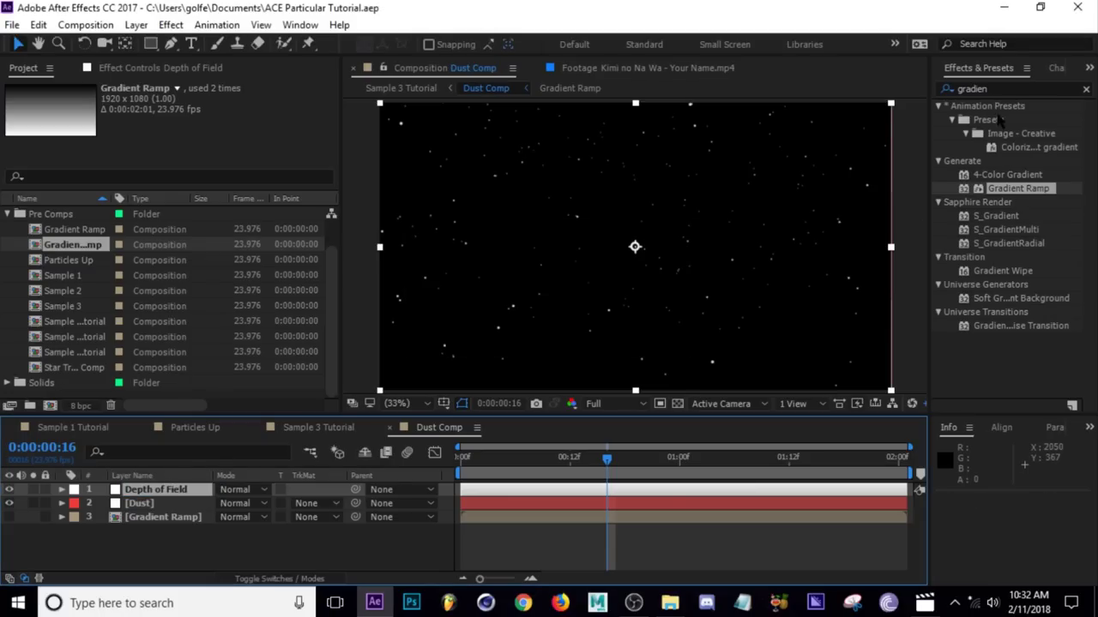
double_click(1014, 87)
type("dep")
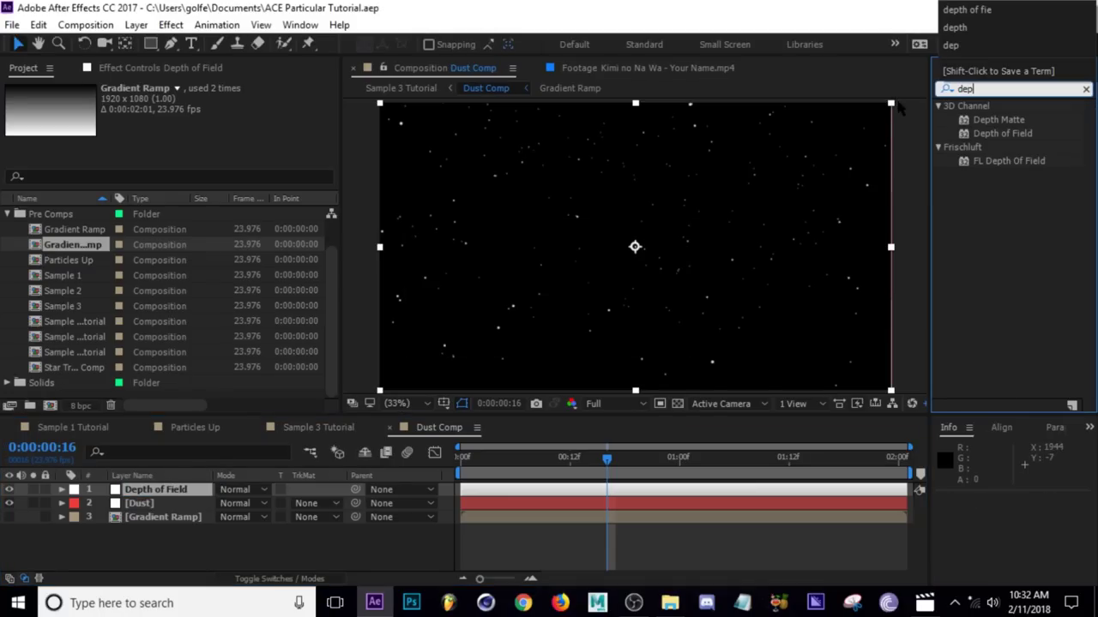
- Apply FL Depth Of Field to the Depth of Field layer using Gradient Ramp depth, focused at the centre
left_click_drag(1011, 169, 155, 491)
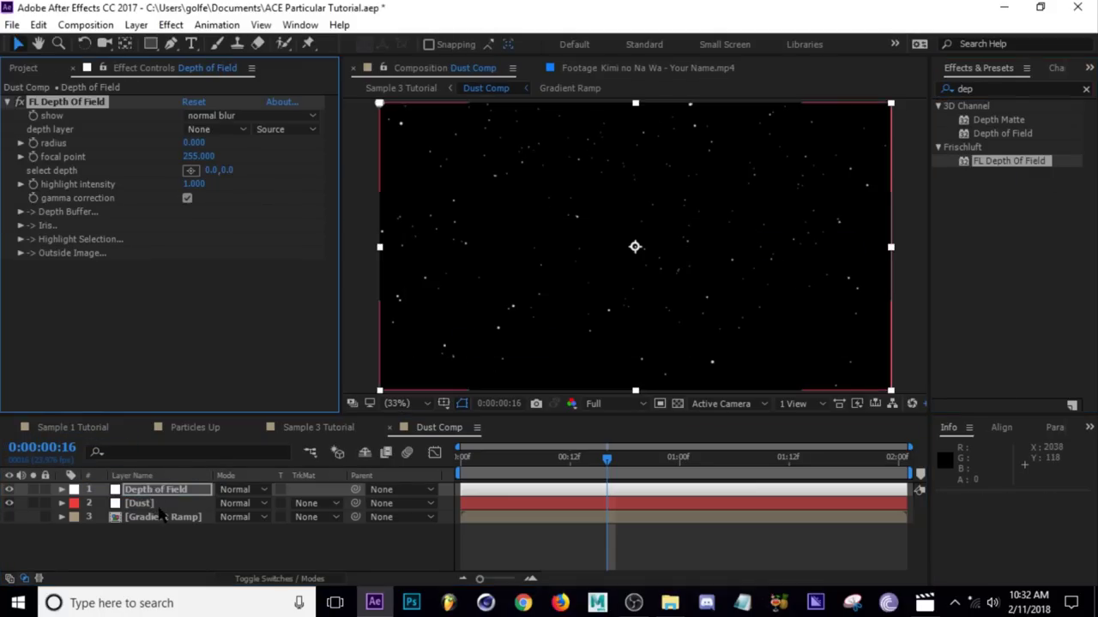
left_click(225, 126)
left_click(244, 205)
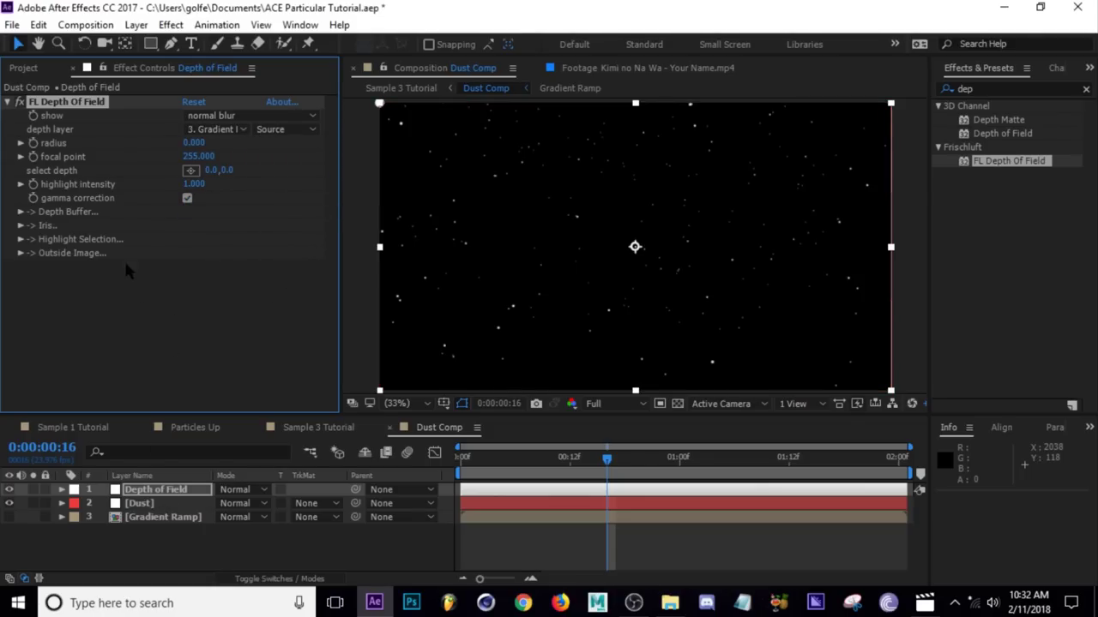
left_click(190, 171)
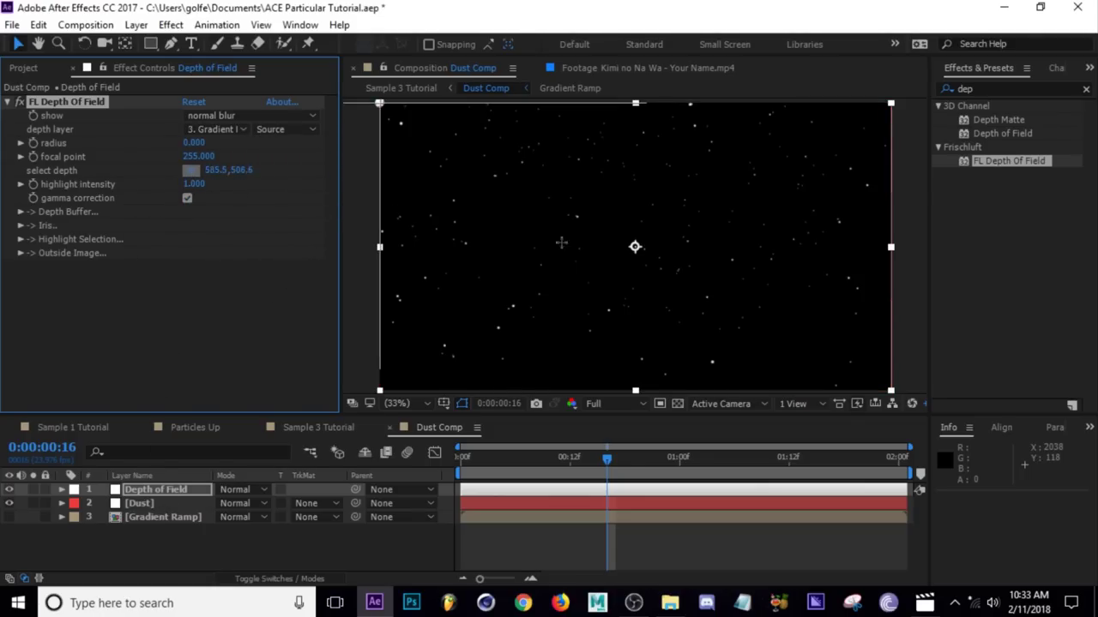
left_click(635, 247)
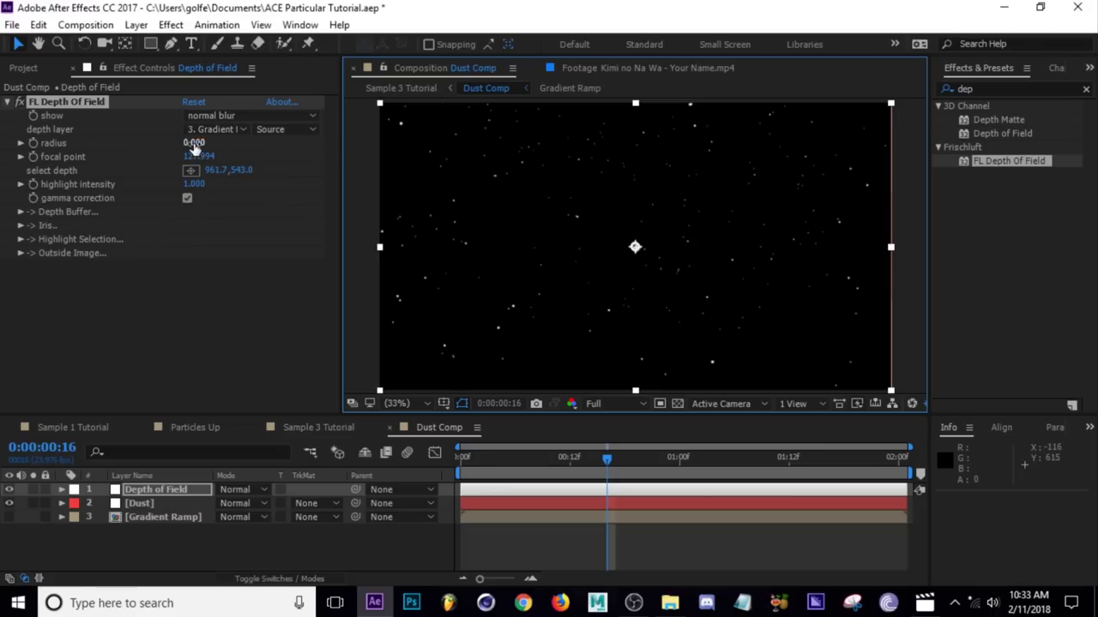
- Set the blur radius to 20, save the project, and view Sample 3 Tutorial
left_click_drag(194, 142, 405, 161)
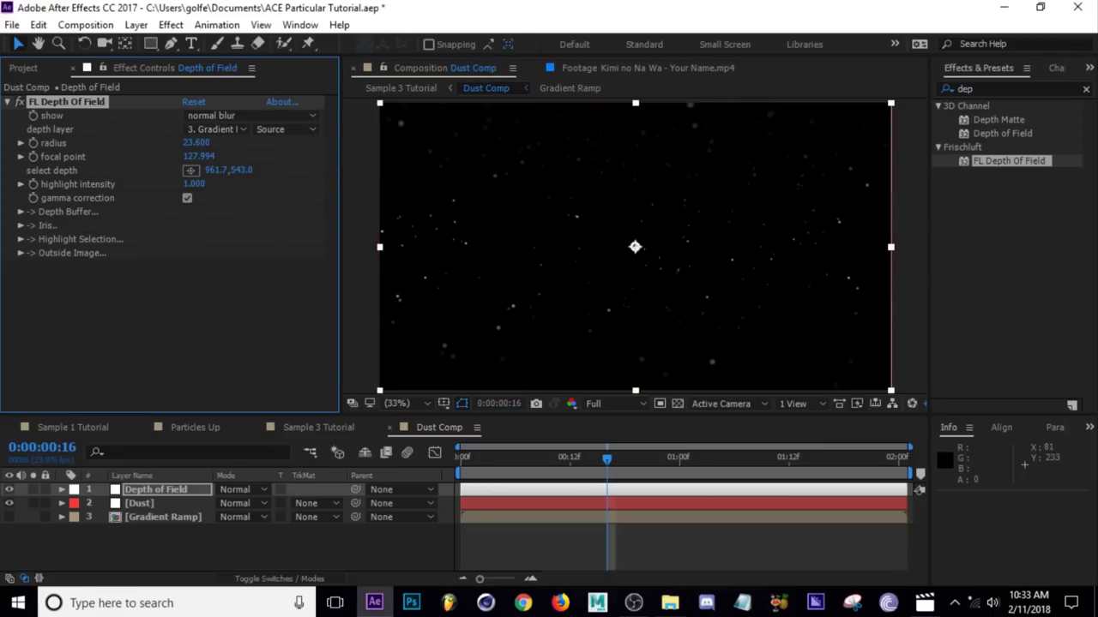
left_click(198, 143)
type("20")
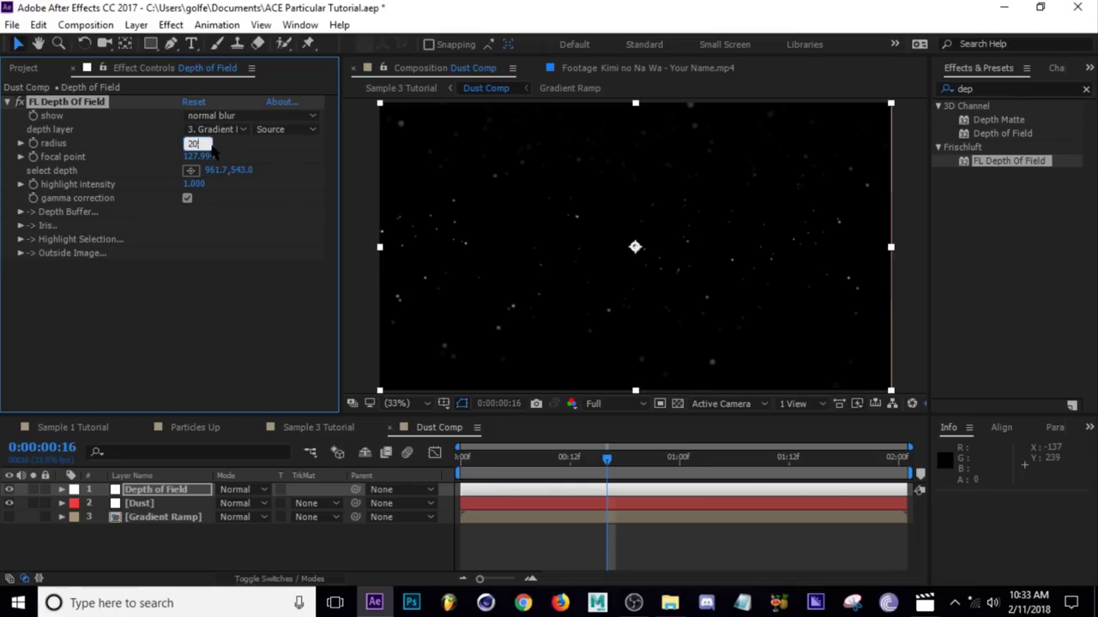
key("Return")
left_click(528, 545)
key("ctrl+s")
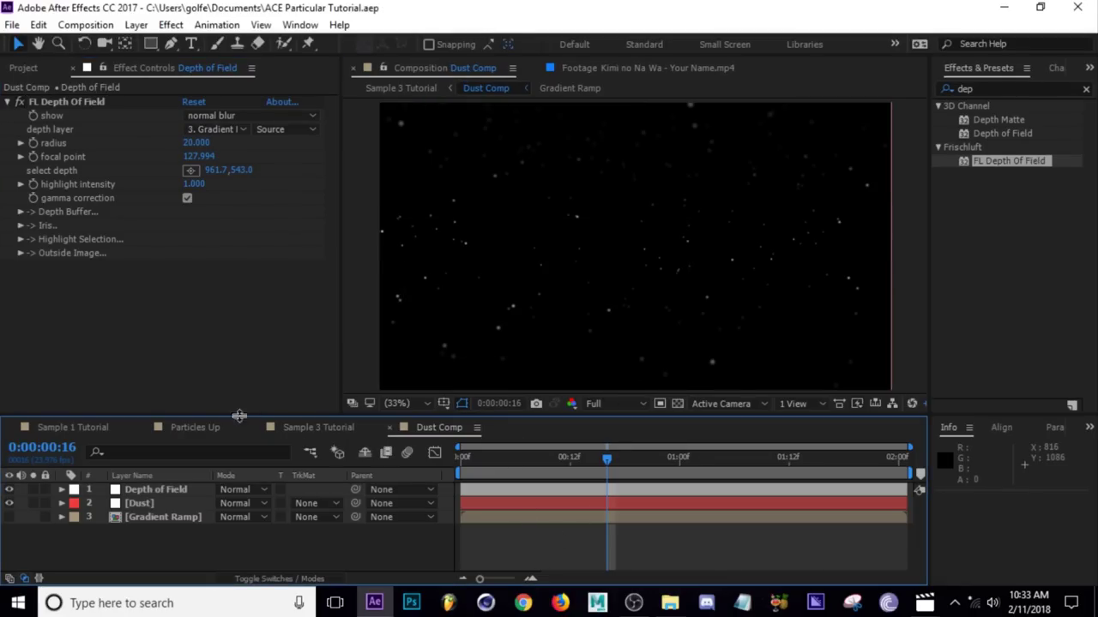
left_click(308, 432)
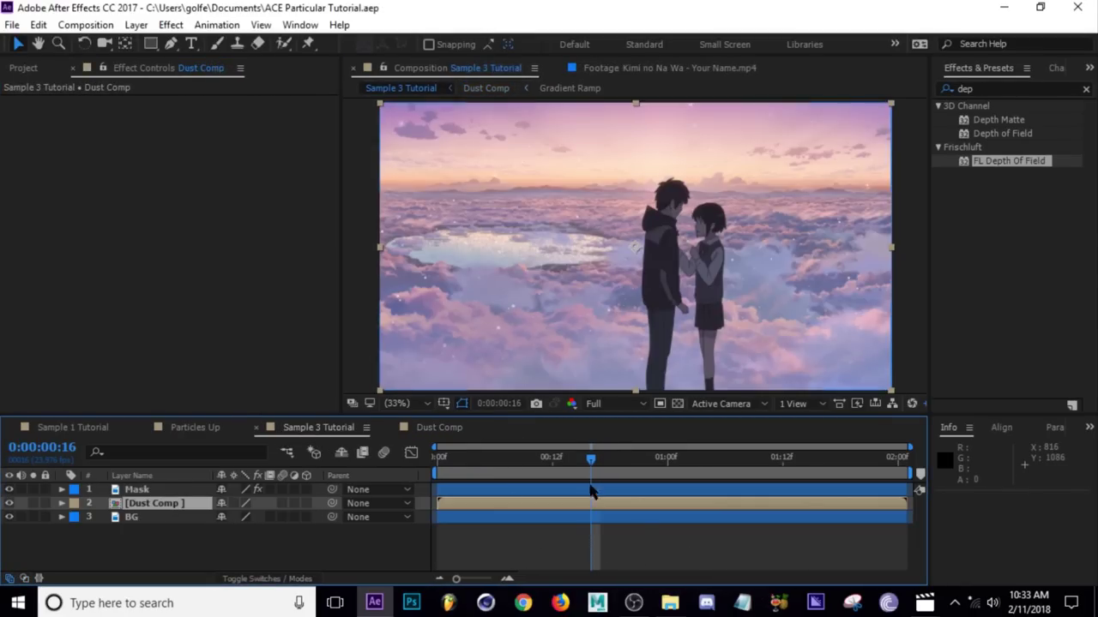
mouse_move(590, 459)
left_mouse_down()
mouse_move(551, 459)
mouse_move(582, 459)
left_mouse_up()
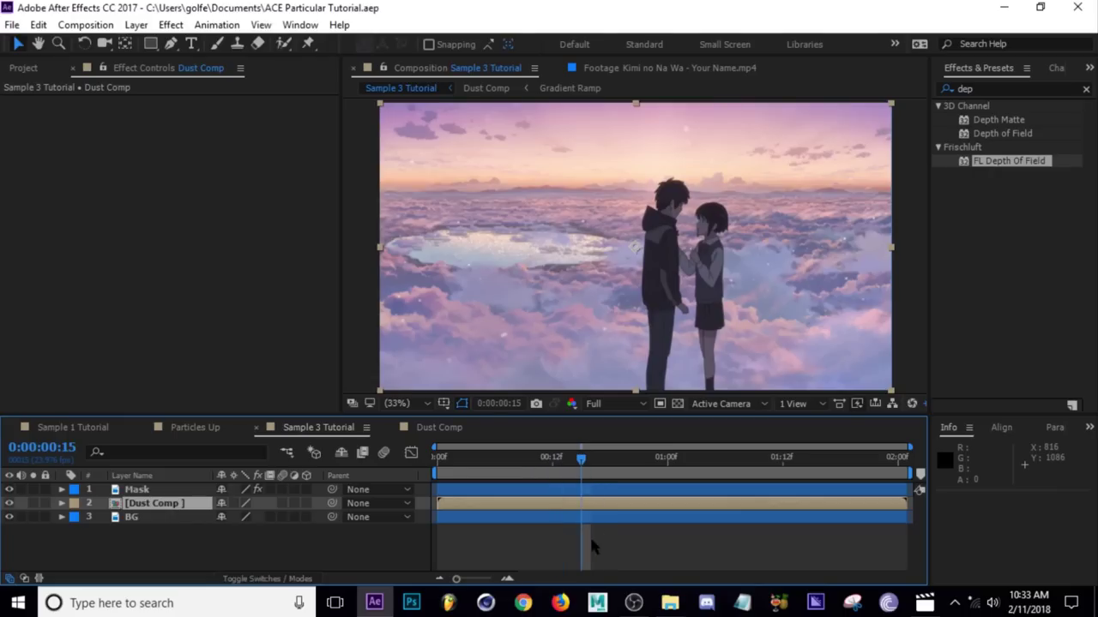
left_click(589, 536)
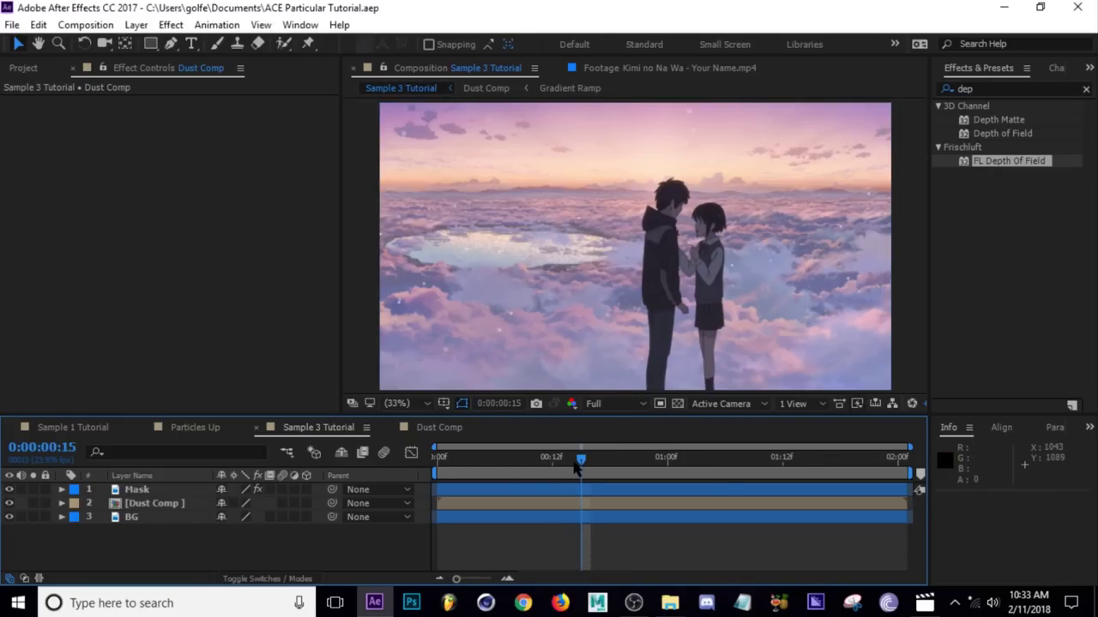
key("space")
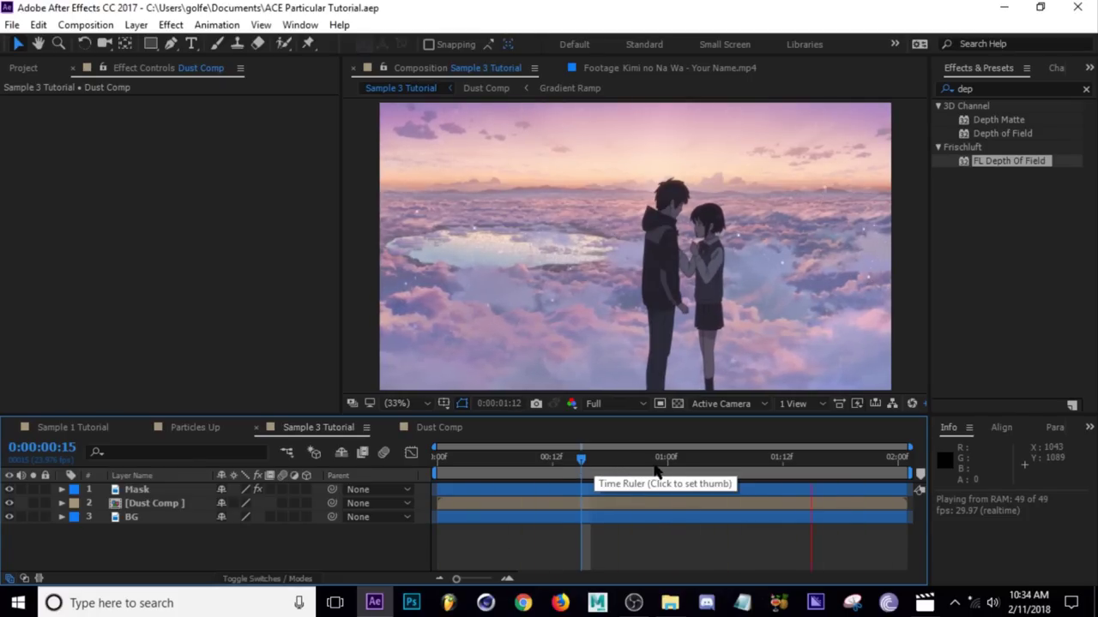
left_click(717, 458)
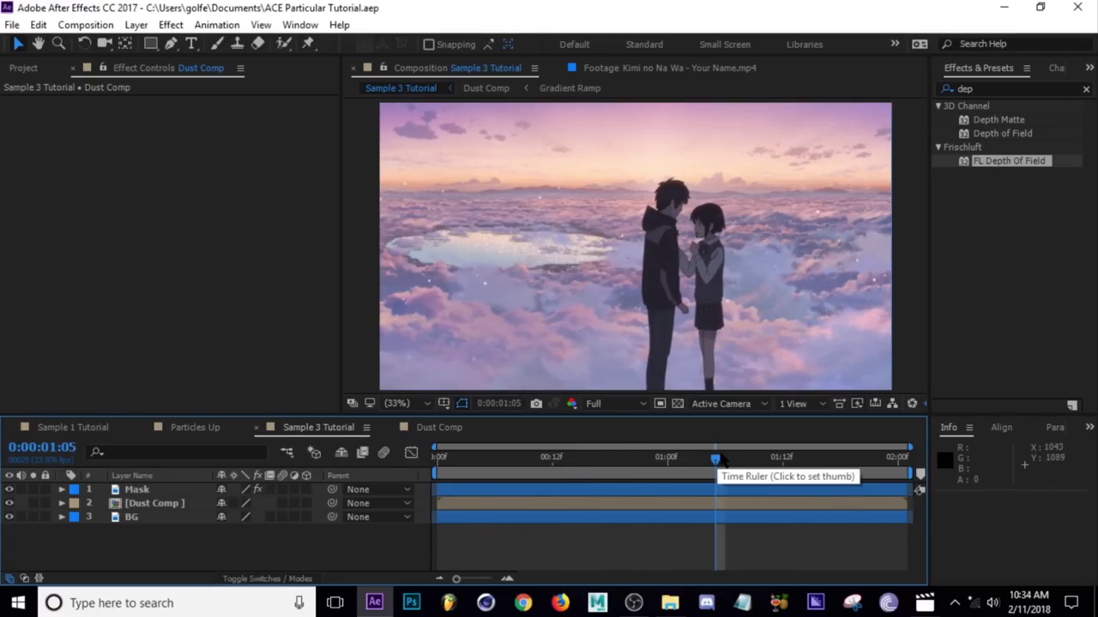
left_click_drag(718, 455, 615, 472)
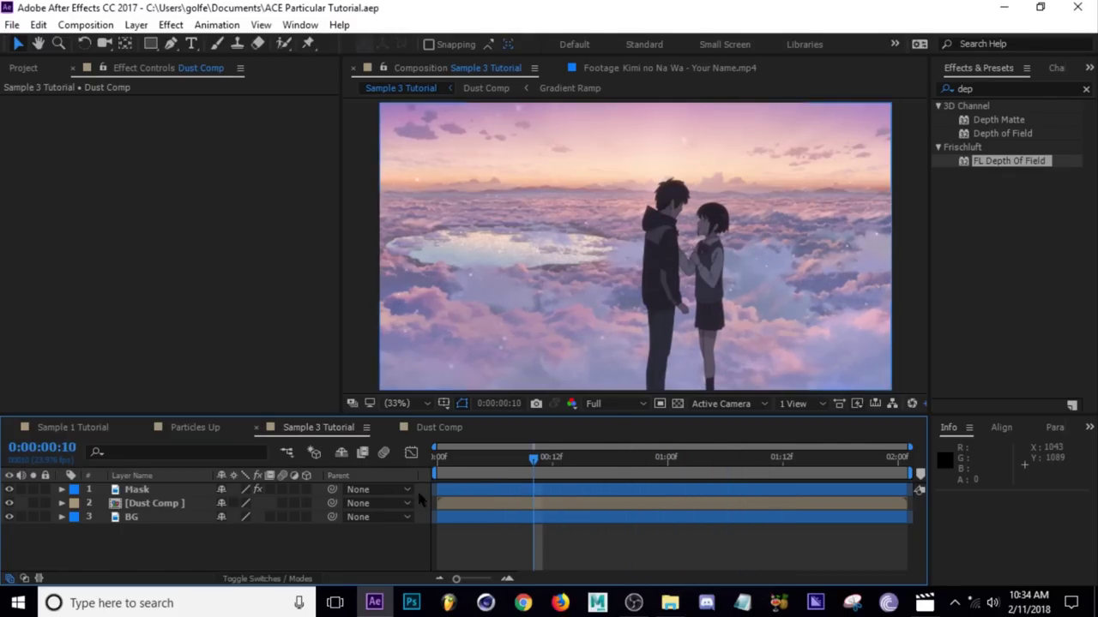
- Bring up the Sample 1 Tutorial composition and move the playhead back to frame 0
left_click(194, 427)
left_click(66, 430)
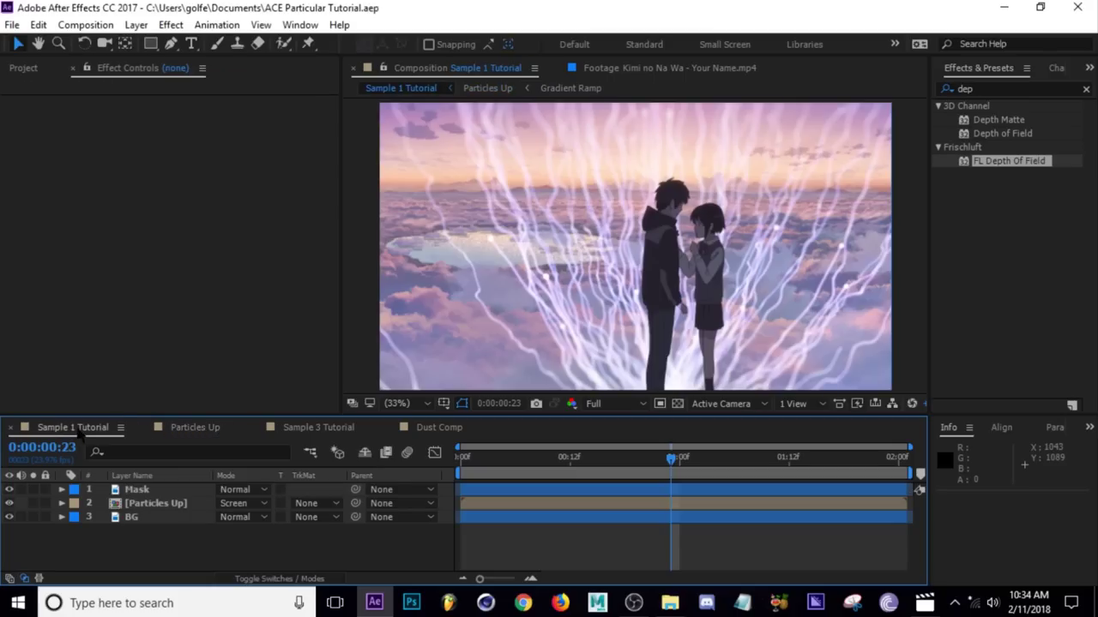
left_click_drag(614, 467, 453, 468)
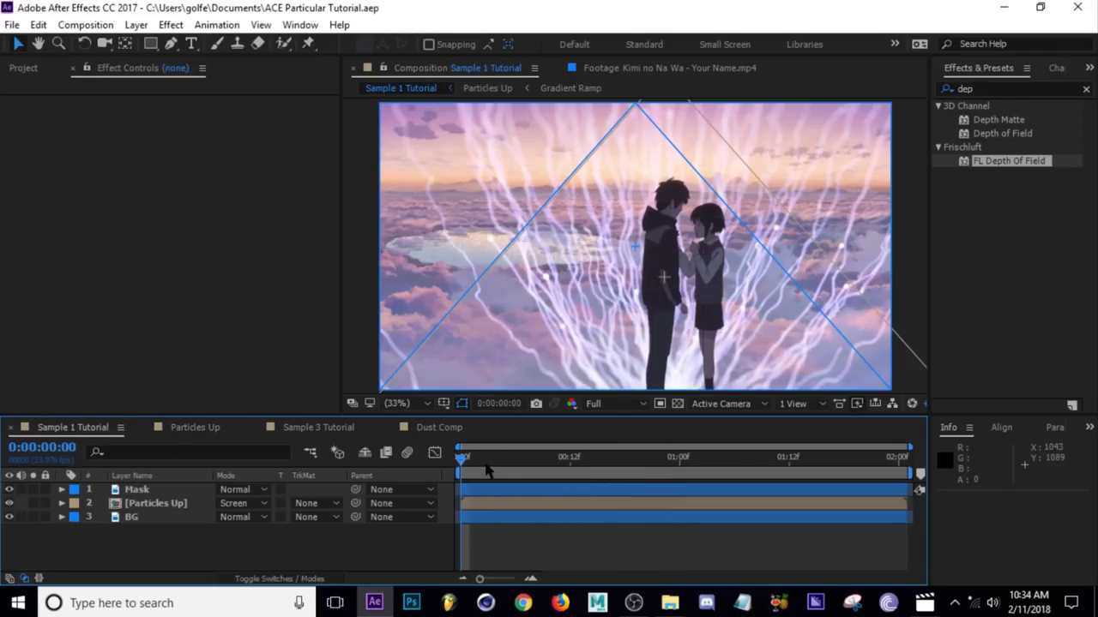
- Toggle the Pre Comps folder in the Project panel and scrub Sample 1 Tutorial forward to frame 19
left_click(33, 68)
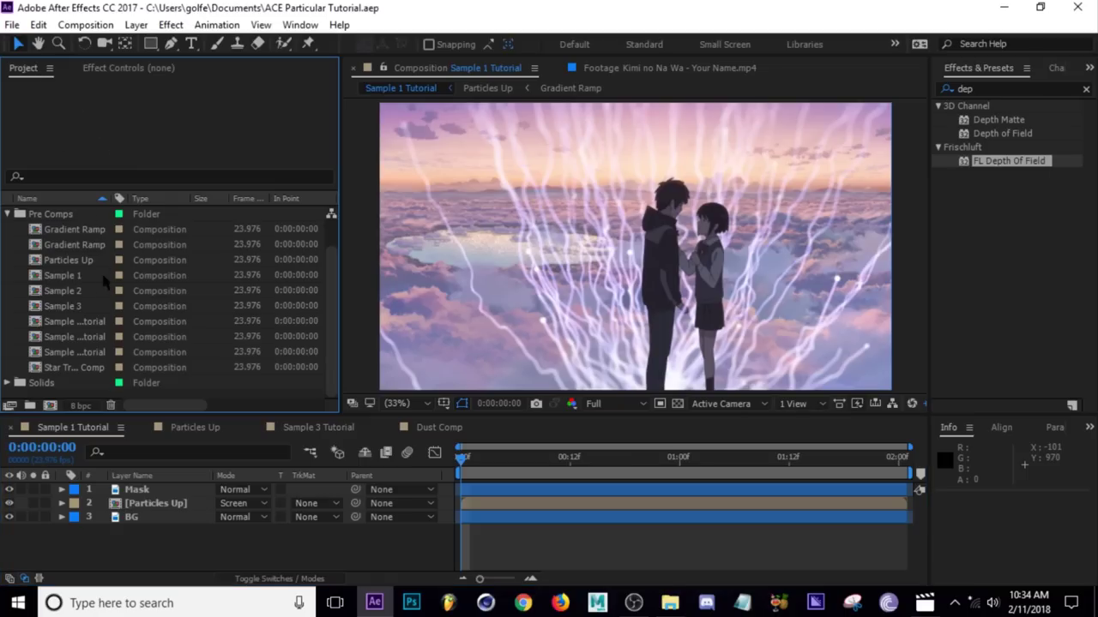
left_click(7, 214)
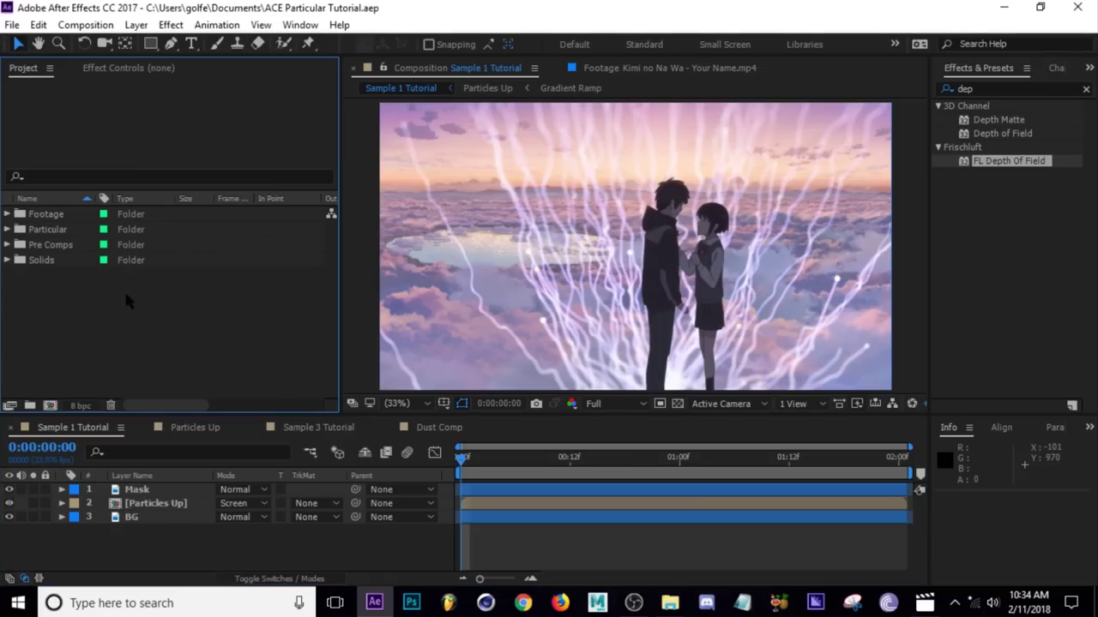
left_click(484, 463)
left_click_drag(486, 468, 633, 461)
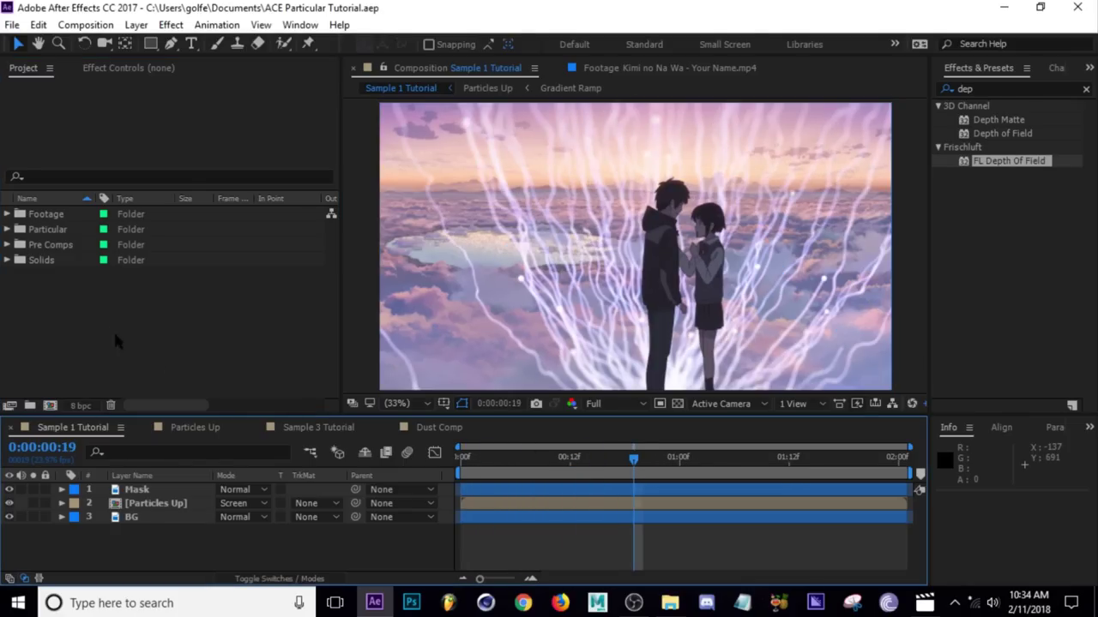
left_click(10, 245)
scroll(85, 283, "down", 1)
scroll(222, 337, "down", 1)
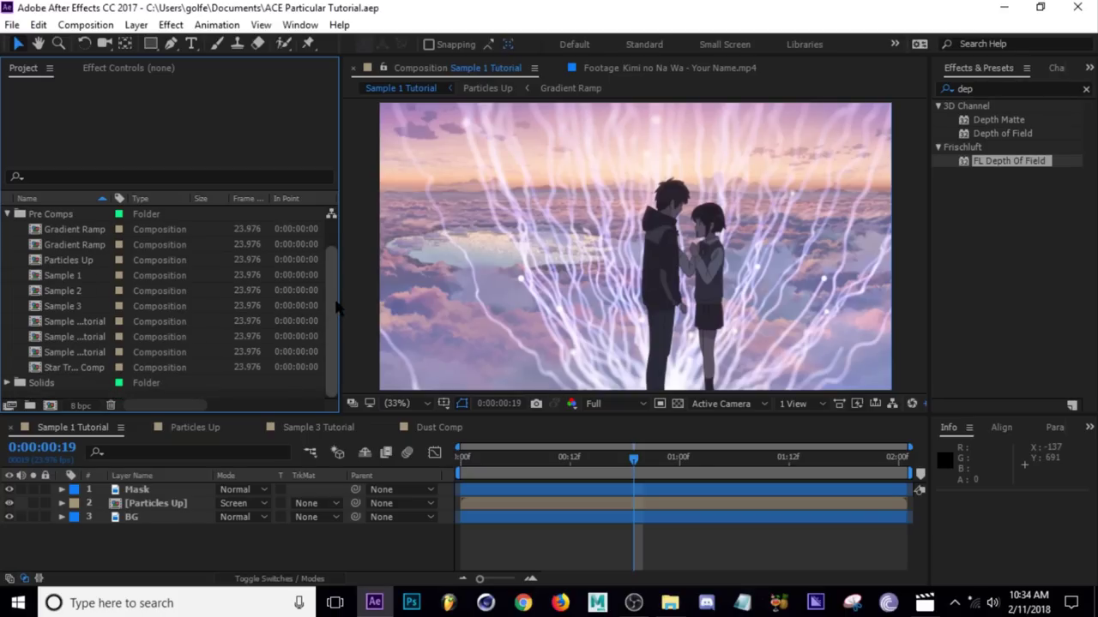
scroll(334, 300, "up", 2)
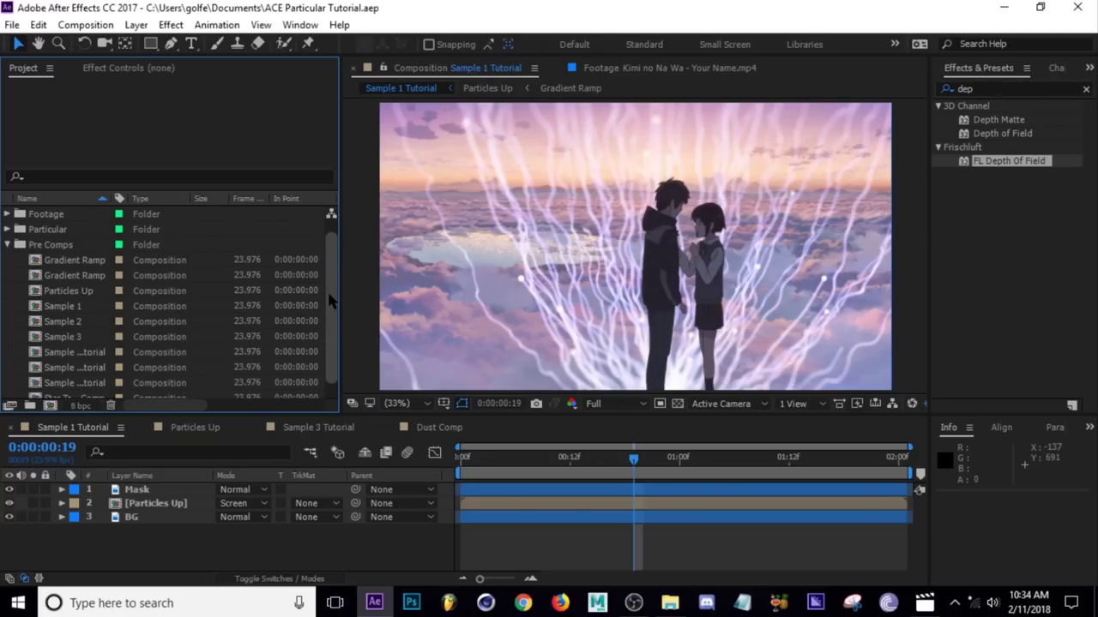
scroll(331, 301, "down", 2)
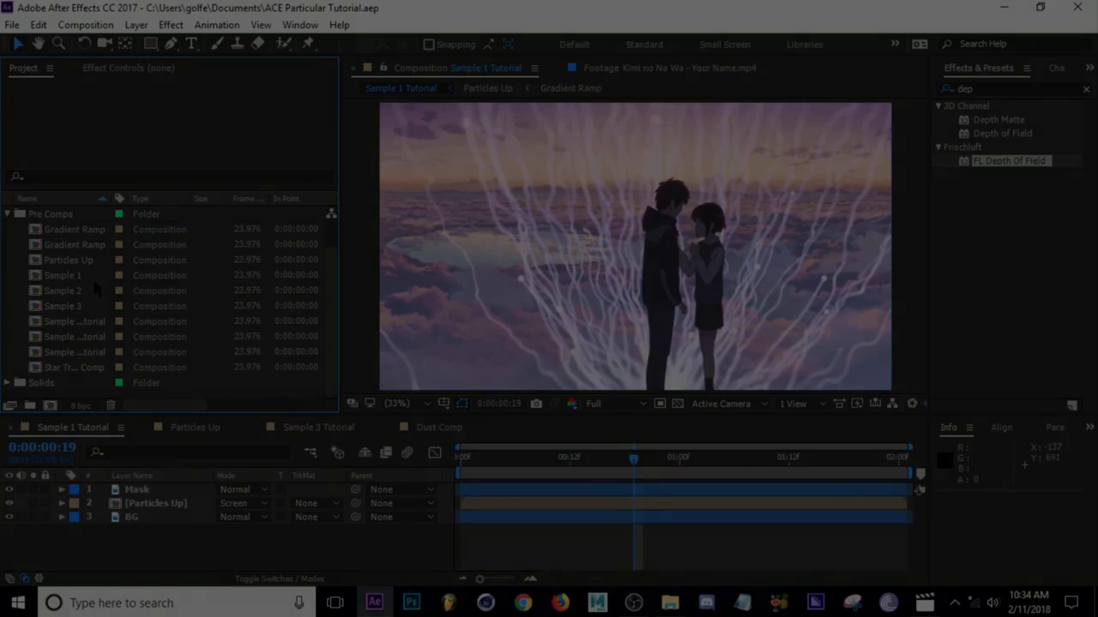